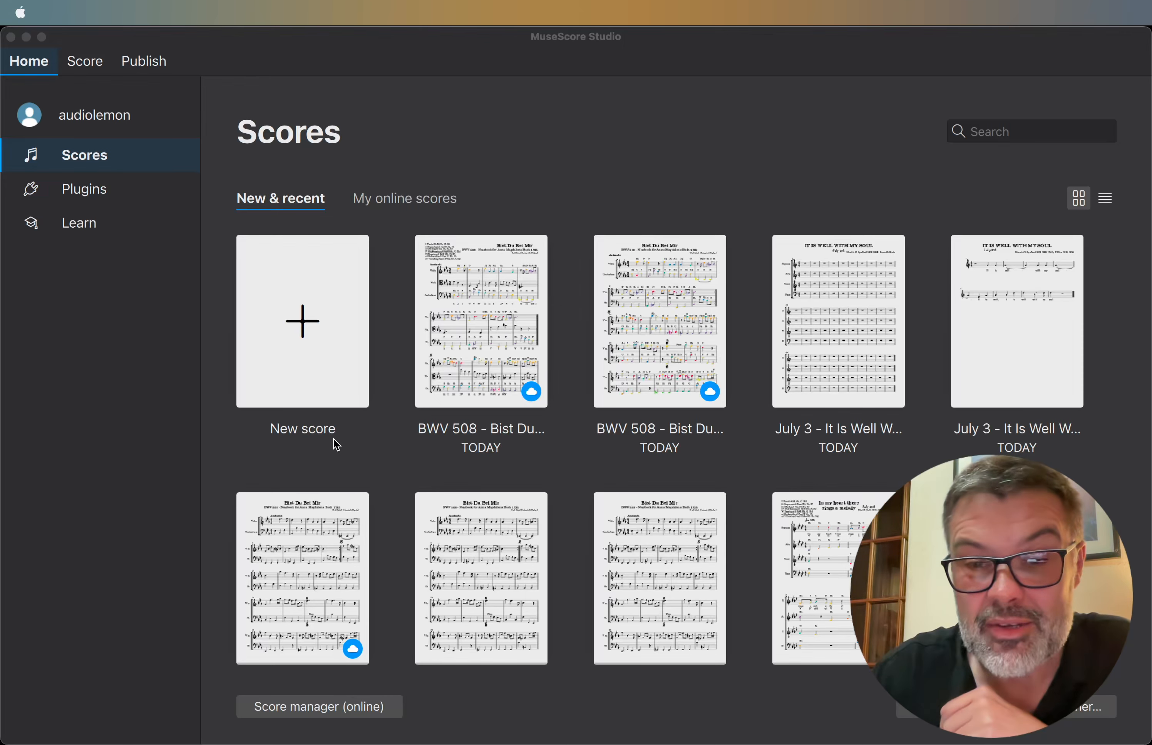
Create a new score from the SATB Large template in My templates and hide the mixer.
left_click(1122, 266)
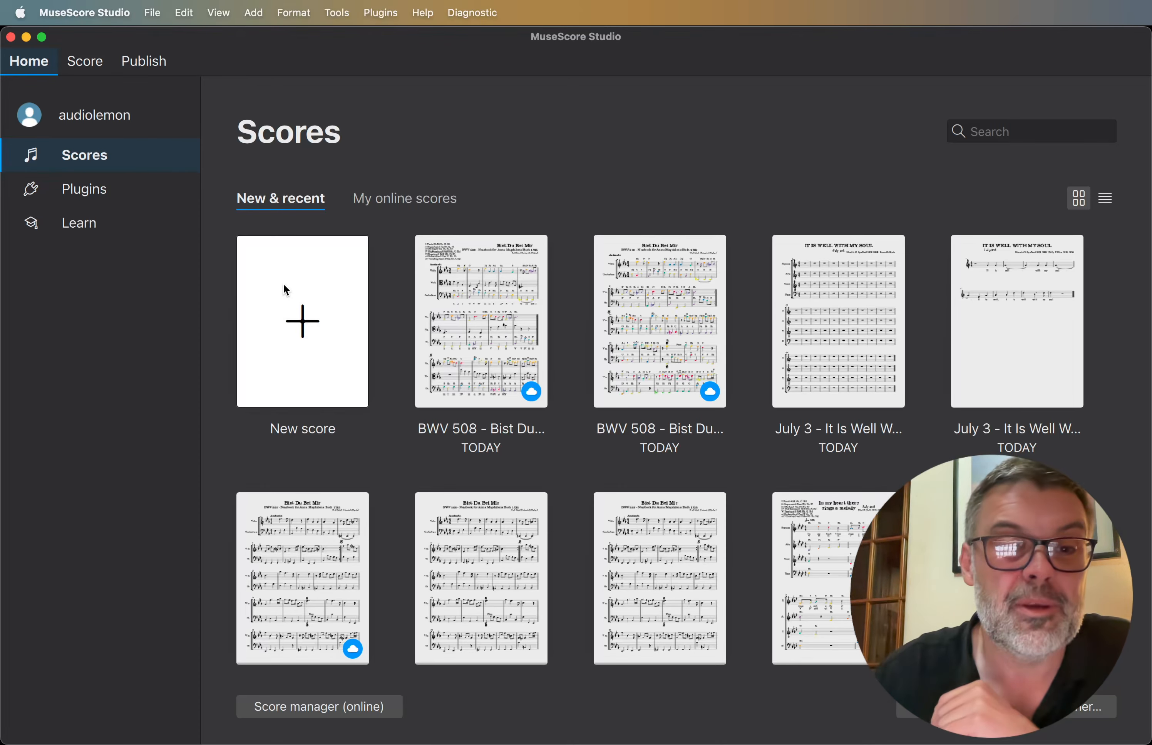
left_click(313, 330)
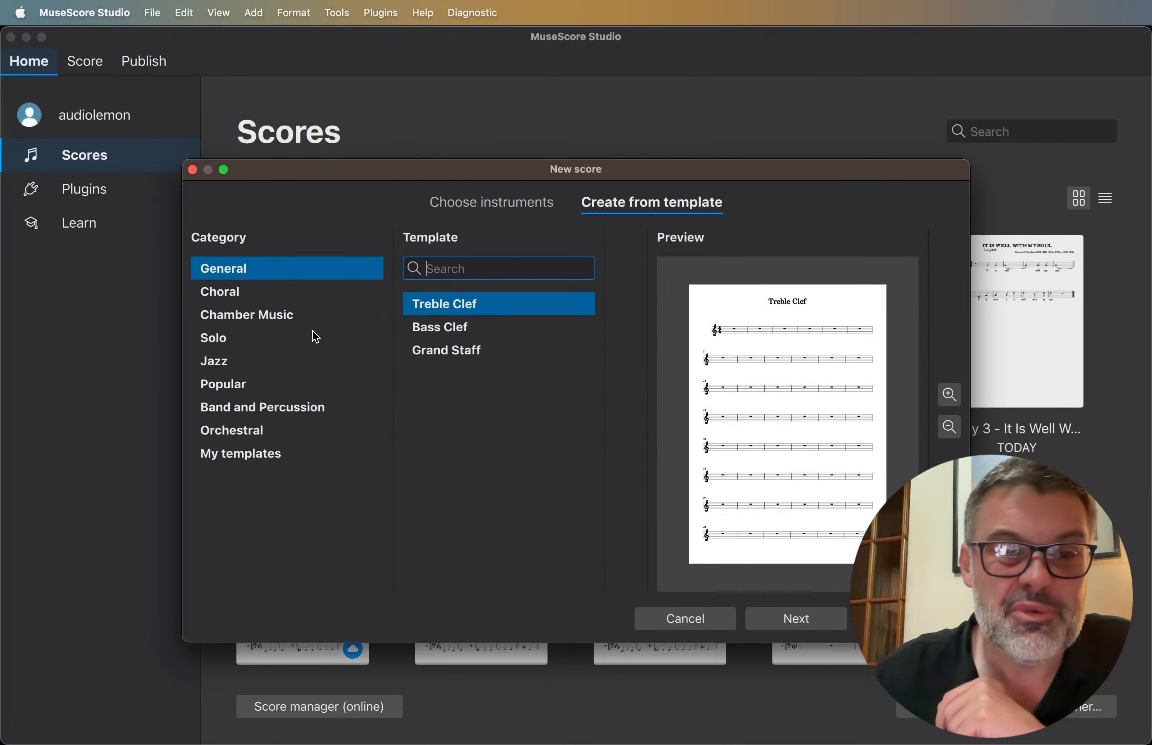
left_click(239, 454)
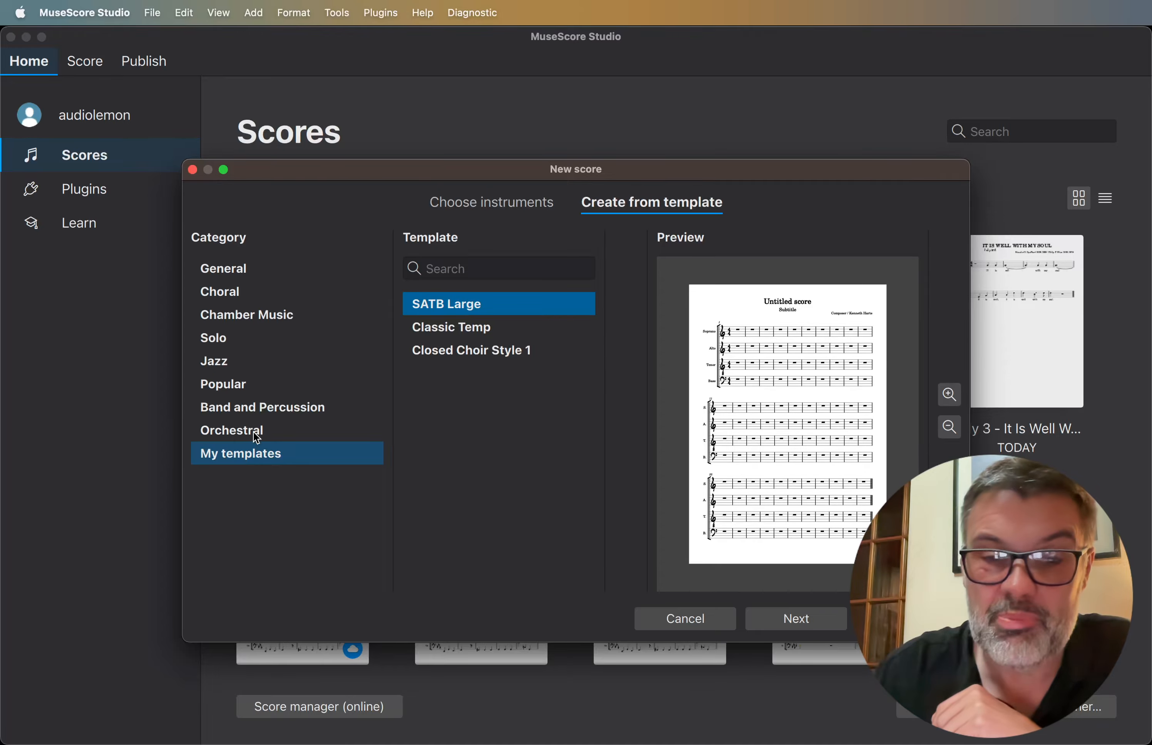
left_click(468, 304)
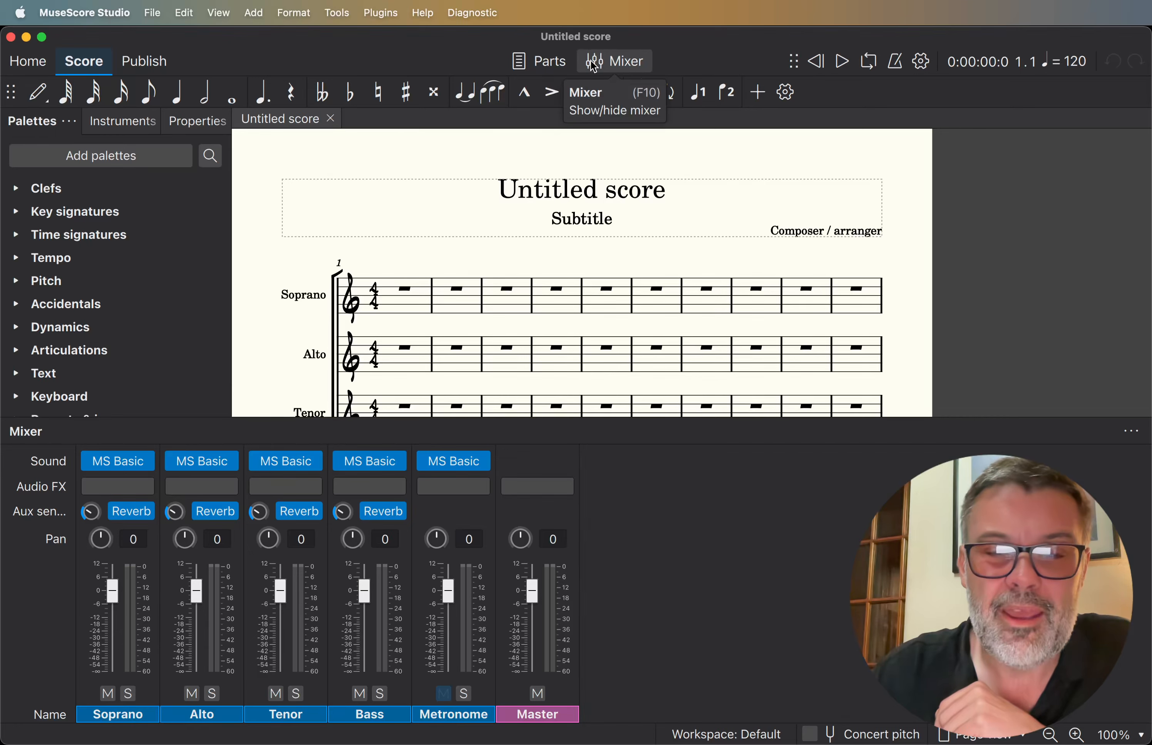
left_click(601, 68)
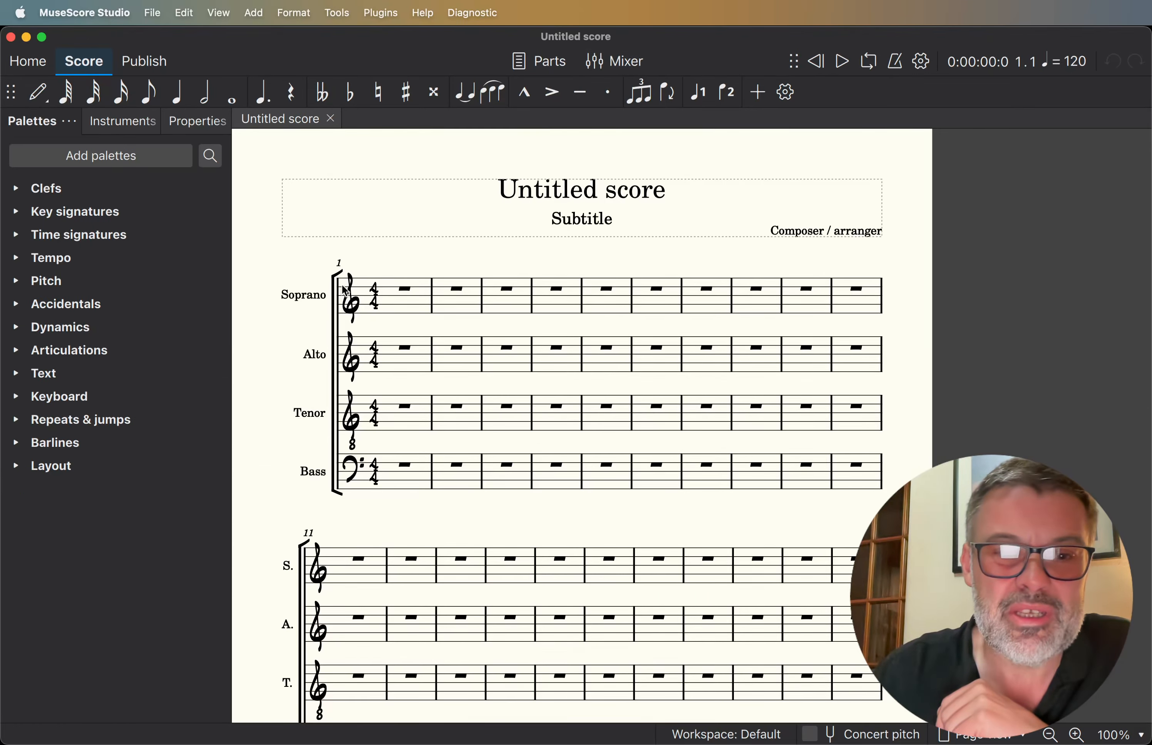
Hide the Bass, Tenor and Alto instruments so that only the Soprano staff is shown.
left_click(214, 124)
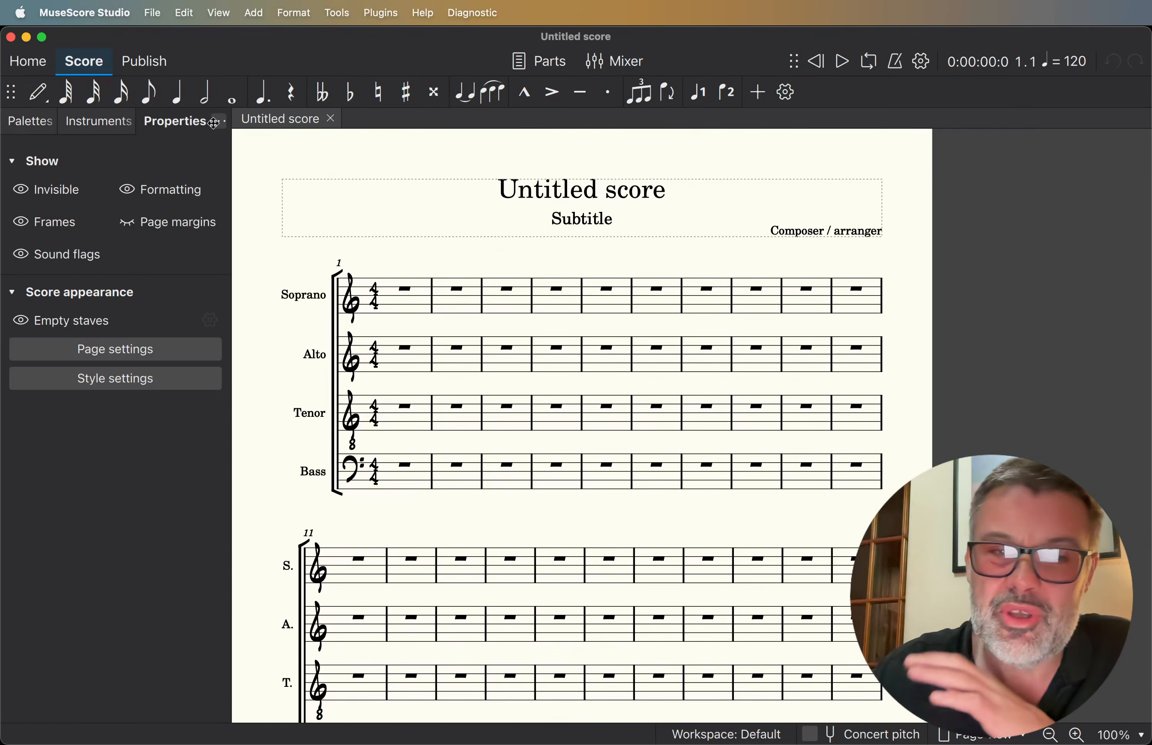
left_click(118, 114)
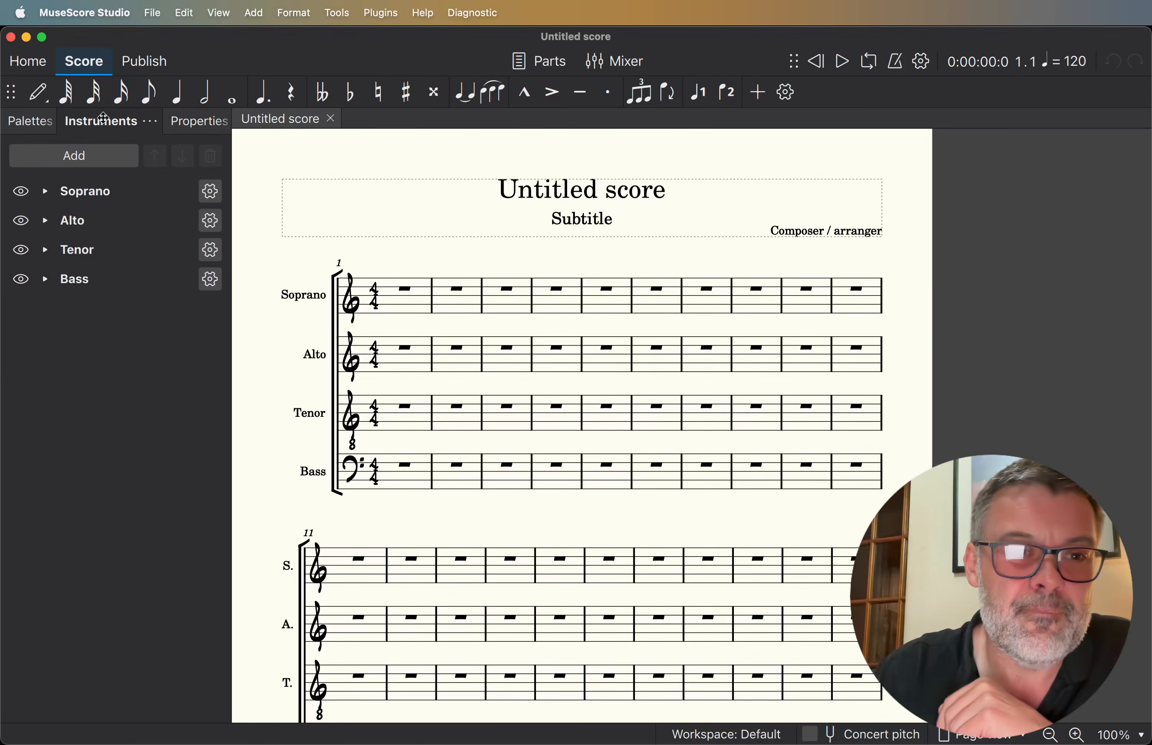
left_click(20, 279)
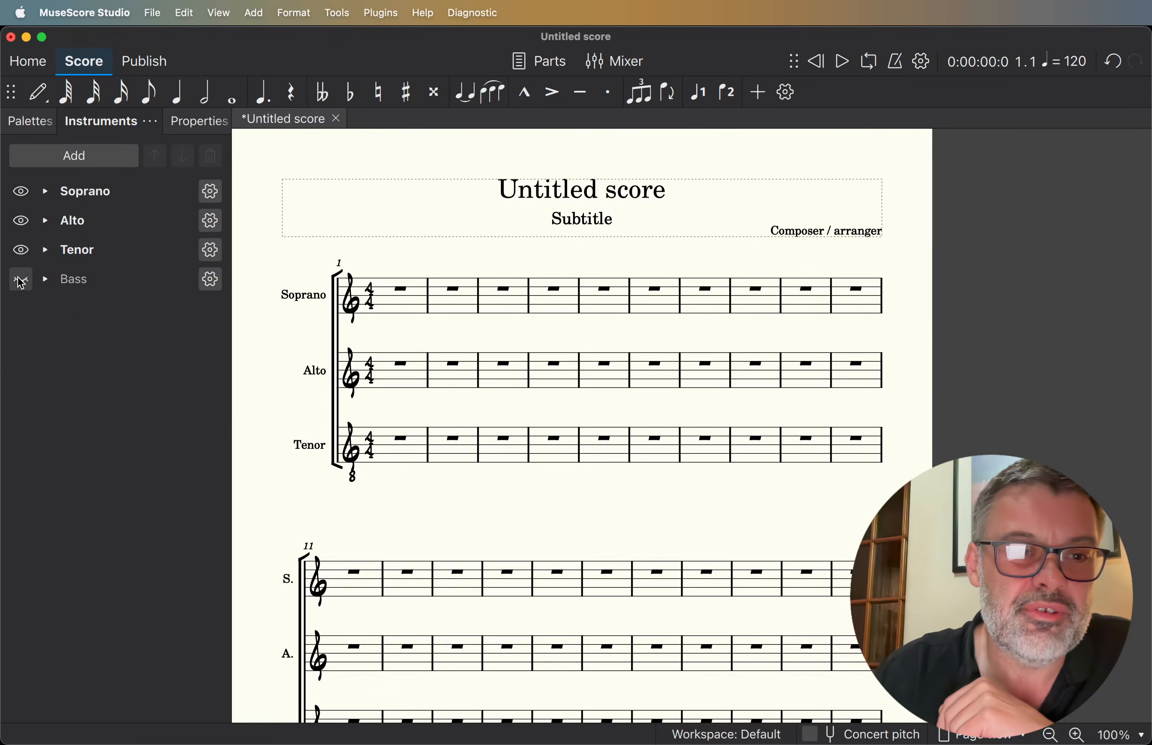
left_click(21, 250)
left_click(22, 223)
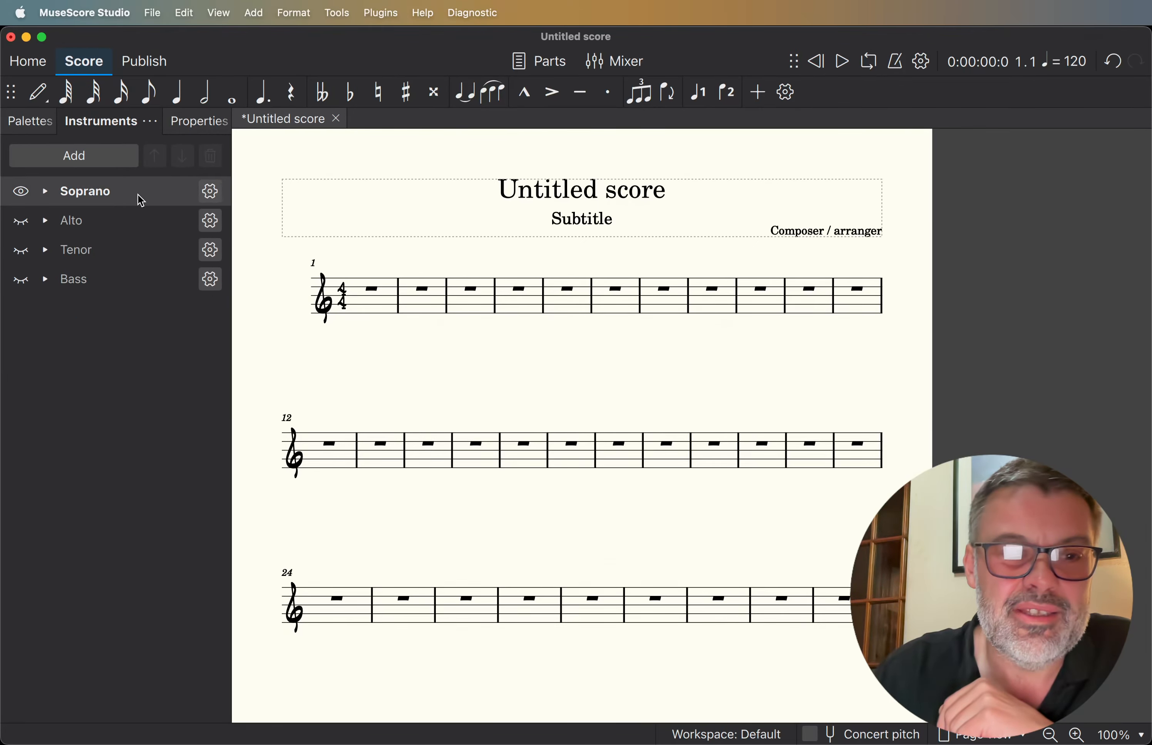
Apply the four-flat key signature and the 3/4 time signature at the beginning of the score.
left_click(36, 121)
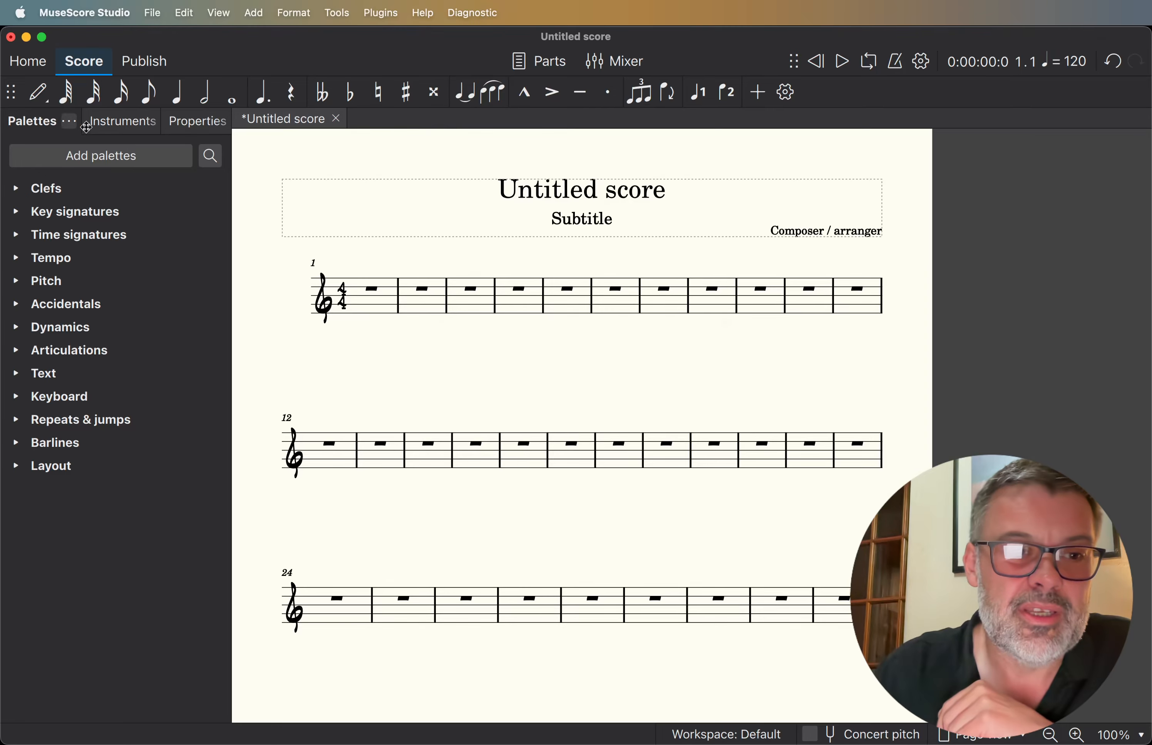
left_click(17, 212)
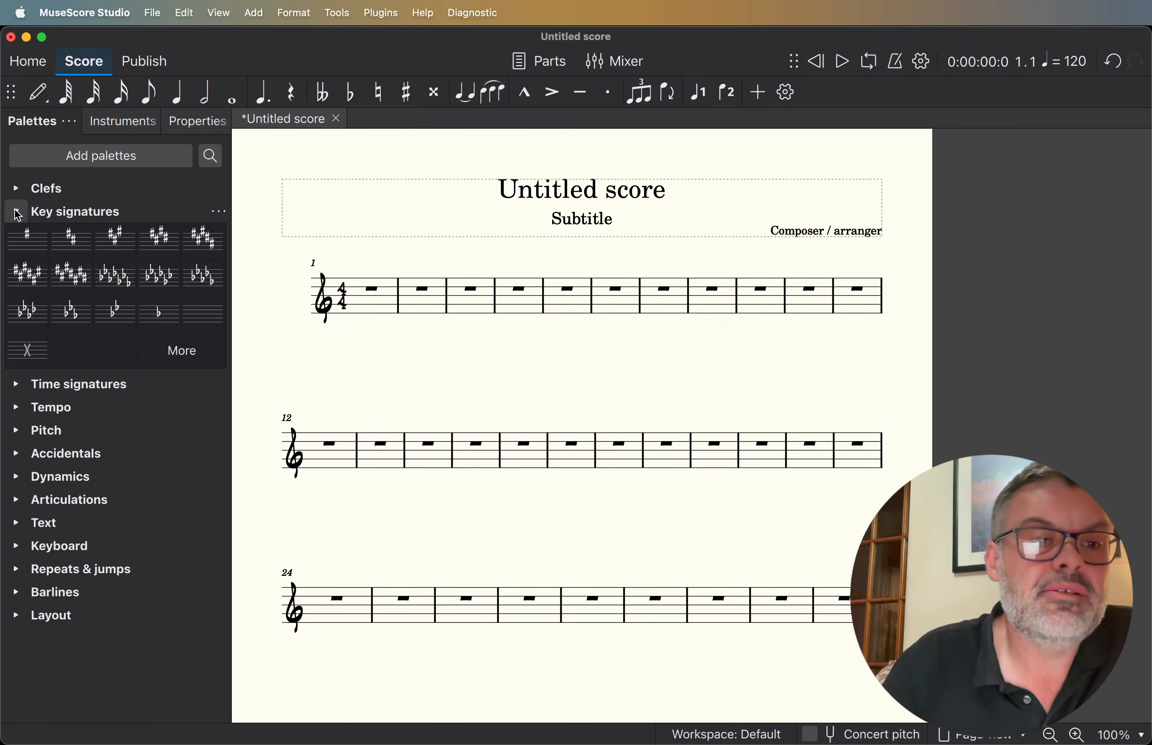
left_click_drag(31, 312, 343, 287)
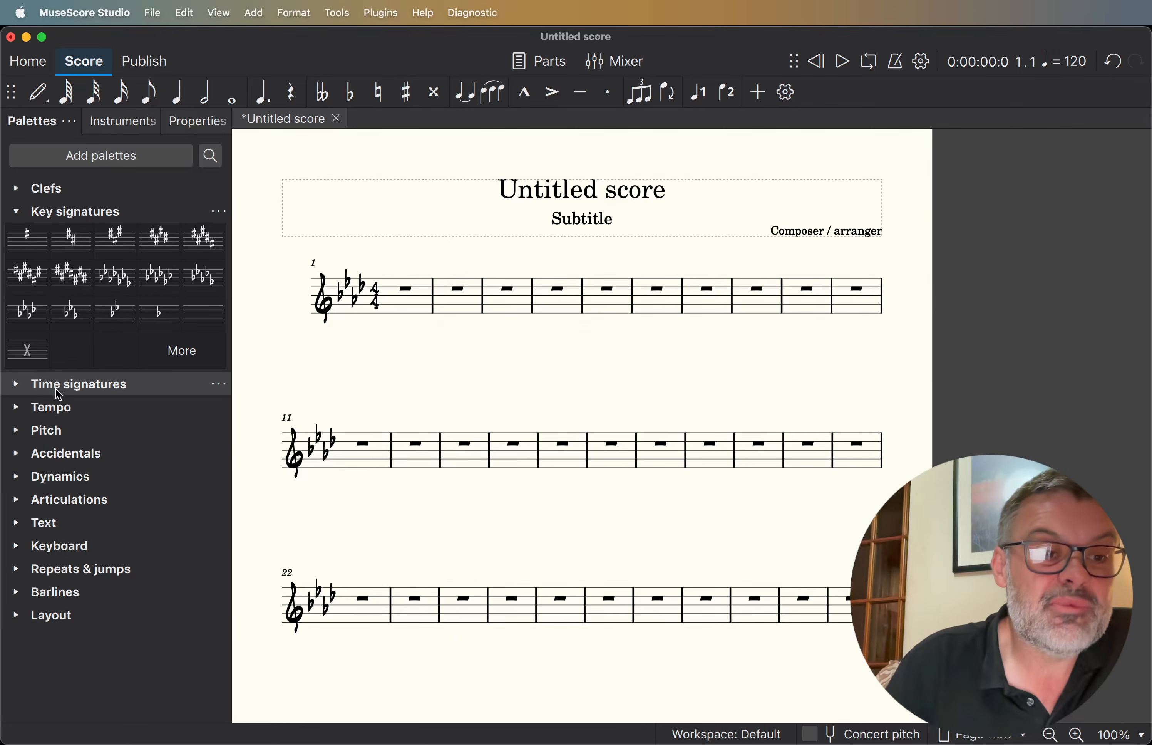
left_click(22, 391)
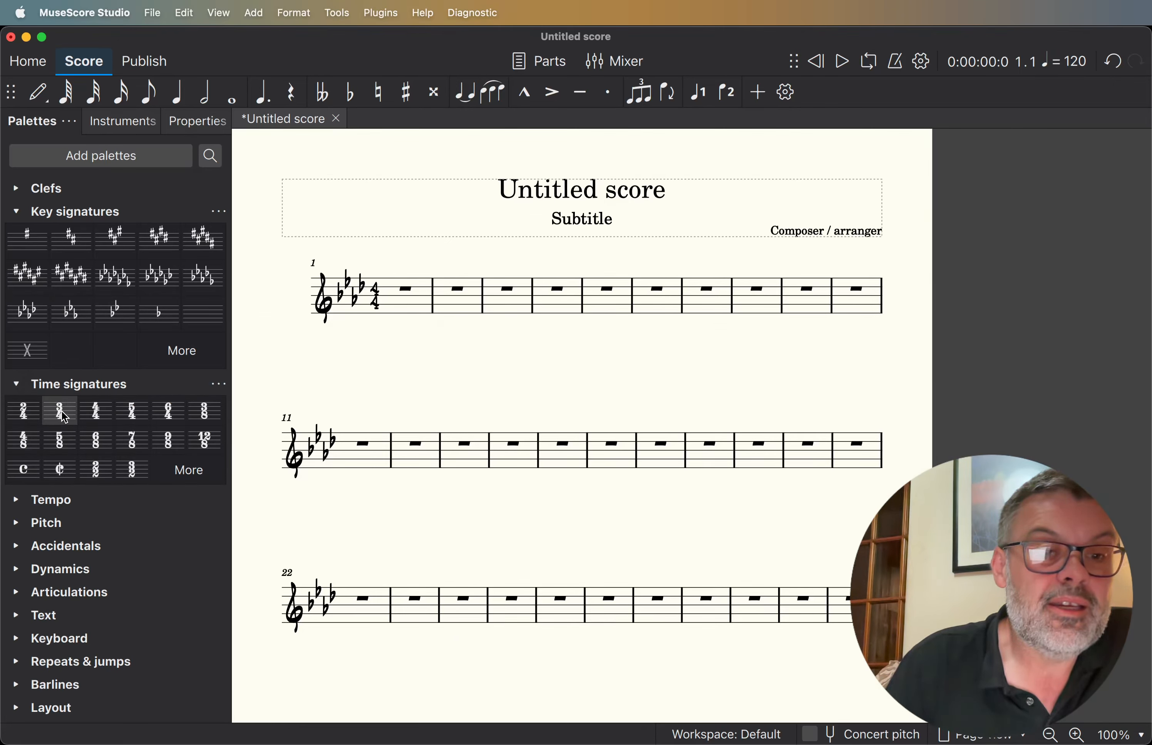
mouse_move(60, 412)
left_mouse_down()
mouse_move(336, 333)
mouse_move(376, 286)
mouse_move(412, 290)
left_mouse_up()
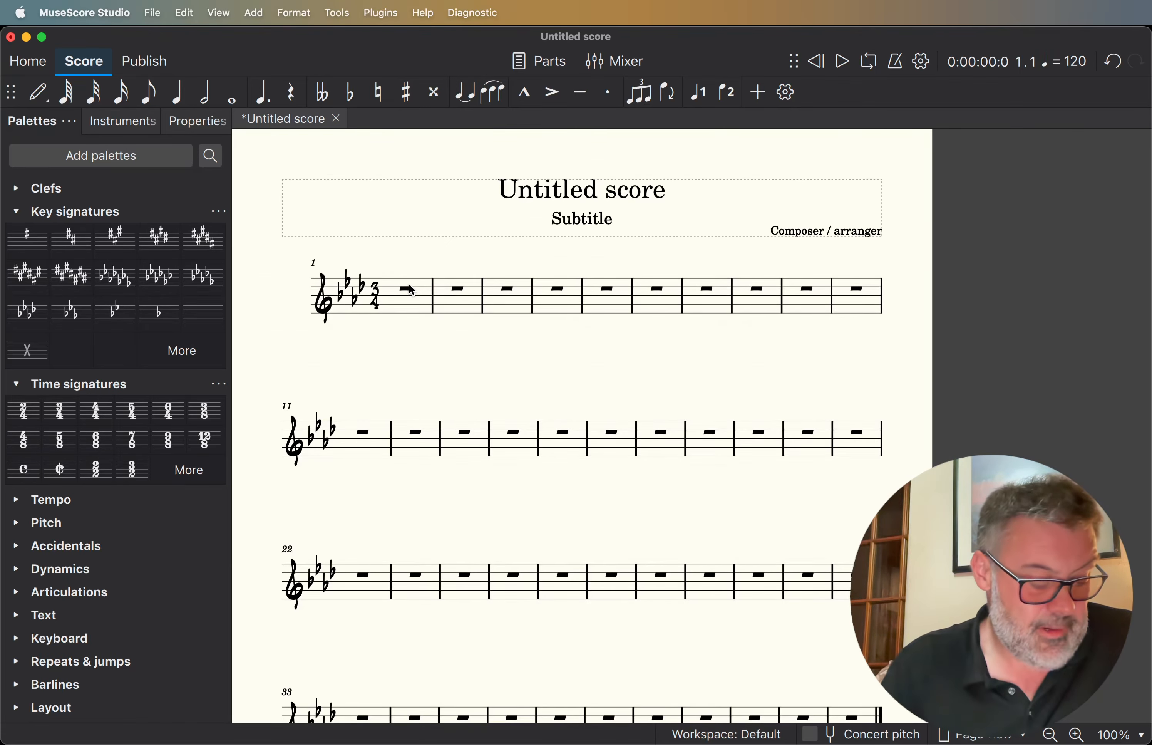
Start note input in the first measure of the Soprano staff.
left_click(393, 305)
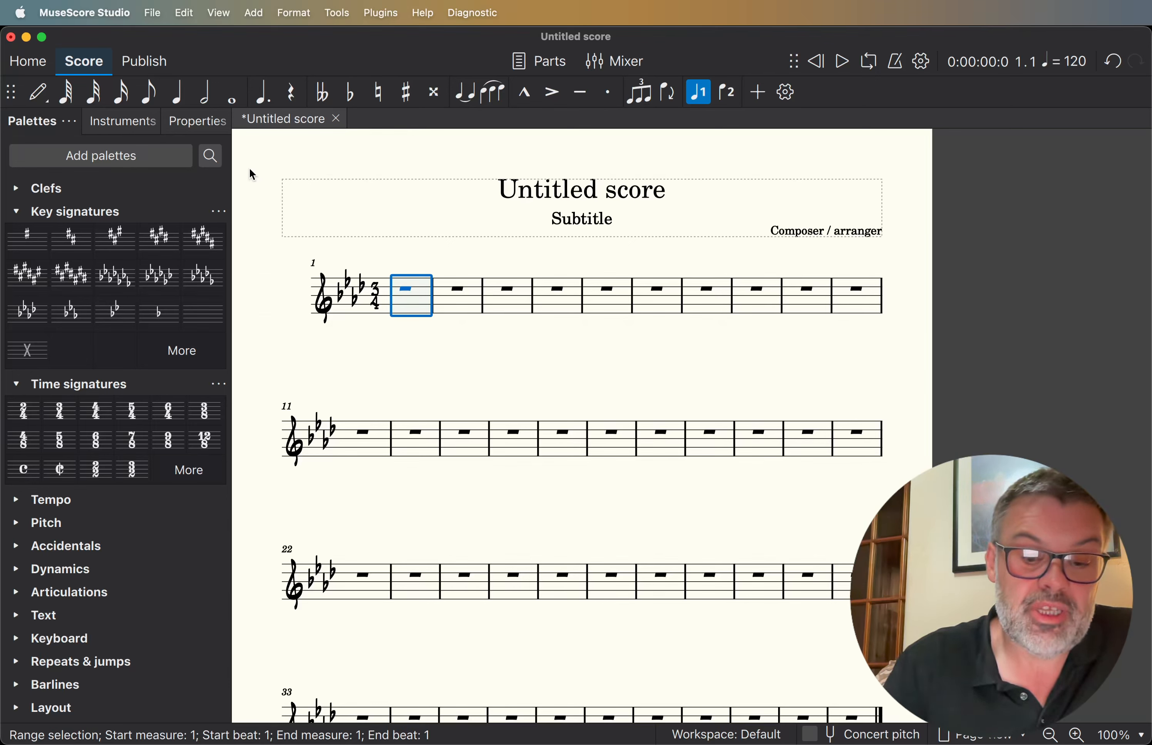
key("n")
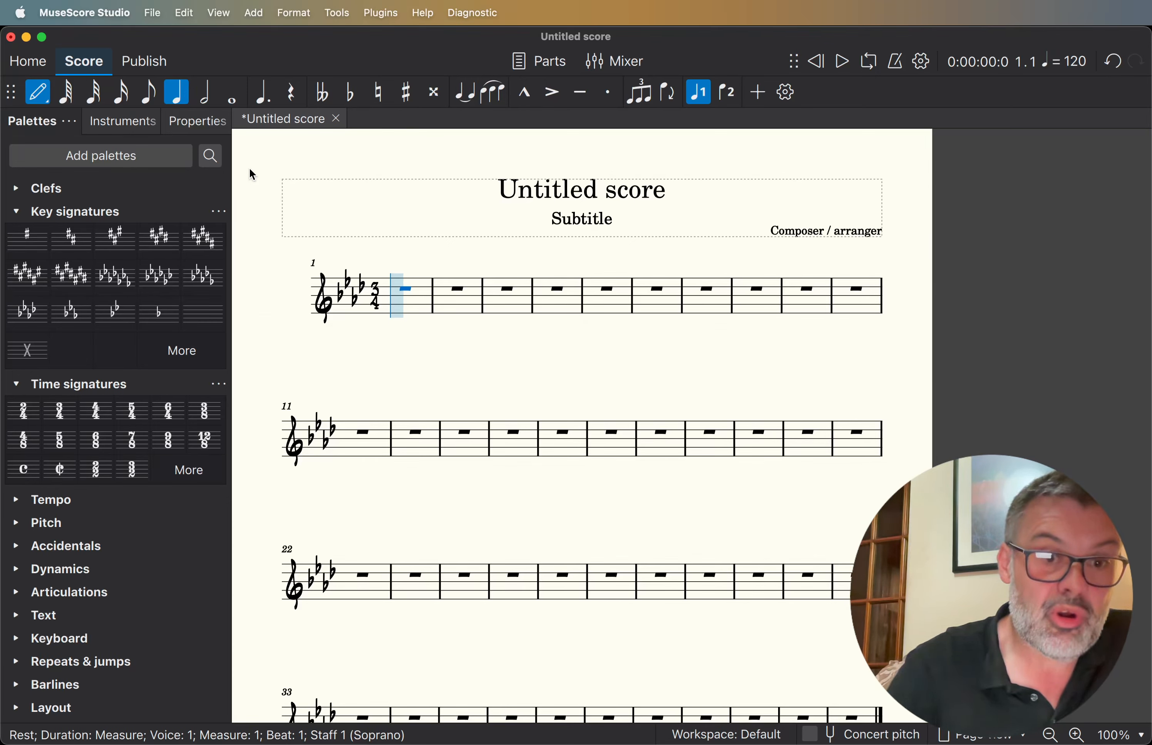
Enter quarter notes E♭4, A♭4 and A♭4 in measure 1, and eighth notes A♭4 and G4 at the start of measure 2.
key("e")
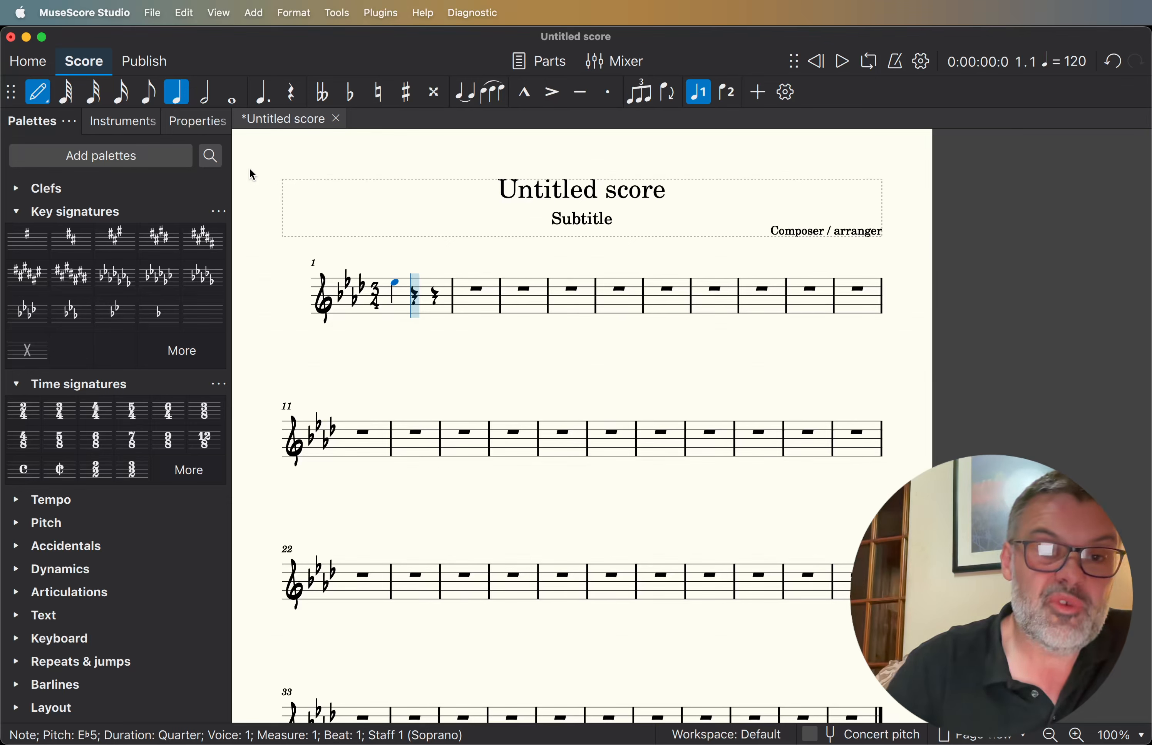
key("Left")
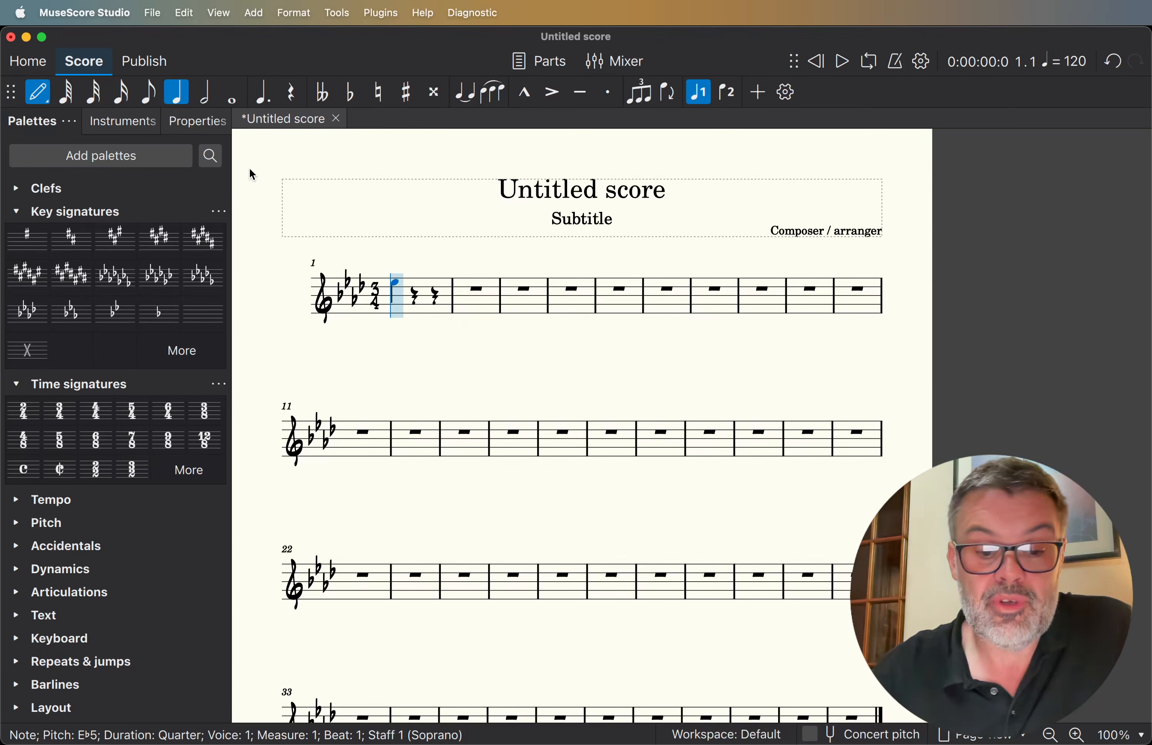
key("super+Down")
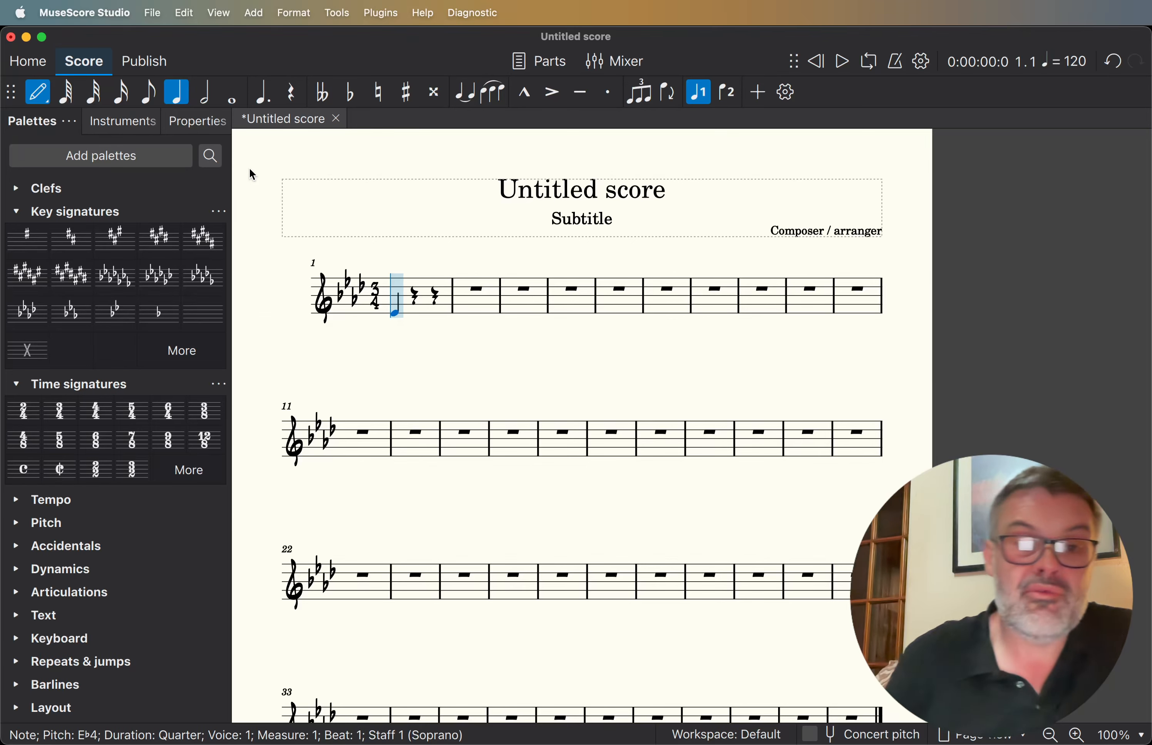
key("Right")
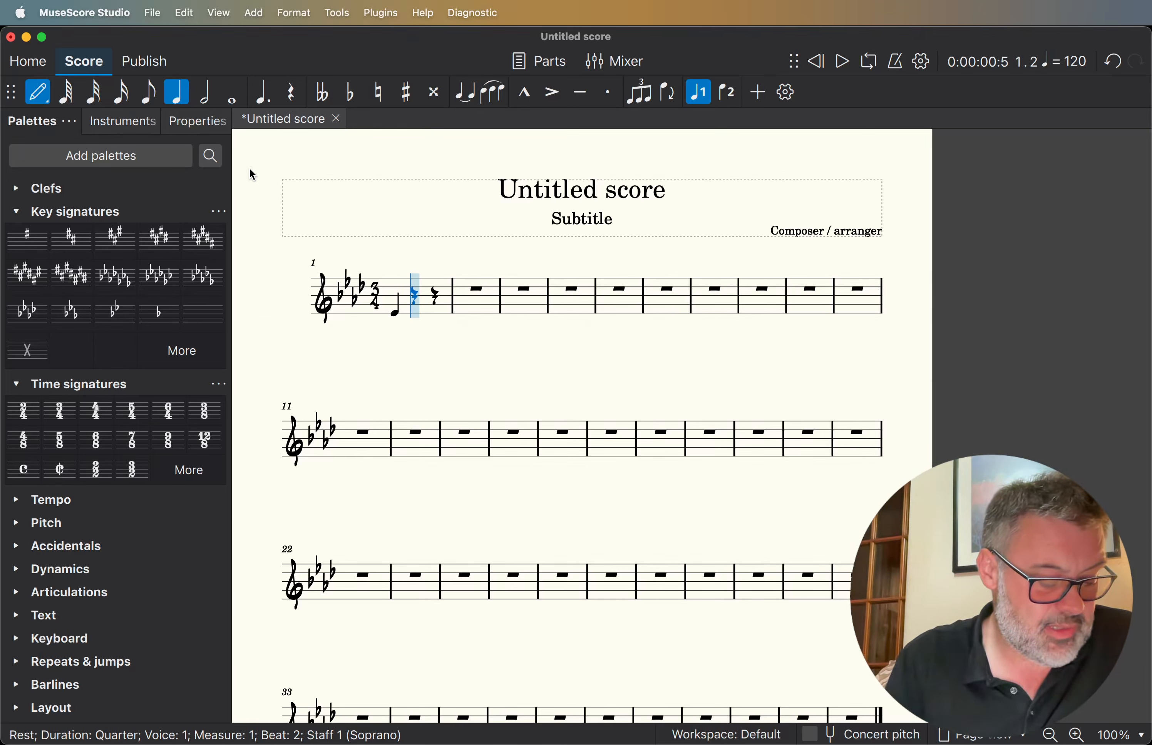
key("a")
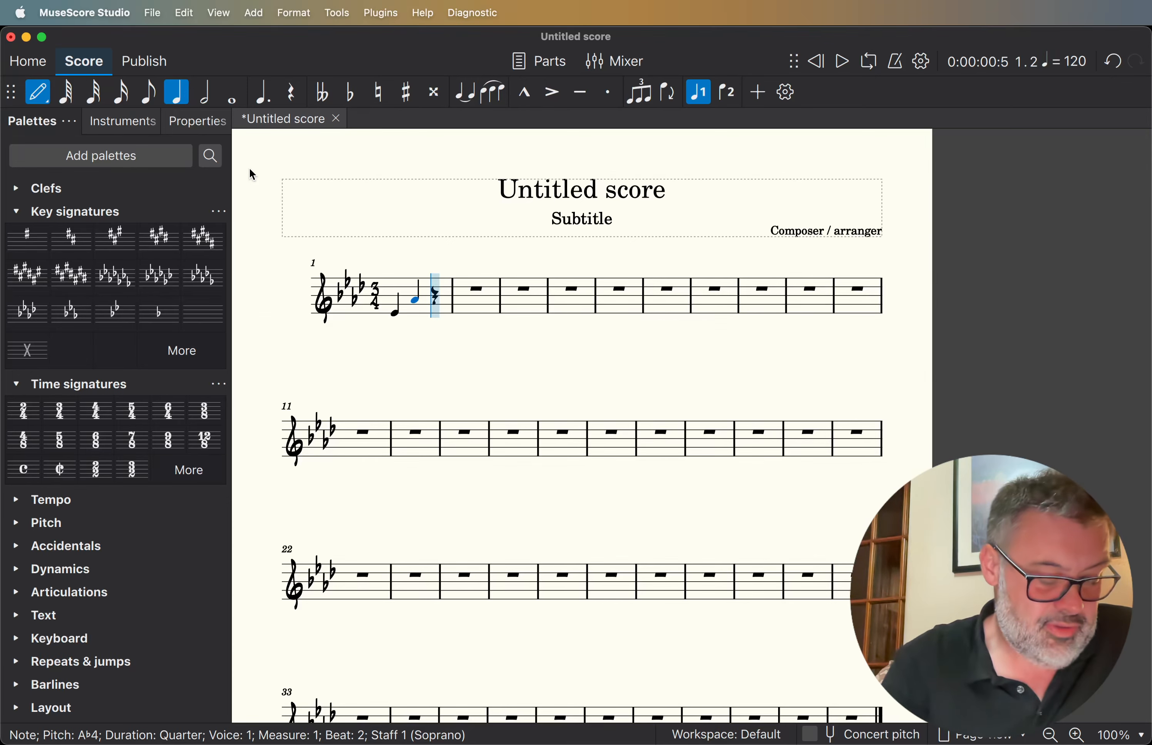
key("a")
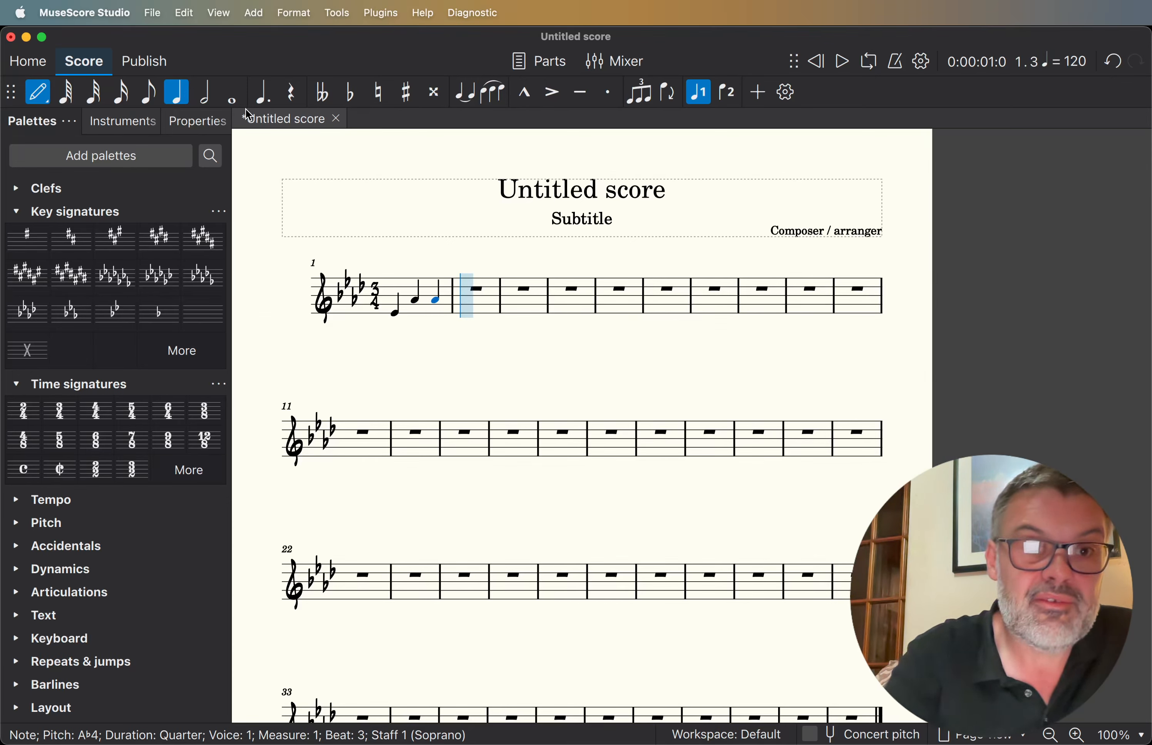
key("4")
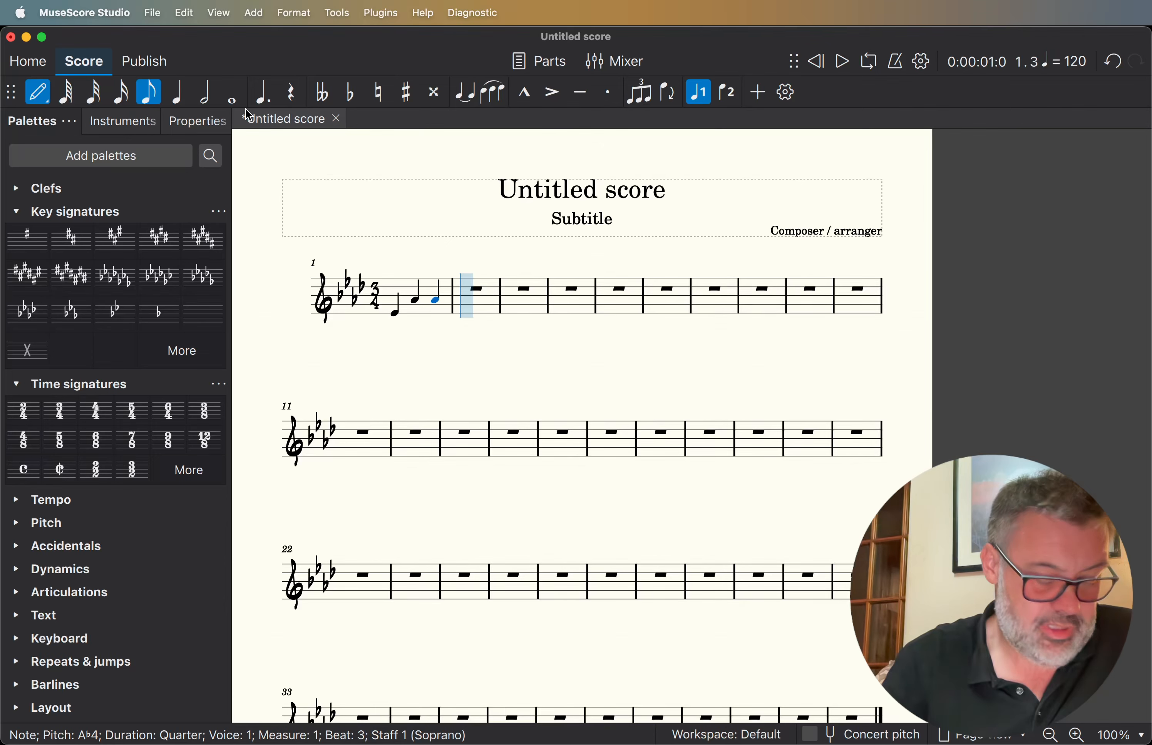
key("a")
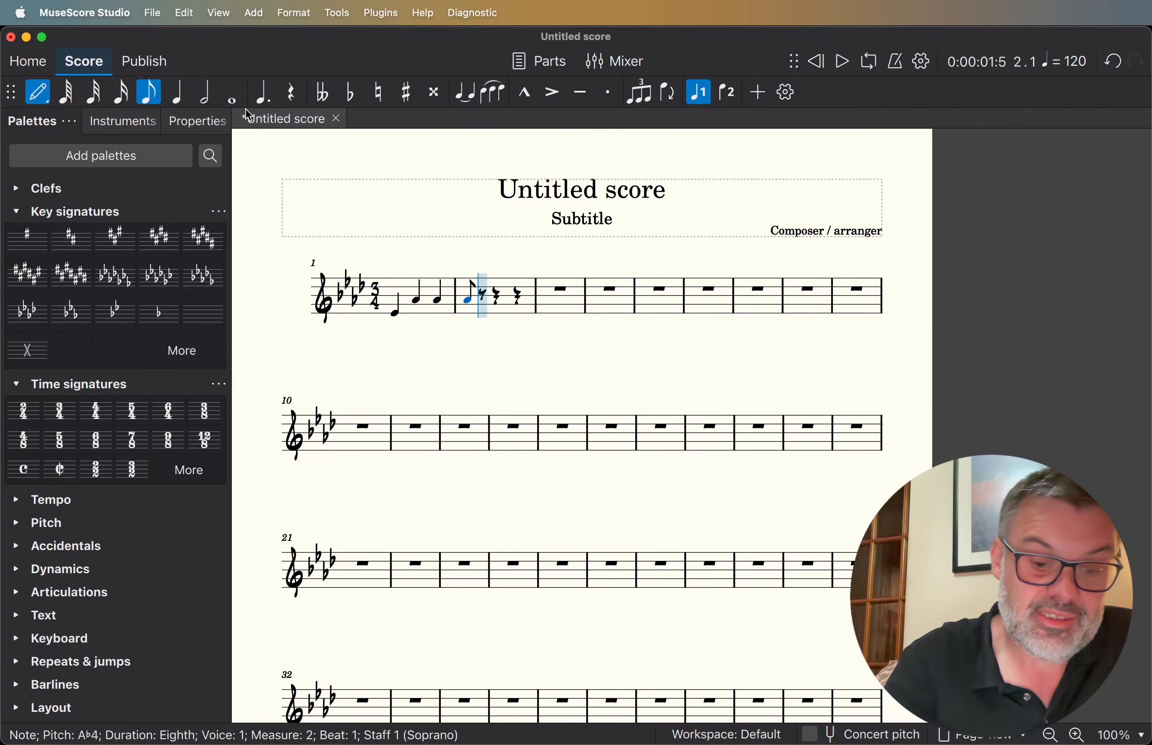
key("g")
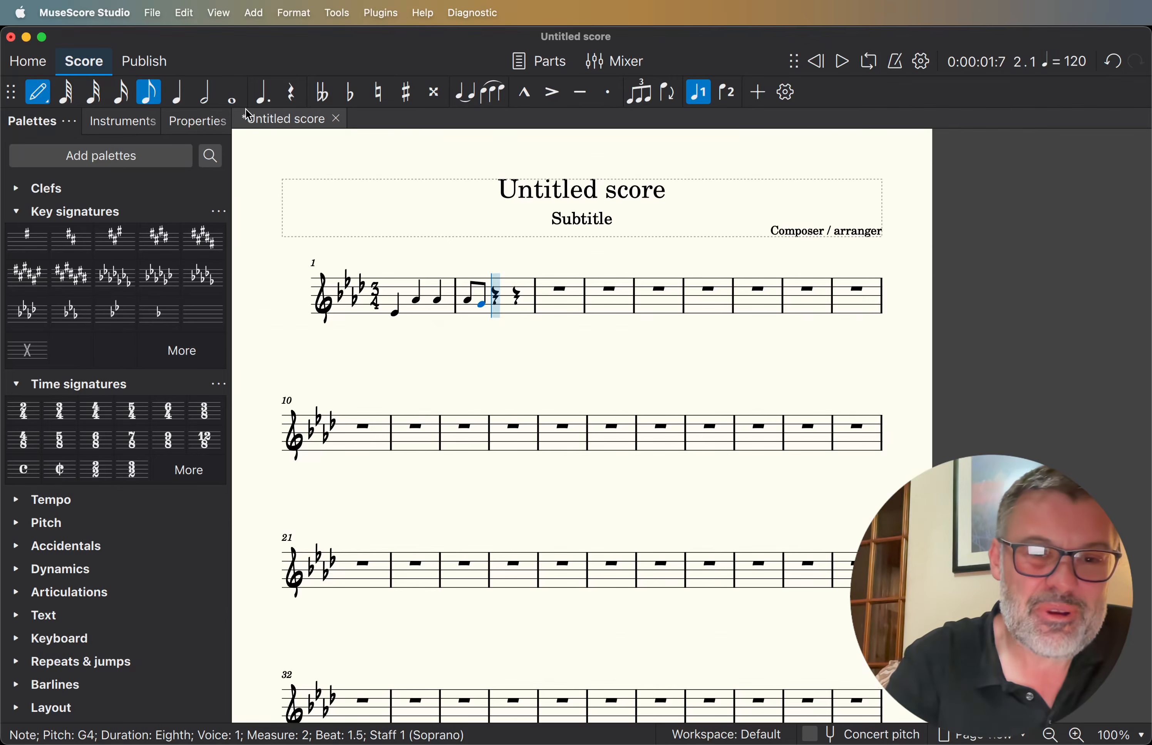
Undo all the notes entered in measures 1 and 2.
key("super+z")
key("super+z")
key("super+z")
key("super+z")
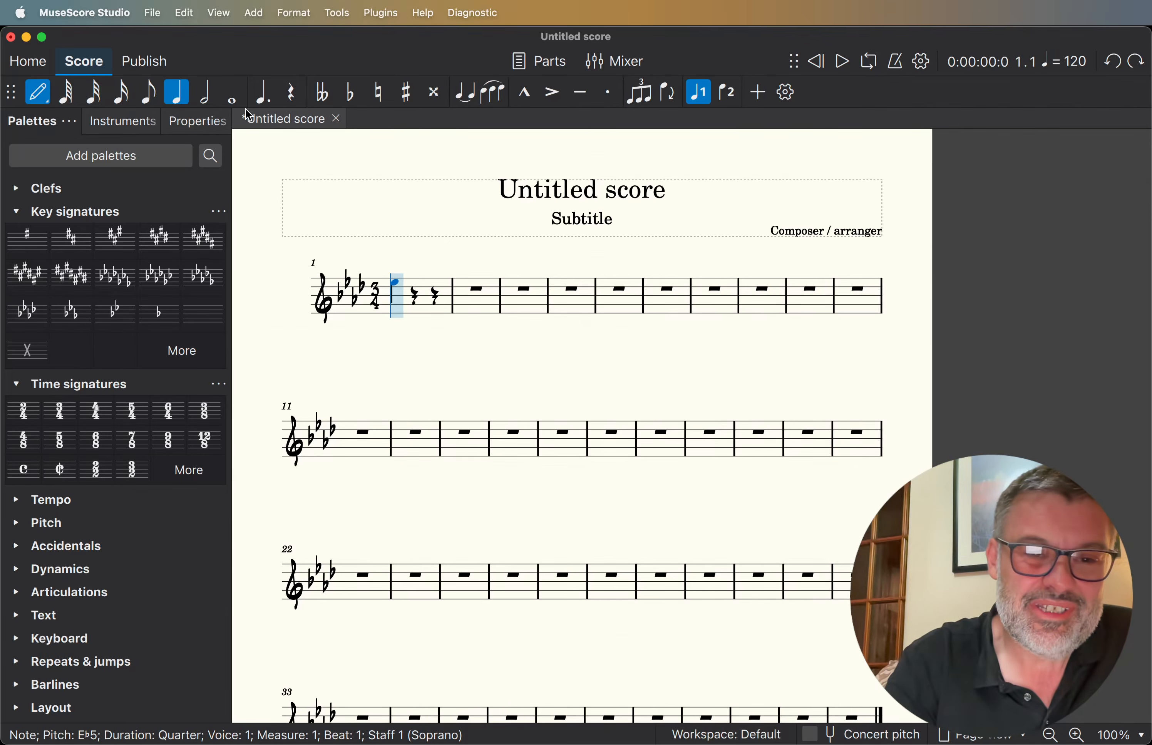
key("super+z")
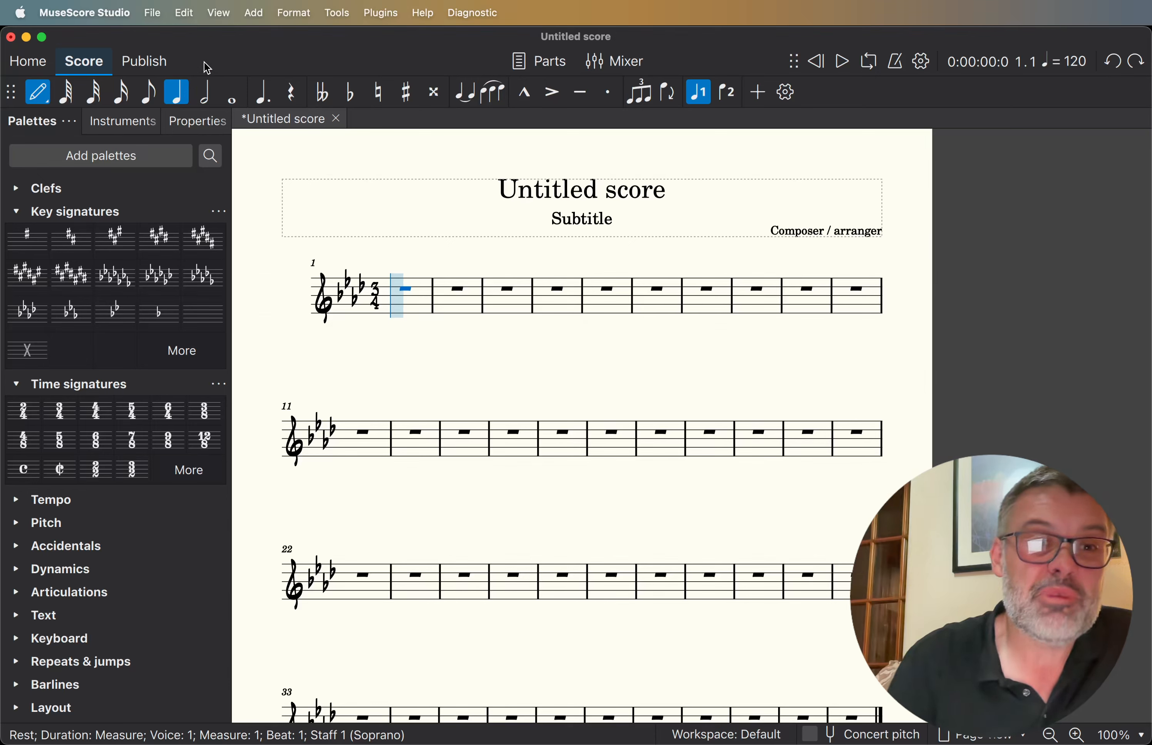
Fill measure 1 with quarter rests on beats 1 and 2 and a quarter note E♭4 on beat 3.
left_click(291, 92)
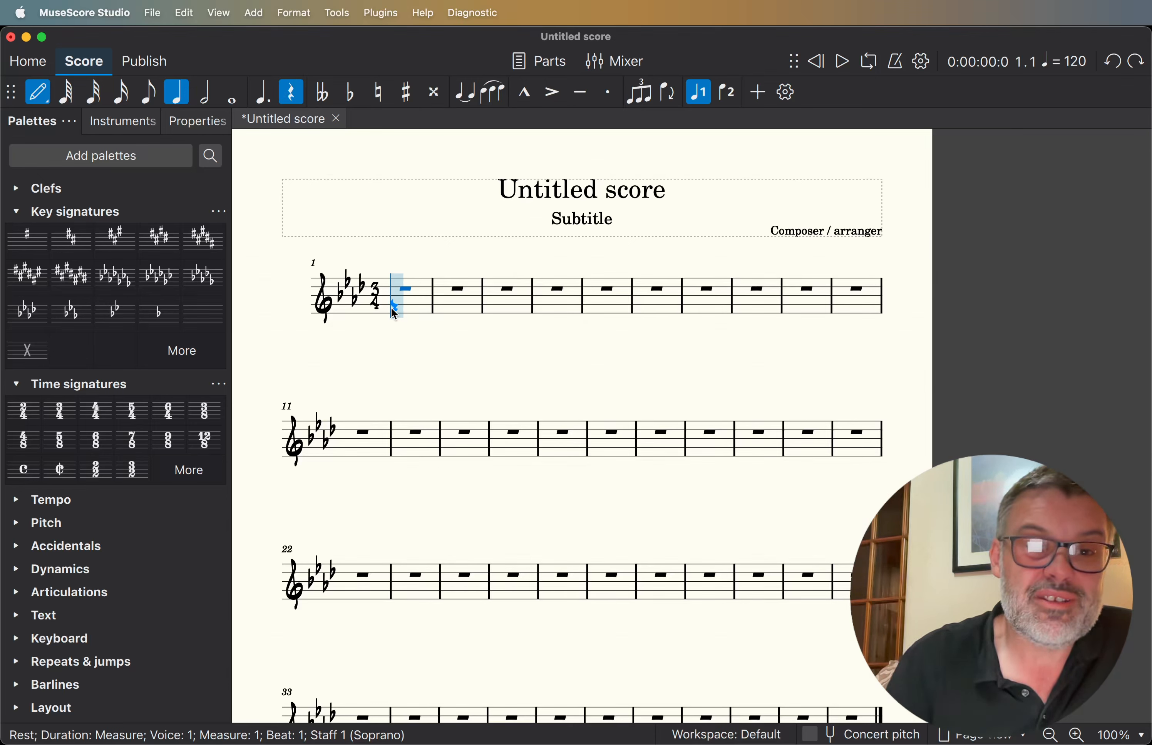
left_click(393, 291)
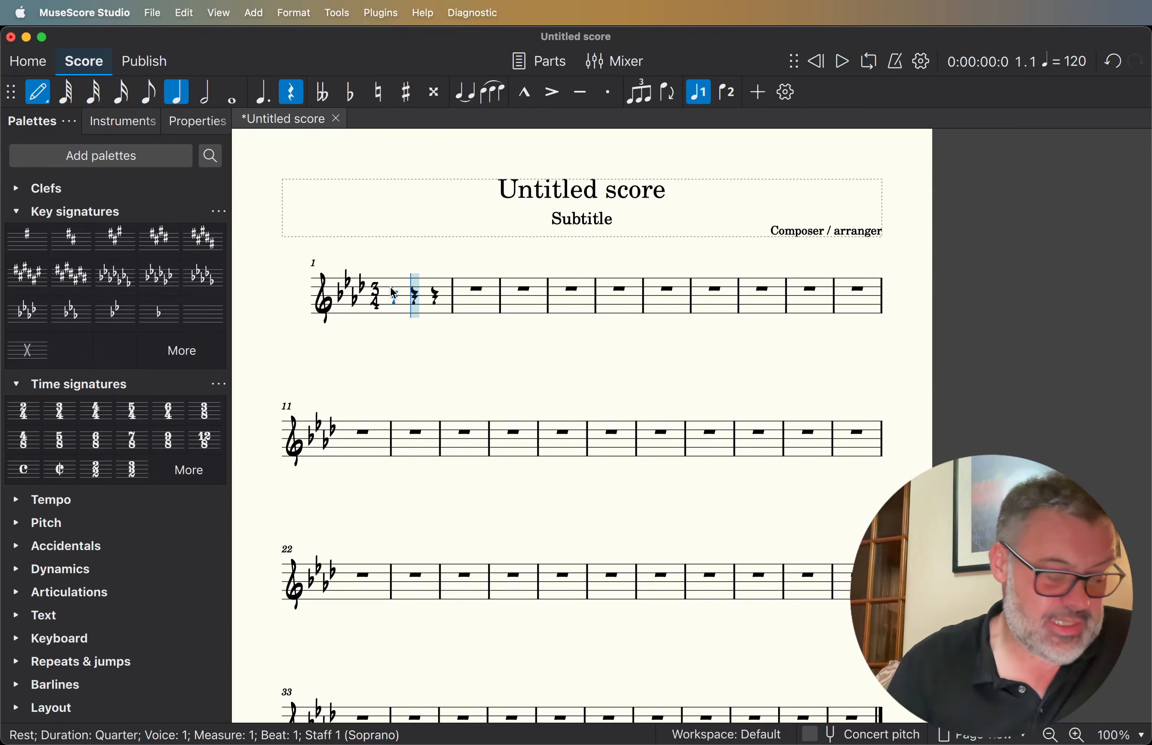
key("0")
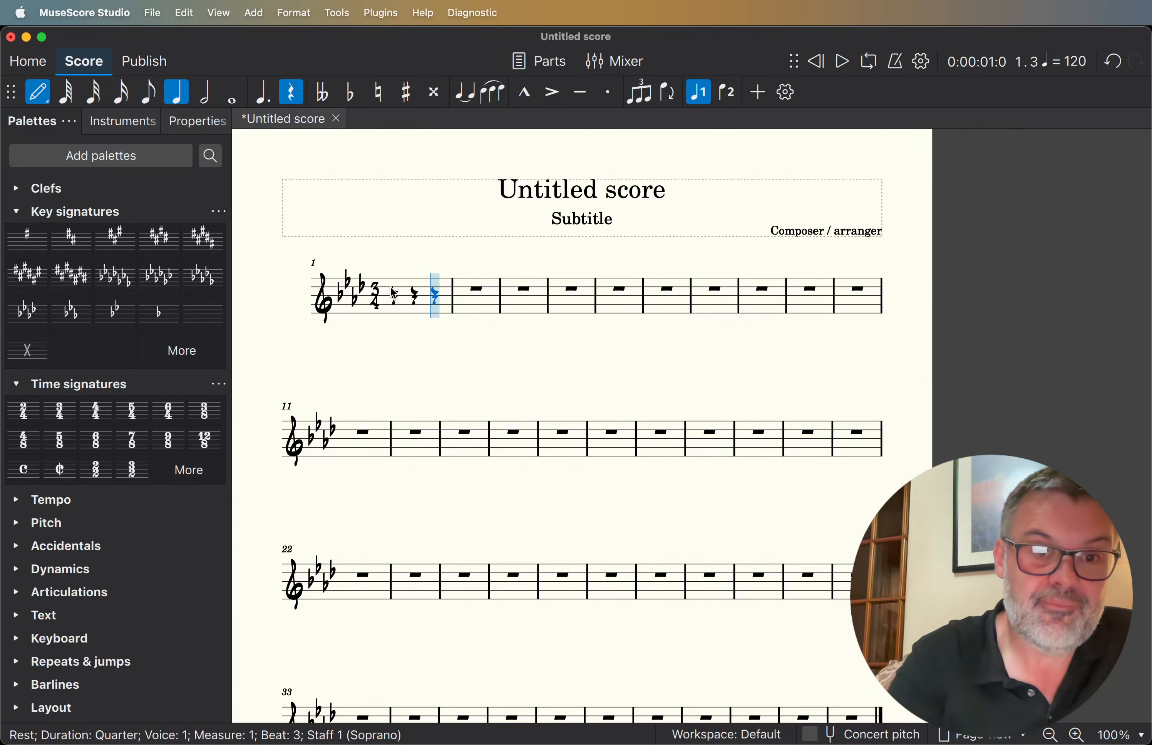
key("e")
key("ctrl+Down")
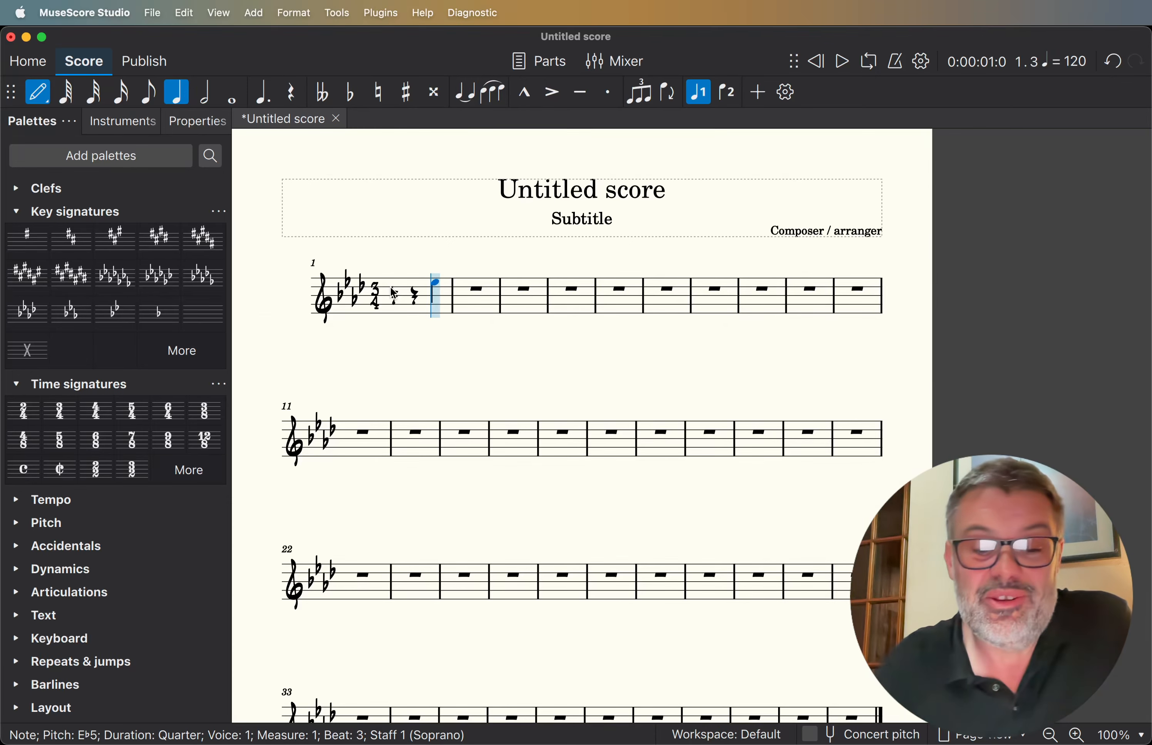
key("Right")
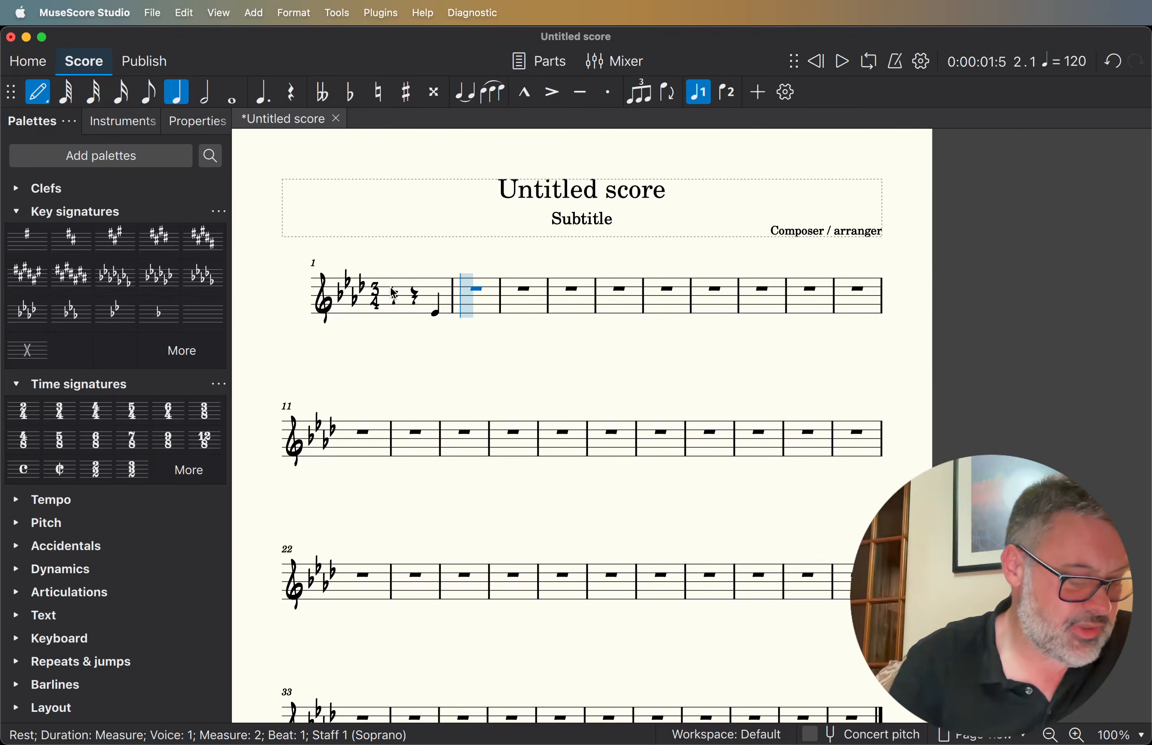
Fill measure 2 with two A♭4 quarter notes followed by eighth notes A♭4 and G4.
key("a")
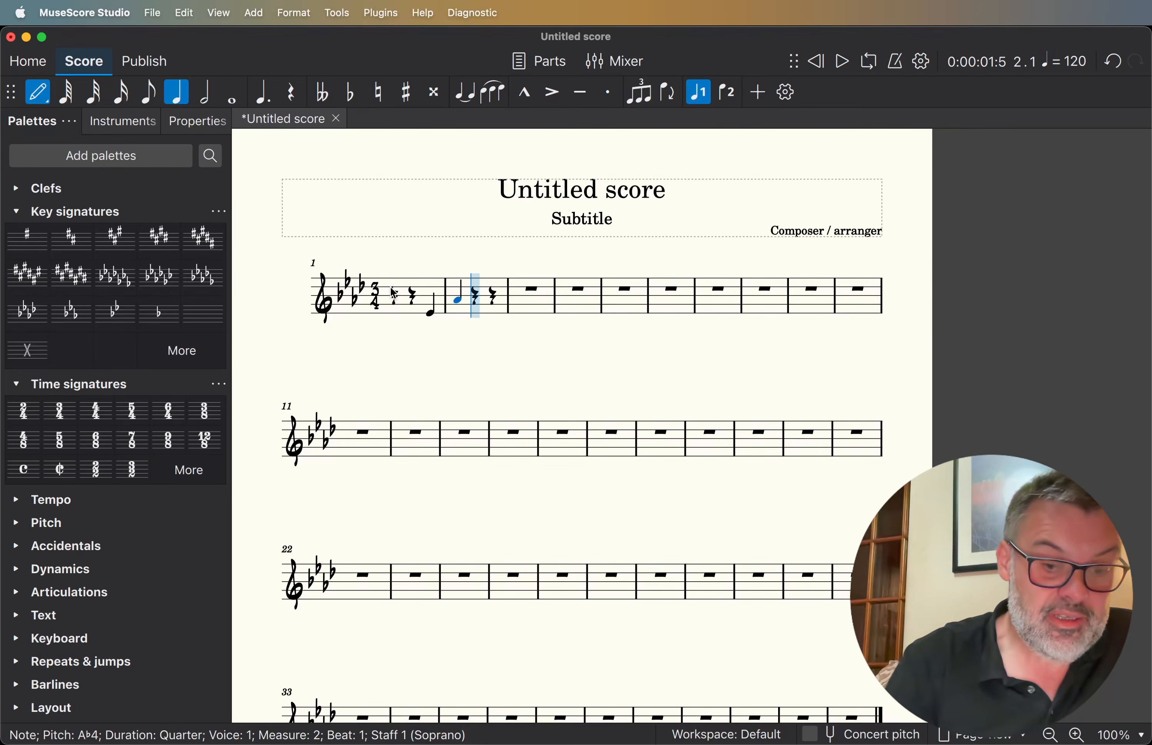
key("a")
key("4")
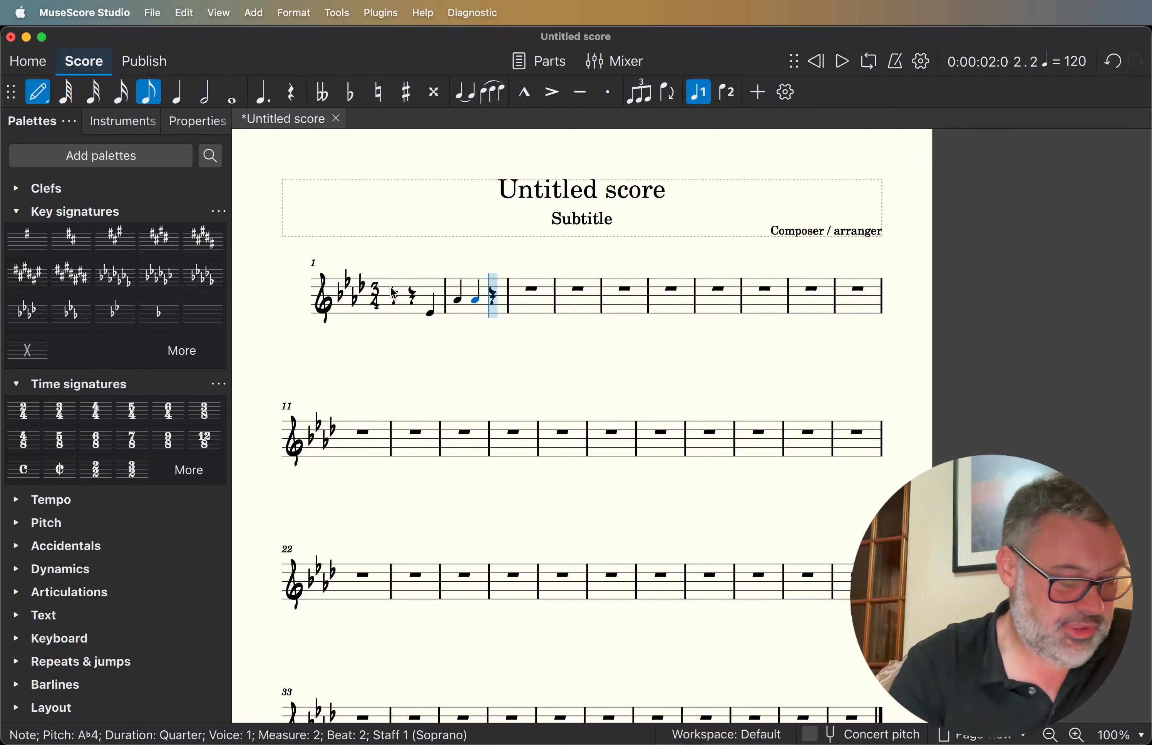
key("a")
key("g")
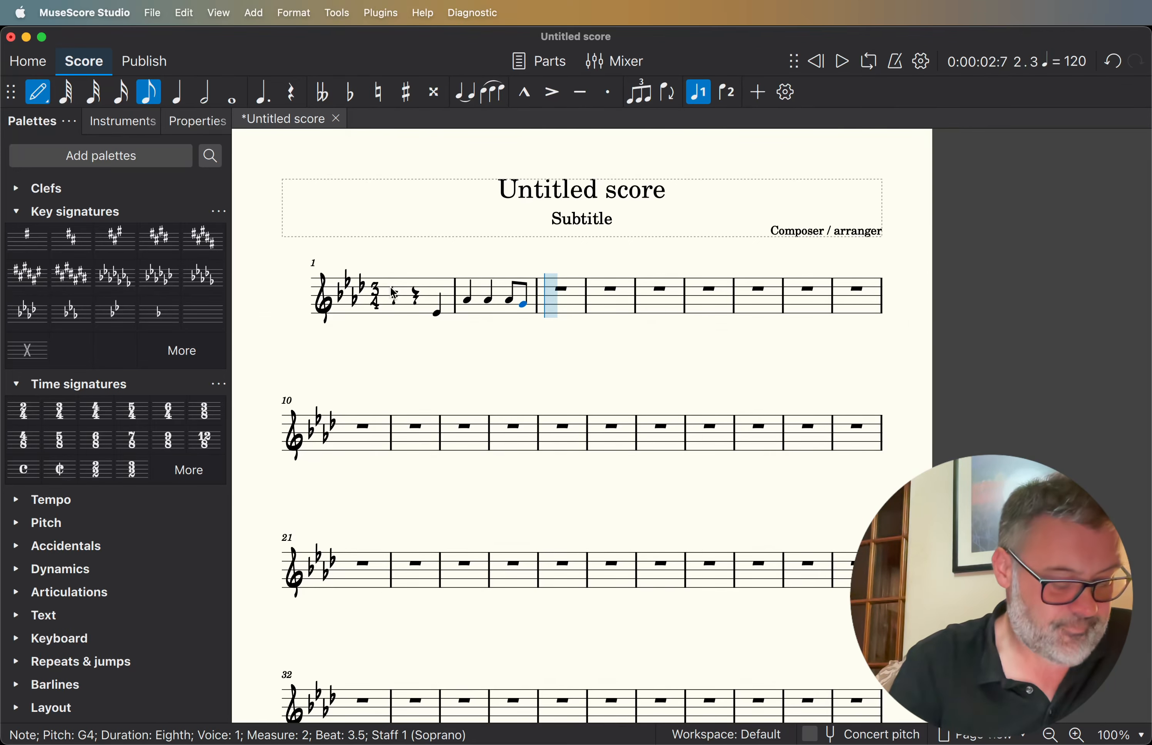
Fill measure 3 with three F4 quarter notes.
key("5")
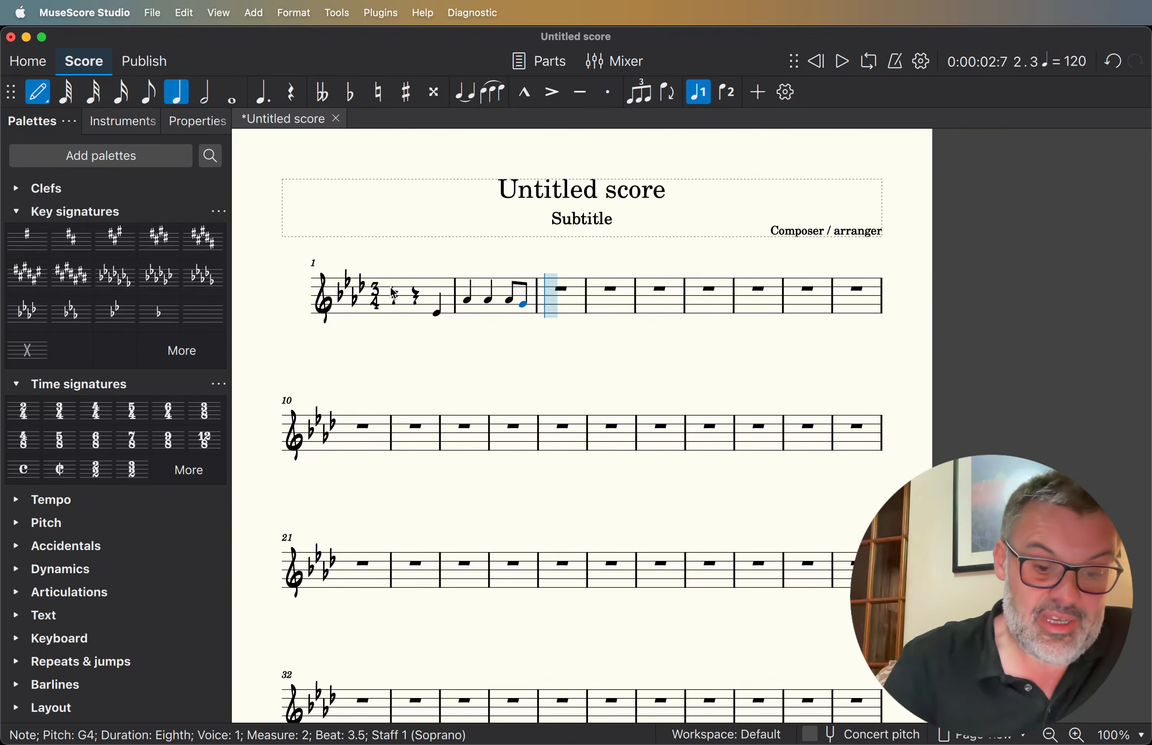
key("f")
key("f")
key("f")
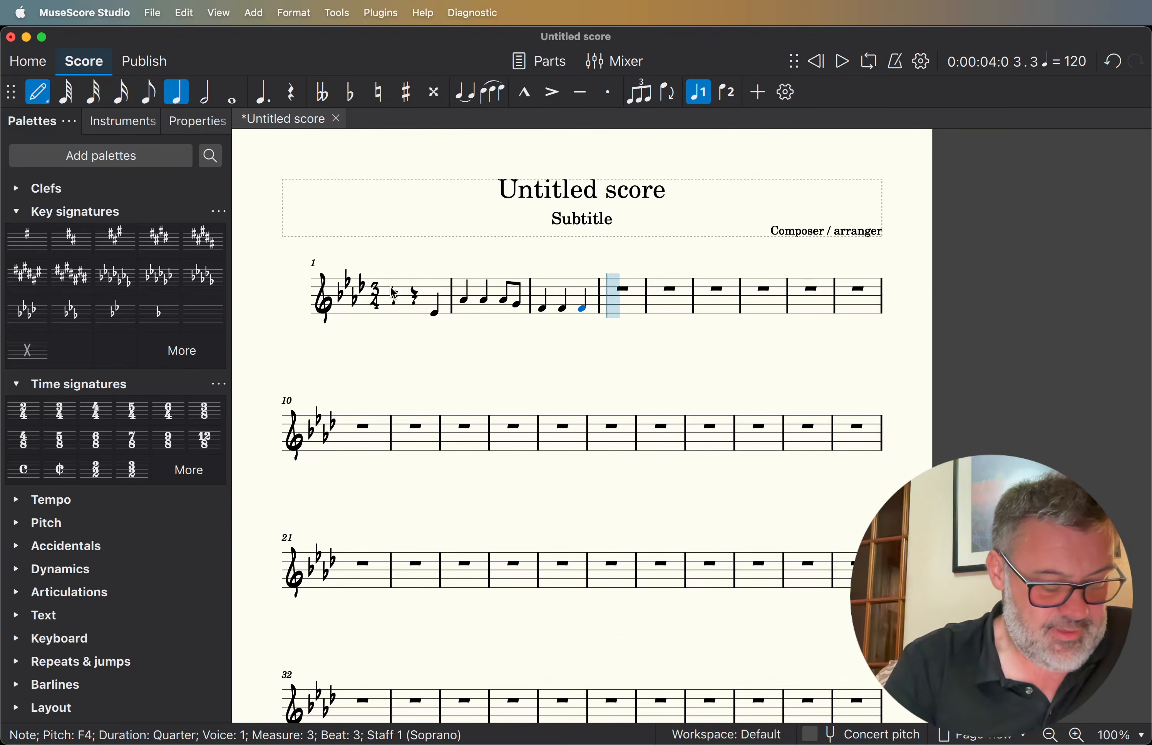
Enter quarter notes B♭4, D♭5 and C5 in measure 4.
key("b")
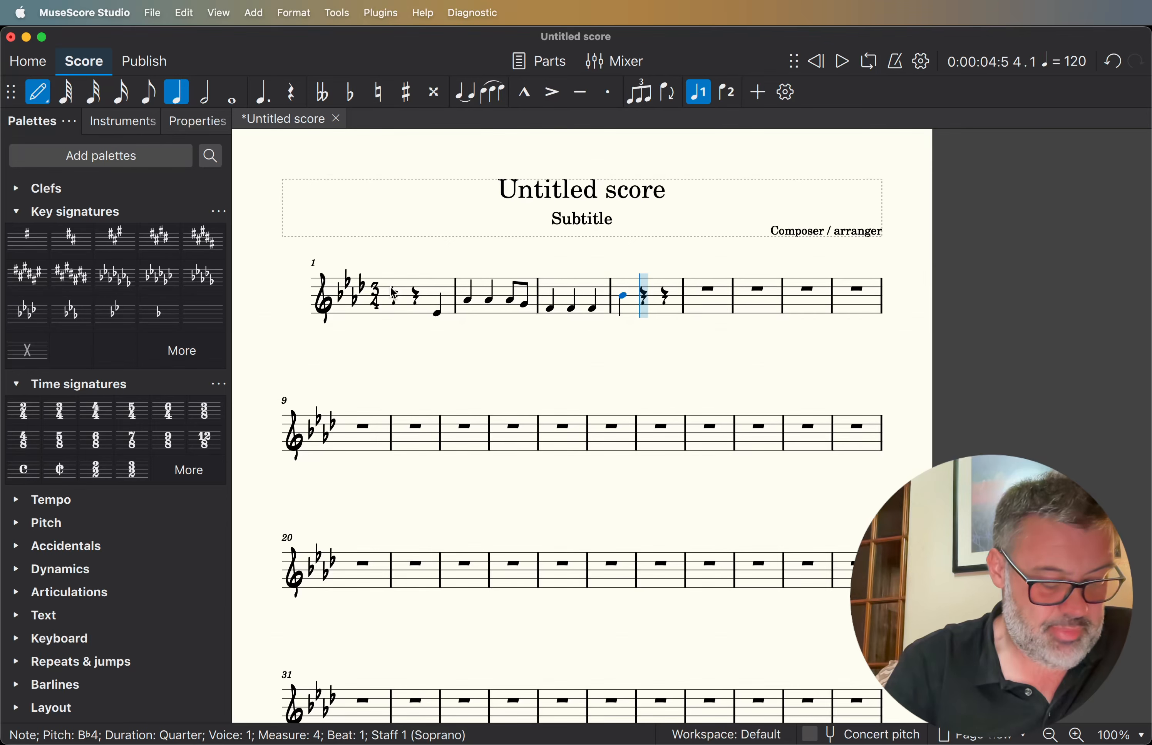
key("d")
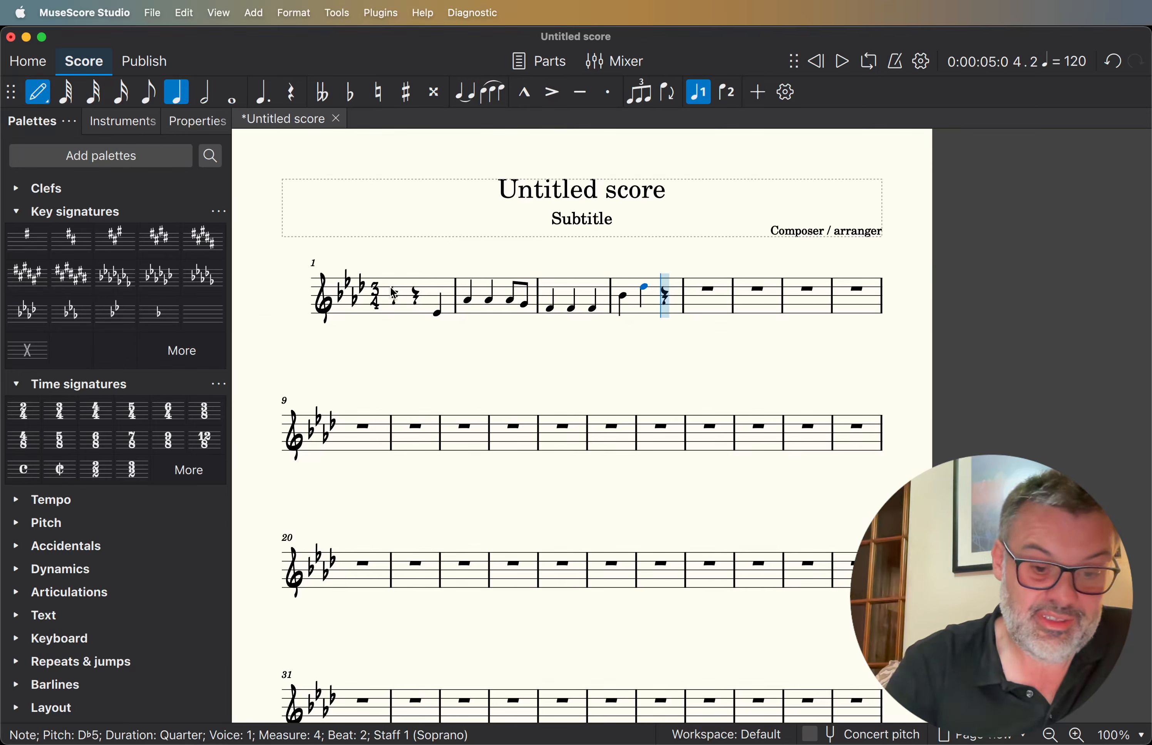
key("c")
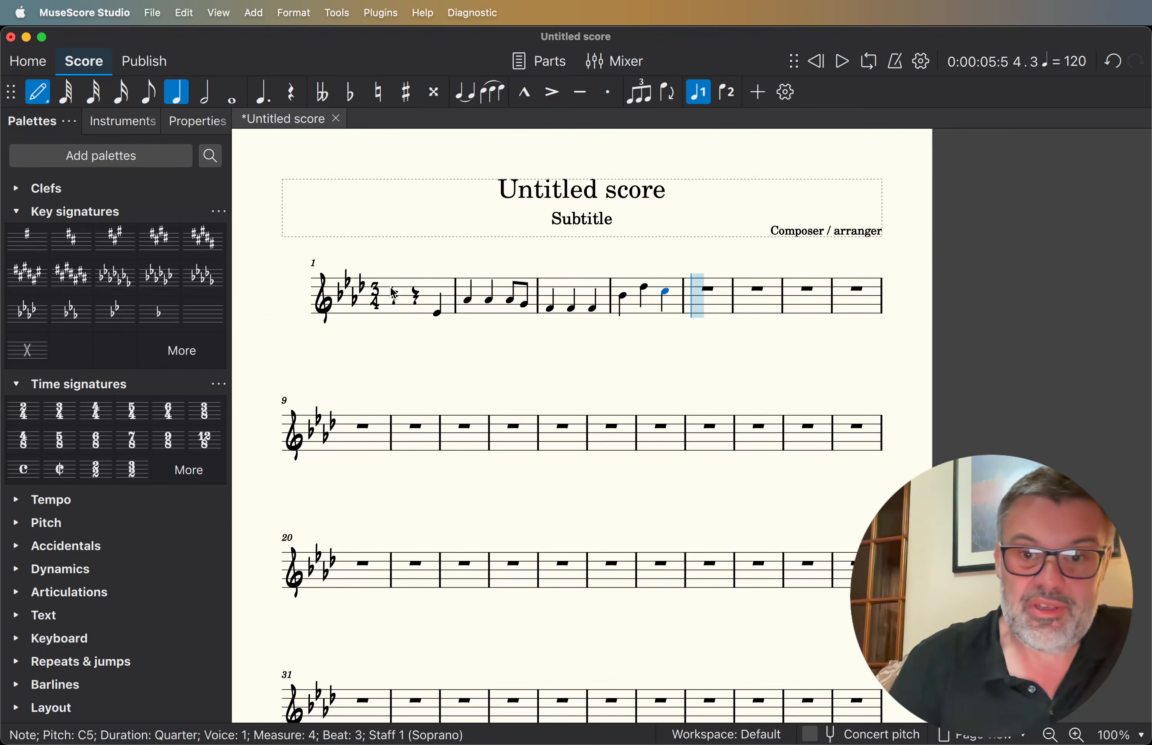
Replace beats 2 and 3 of measure 4 with eighth notes D♭5, C5, B♭4 and A♭4.
key("Left")
key("Left")
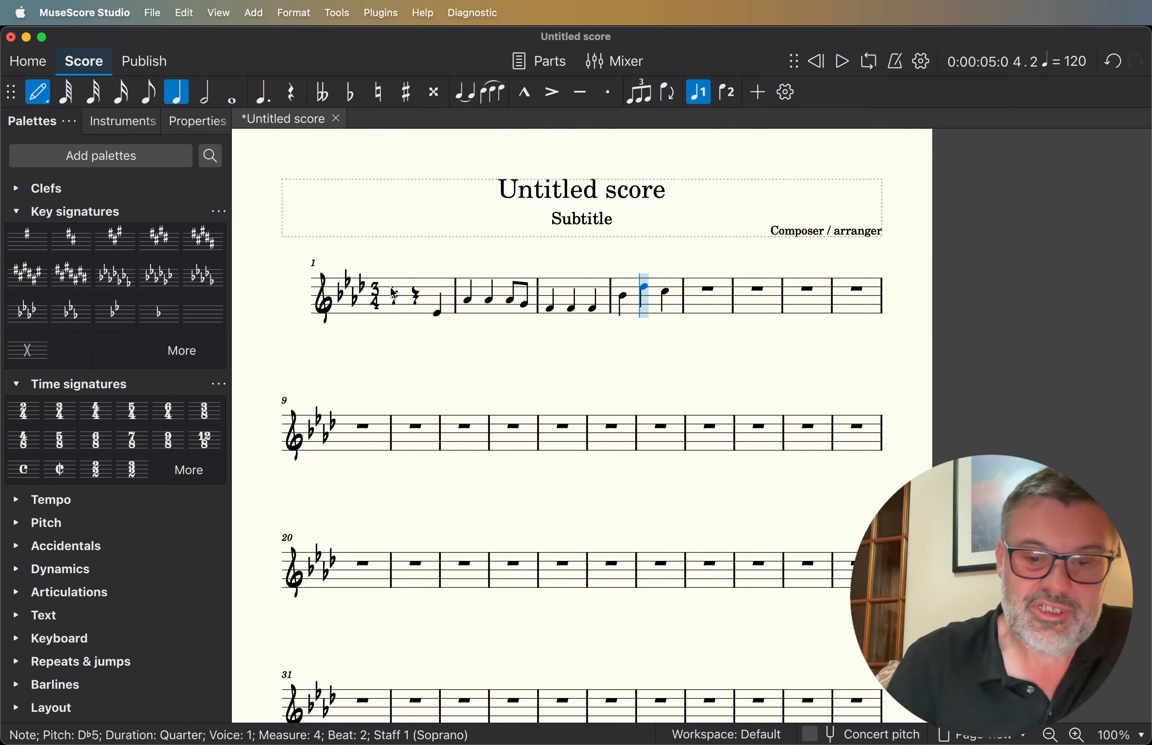
key("4")
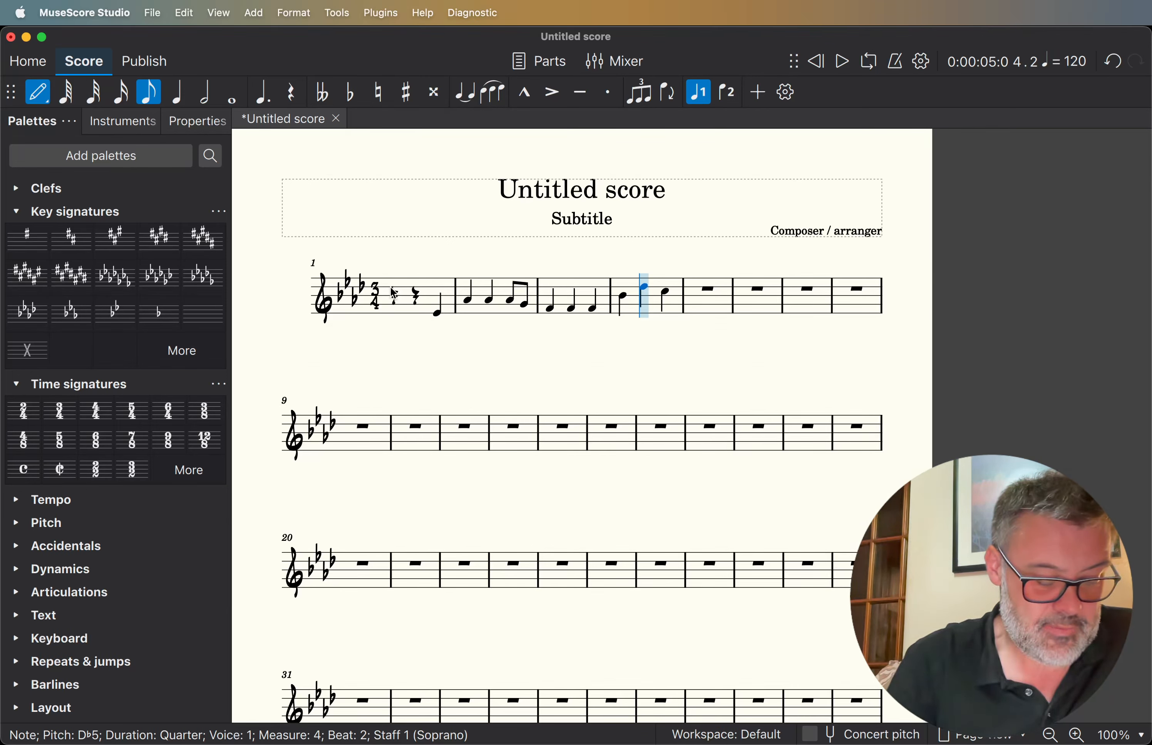
key("d")
key("c")
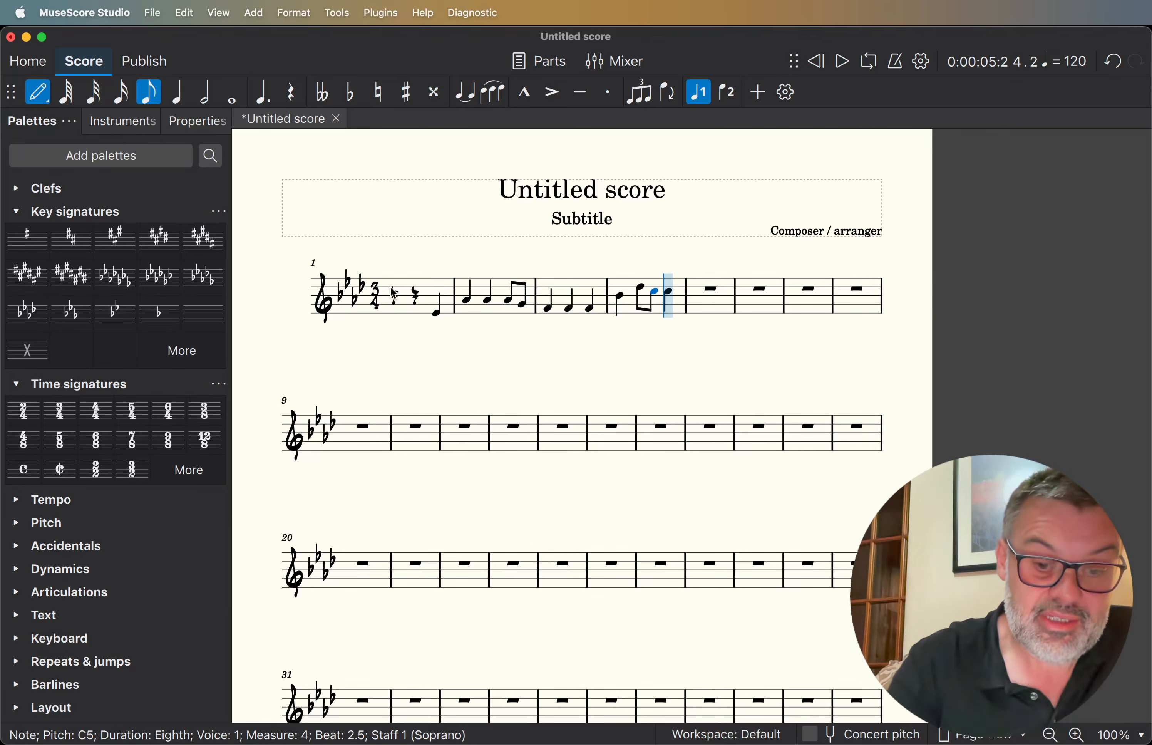
key("b")
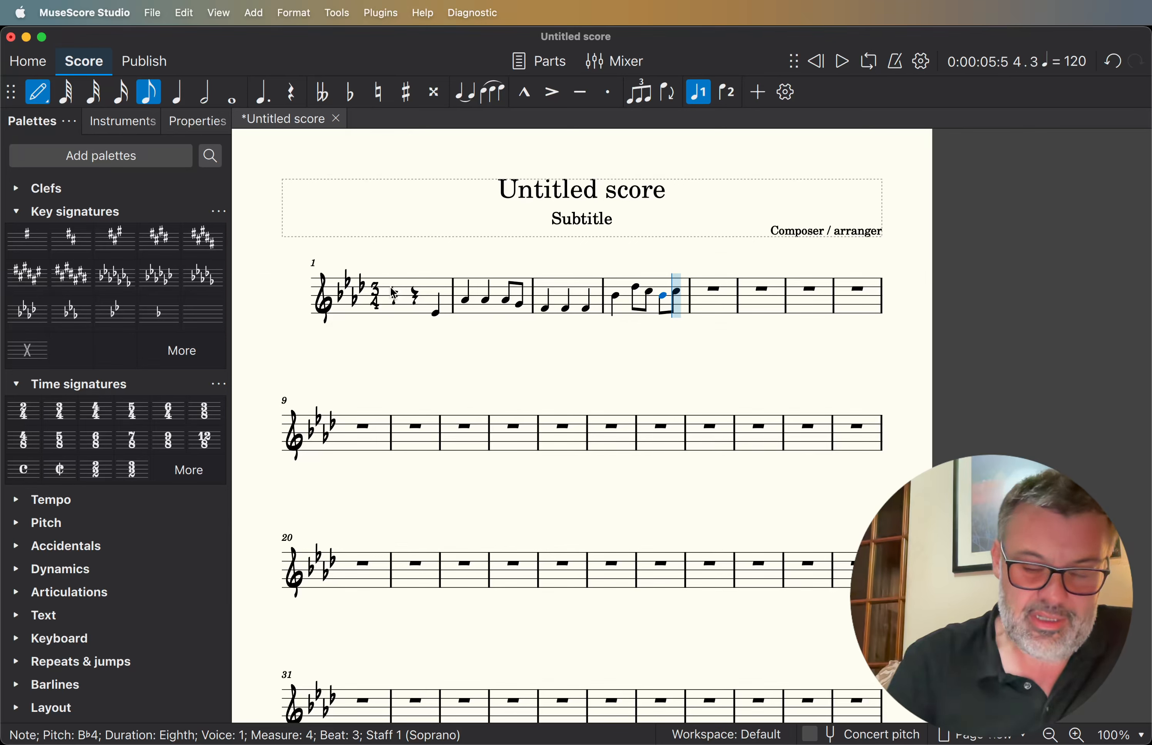
key("a")
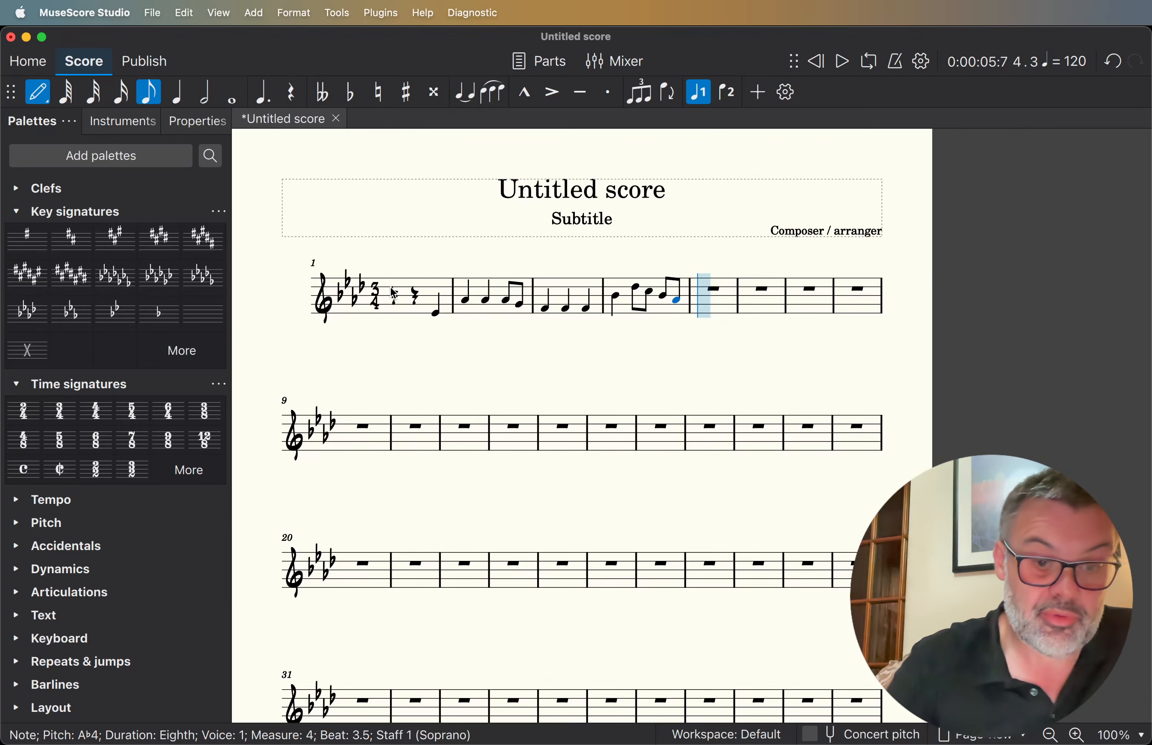
Enter quarter notes A♭4 and G4 on beats 1 and 2 of measure 5, and leave note input.
key("6")
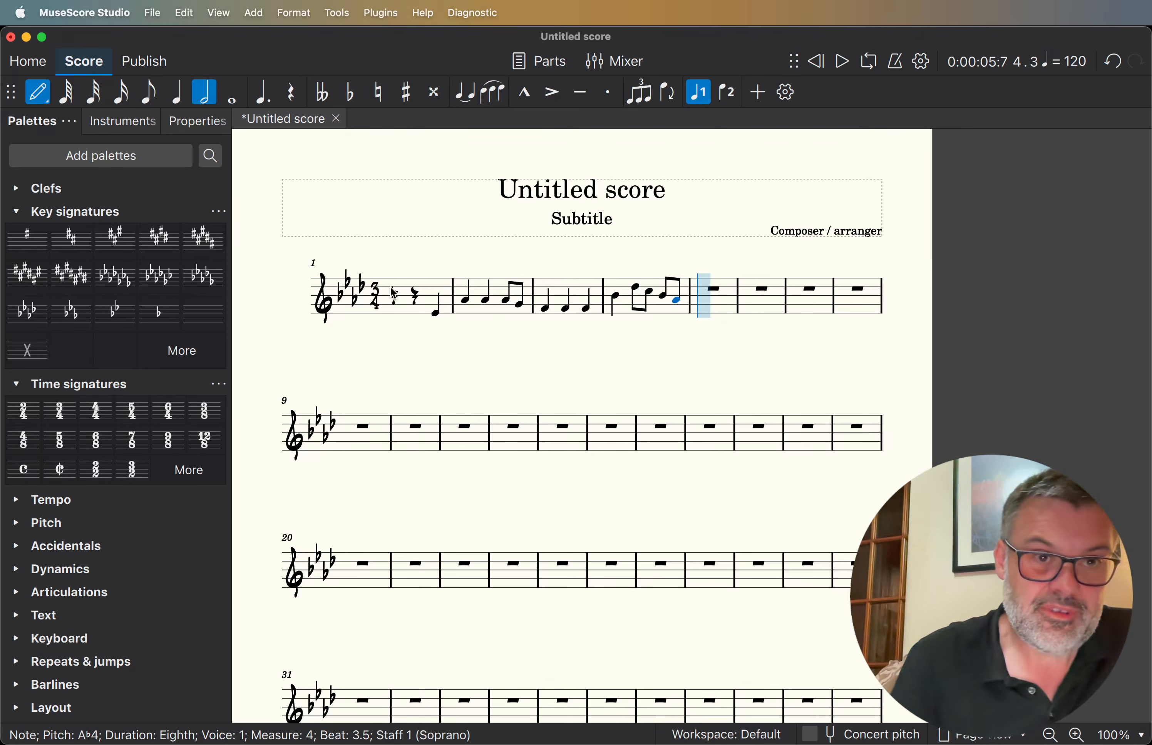
key("5")
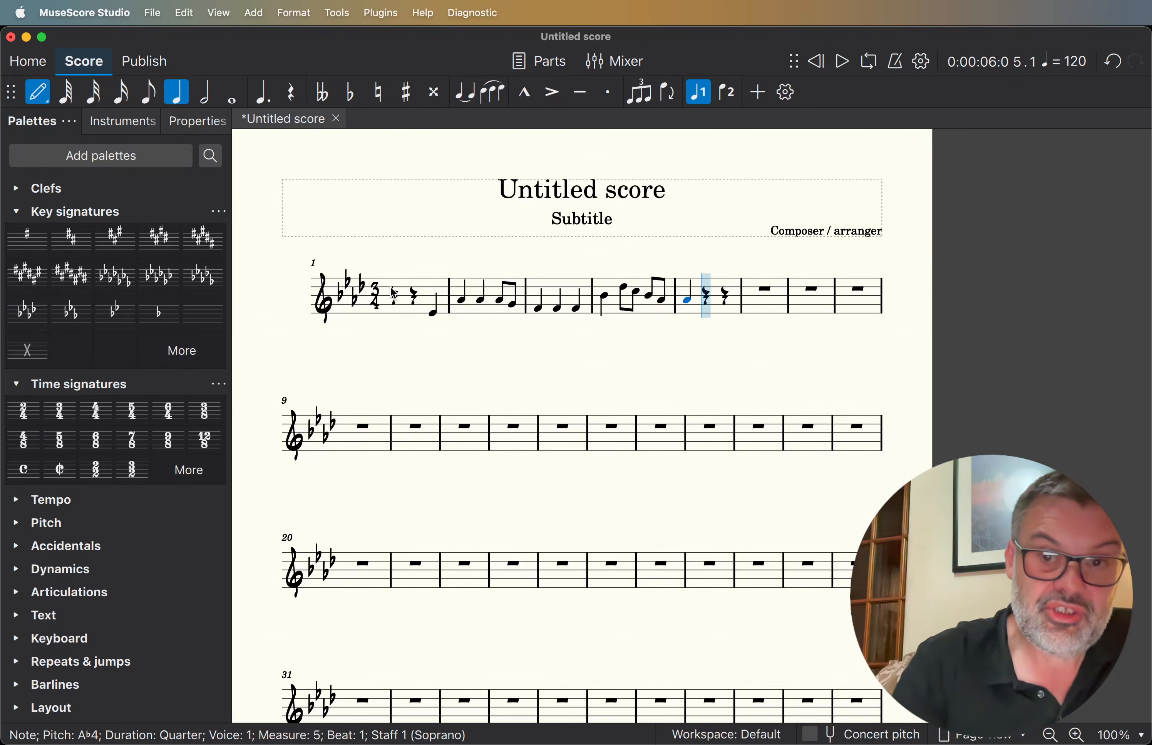
key("g")
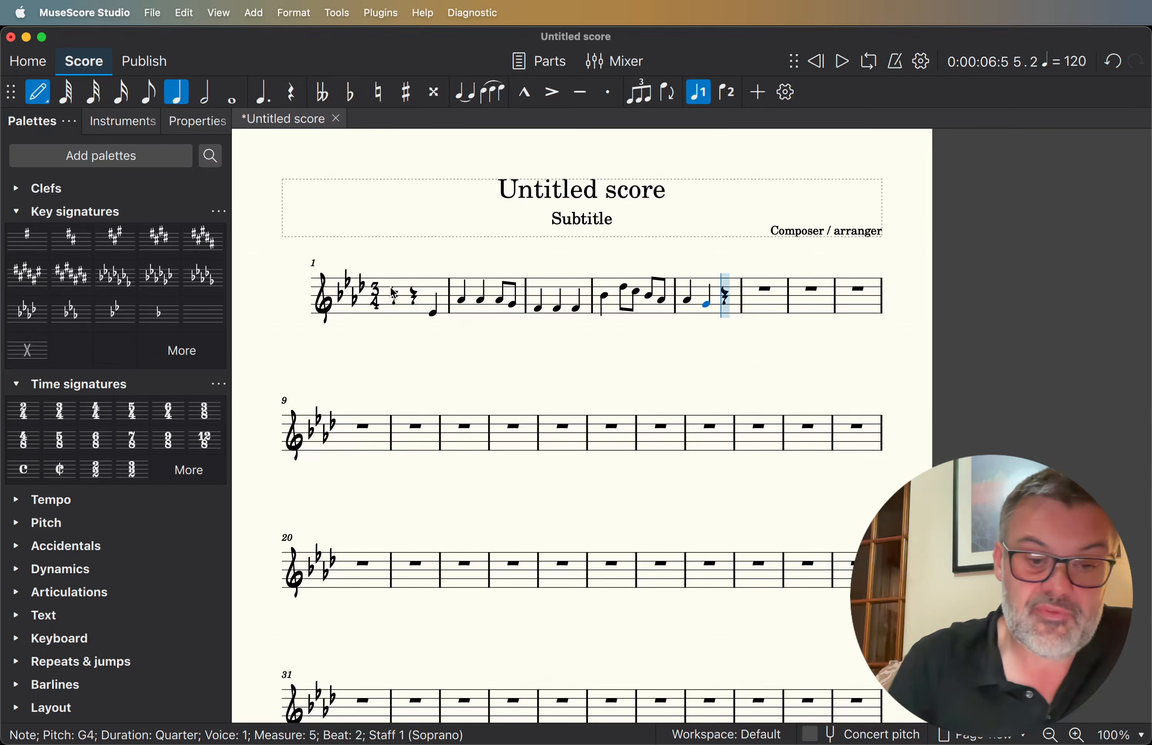
key("Escape")
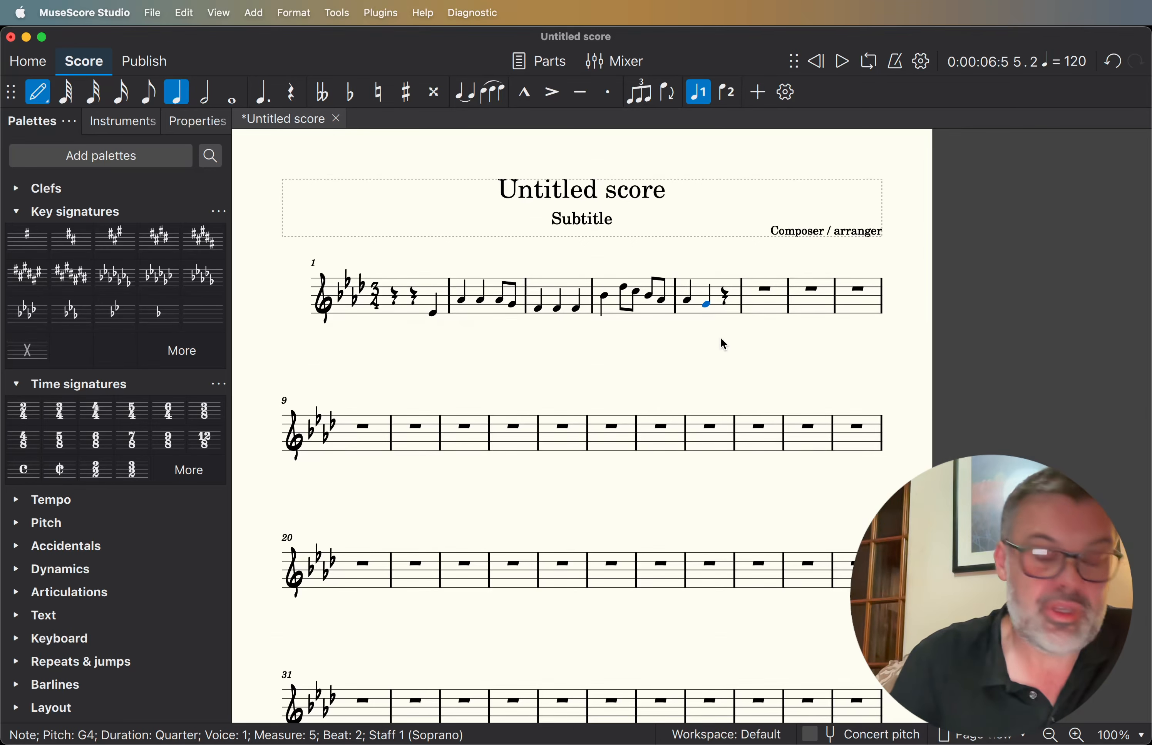
Add a slur from the A♭4 to the G4 in measure 5.
left_click(691, 301)
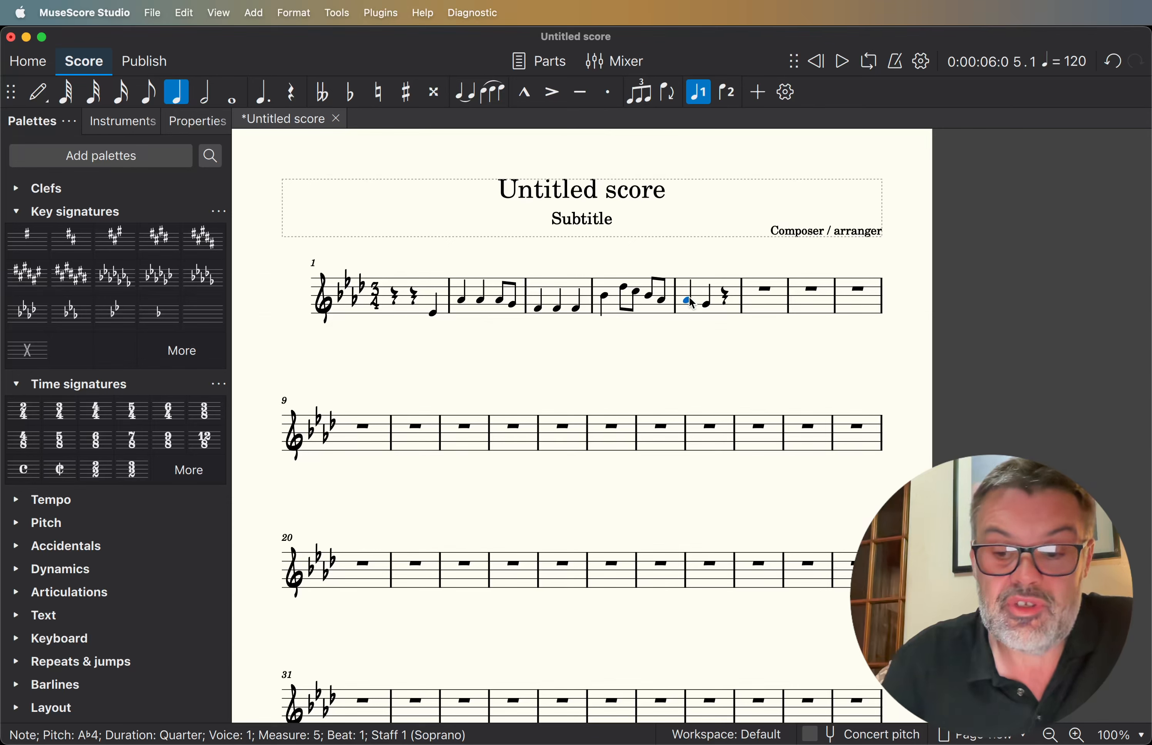
key("shift+Right")
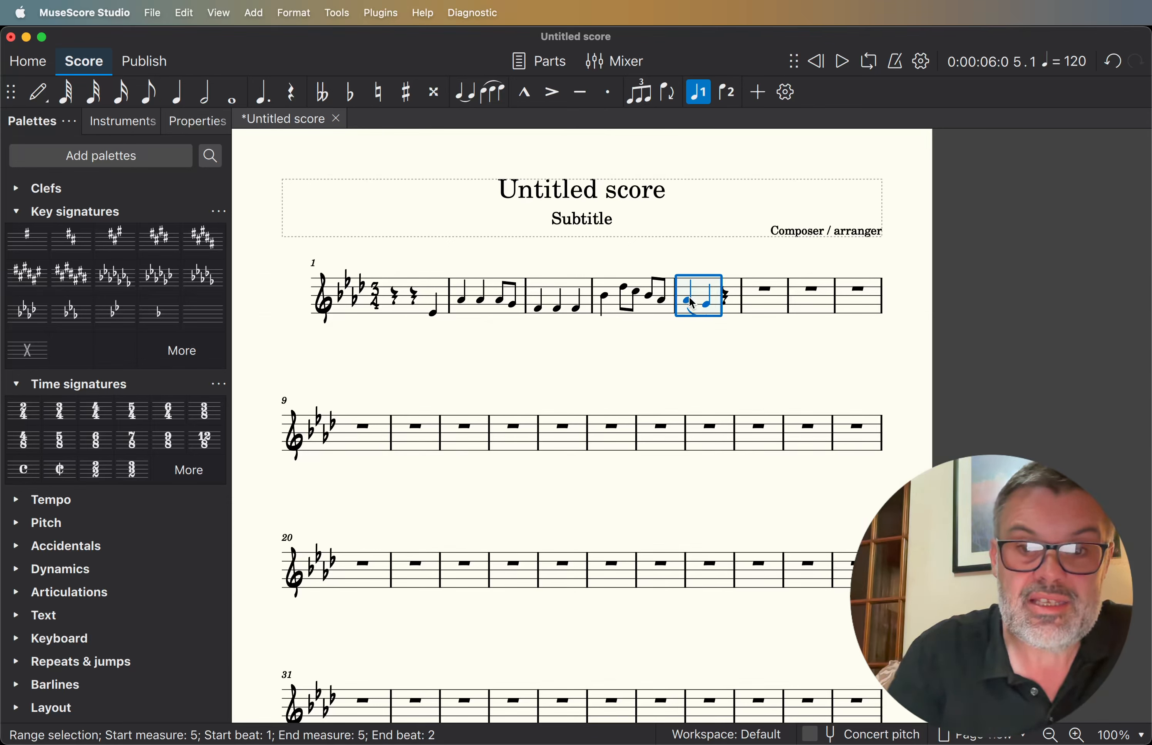
left_click(703, 333)
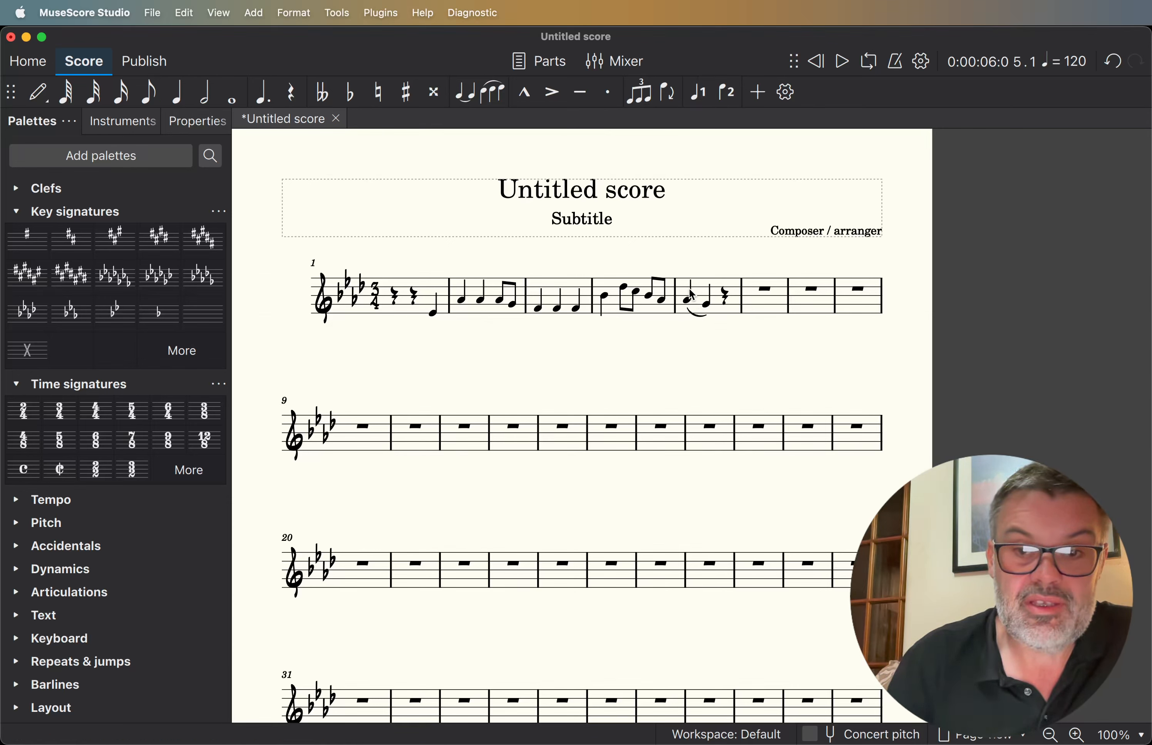
Search the palettes for "fer" and add the standard fermata above the G4 in measure 5.
left_click(706, 305)
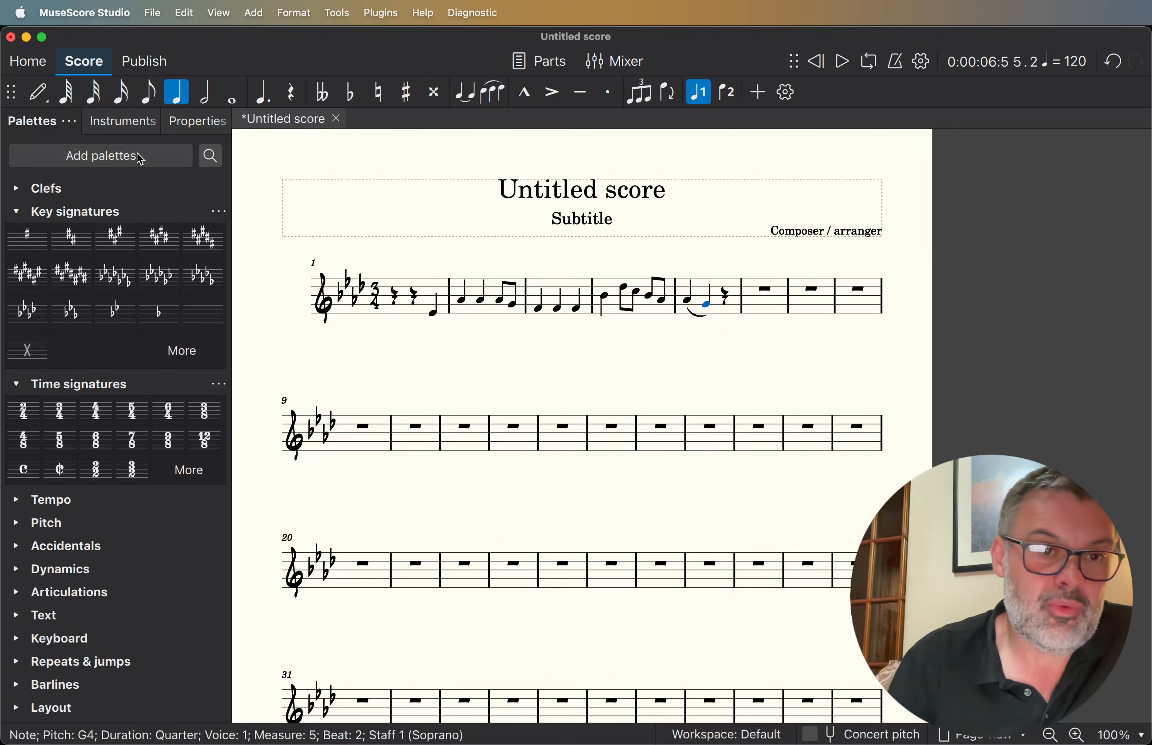
left_click(211, 156)
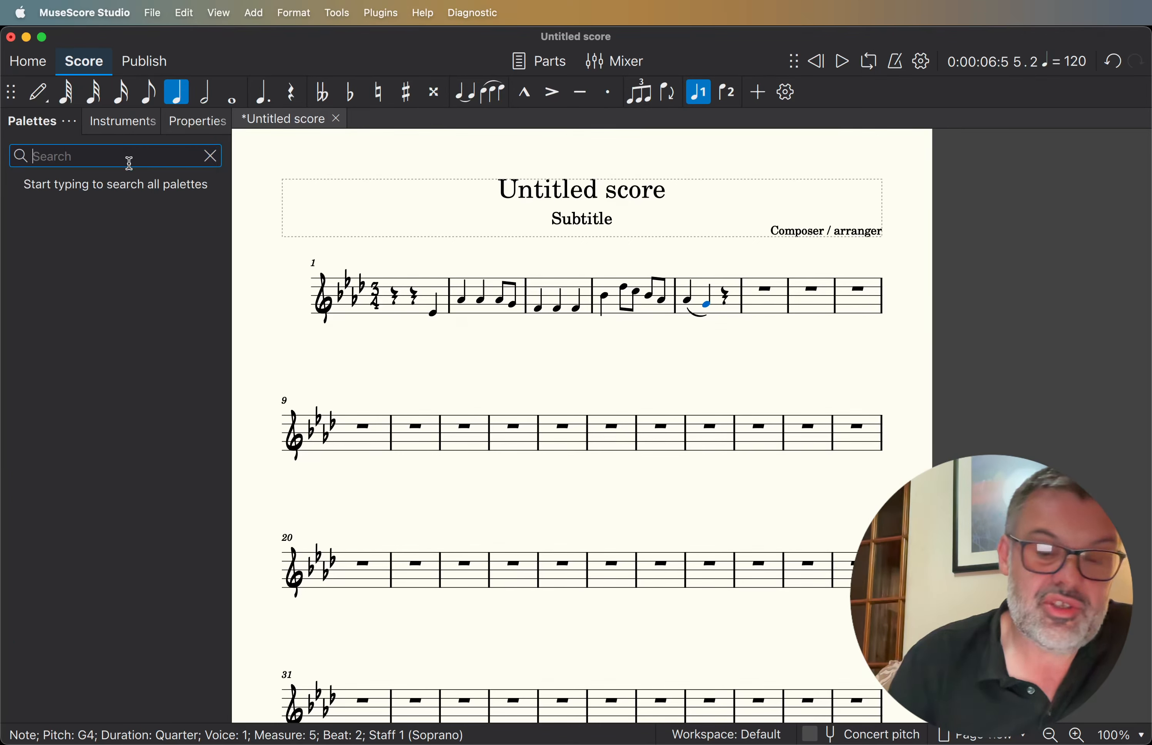
type("fer")
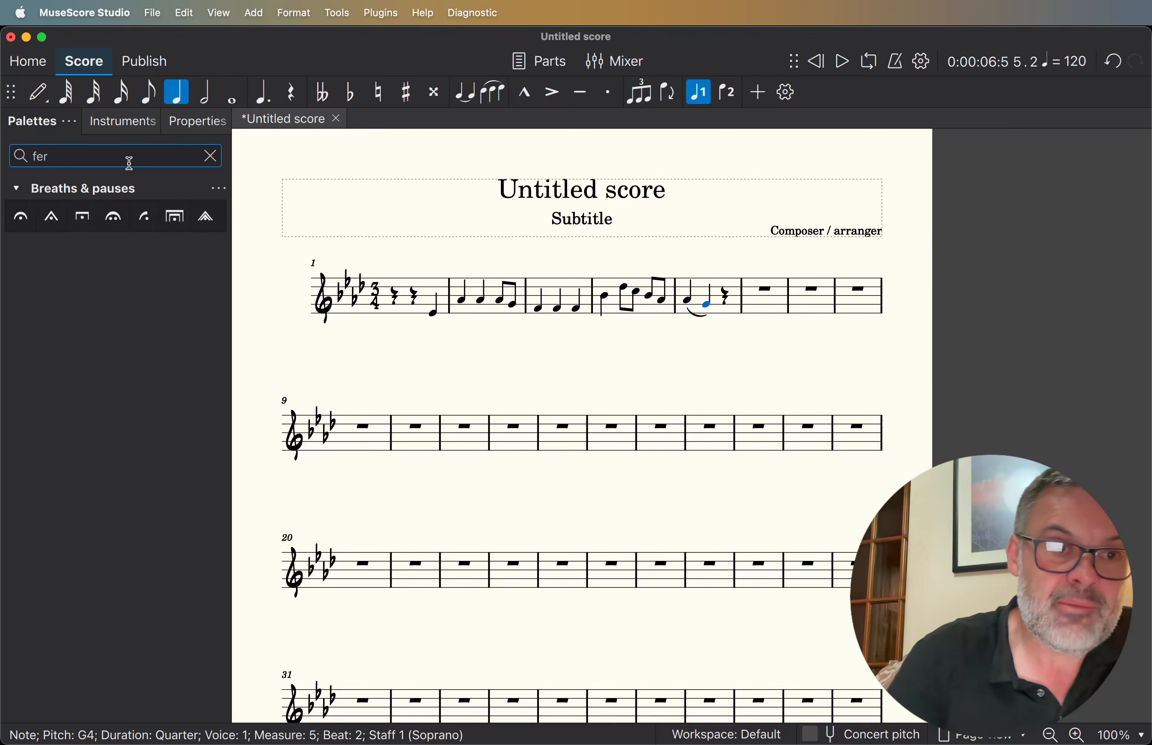
left_click(21, 218)
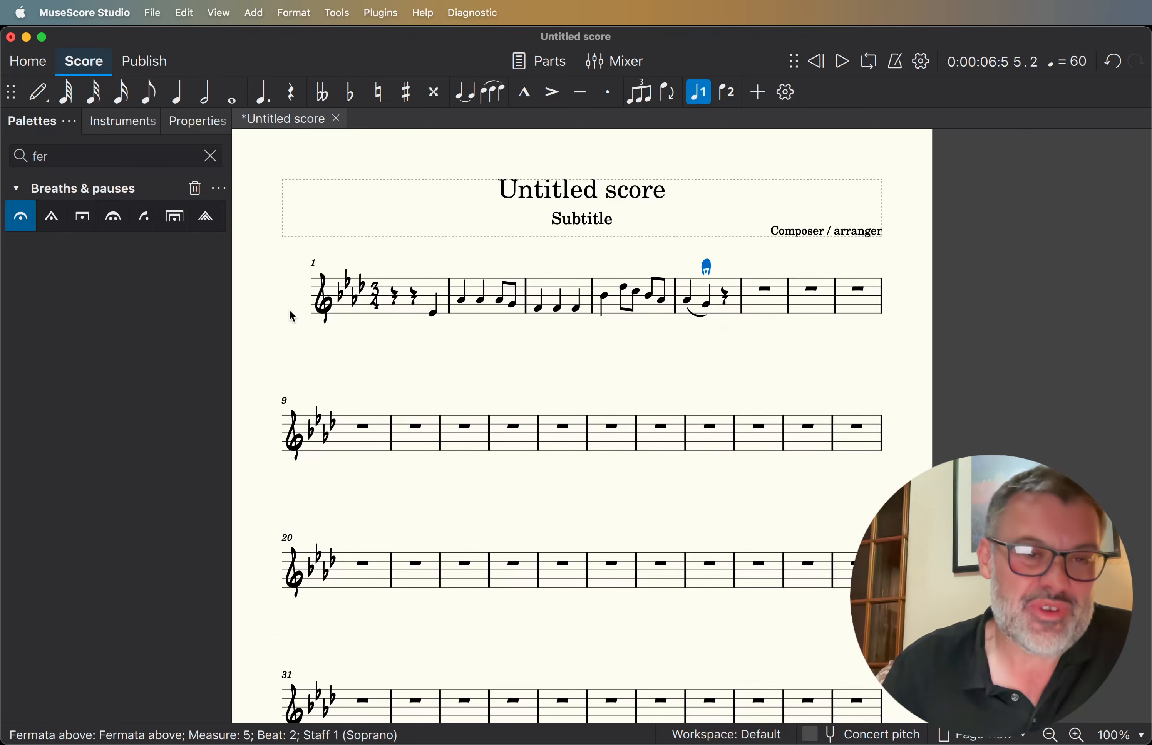
left_click(212, 156)
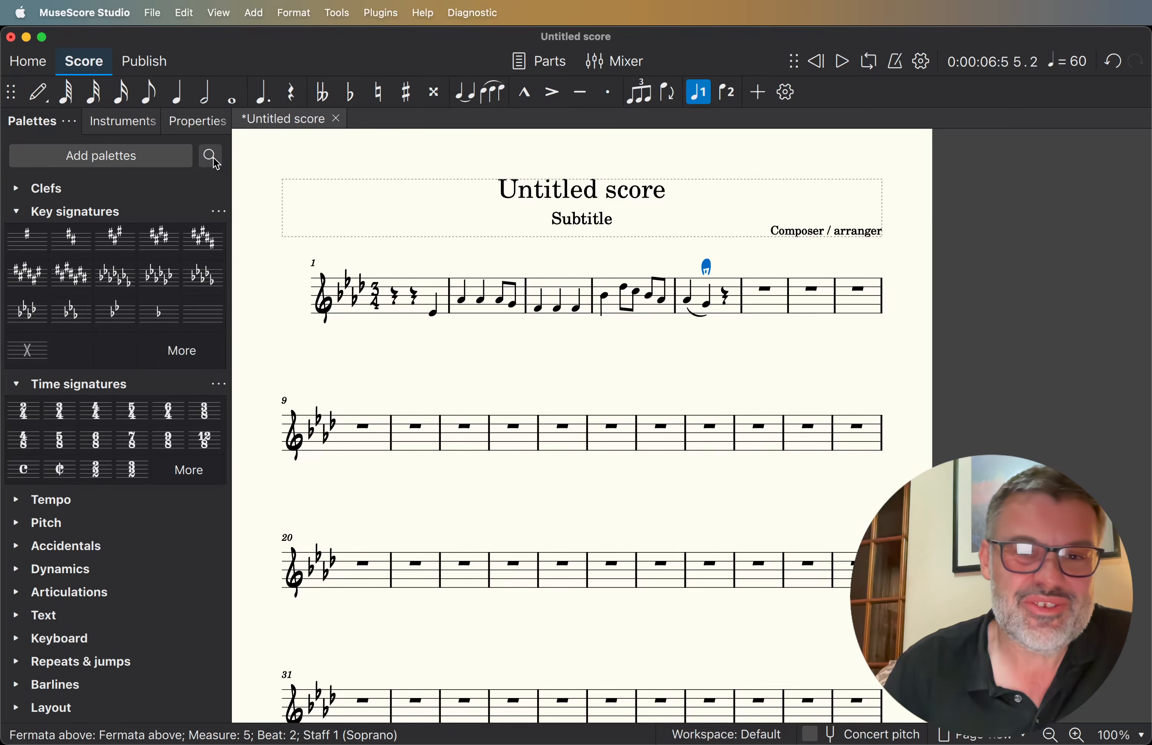
left_click(211, 156)
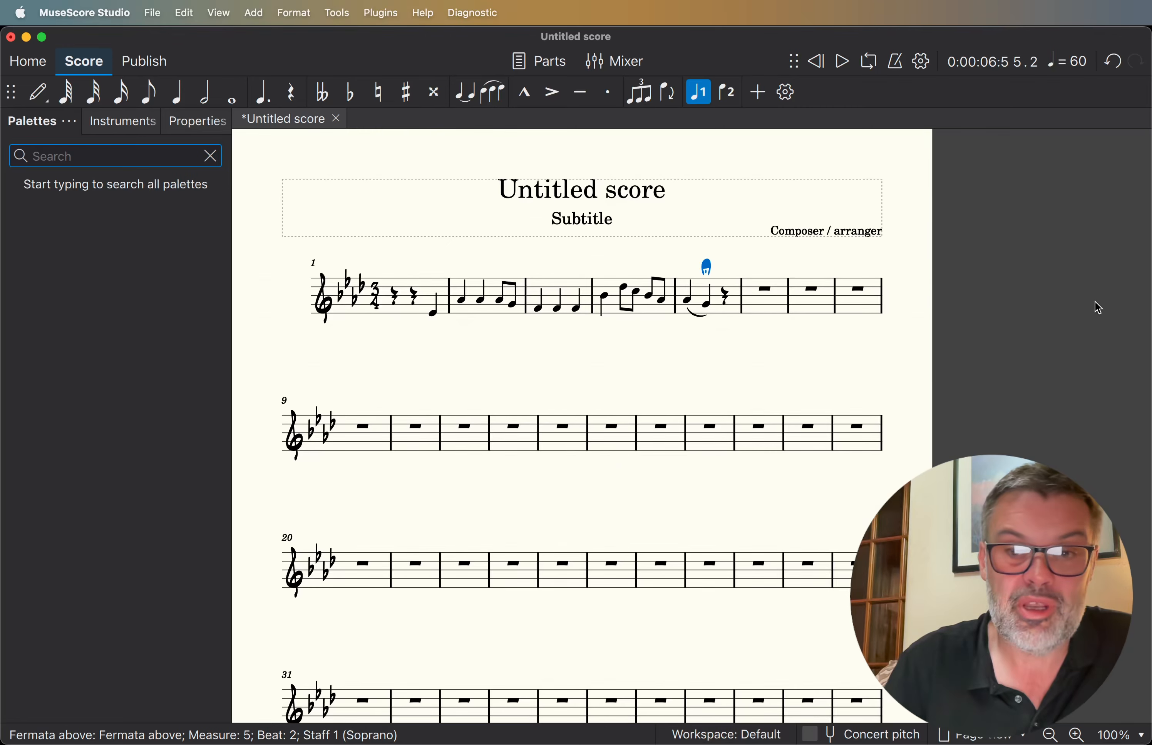
Resume note input and enter two E♭4 eighth notes on beat 3 of measure 5.
left_click(756, 302)
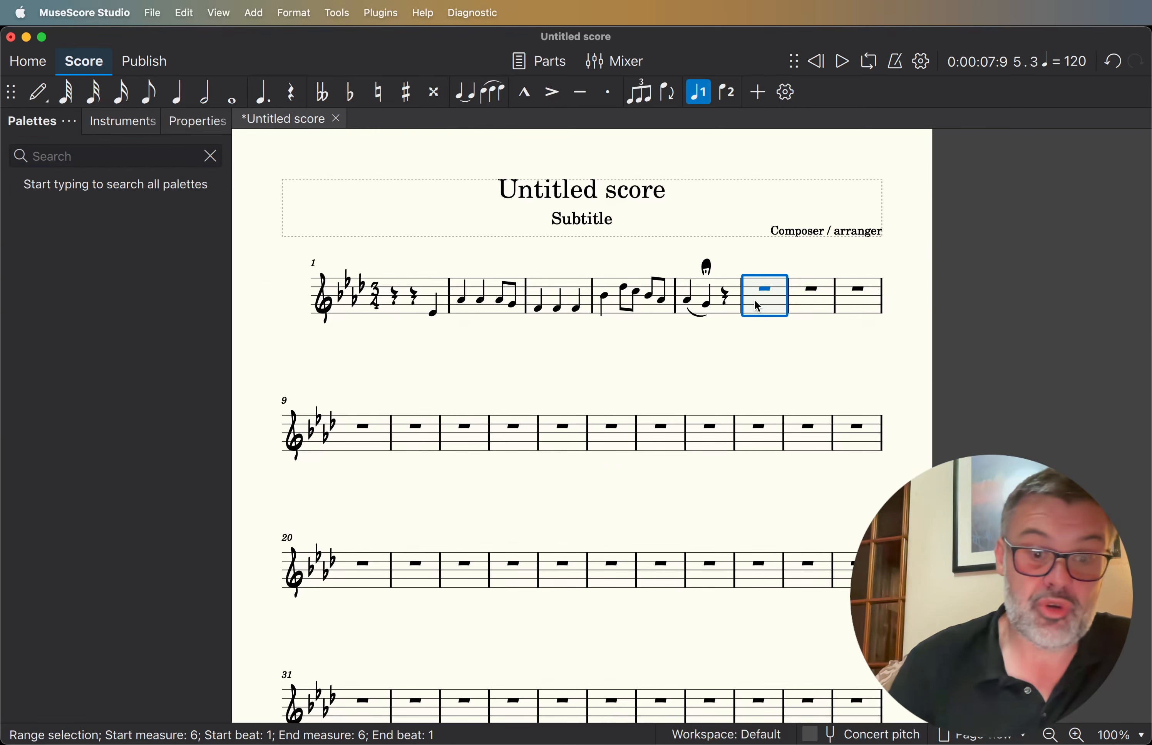
key("n")
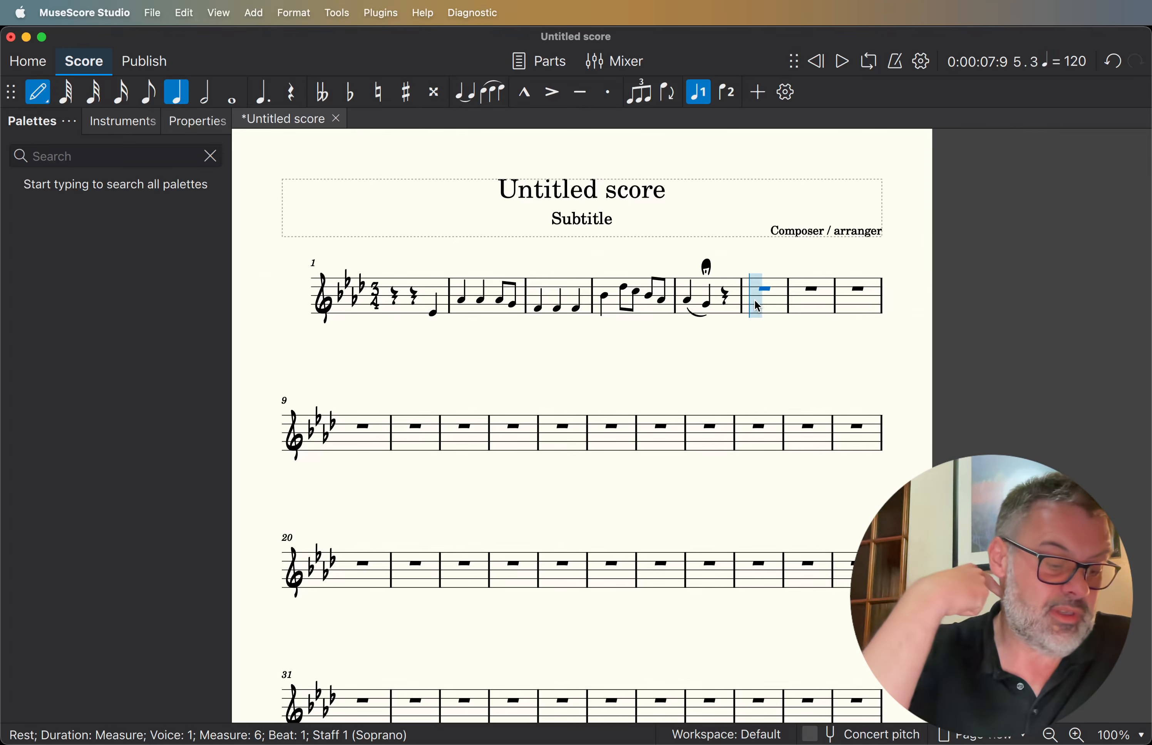
key("Left")
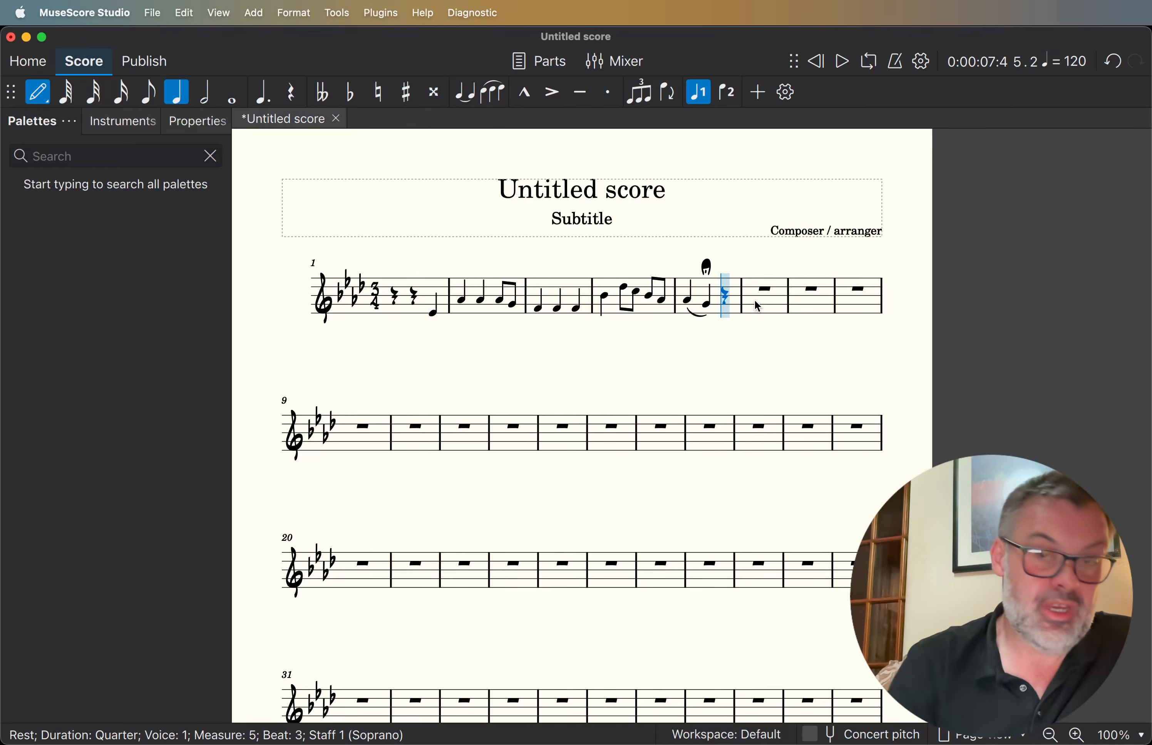
key("4")
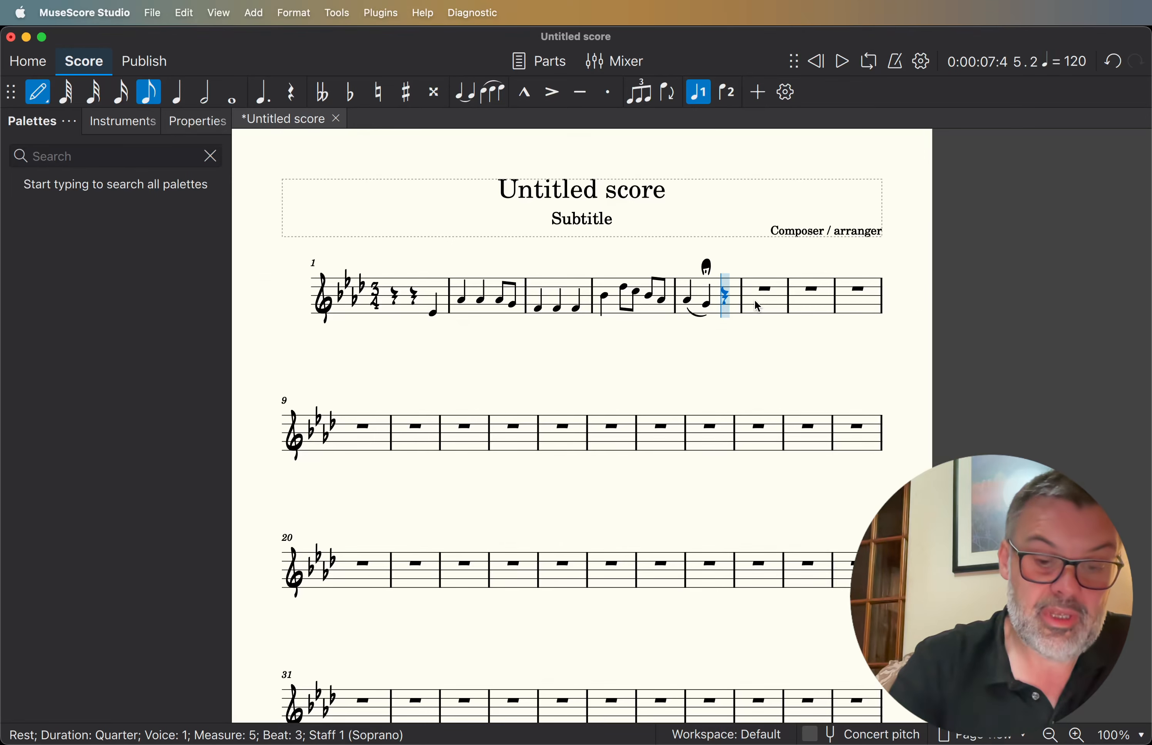
key("e")
key("e")
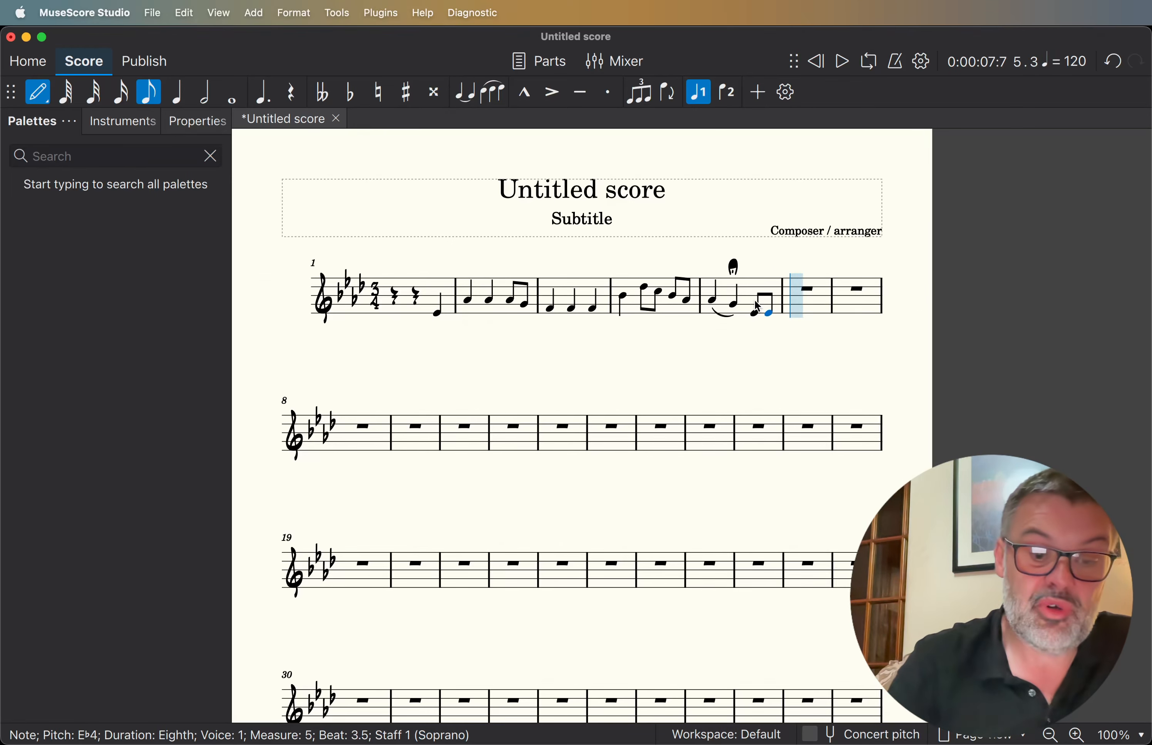
Fill measure 6 with a dotted quarter note A♭4 followed by eighth notes B♭4, C5 and D♭5.
key("5")
key("period")
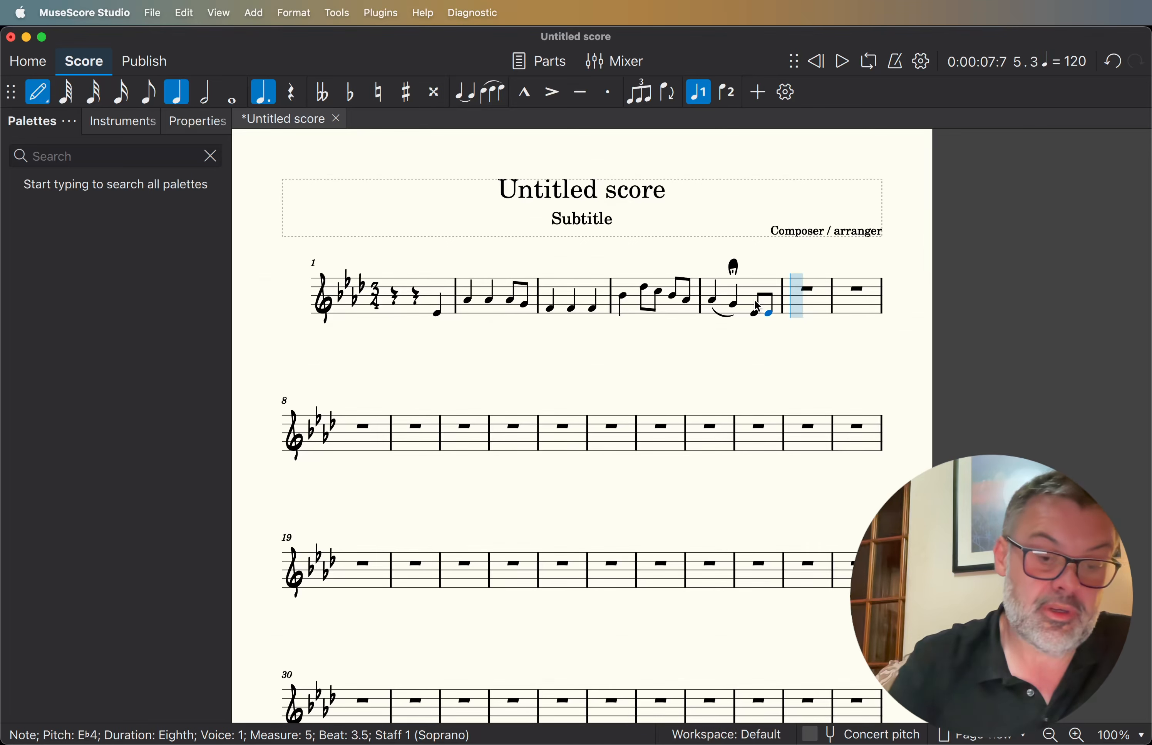
key("a")
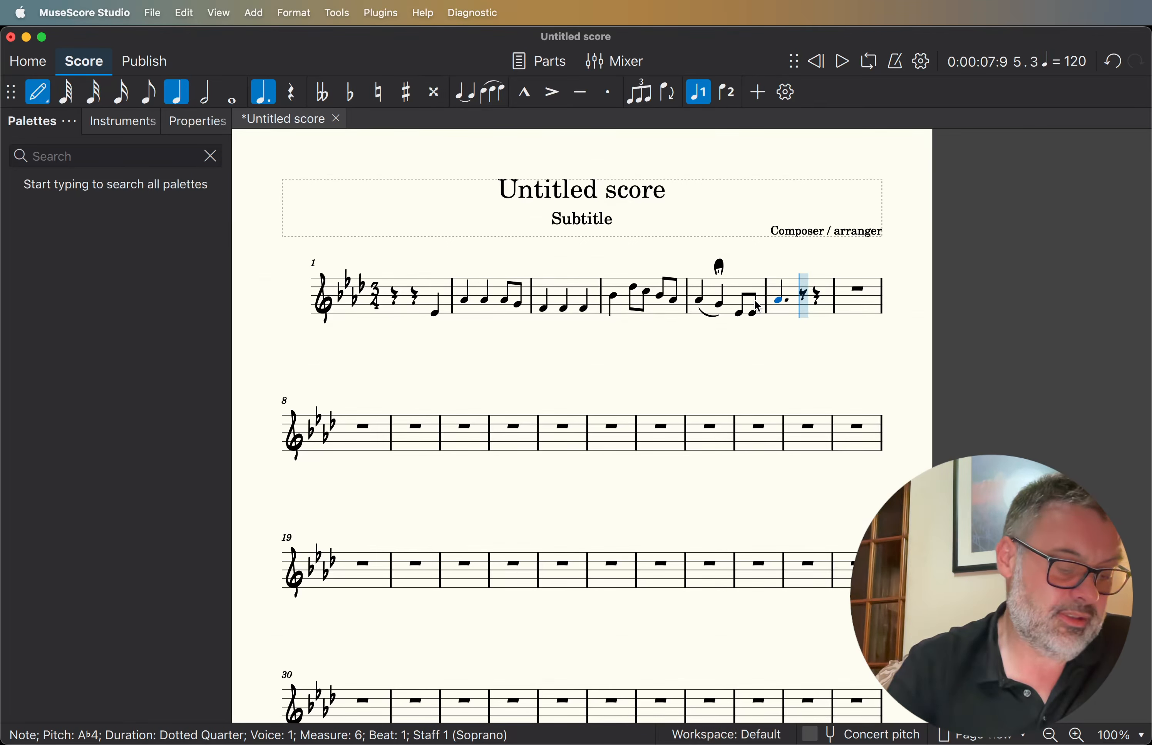
key("4")
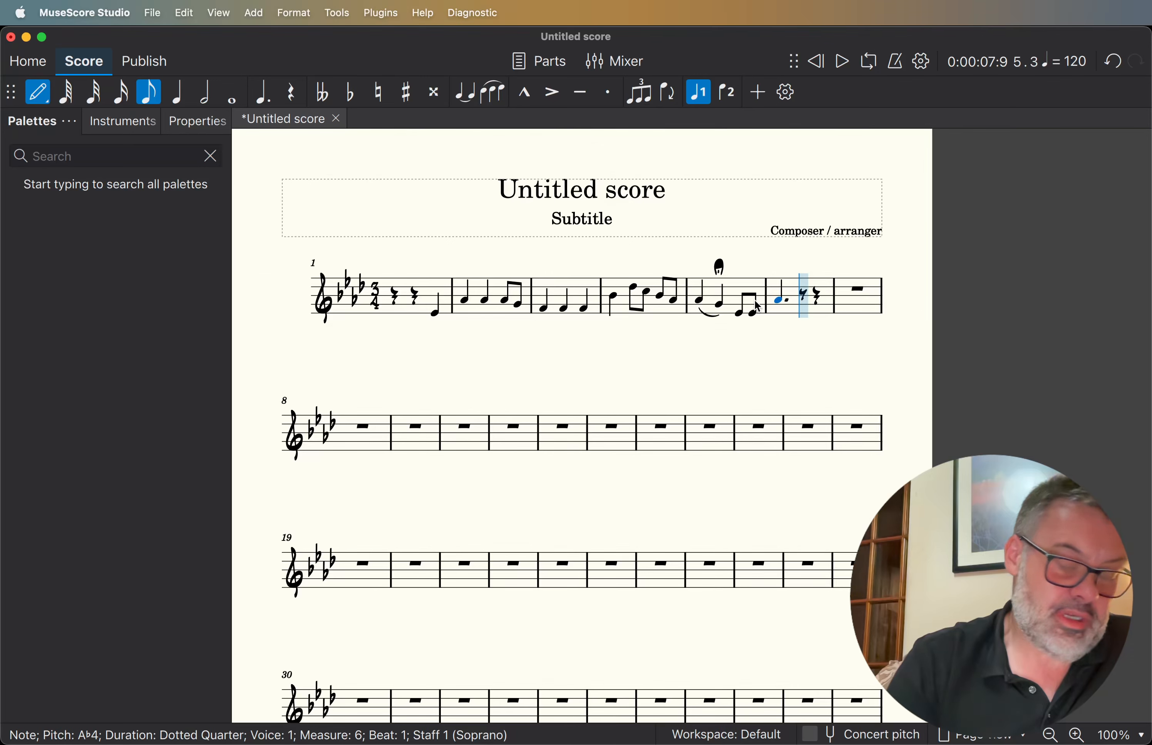
key("b")
key("3")
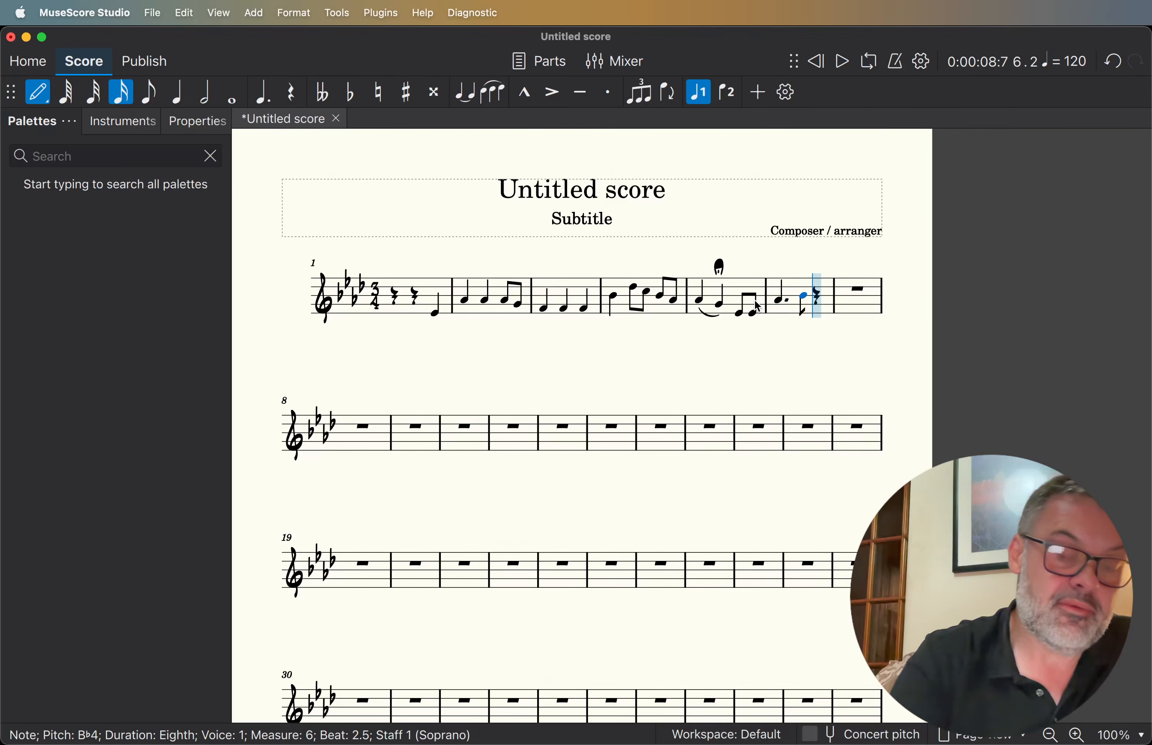
key("4")
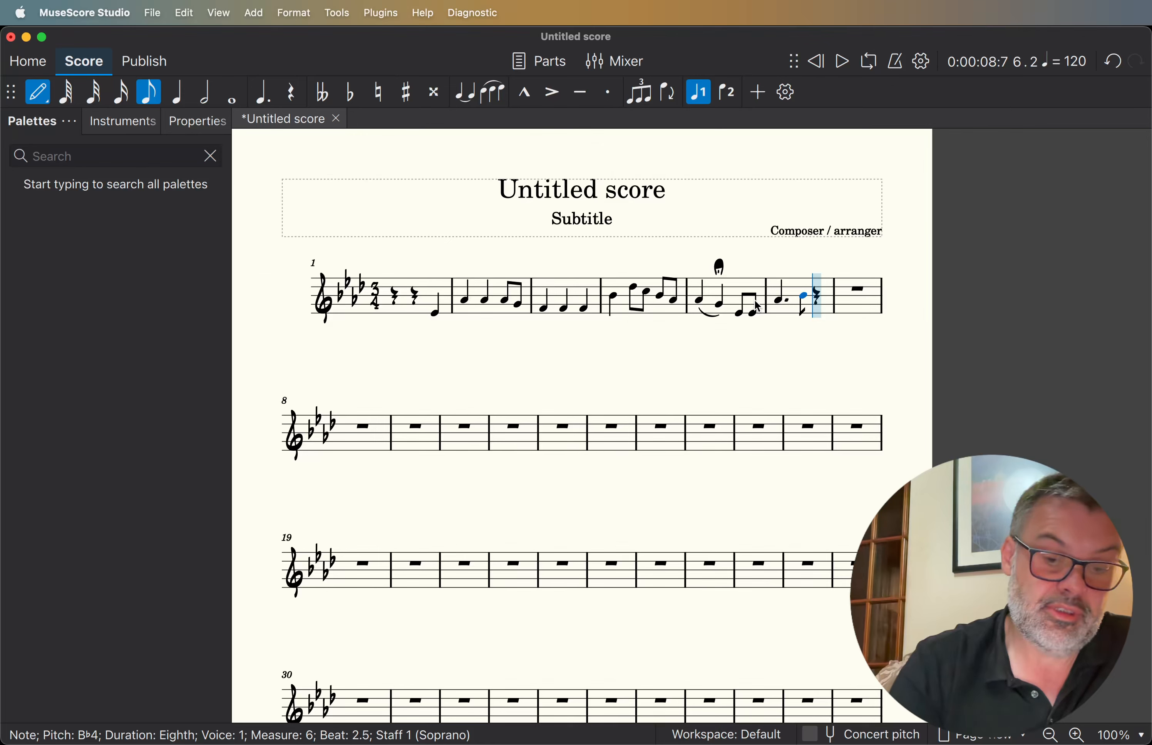
key("c")
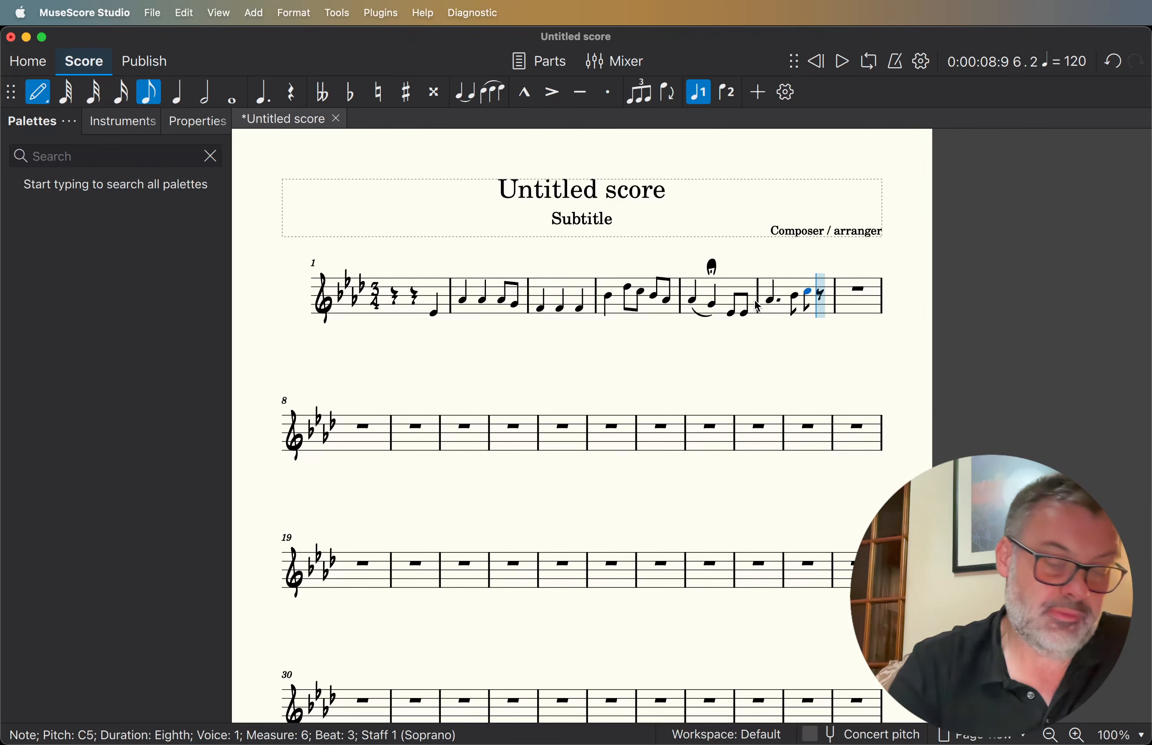
key("d")
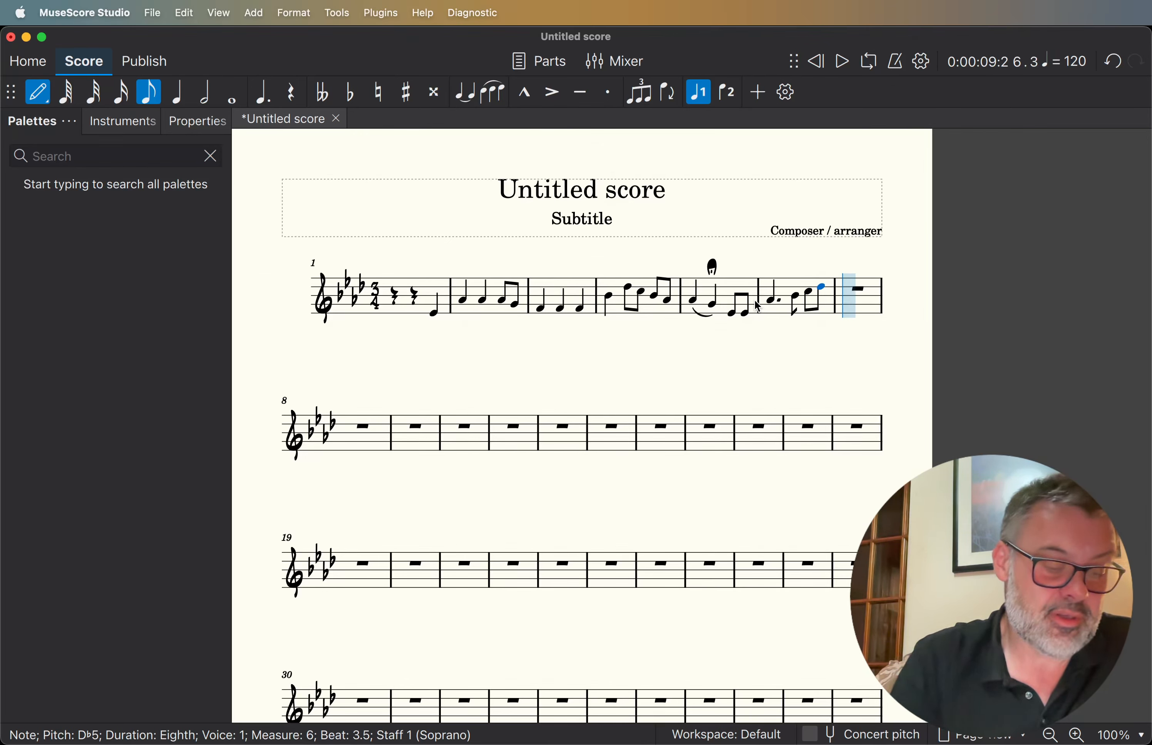
Enter a half note E♭5 in measure 7, followed by eighth notes A♭5 and B♭5 on beat 3.
key("6")
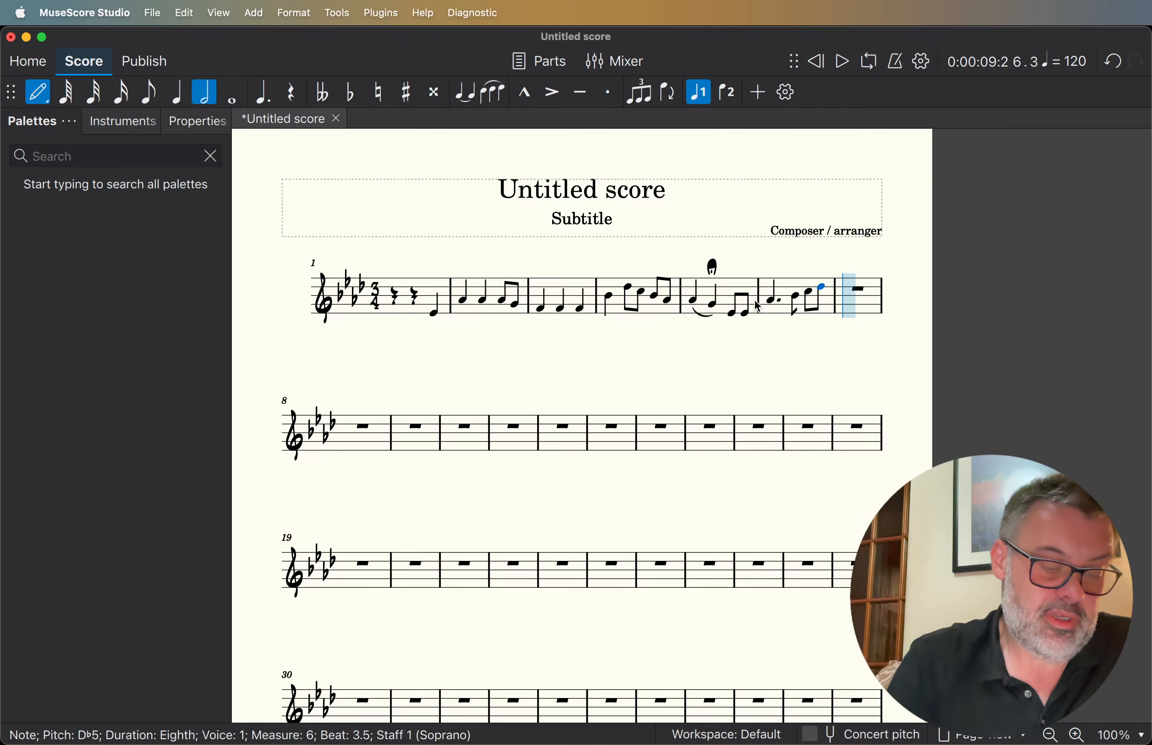
key("f")
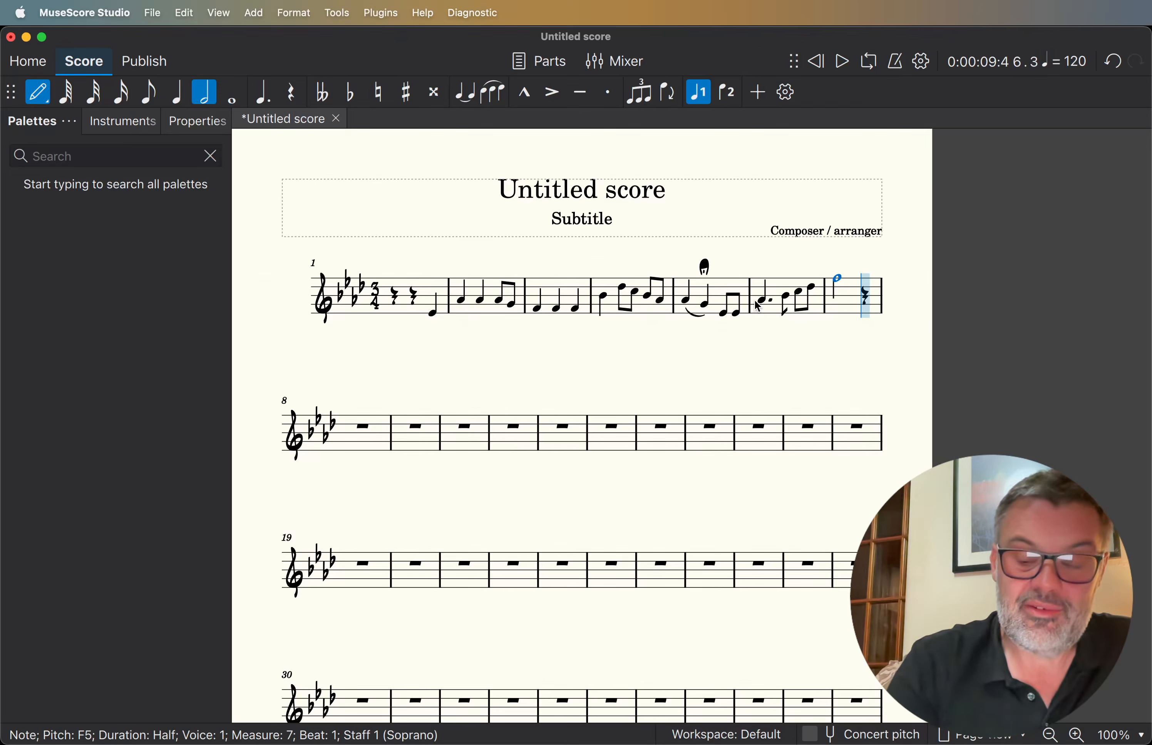
key("Left")
key("e")
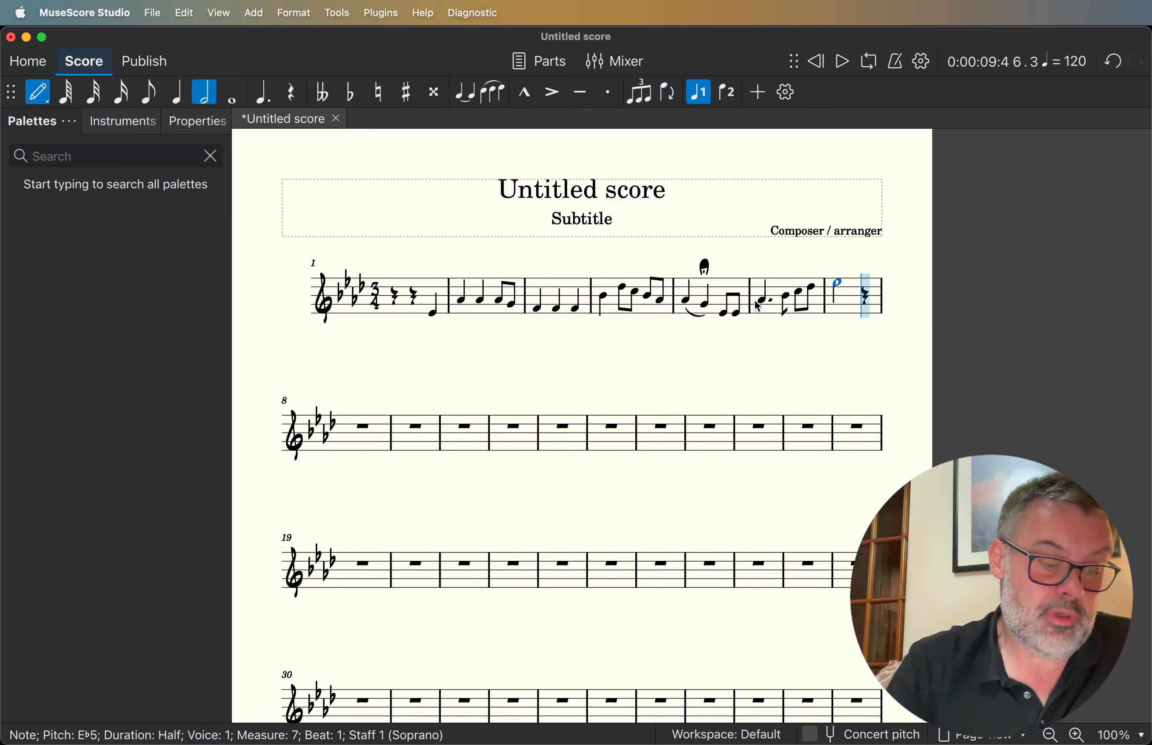
key("4")
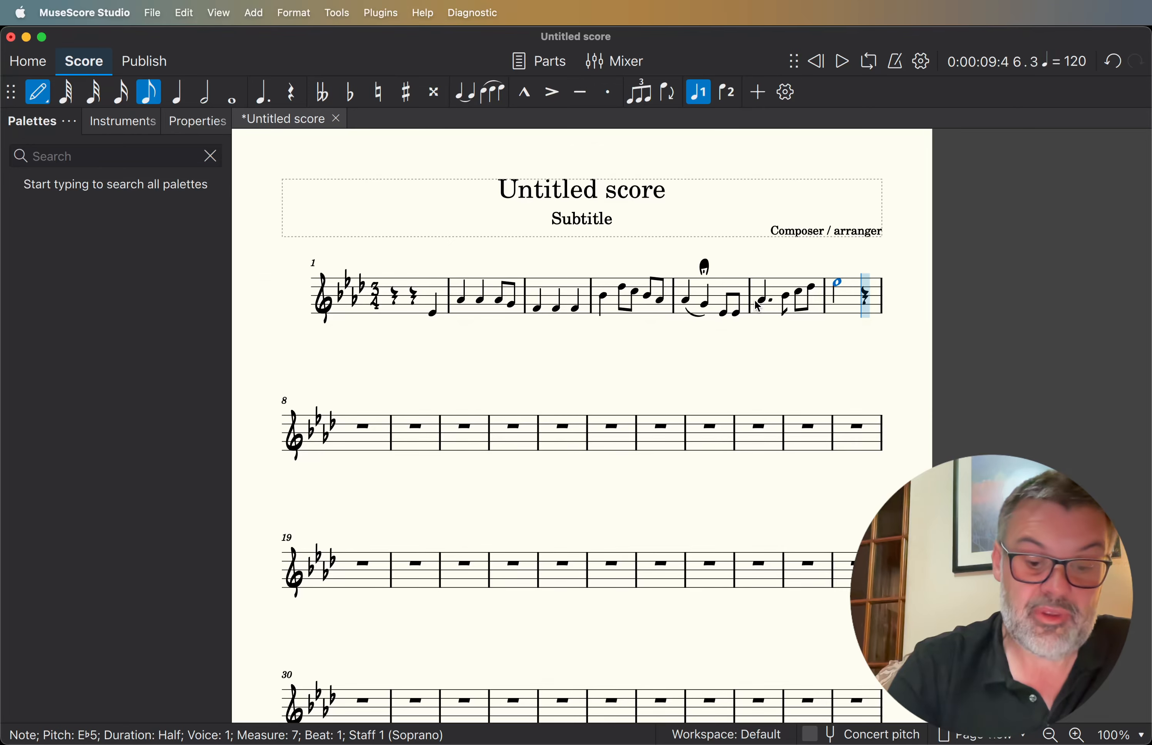
key("a")
key("b")
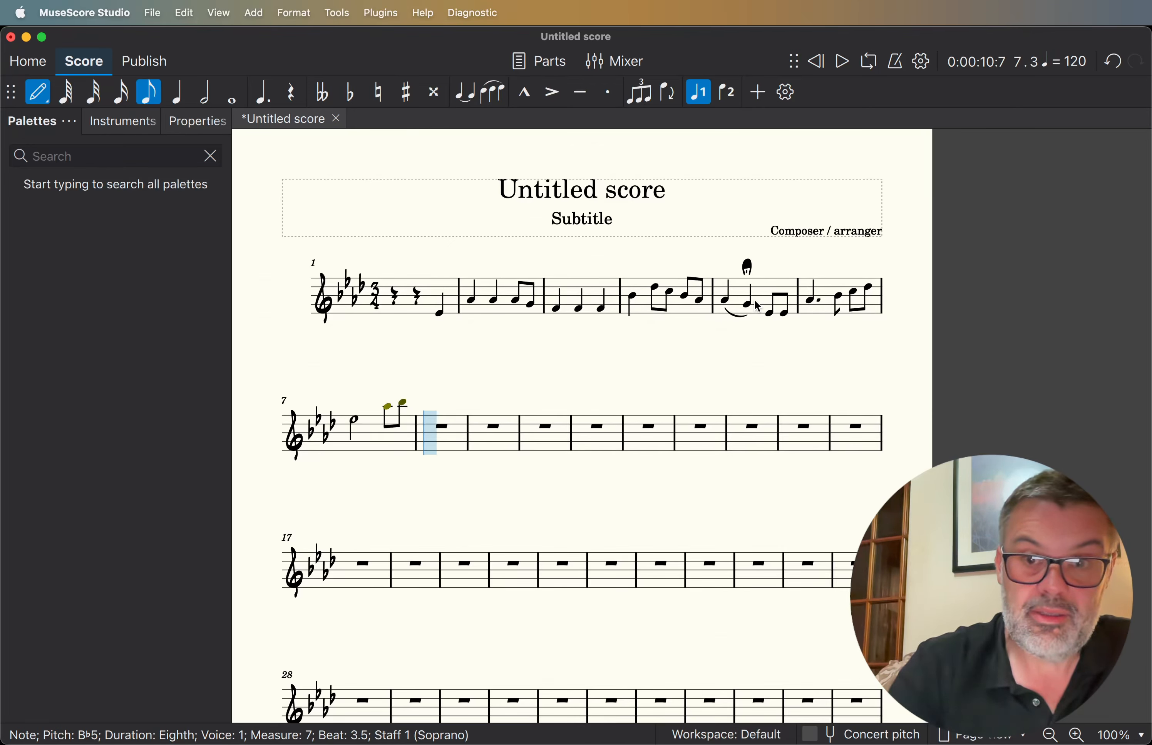
key("Left")
key("Left")
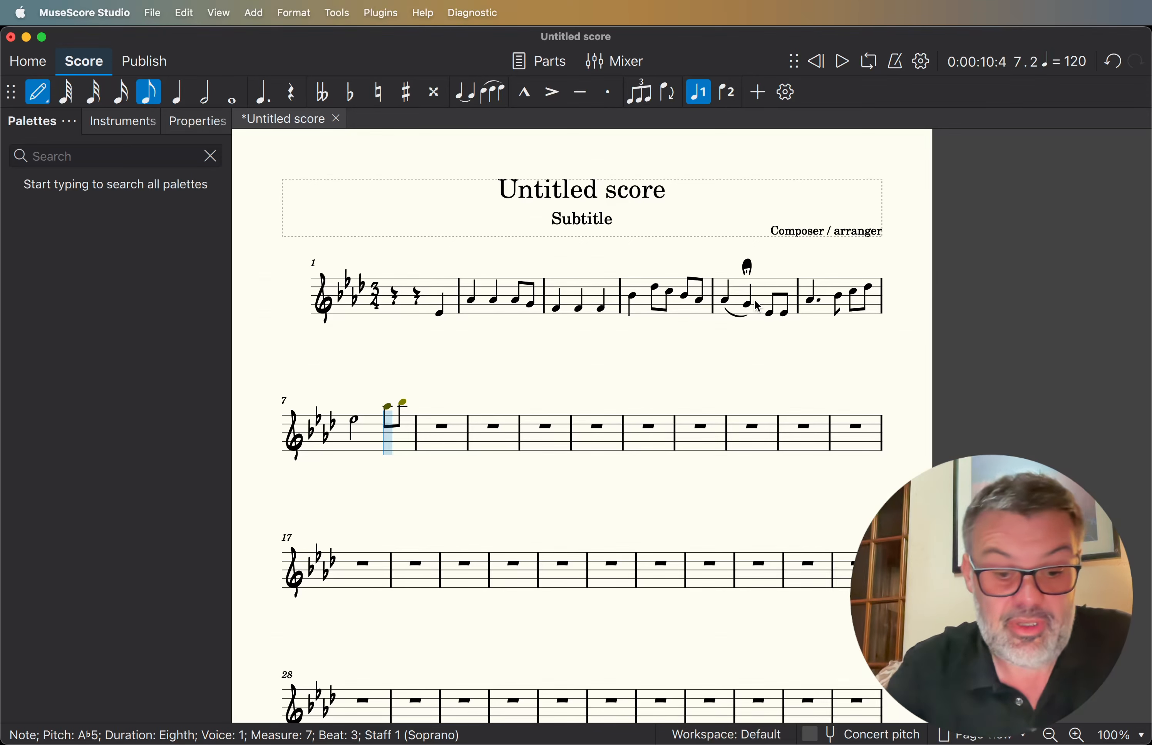
left_click(758, 307)
key("super+Down")
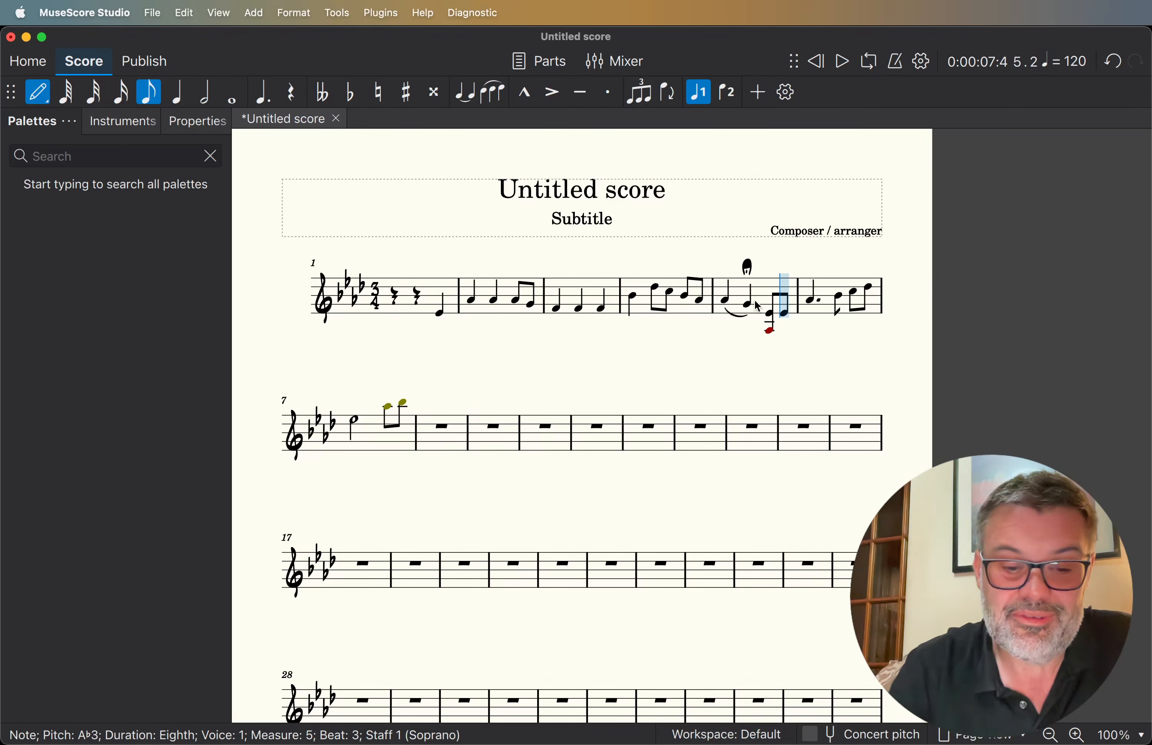
key("super+z")
Lower the A♭ on beat 3 of measure 7 to A♭4 and replace the high B♭ after it with an eighth note B♭4.
key("Right")
key("Right")
key("Right")
key("Right")
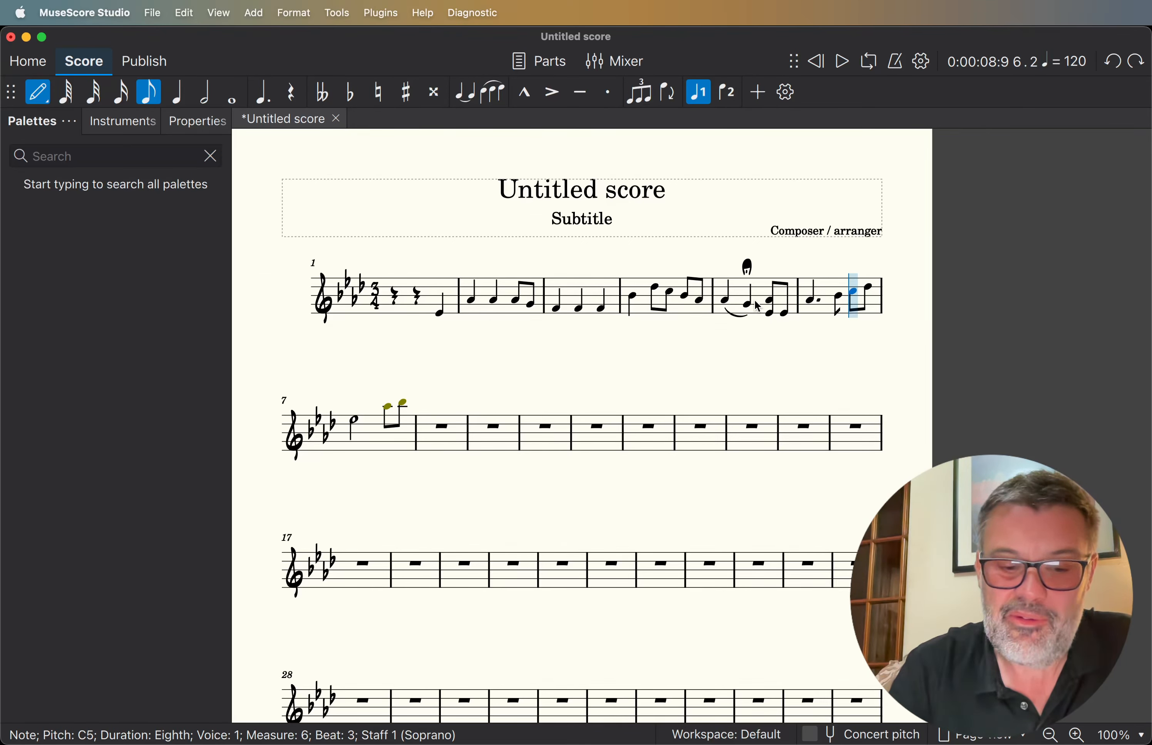
key("Right")
key("Right")
key("Right")
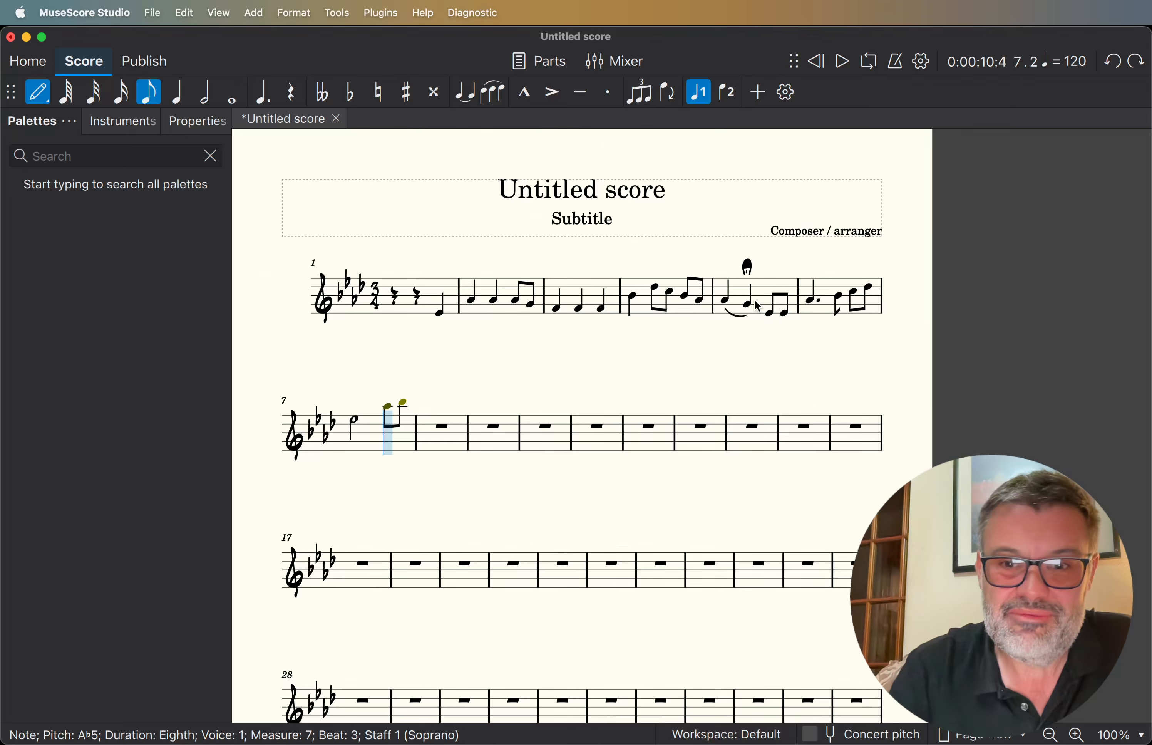
key("Right")
key("Delete")
key("Left")
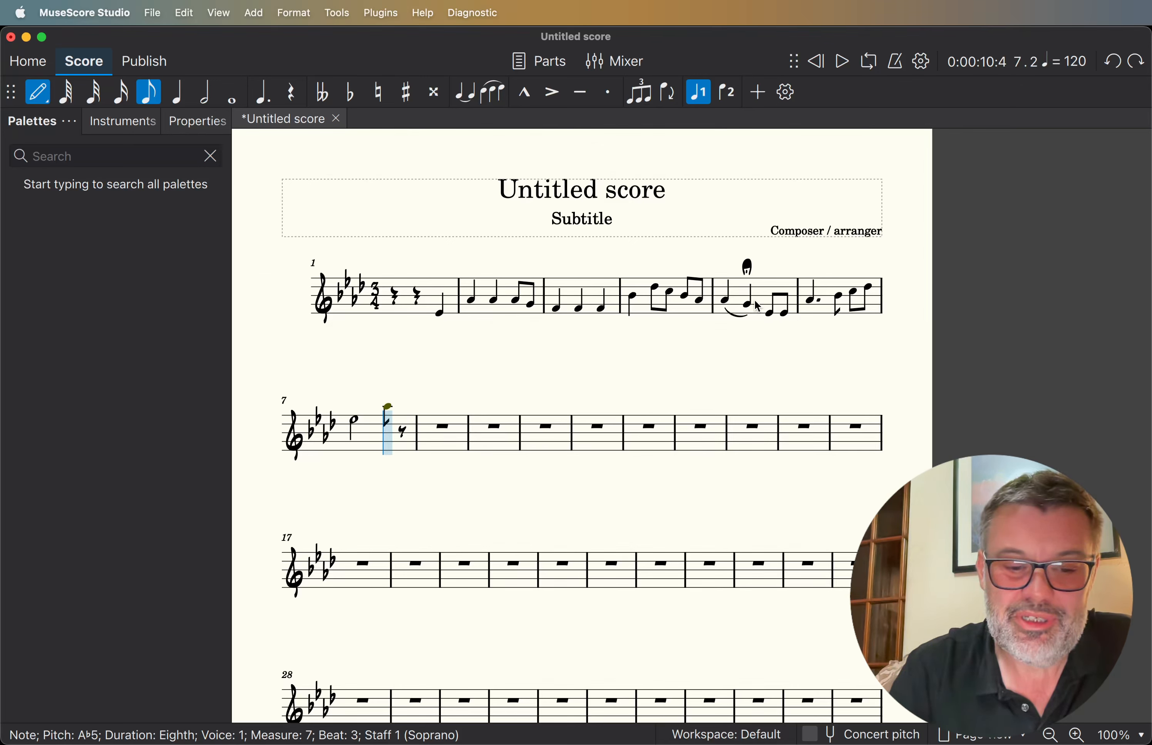
key("super+Down")
key("b")
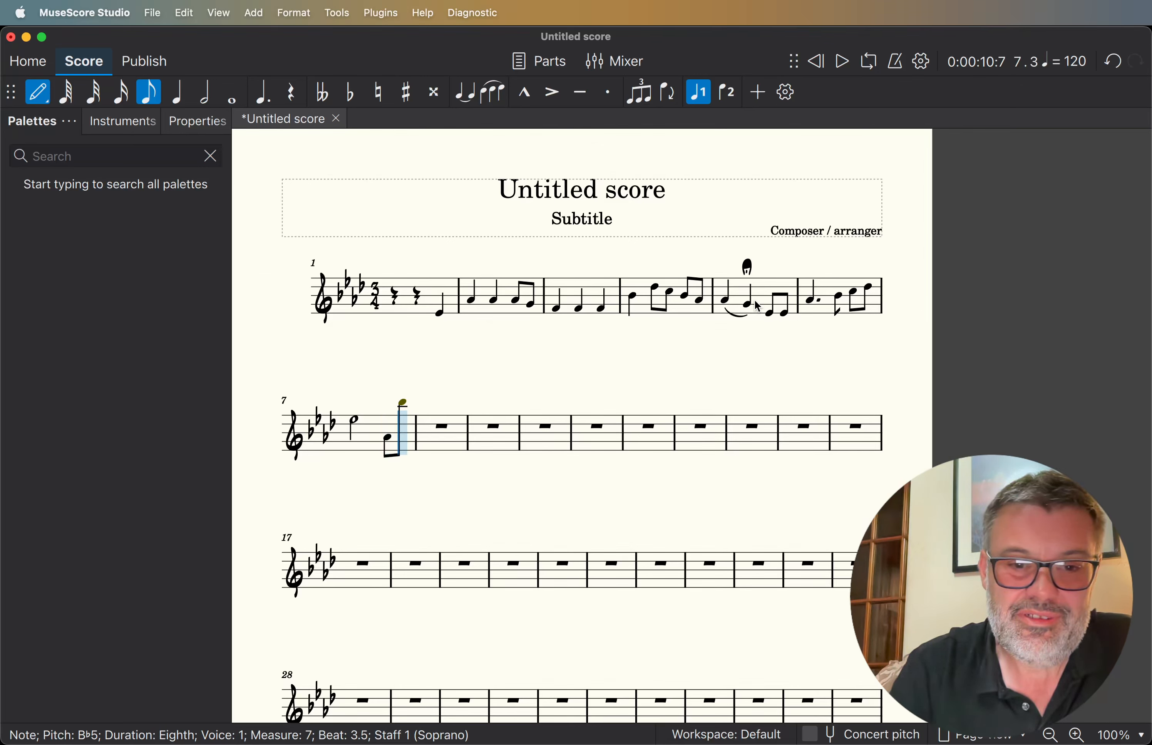
key("super+Down")
Replace the first E♭4 eighth note on beat 3 of measure 5 with a rest and move the note-input cursor to measure 8.
left_click(754, 301)
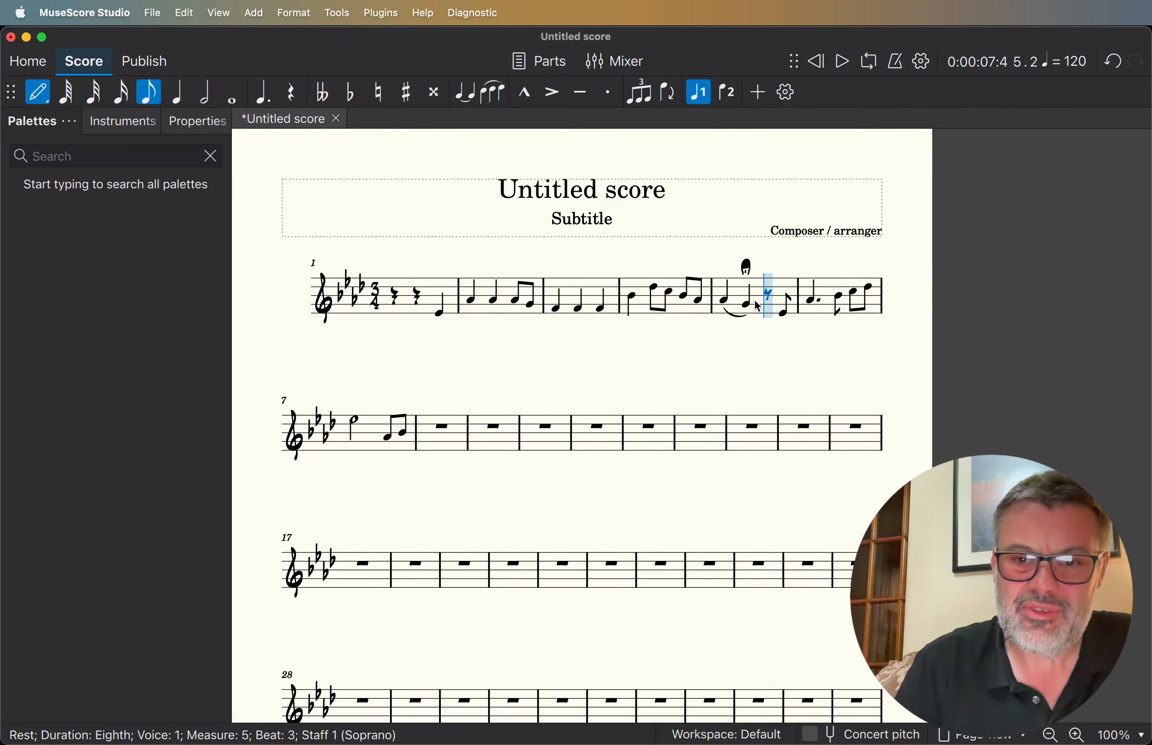
key("Left")
key("Right")
key("Right")
key("Right")
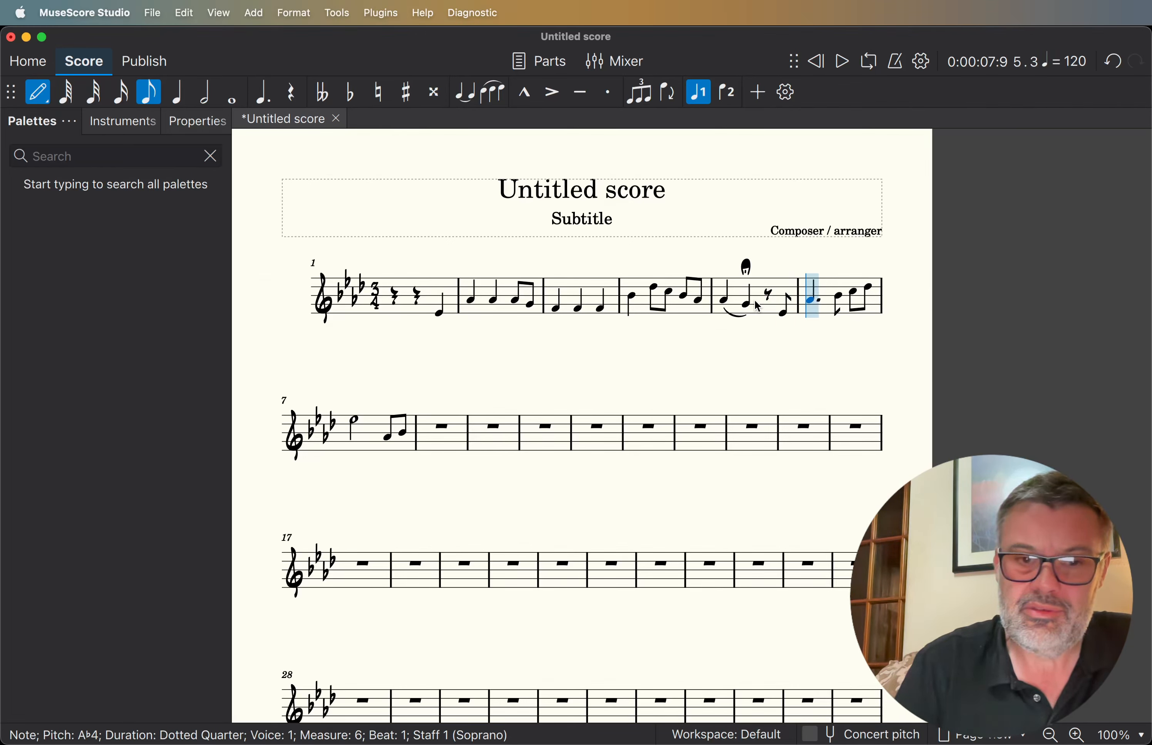
key("Right")
key("Right")
key("Right")
key("Right")
key("Right")
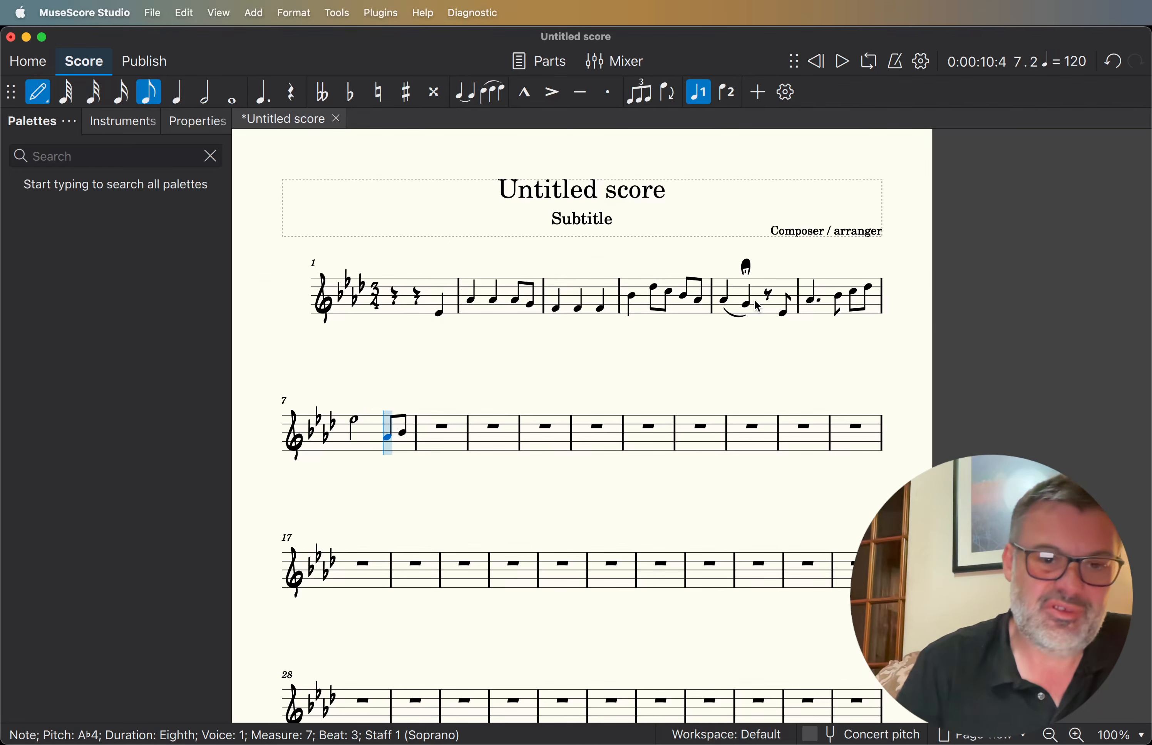
key("Right")
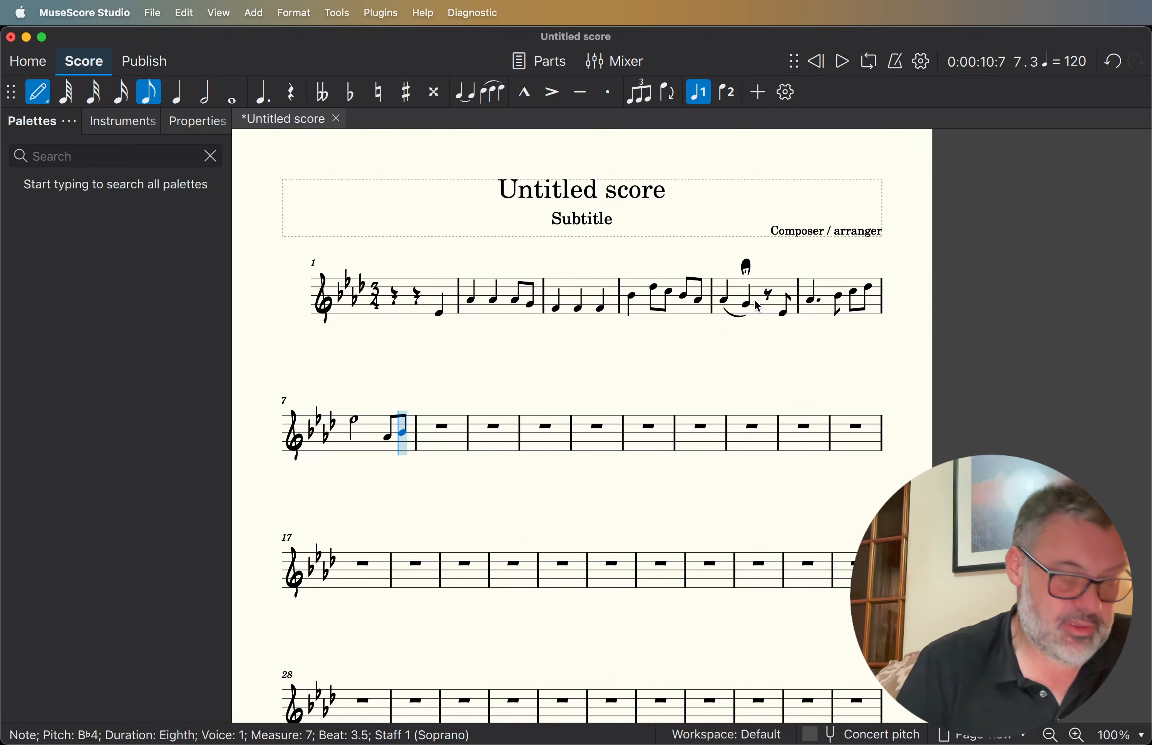
key("Left")
key("Right")
key("Right")
key("Right")
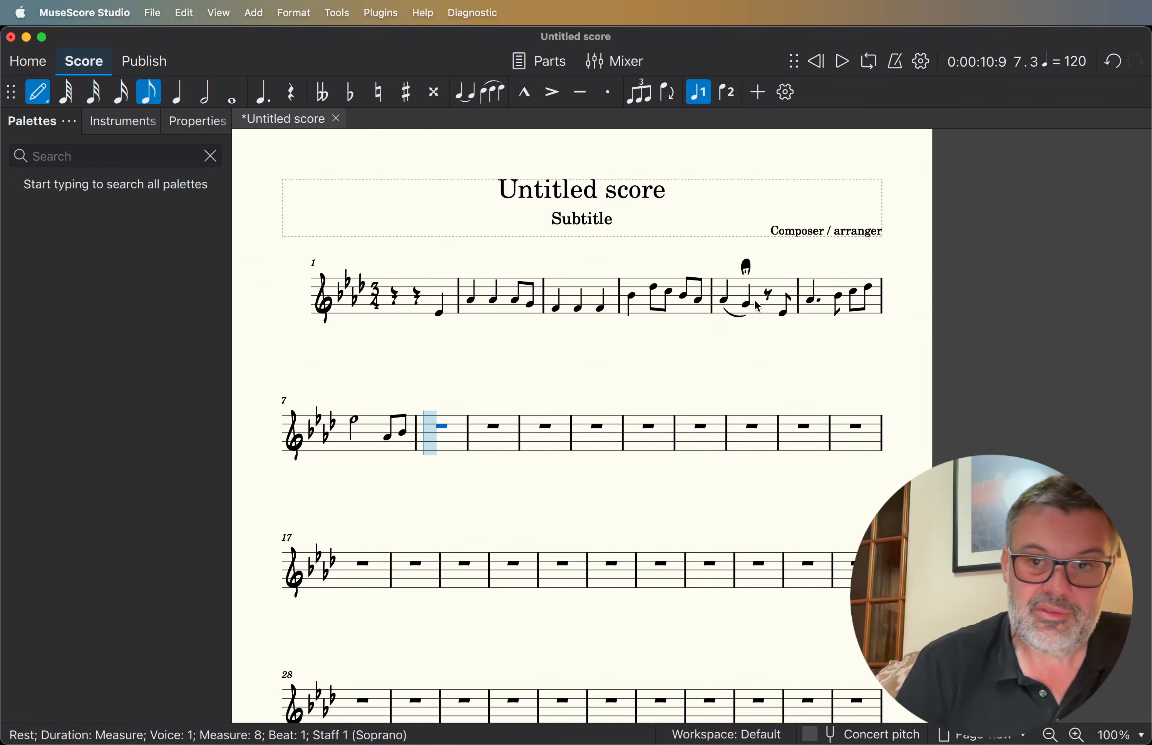
key("Left")
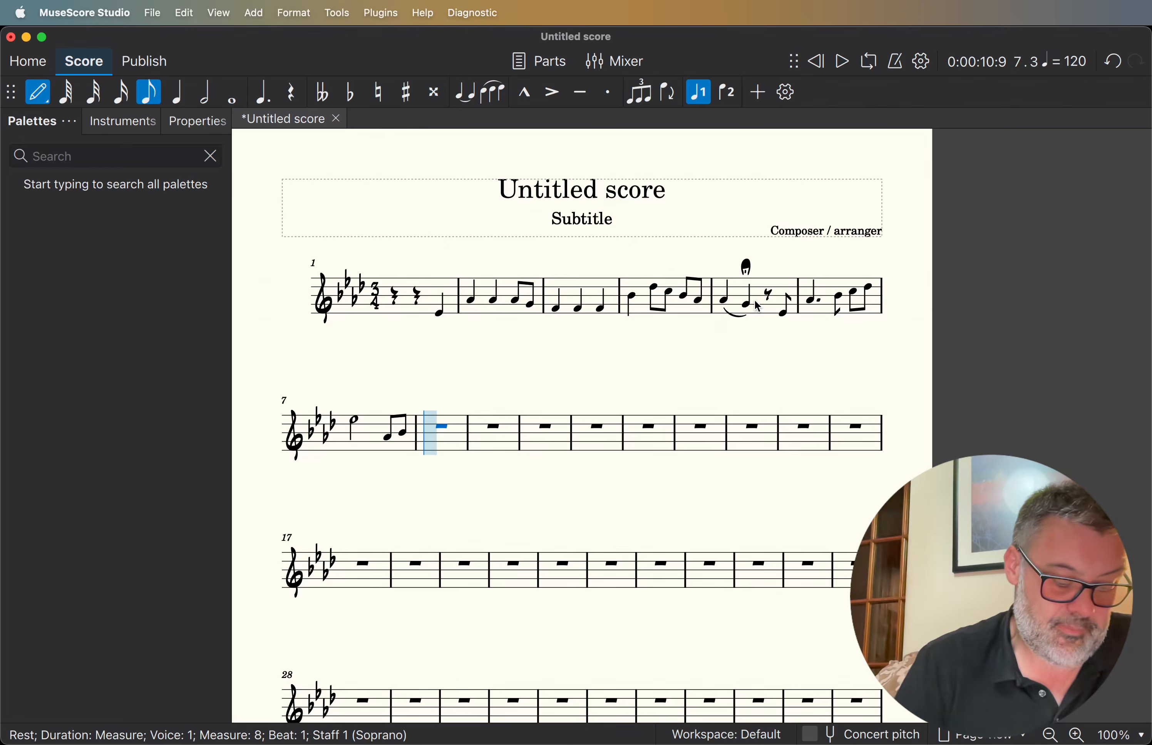
Fill measure 8 with a dotted quarter note C5, an eighth note D♭5 and a quarter note B♭4.
key("6")
key("5")
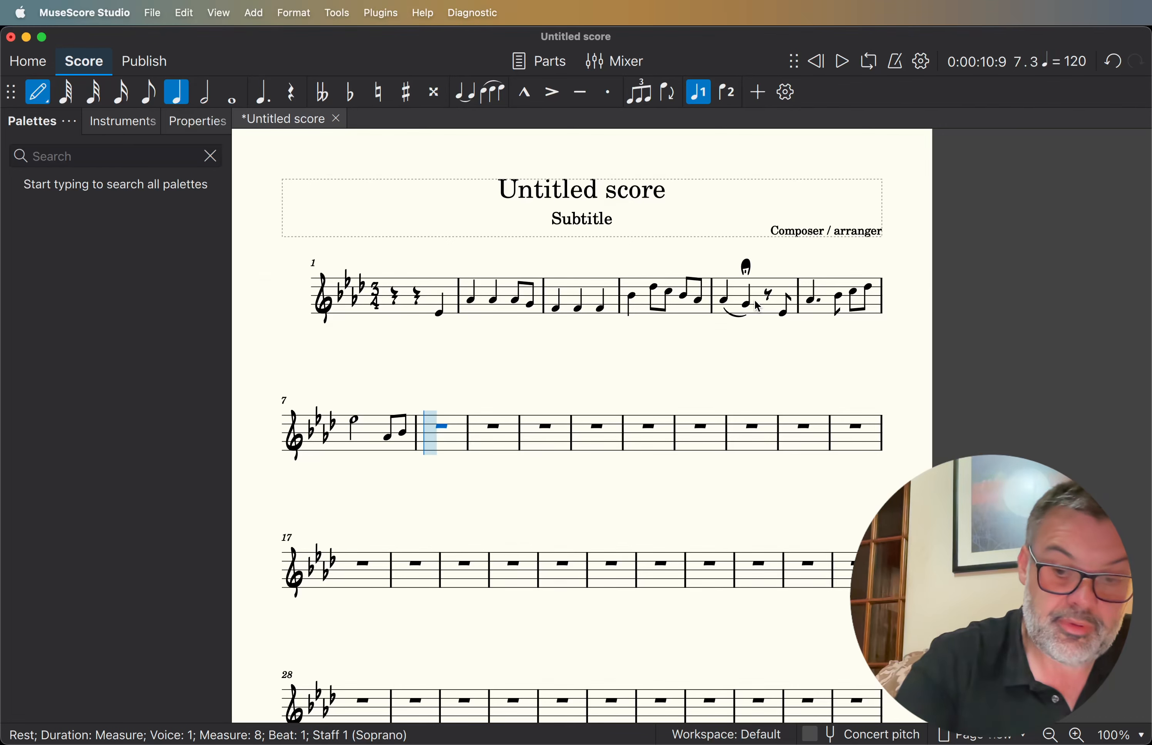
key("period")
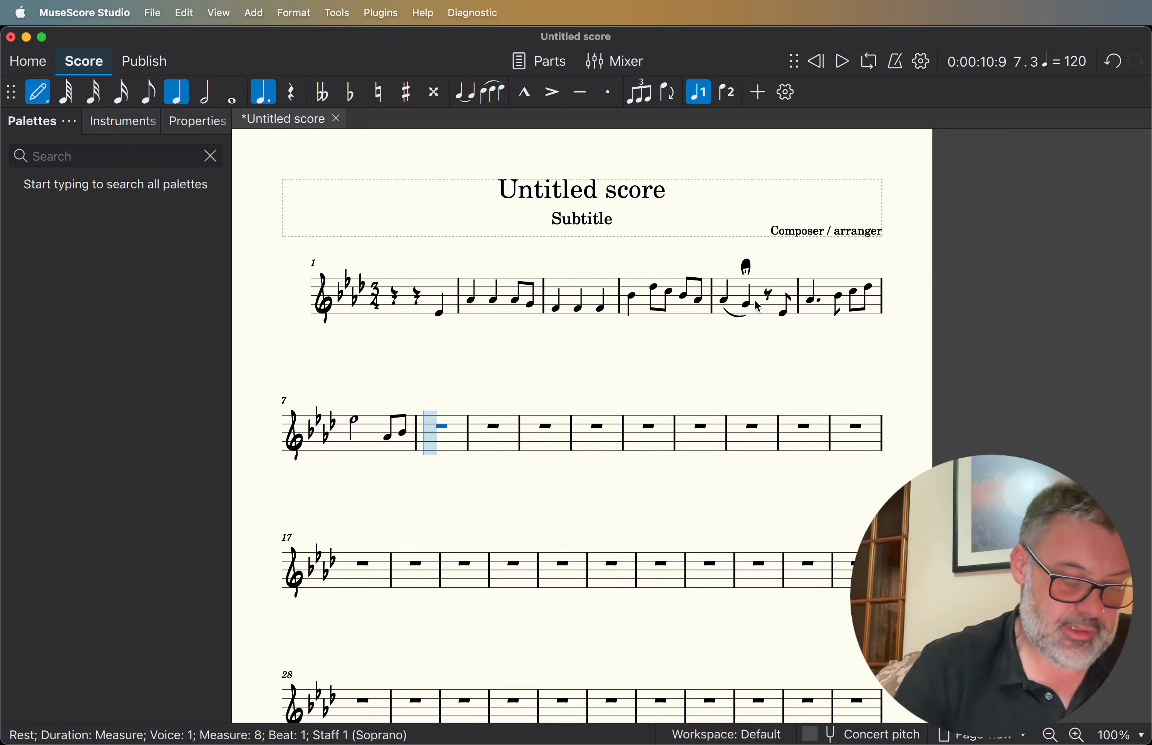
key("c")
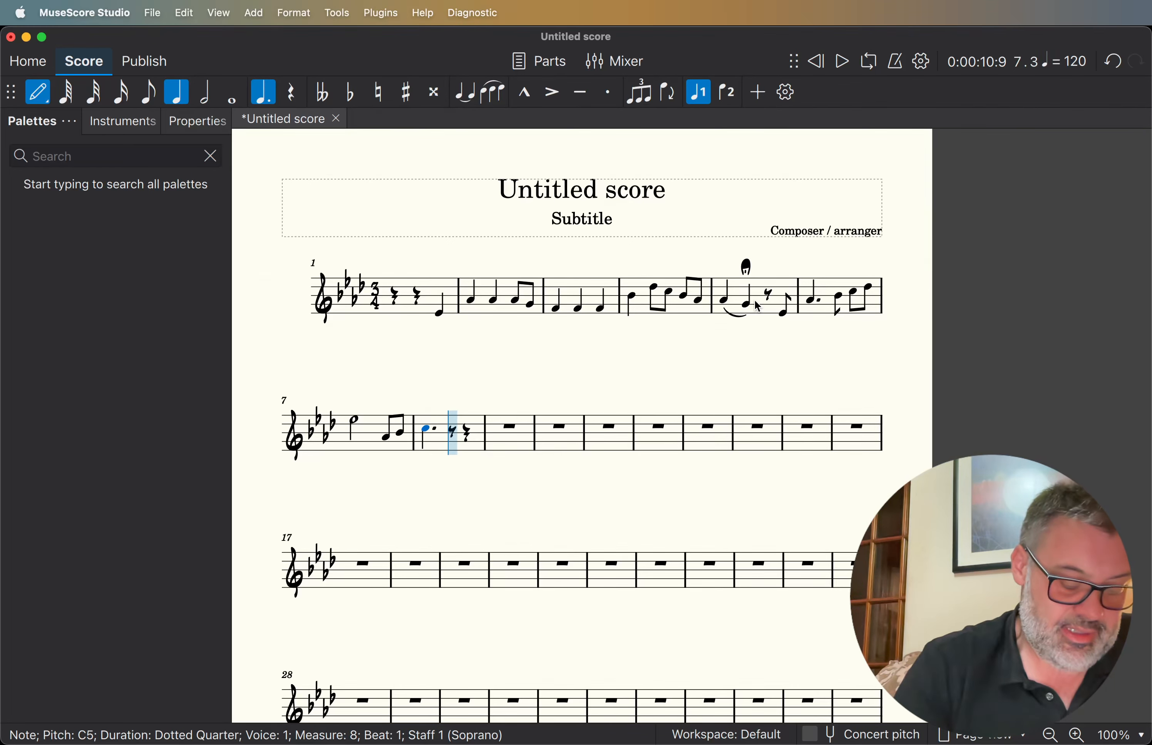
key("4")
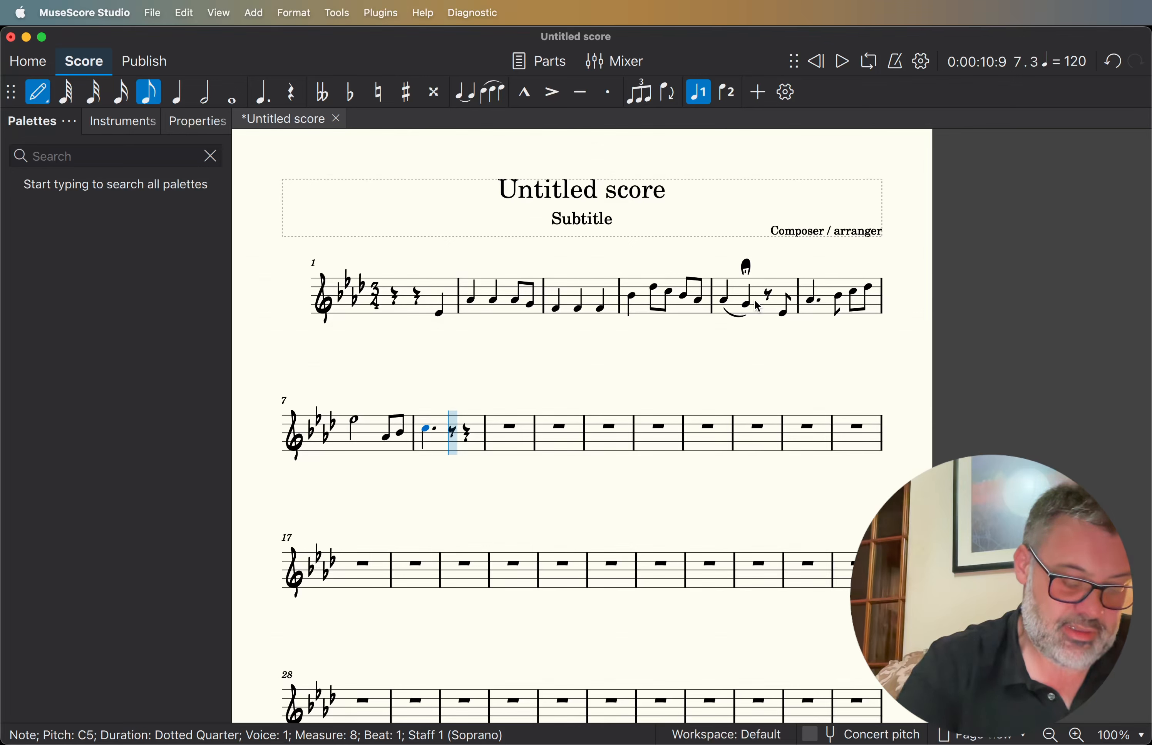
key("d")
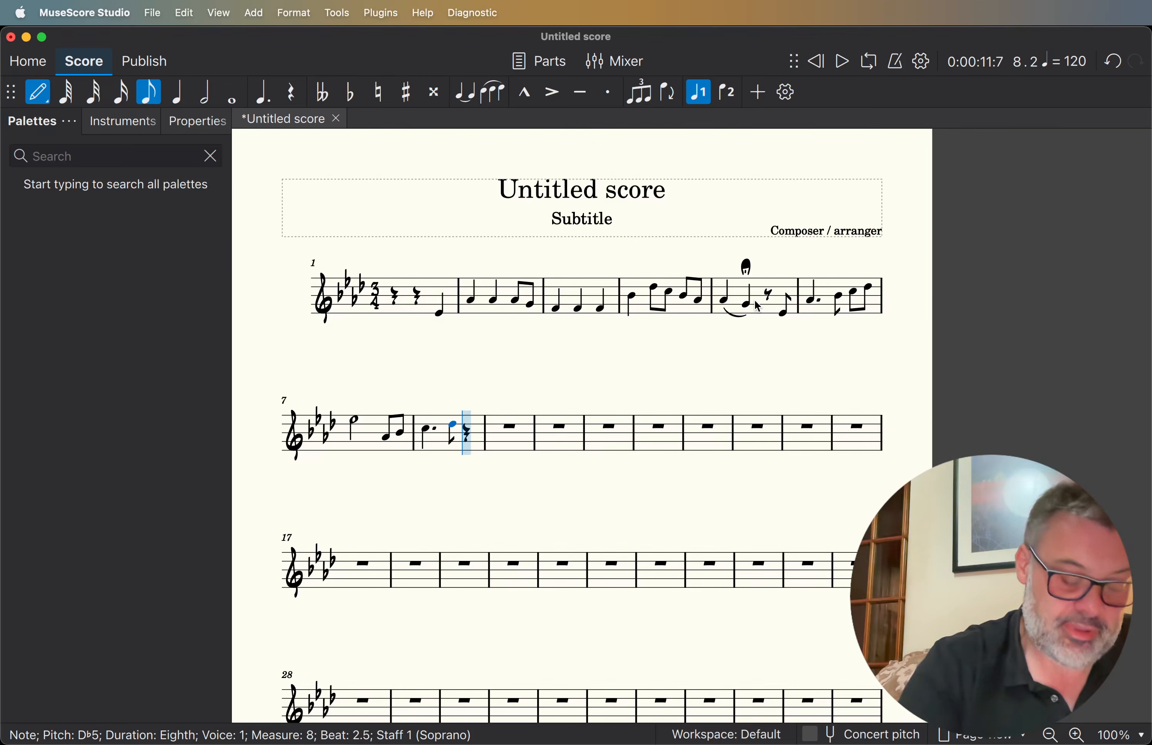
key("5")
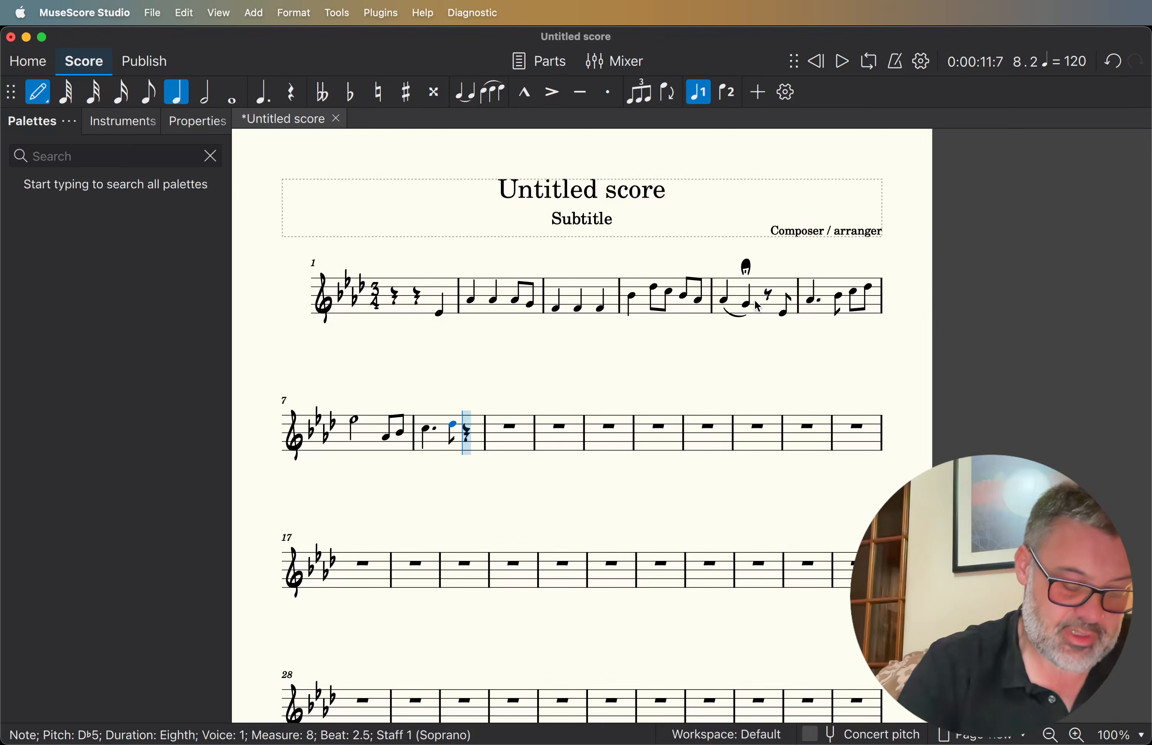
key("b")
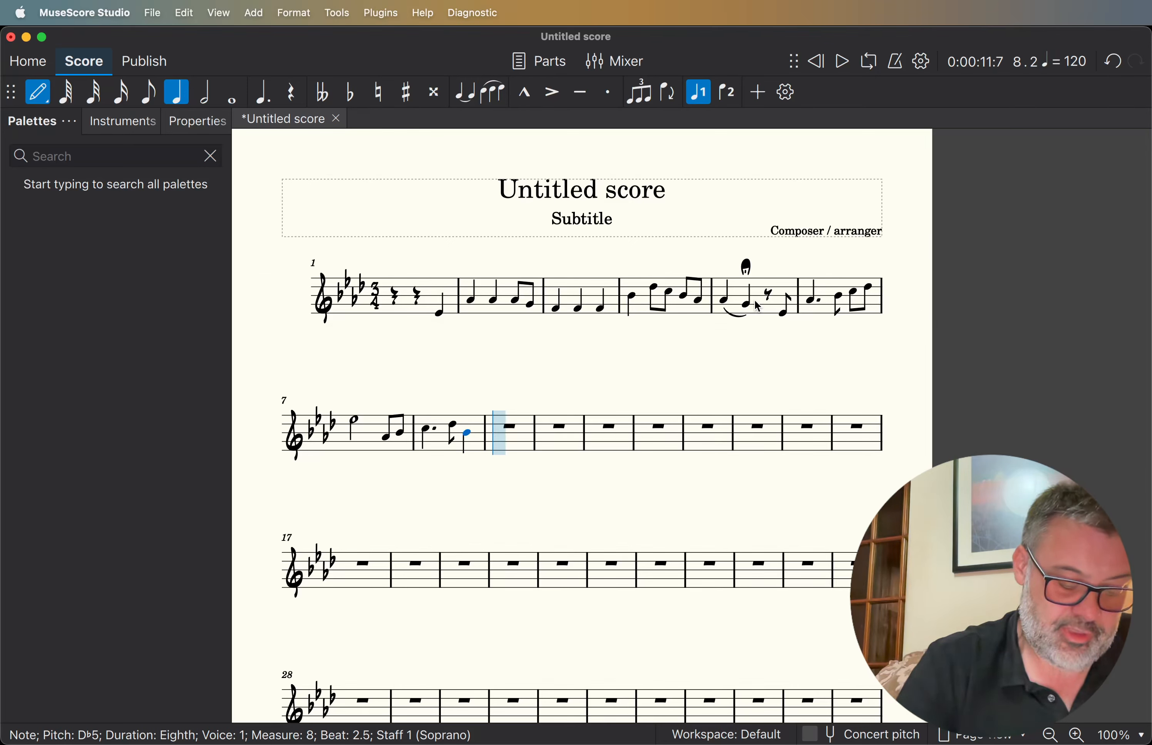
Enter a half note A♭4 at the start of measure 9 and leave note input.
key("6")
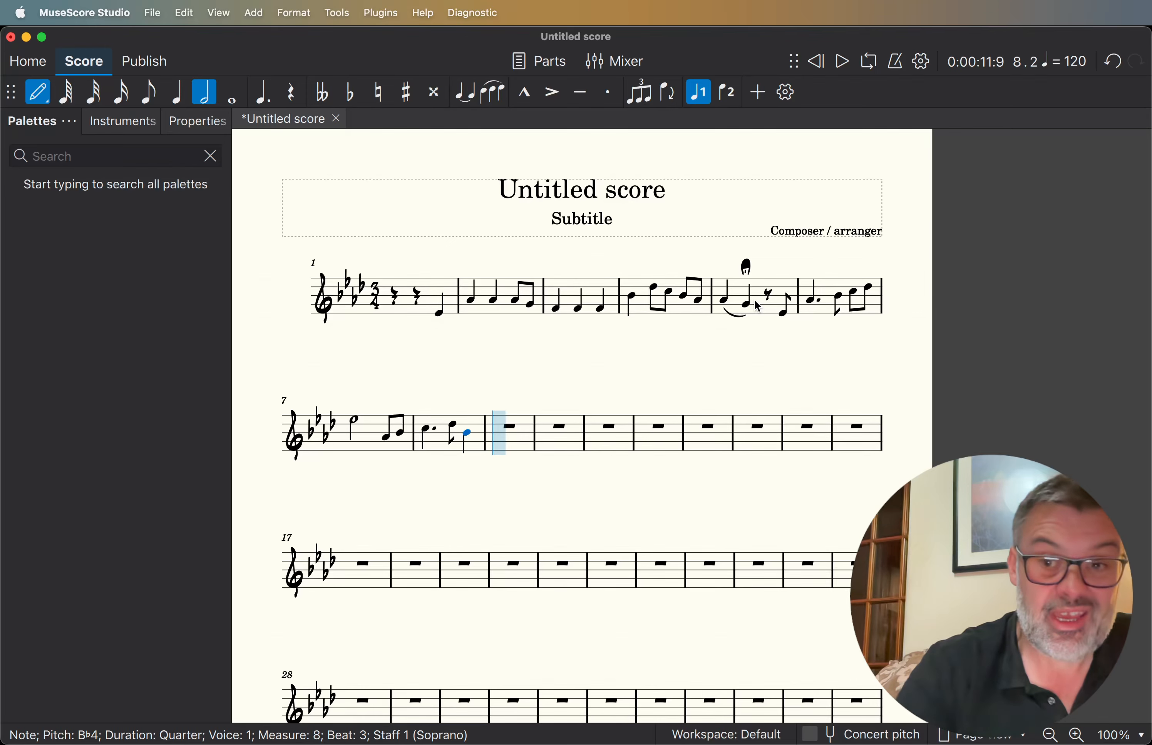
key("a")
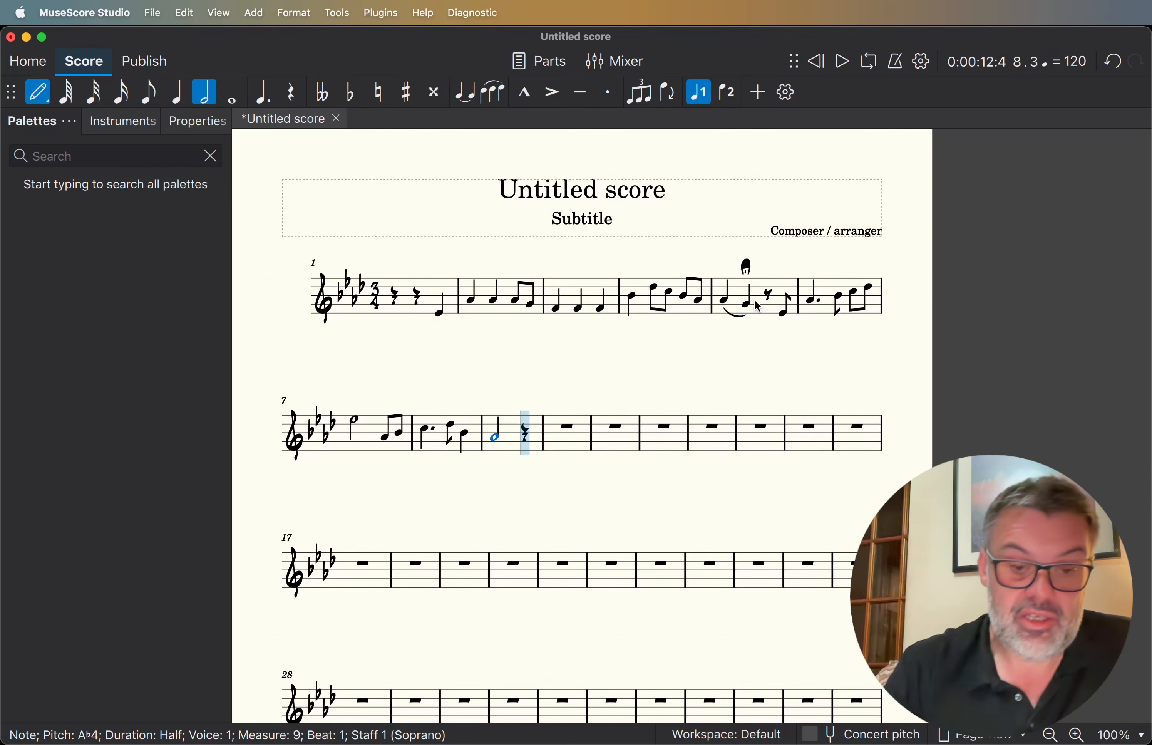
key("Escape")
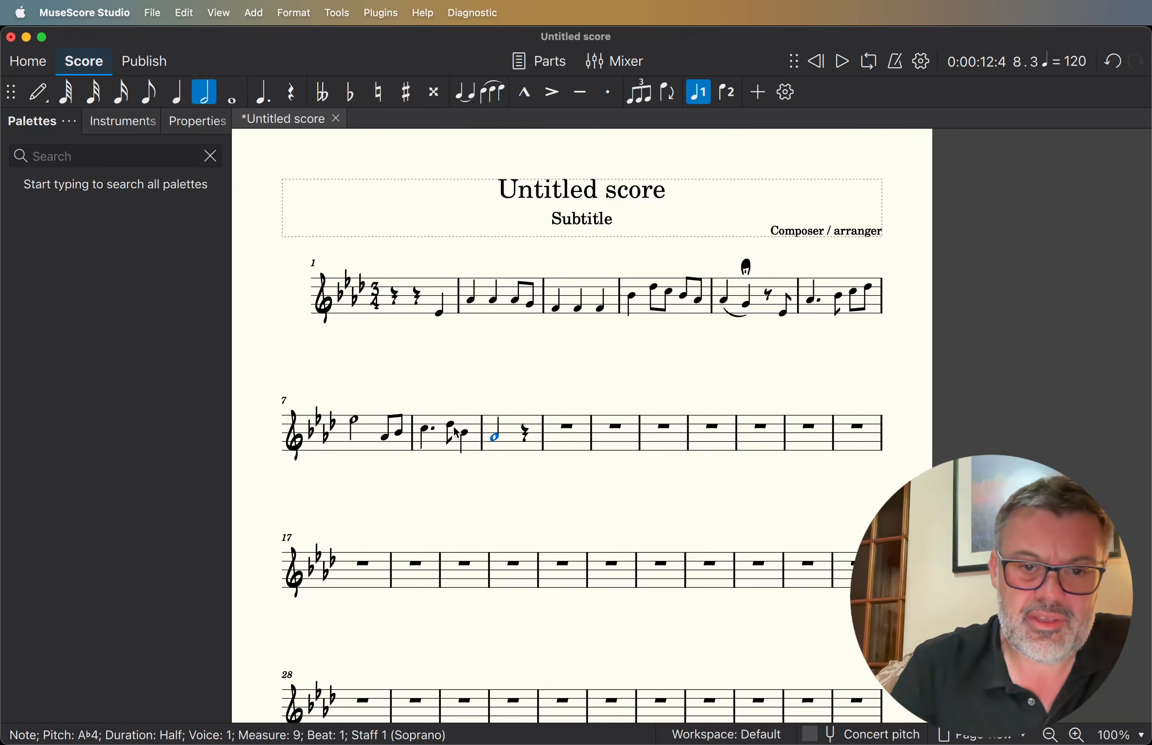
Add a slur from the dotted quarter note C5 to the D♭5 in measure 8.
left_click(426, 430)
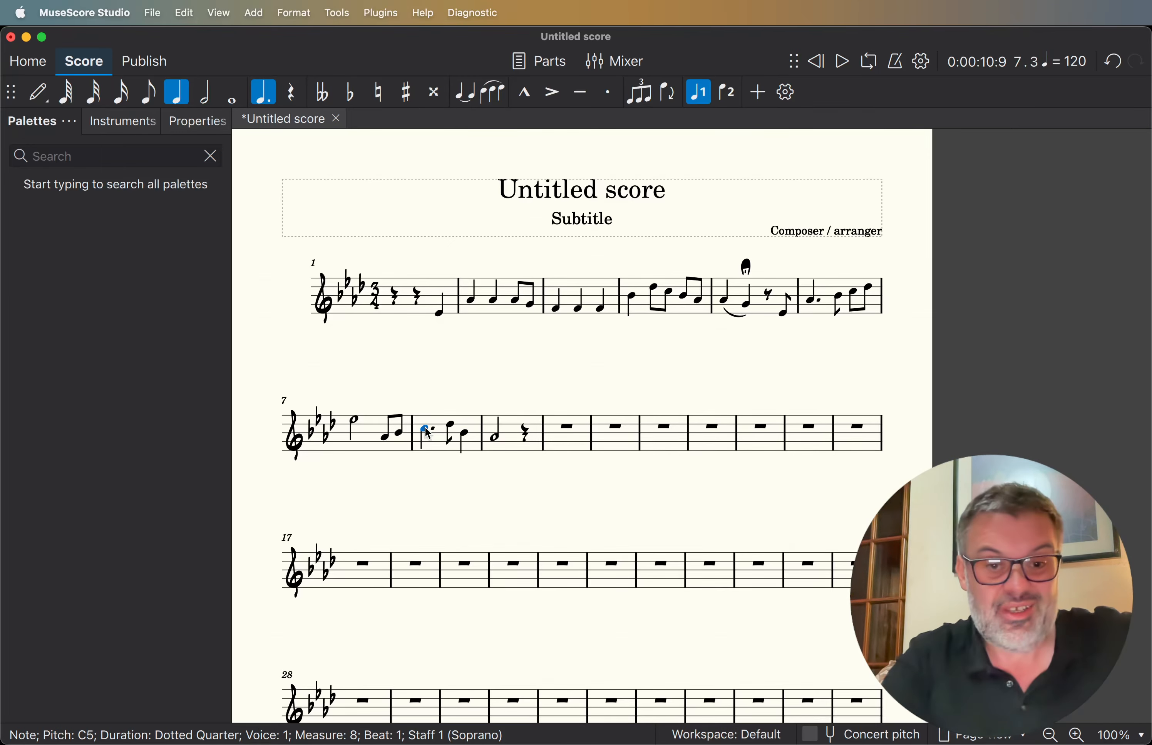
key("shift+Right")
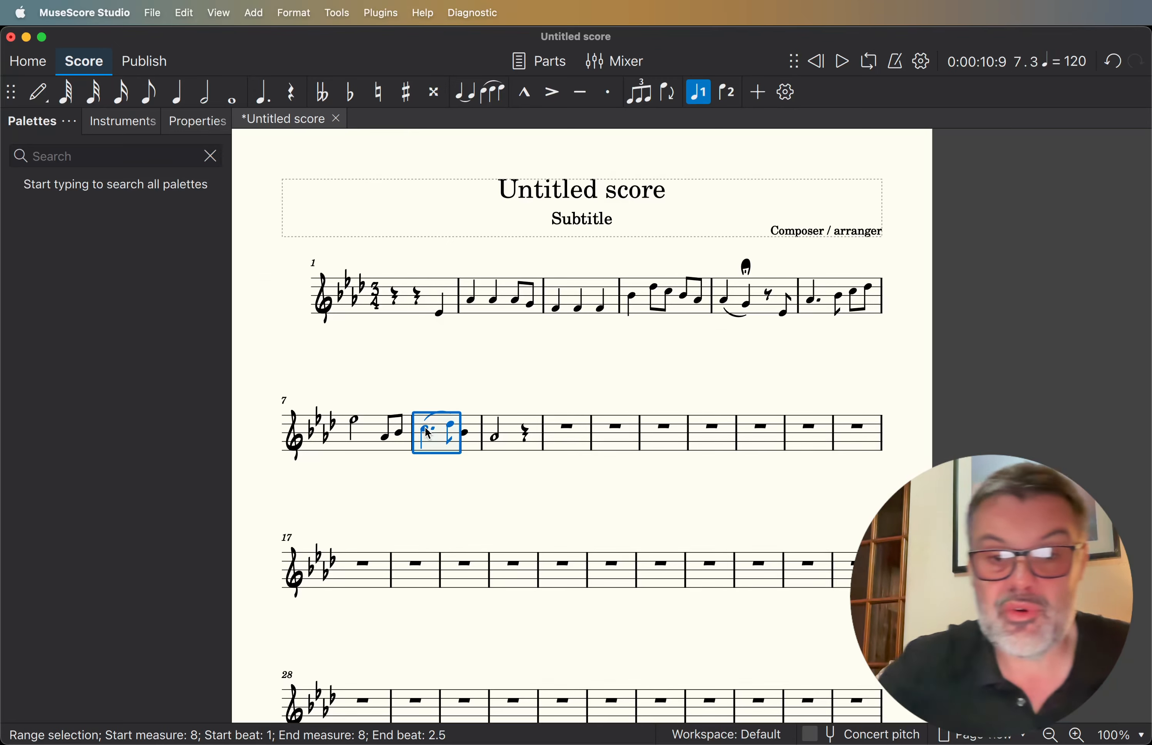
Try to remove the empty measures 10 through 43 with the plain Delete command.
left_click(581, 431)
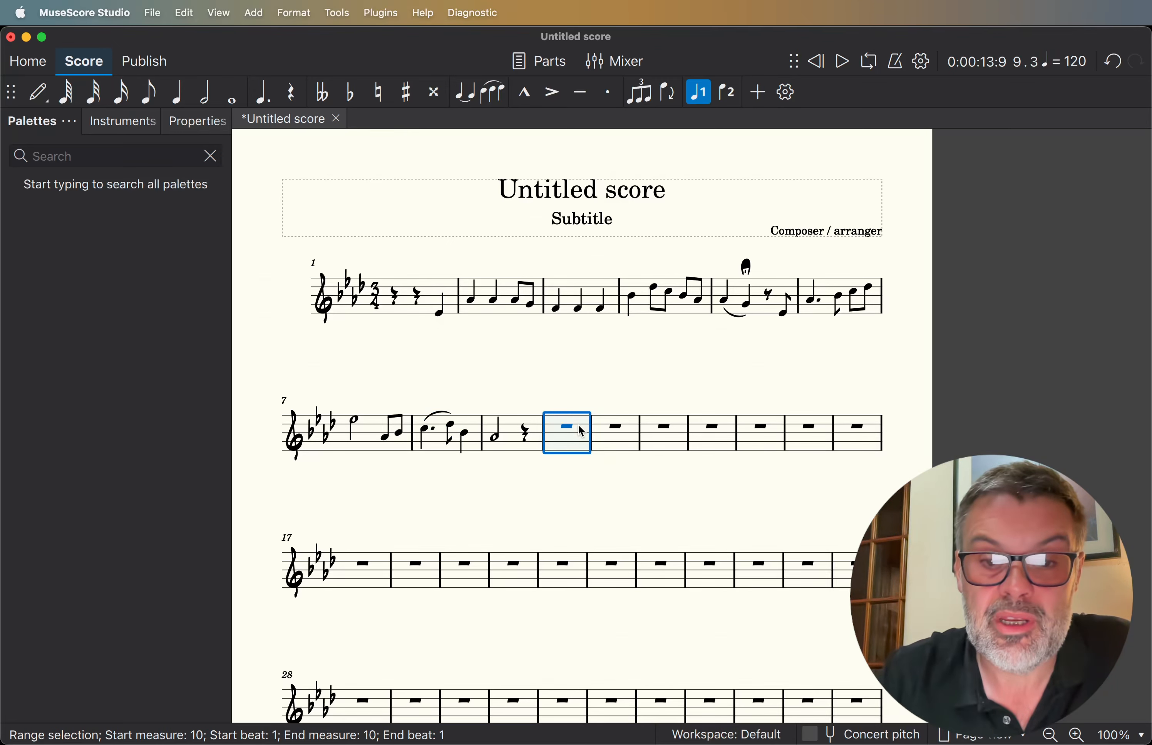
key("shift+Right")
key("shift+Right")
key("shift+Right")
key("shift+Right")
key("shift+Right")
key("shift+Right")
key("shift+Right")
key("shift+Right")
key("shift+Right")
key("shift+Right")
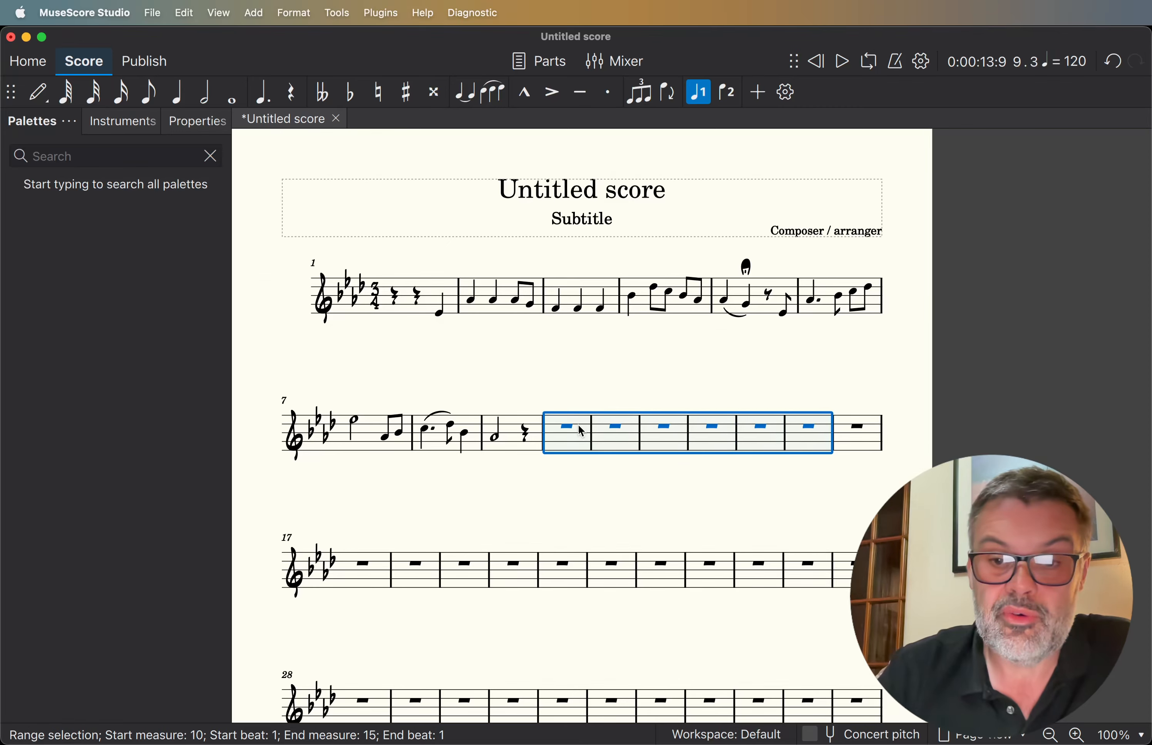
key("shift+Right")
key("shift+Right")
key("shift+Right")
key("shift+Right")
key("shift+Right")
key("shift+Right")
key("shift+Right")
key("shift+Right")
key("shift+Right")
key("shift+Right")
key("shift+Right")
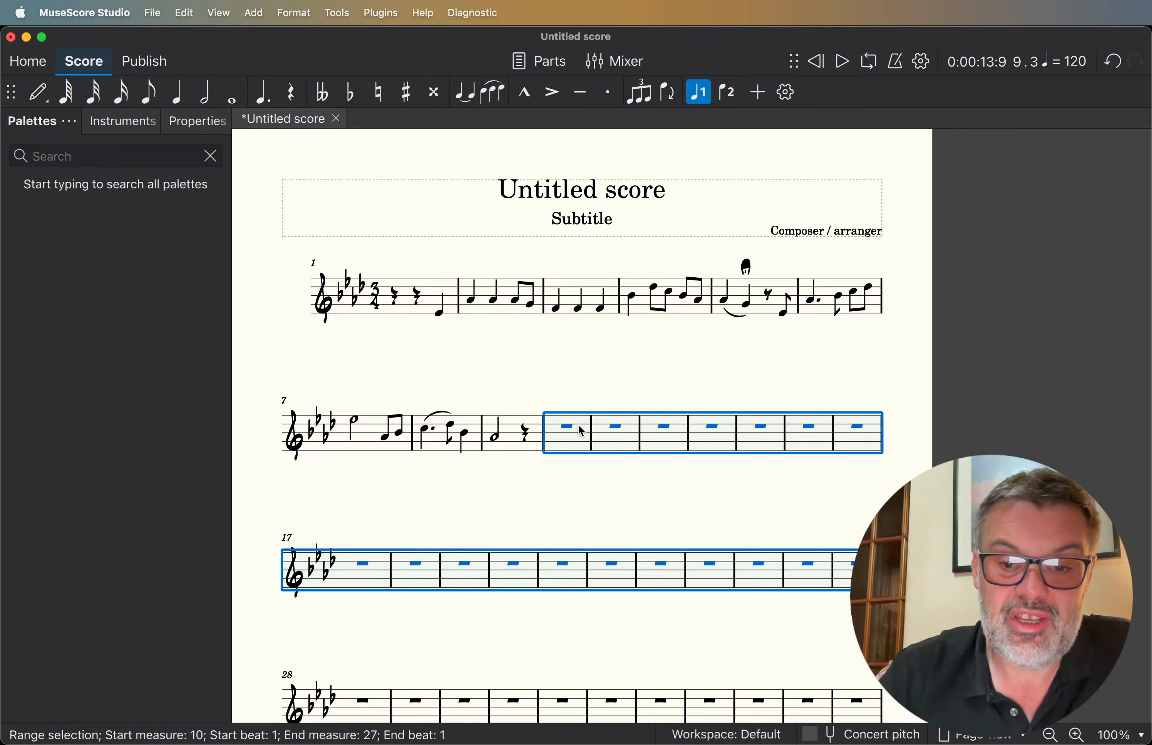
key("shift+Right")
key("shift+Right")
key("shift+Right")
key("shift+Right")
key("shift+Right")
key("shift+Right")
key("shift+Right")
key("shift+Right")
key("shift+Right")
key("shift+Right")
key("shift+Right")
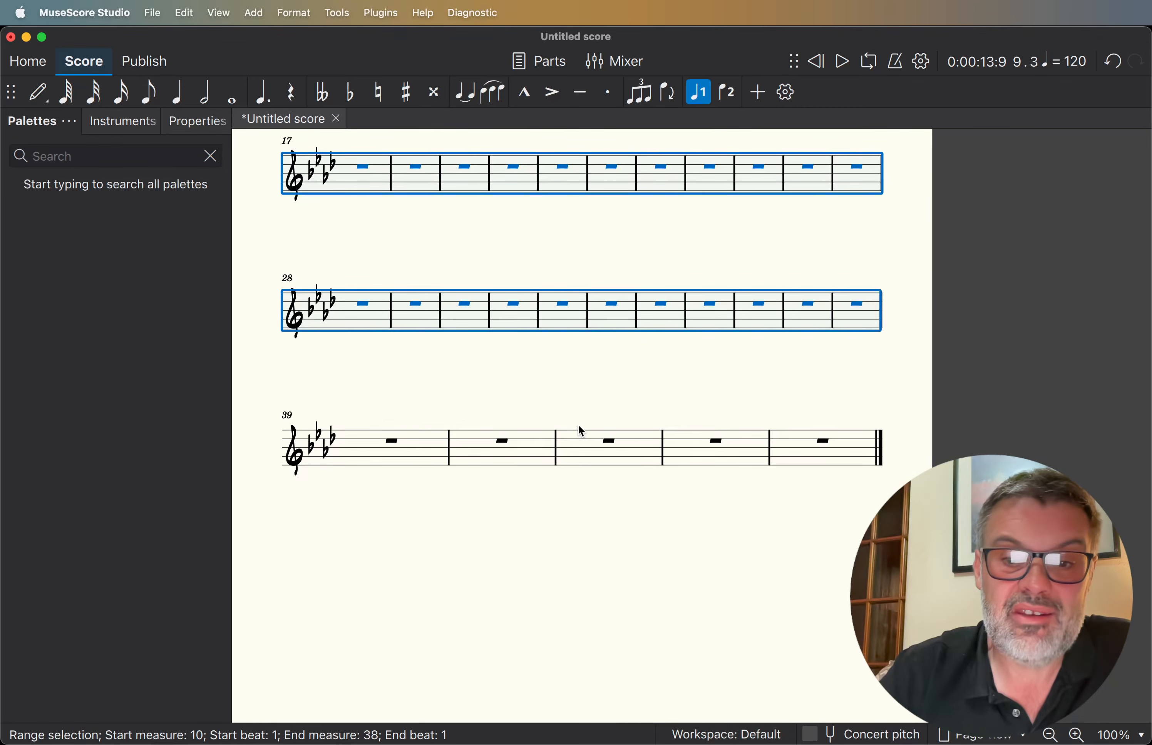
scroll(581, 430, "up", 10)
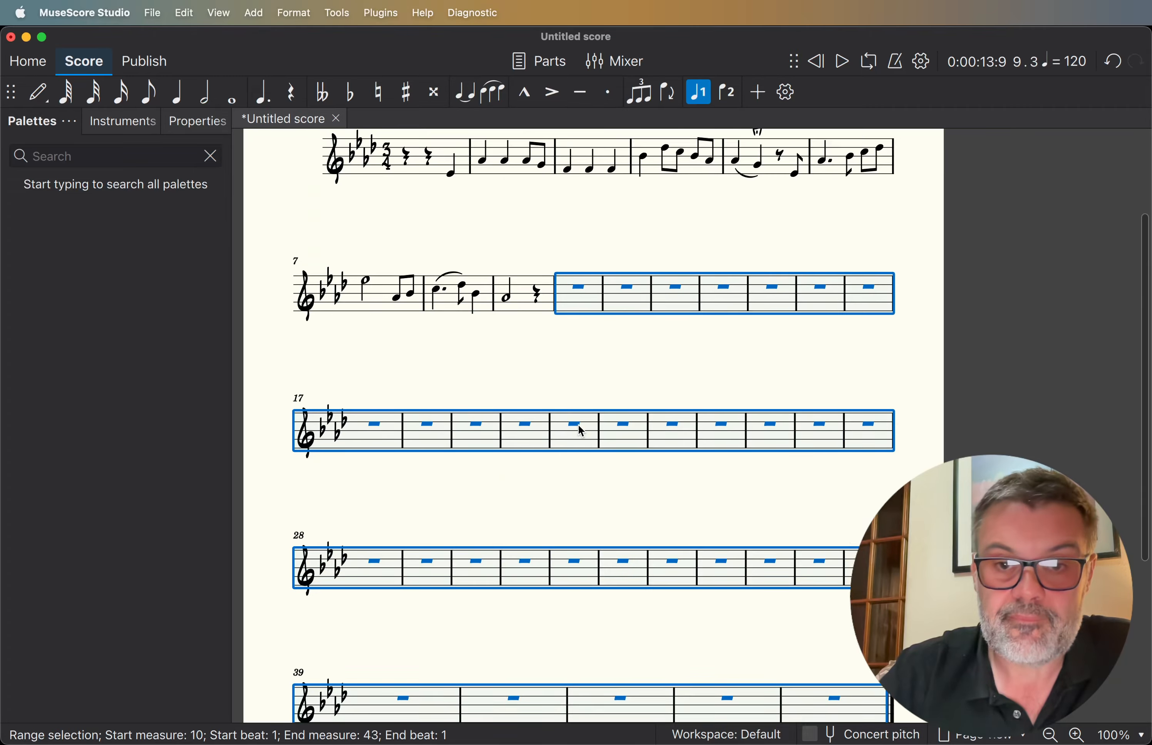
right_click(586, 350)
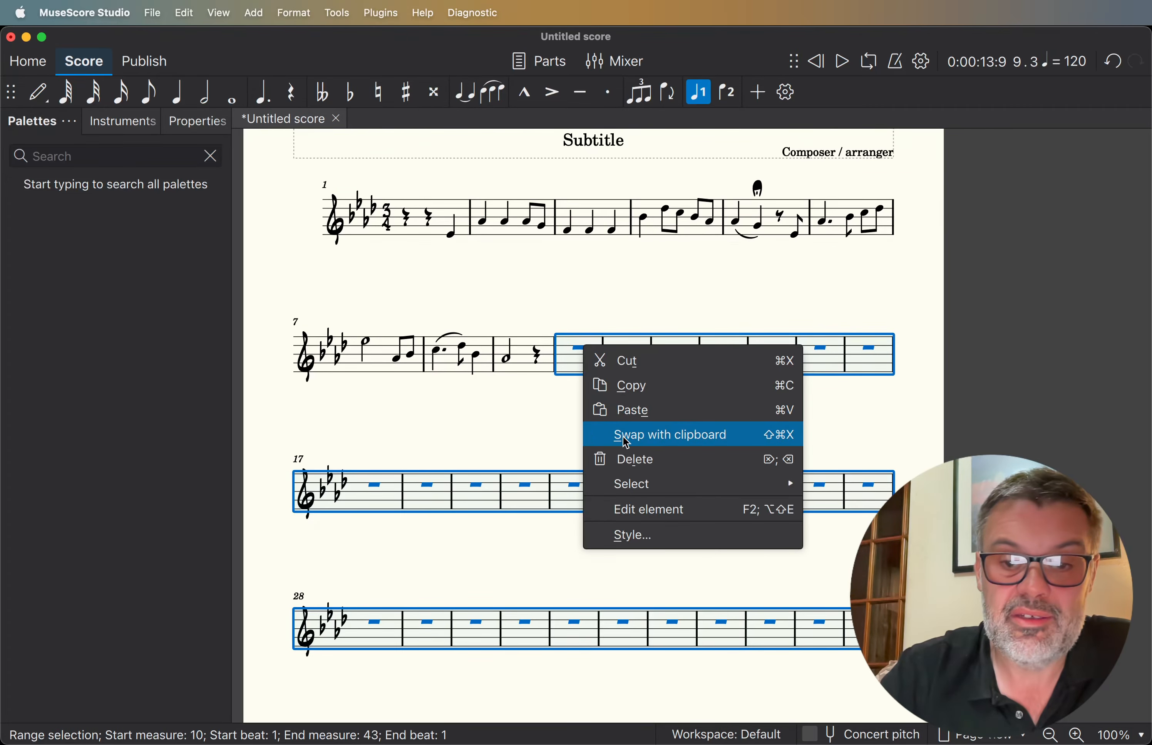
left_click(621, 458)
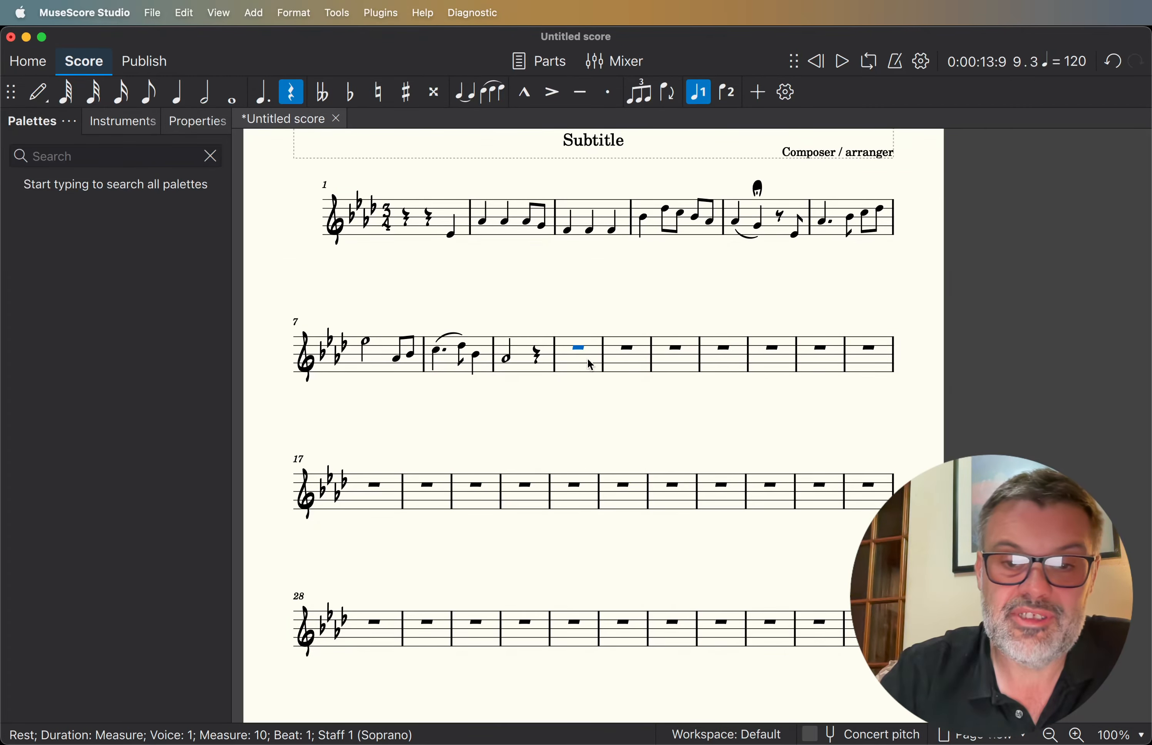
Select the empty measures 10 through 43 and delete the measures themselves from the score.
left_click(588, 360)
key("shift+Right")
key("shift+Right")
key("shift+Right")
key("shift+Right")
key("shift+Right")
key("shift+Right")
key("shift+Right")
key("shift+Right")
key("shift+Right")
key("shift+Right")
key("shift+Right")
key("shift+Right")
key("shift+Right")
key("shift+Right")
key("shift+Right")
key("shift+Right")
key("shift+Right")
key("shift+Right")
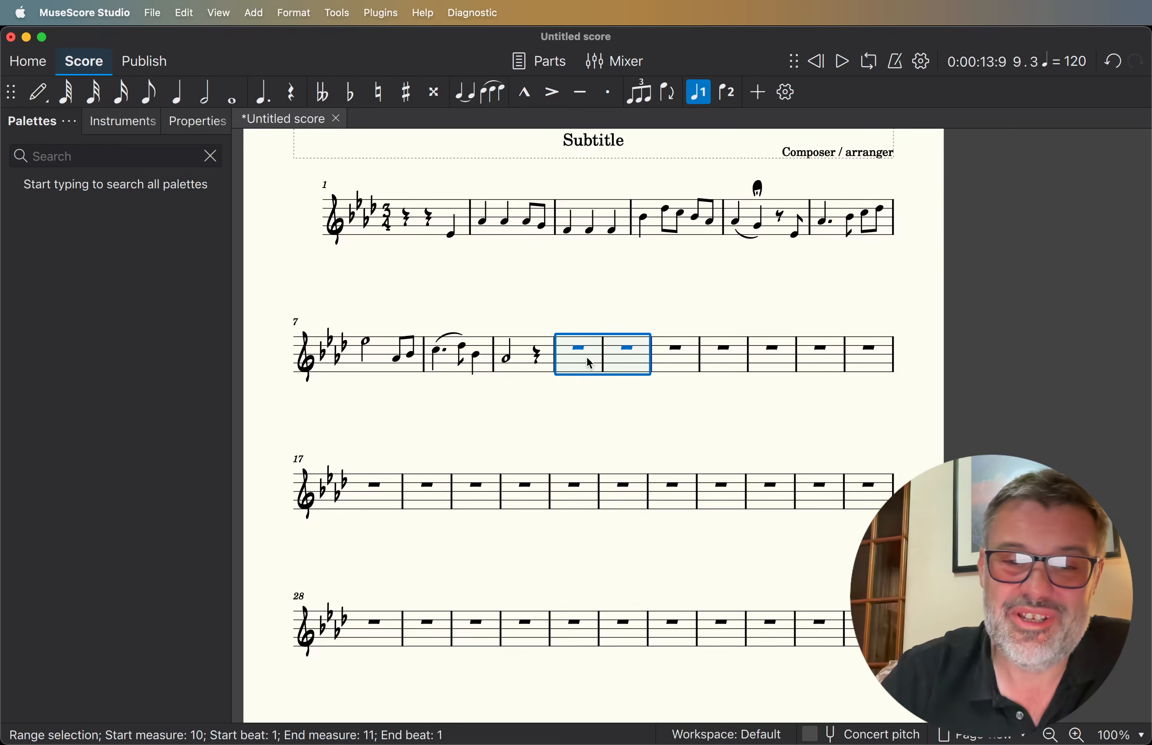
key("shift+Right")
key("shift+Right")
key("shift+Right")
key("shift+Right")
key("shift+Right")
key("shift+Right")
key("shift+Right")
key("shift+Right")
key("shift+Right")
key("shift+Right")
key("shift+Right")
key("shift+Right")
key("shift+Right")
key("shift+Right")
key("shift+Right")
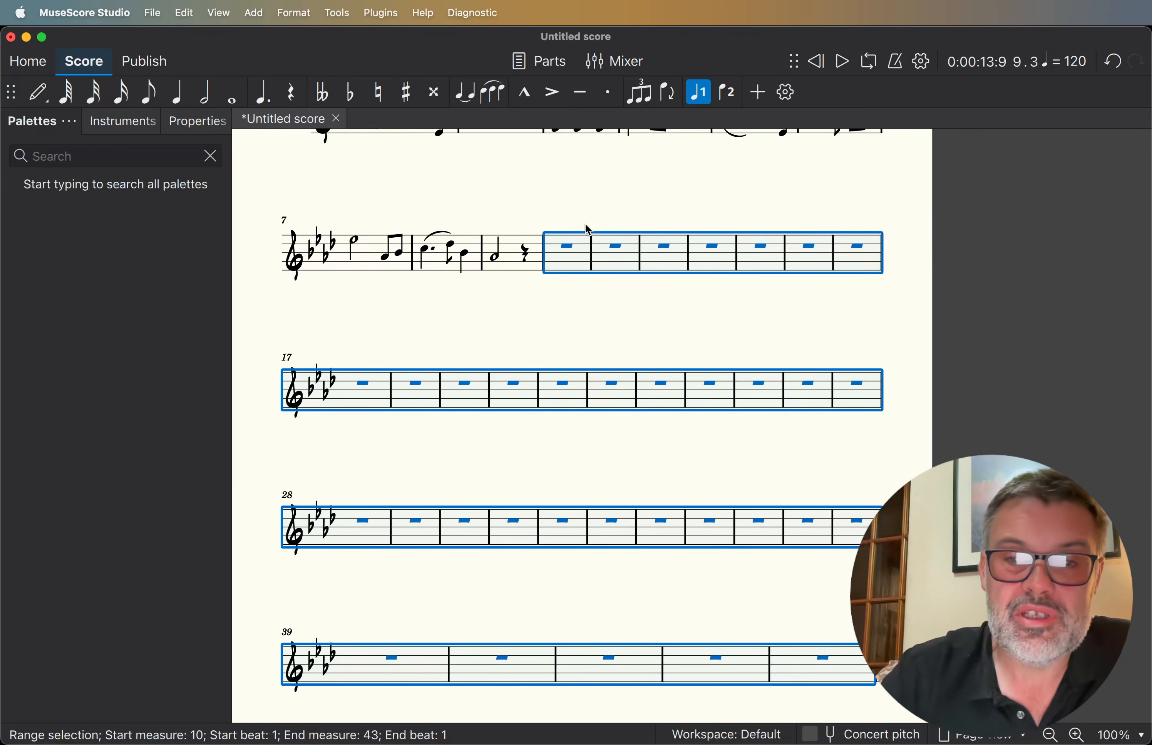
right_click(570, 249)
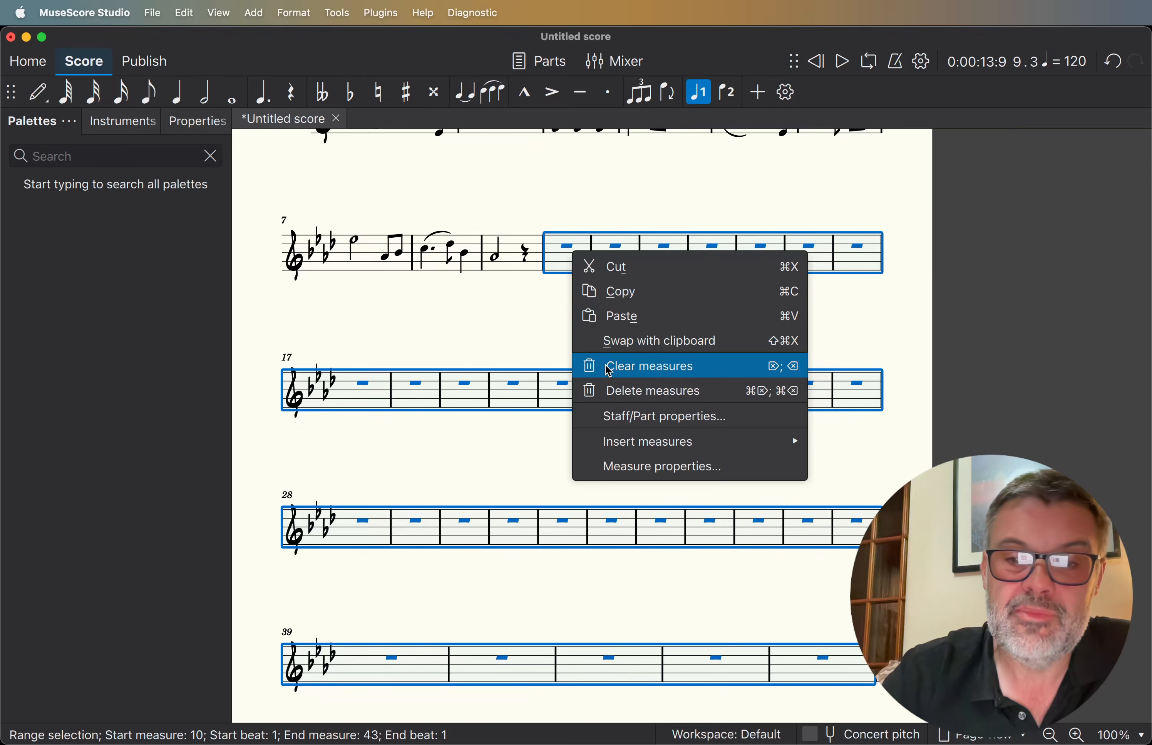
left_click(618, 391)
scroll(618, 397, "up", 5)
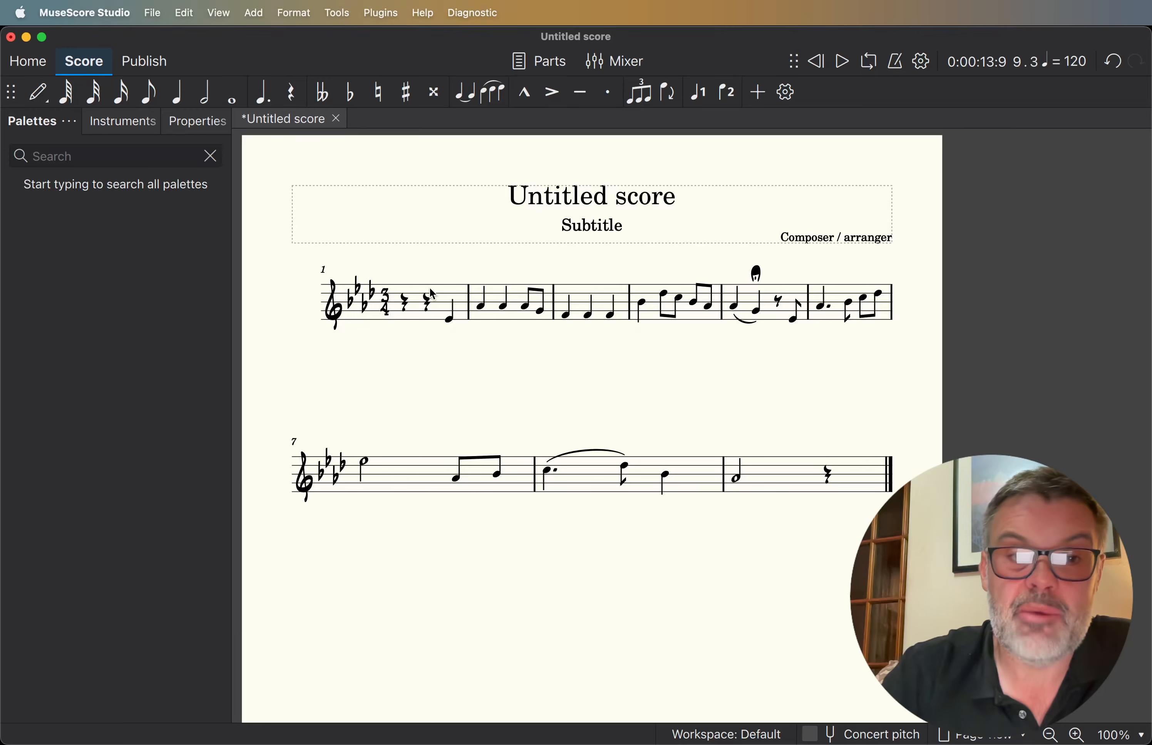
Clear the palette search and add a system break at the barline between measures 4 and 5.
left_click(209, 154)
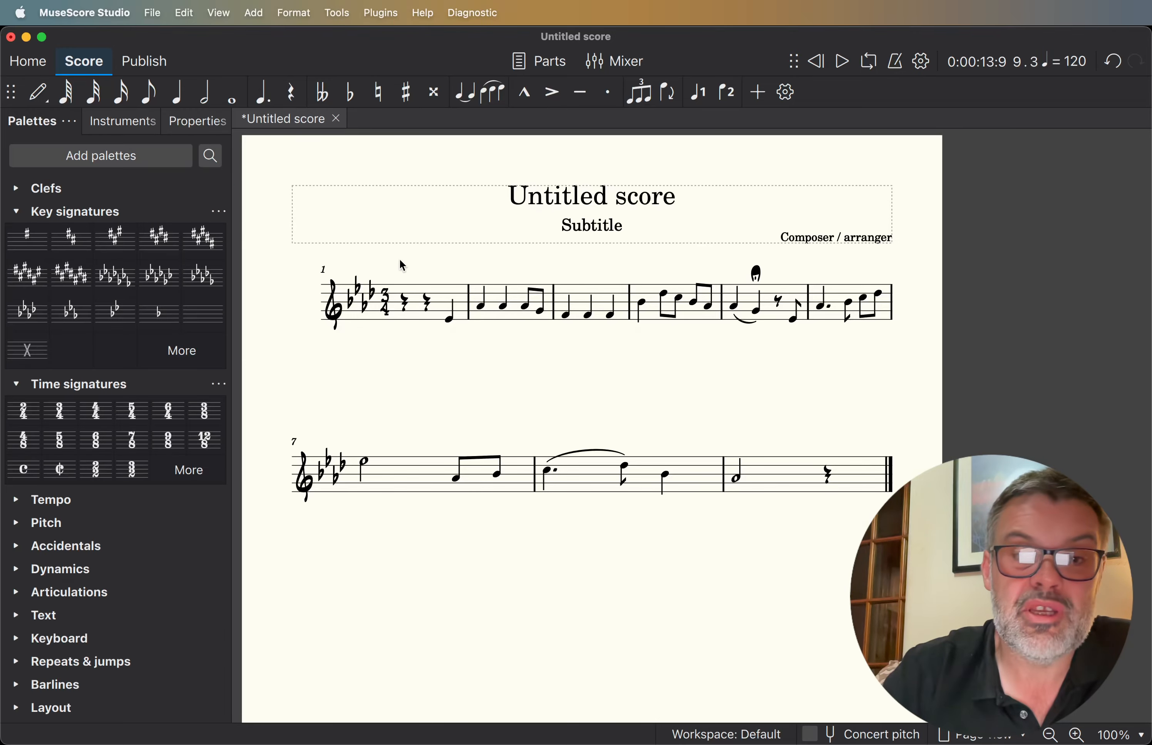
left_click(722, 305)
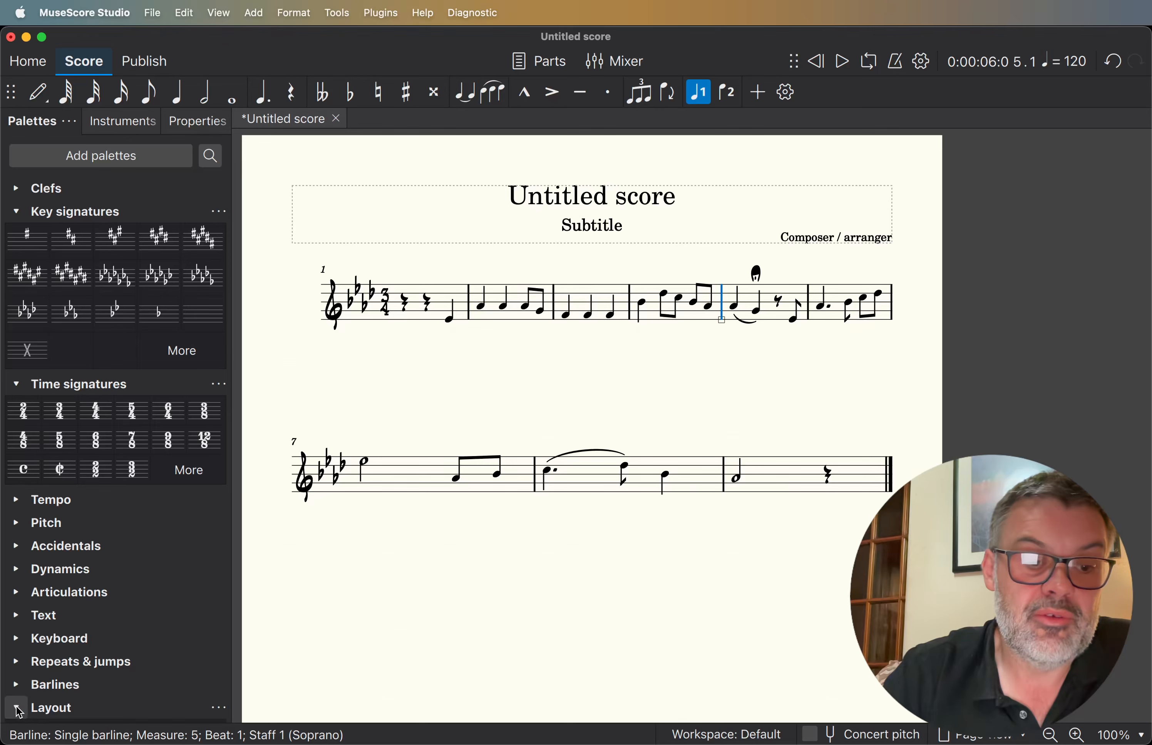
left_click(25, 706)
left_click(24, 649)
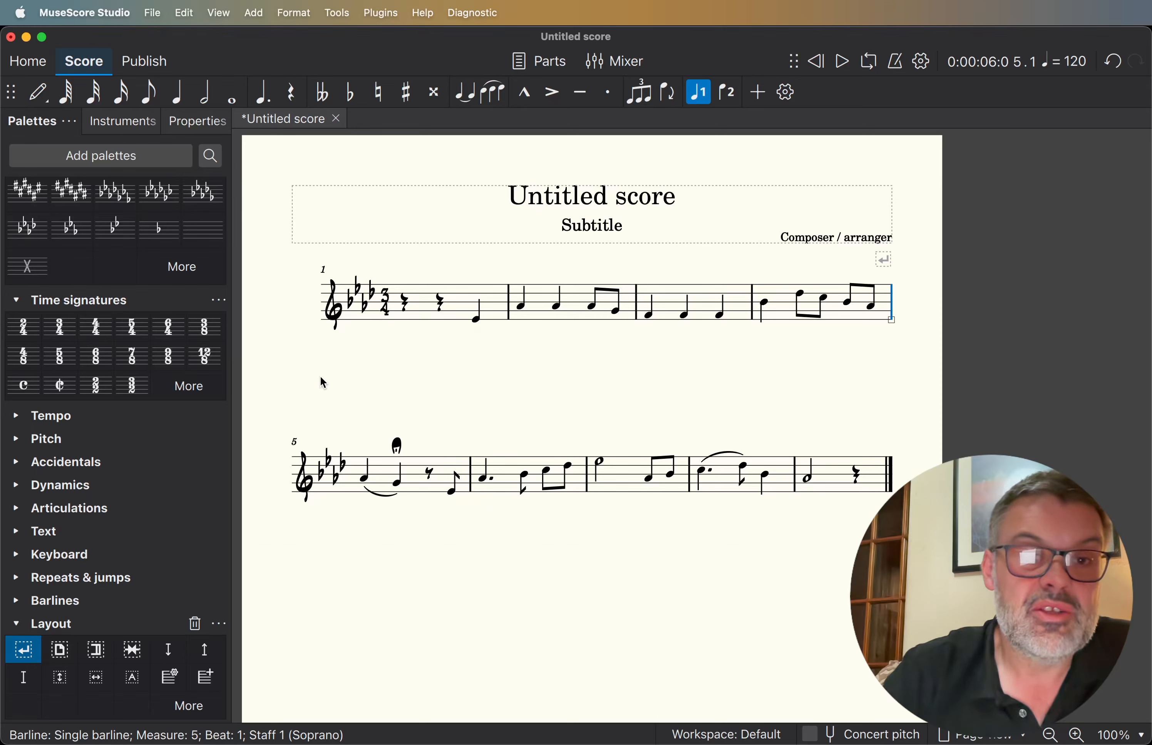
Enter the lyrics "O" under the E♭4 quarter note in measure 1 and "say," under the first note of measure 2.
left_click(477, 321)
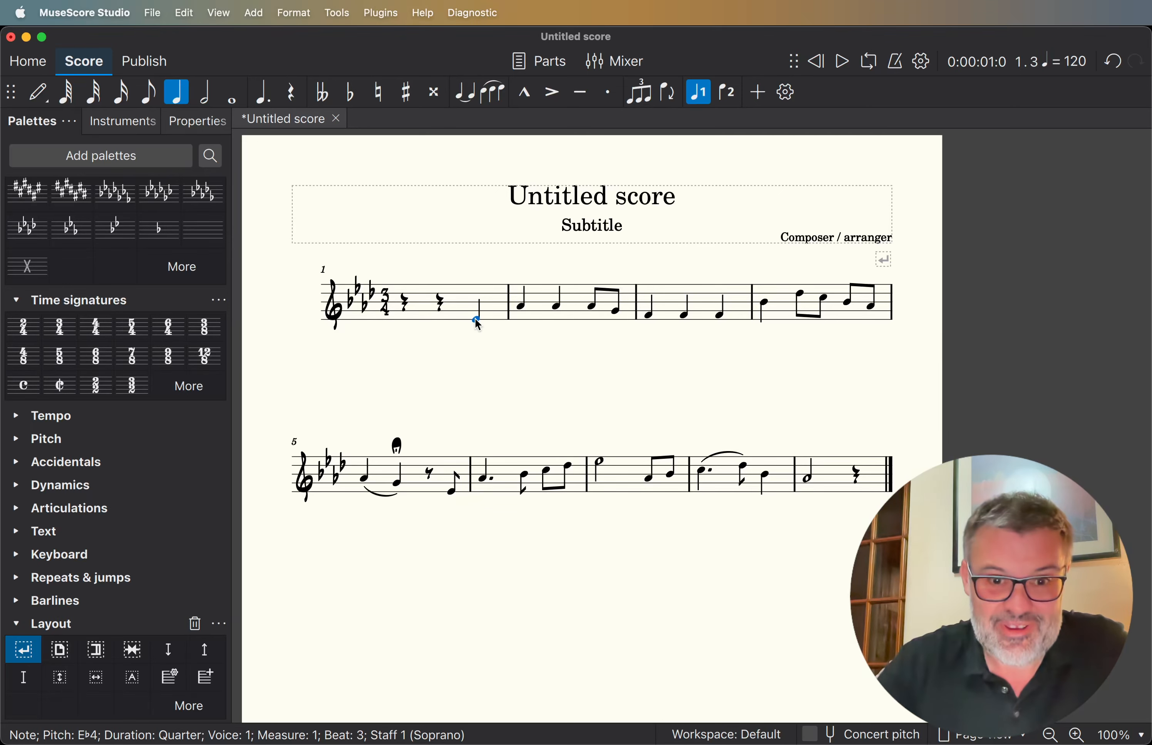
key("super+l")
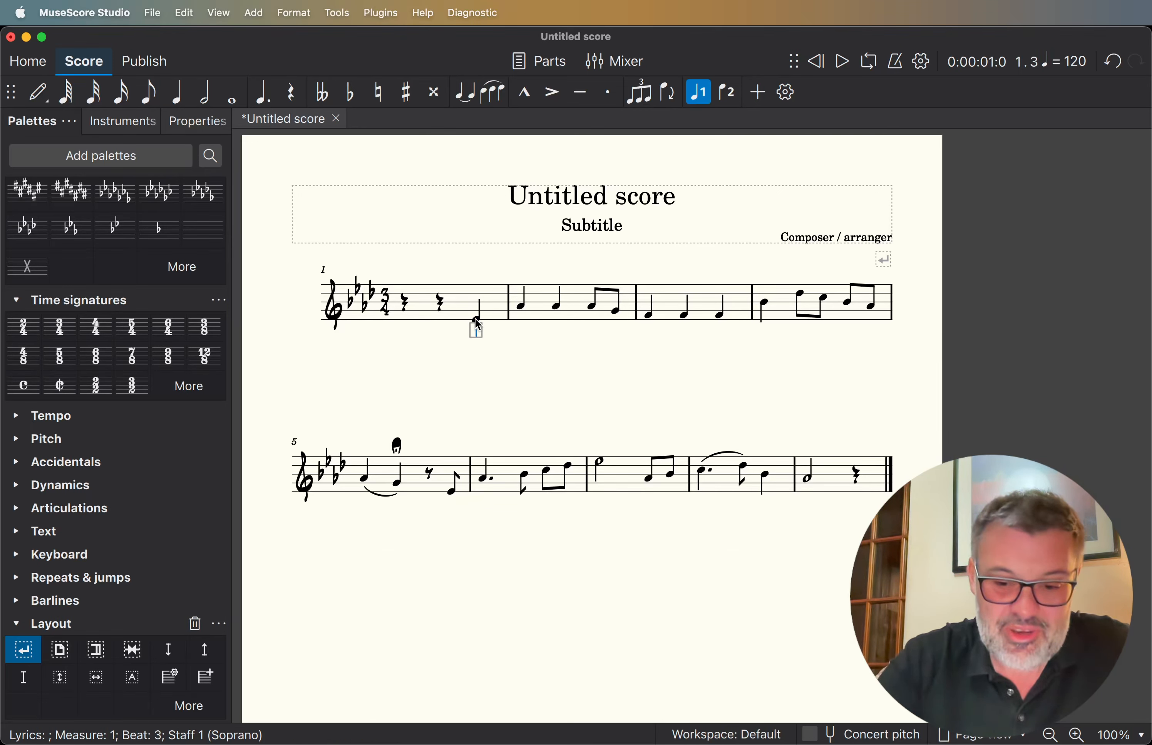
type("O")
key("space")
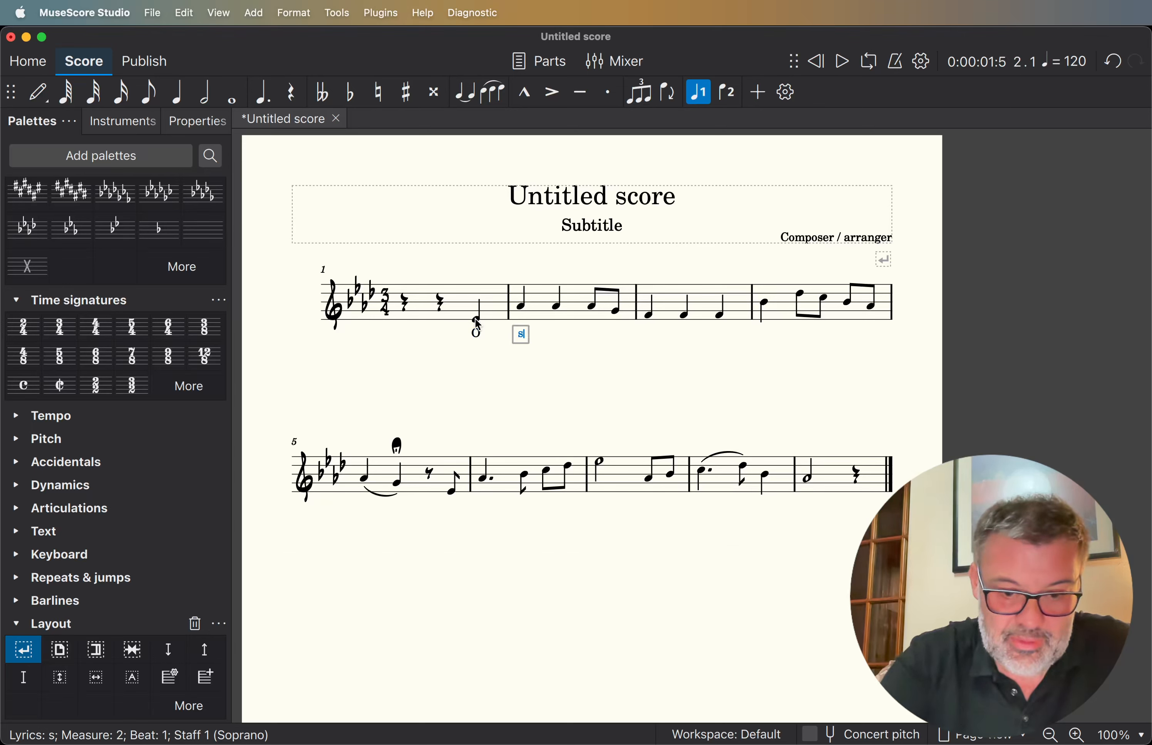
type("say,")
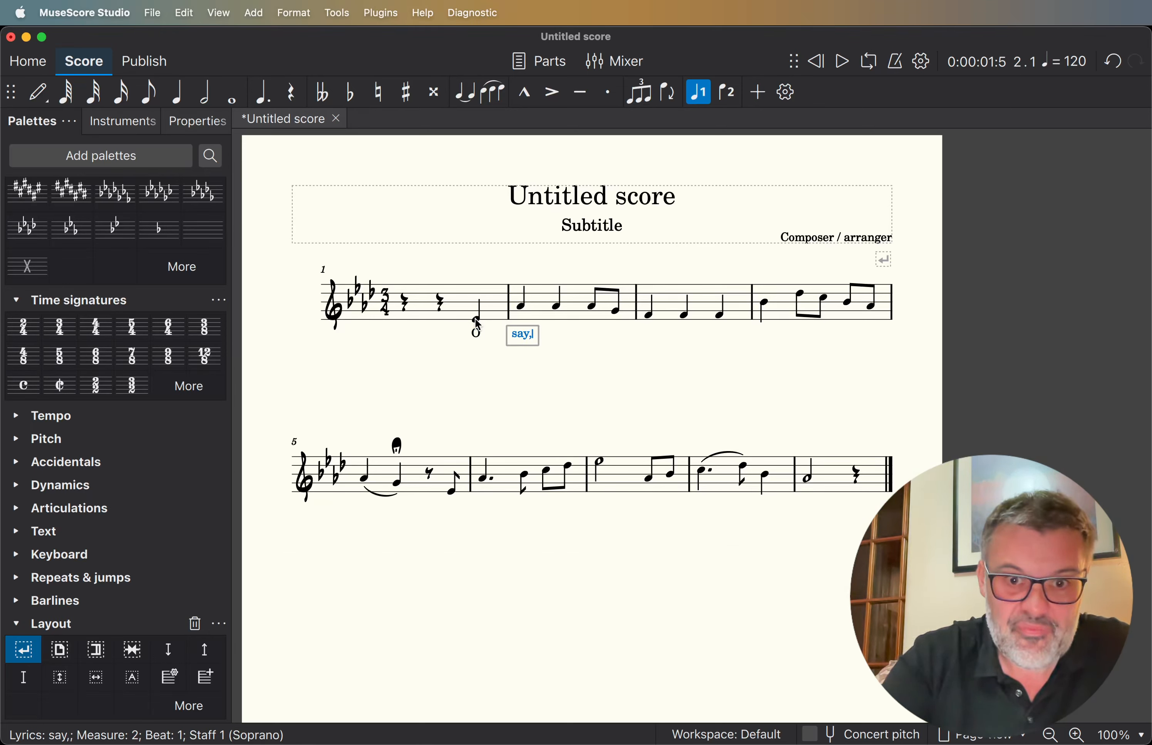
Enter the lyrics "doe" and "that" under beats 2 and 3 of measure 2, skipping its last eighth note.
key("space")
type("do")
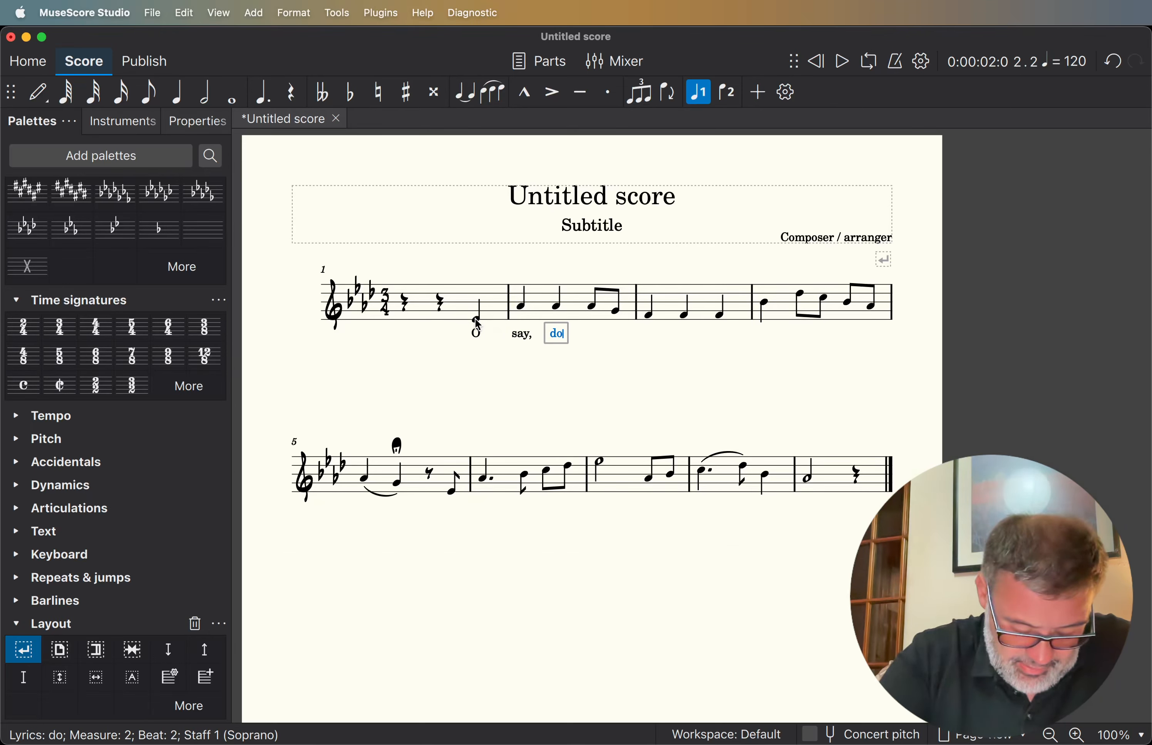
type("e")
key("space")
type("th")
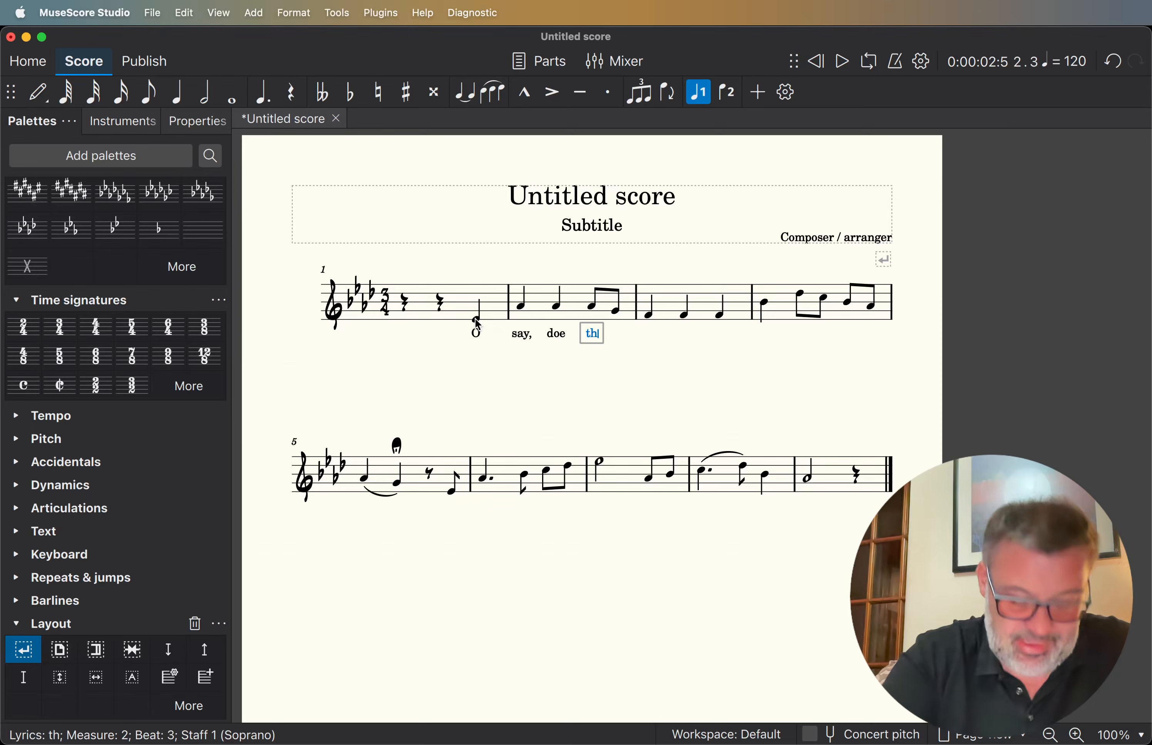
type("at")
key("space")
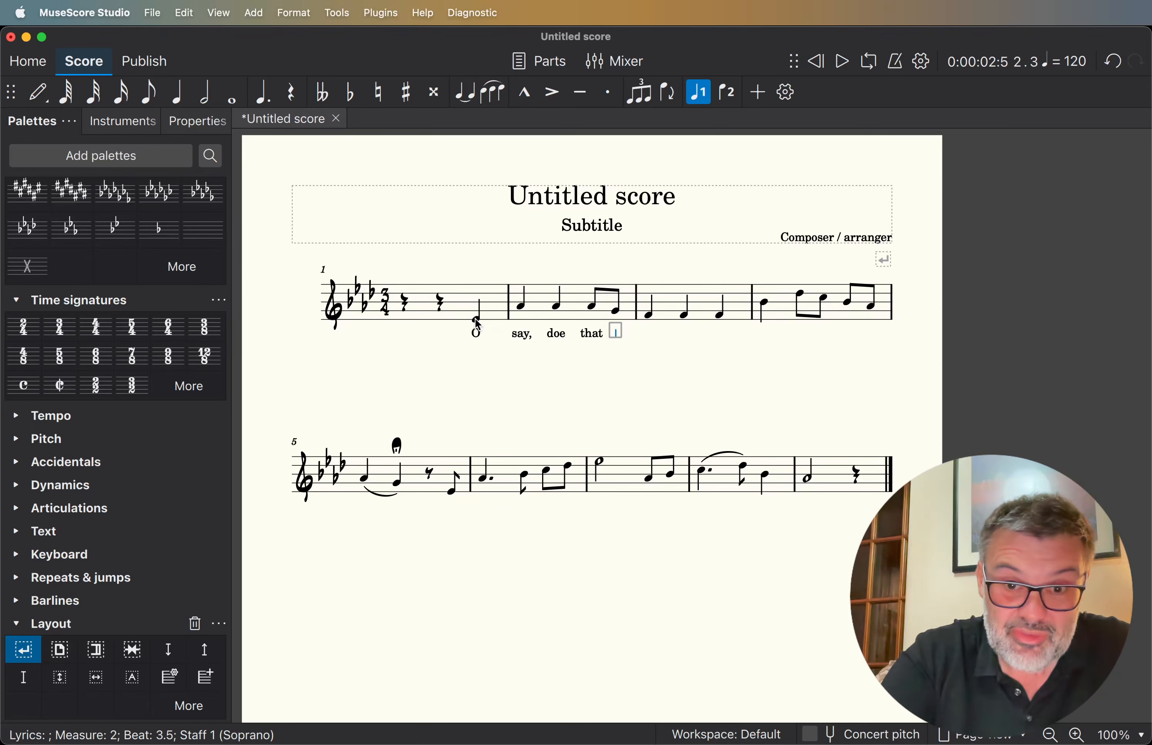
key("space")
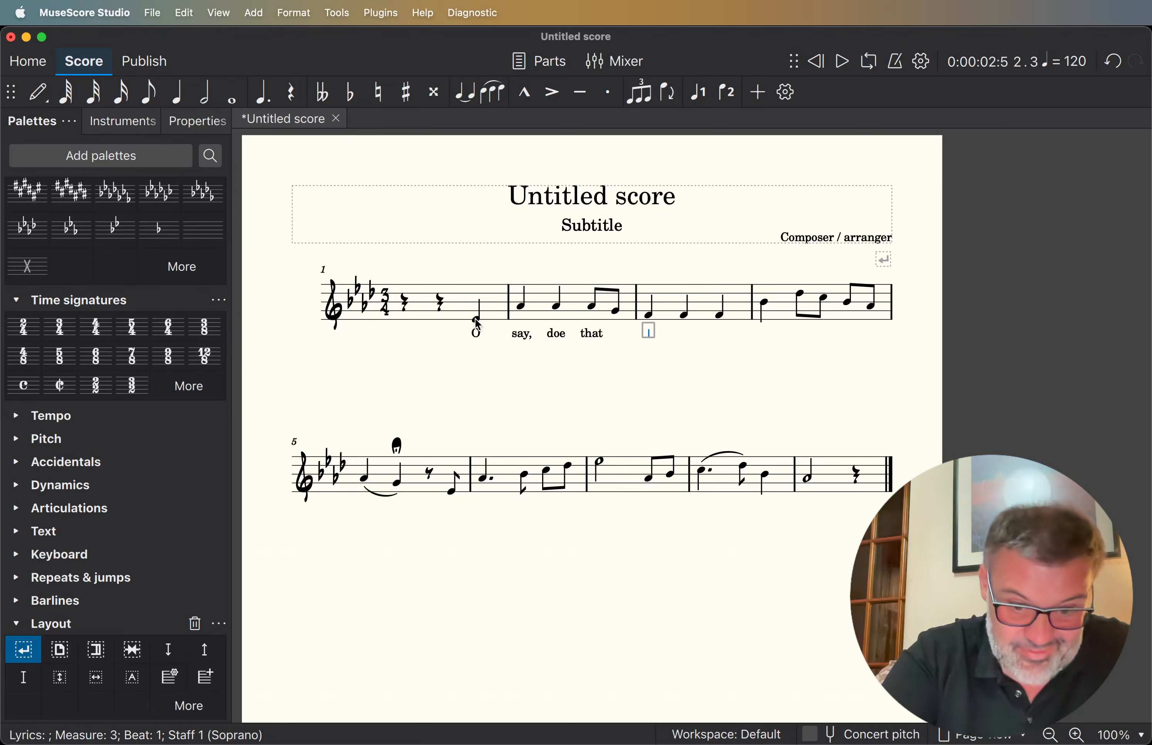
Enter the hyphenated lyrics "star-span-gled" under the three quarter notes of measure 3.
type("star")
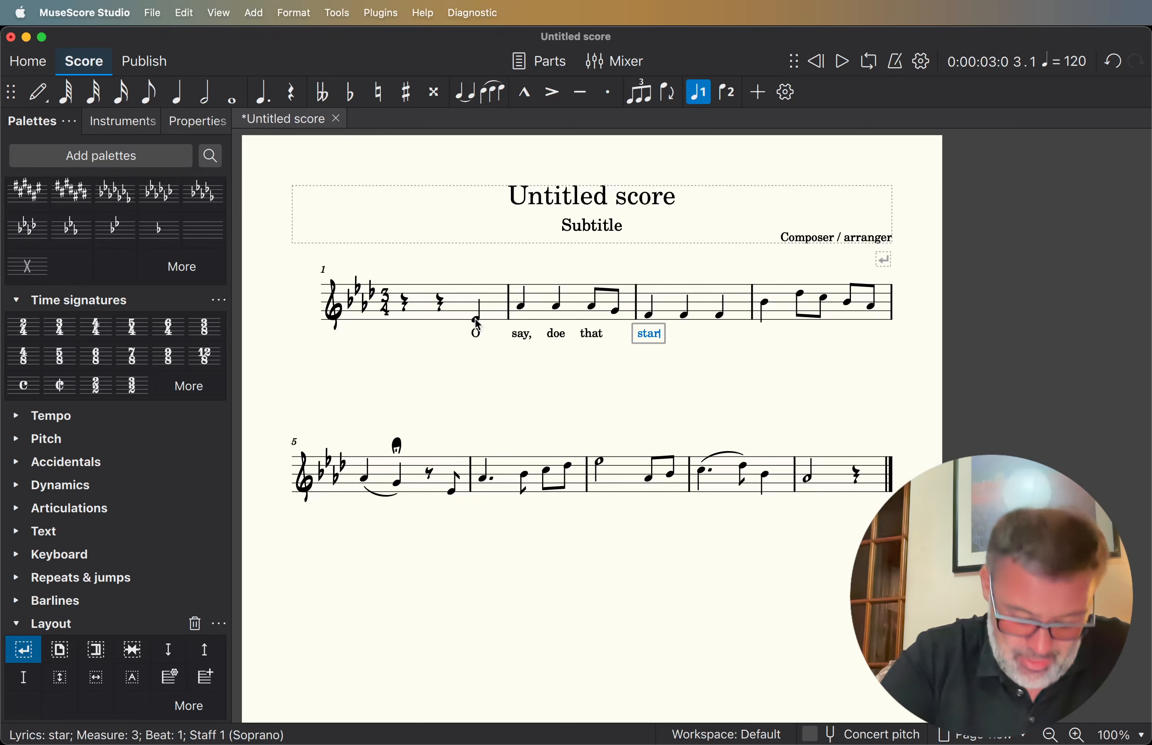
key("minus")
type("span")
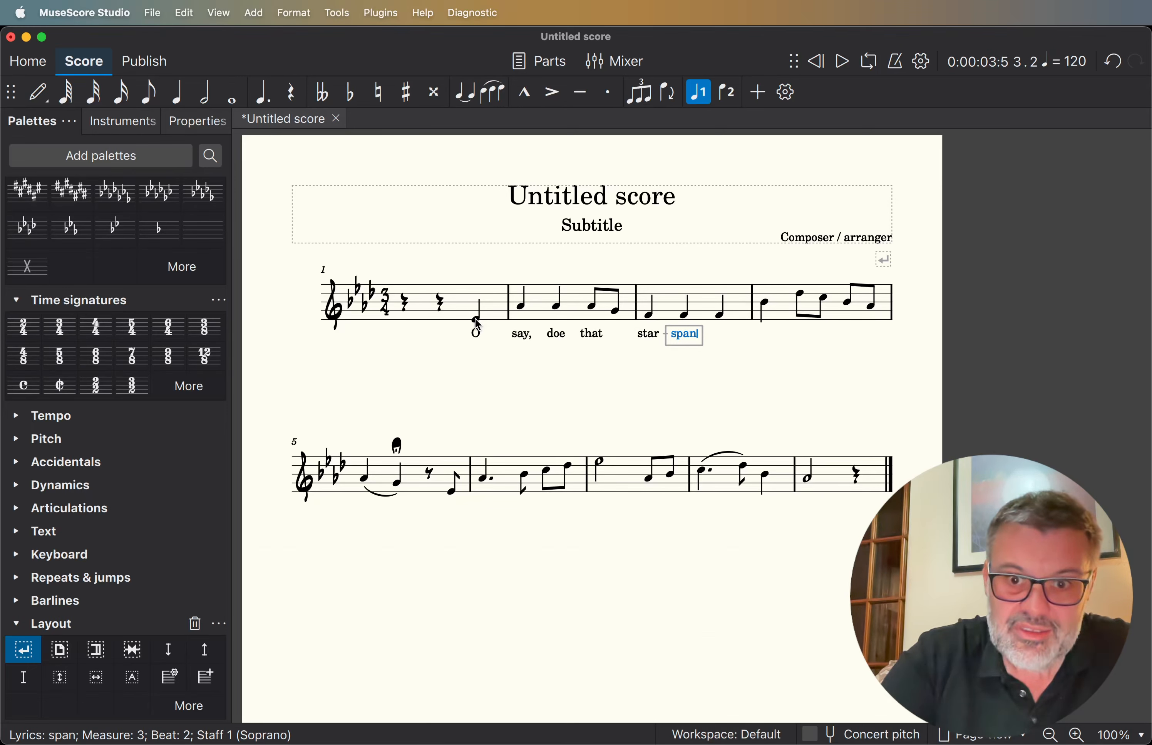
key("minus")
type("gled")
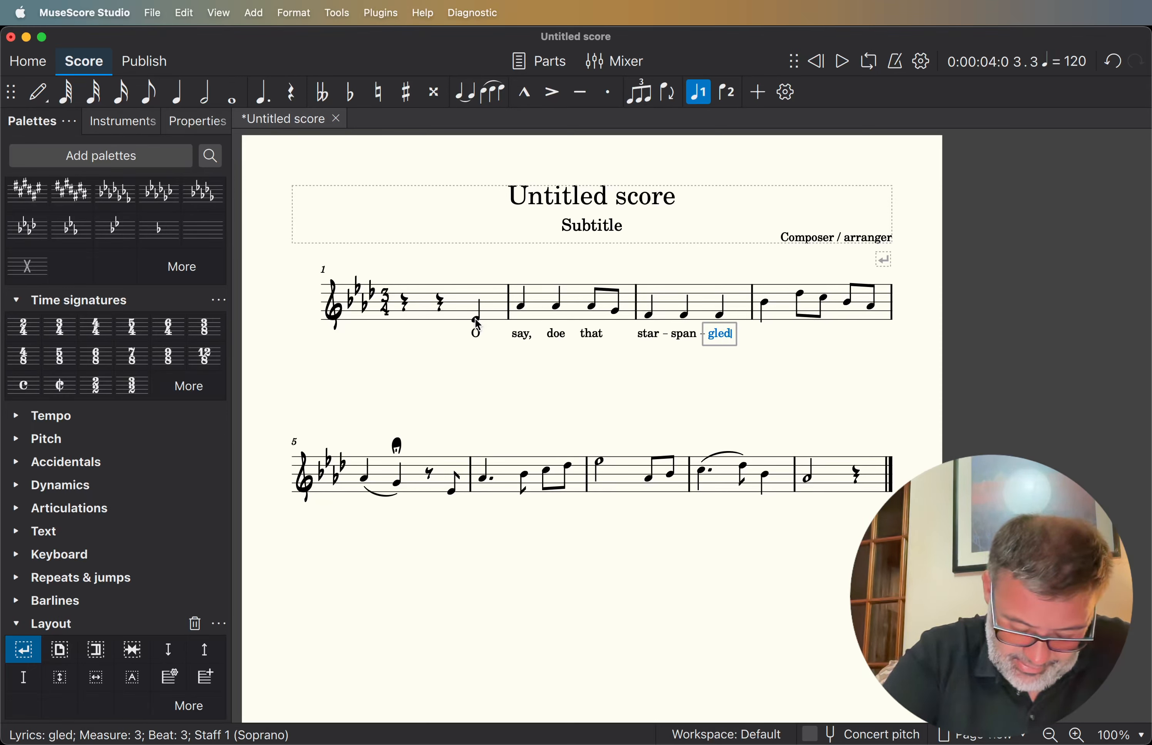
key("space")
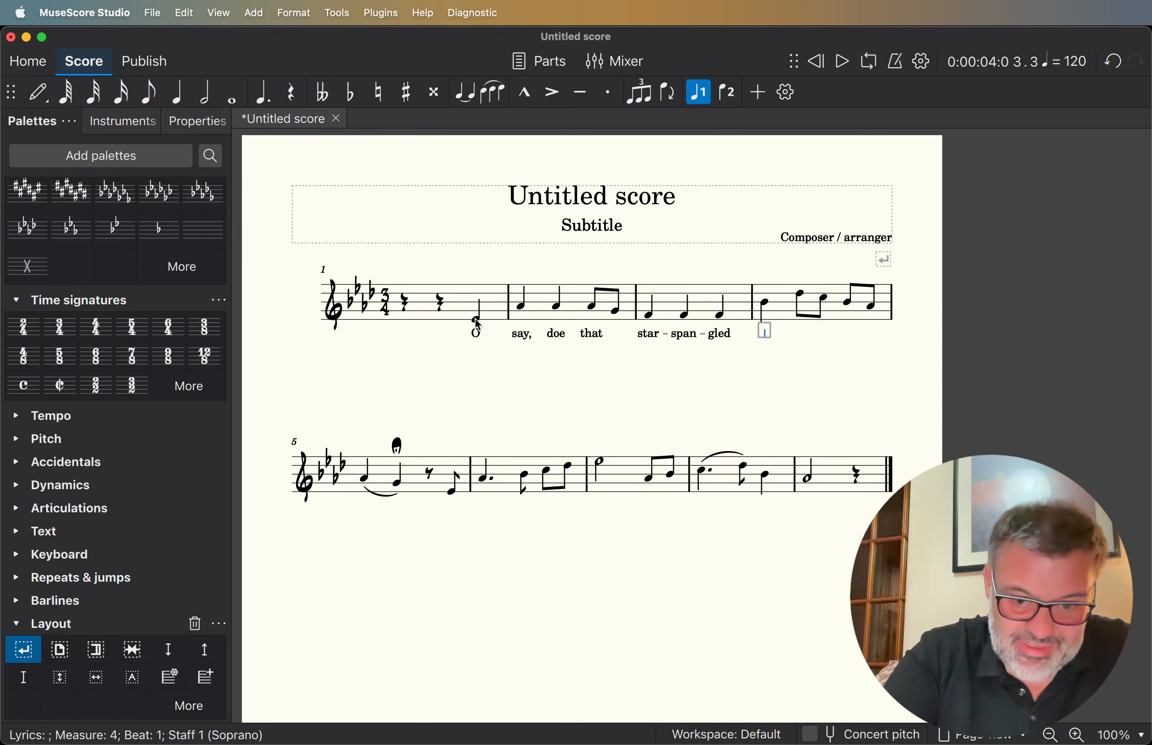
Enter the lyrics "ban-ner" and "yet" on beats 1, 2 and 3 of measure 4, skipping the second eighth note of each pair.
type("ban")
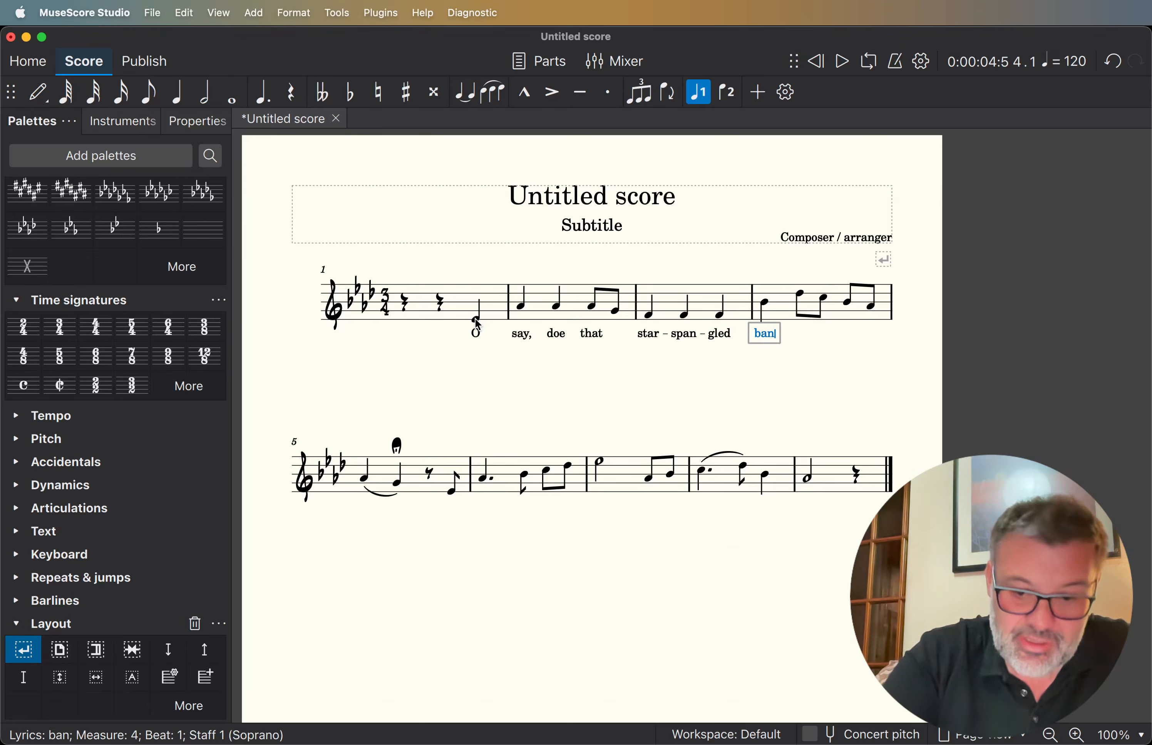
key("minus")
type("ne")
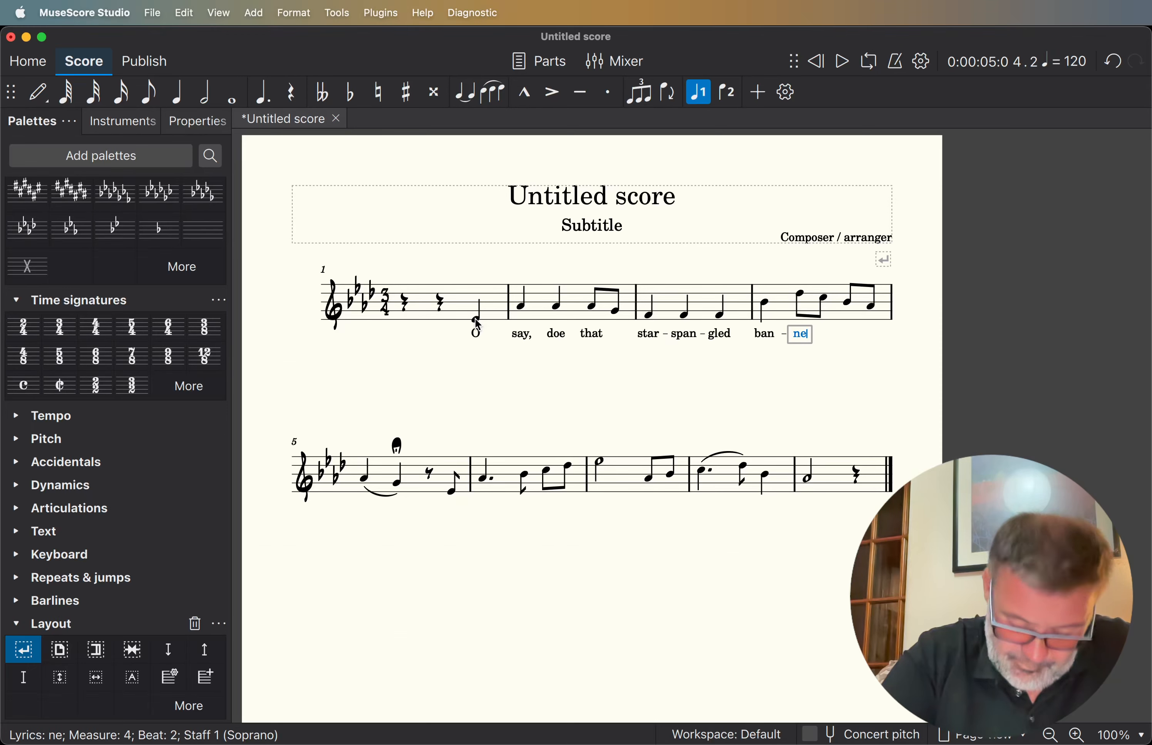
type("r")
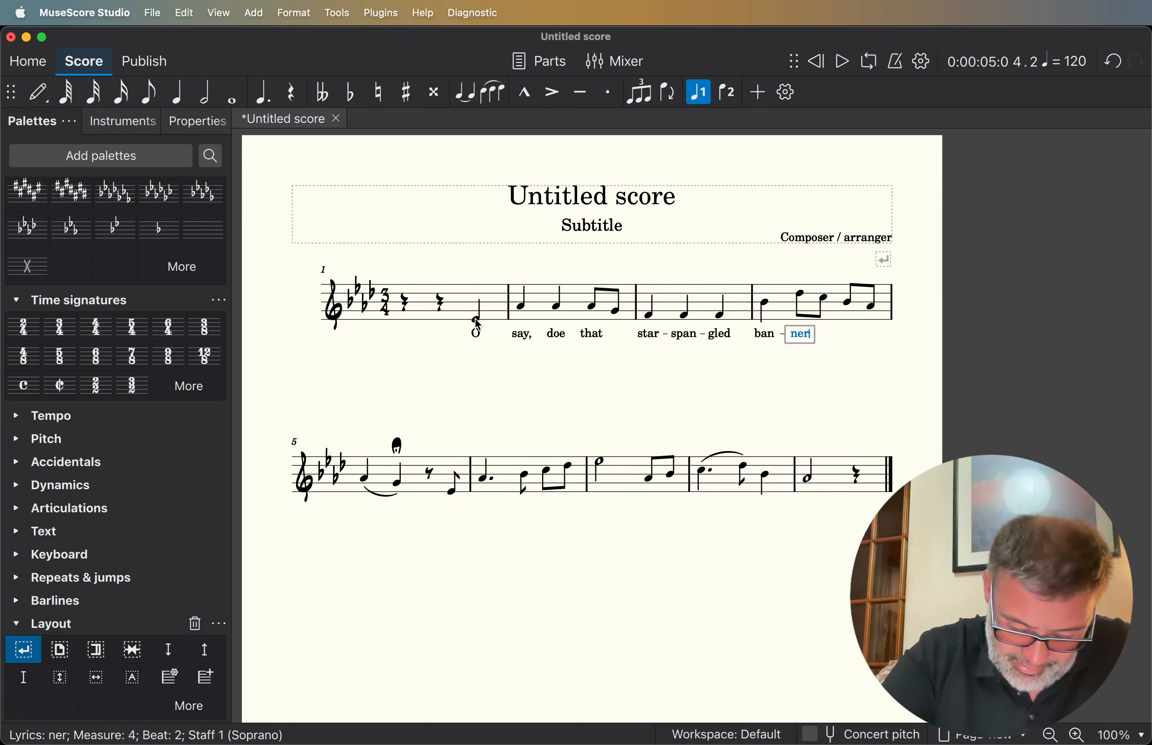
key("space")
key("space")
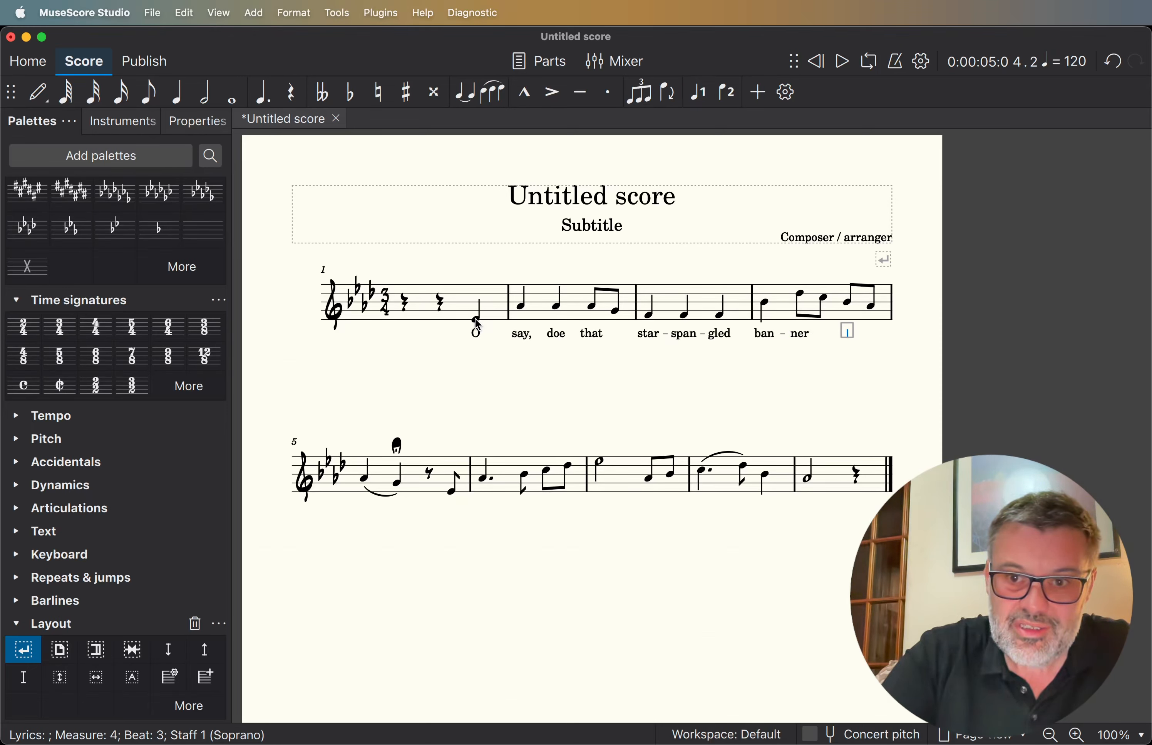
type("yet")
key("space")
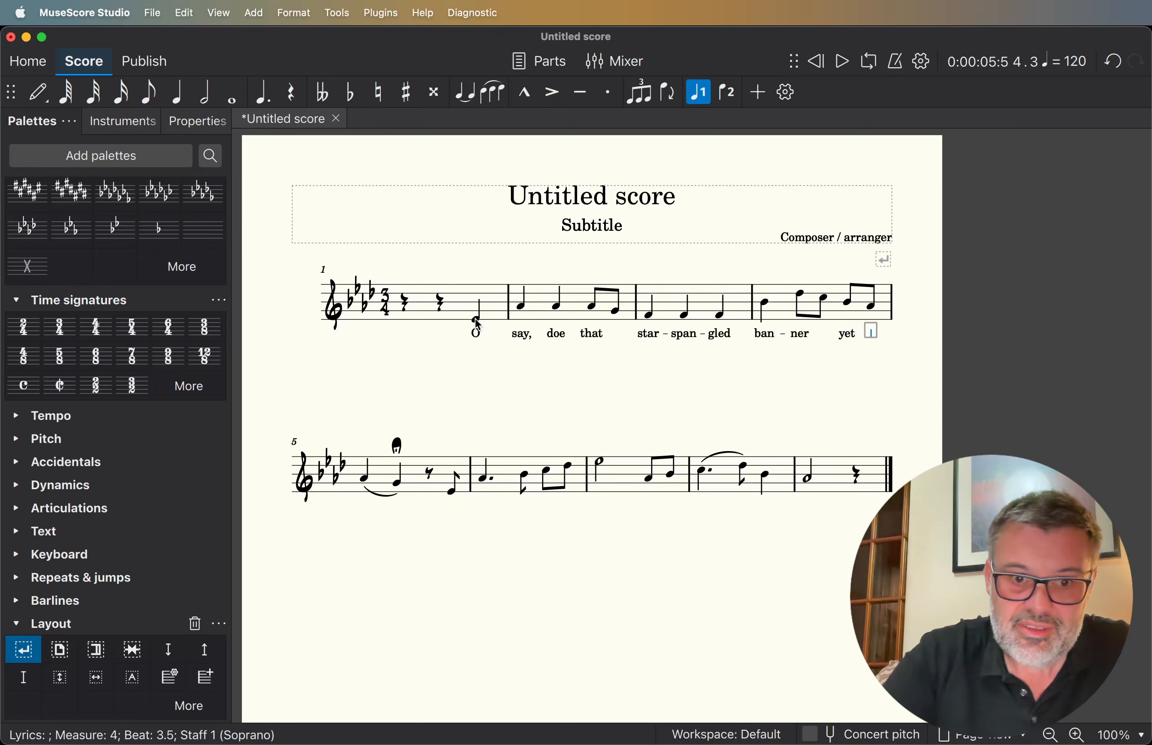
key("space")
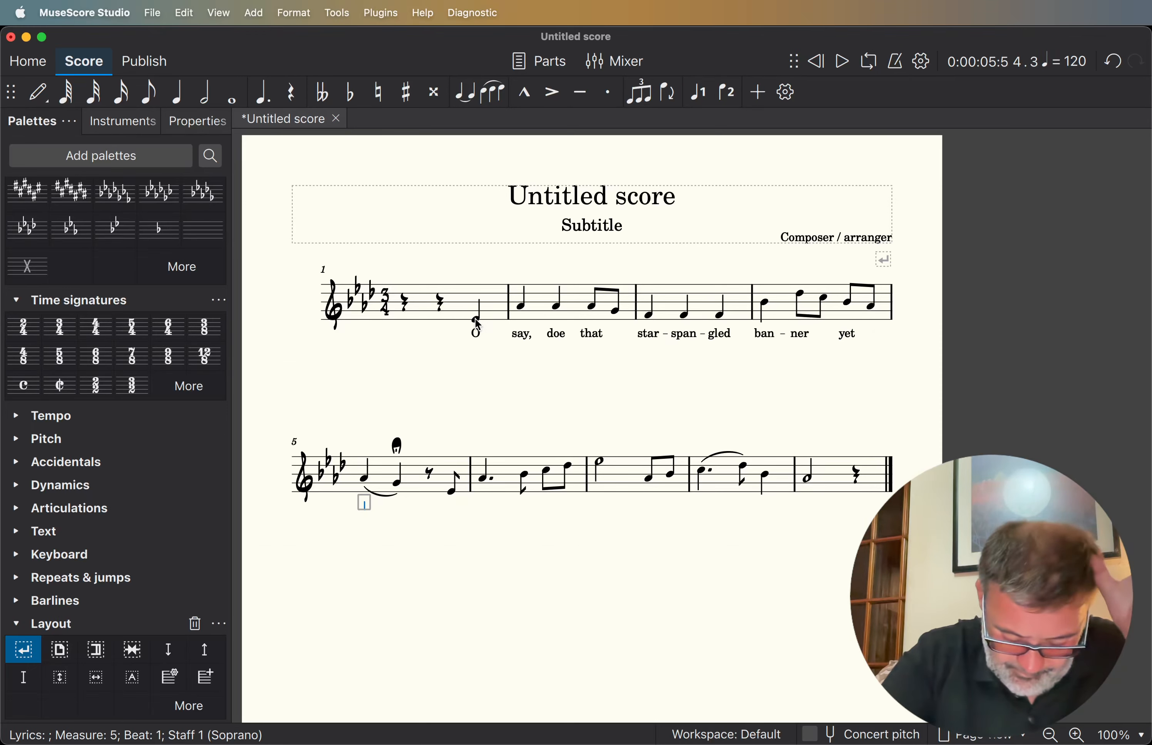
Enter the lyric "wave" under the first note of measure 5, skip the slurred second note and leave lyric entry.
type("wave")
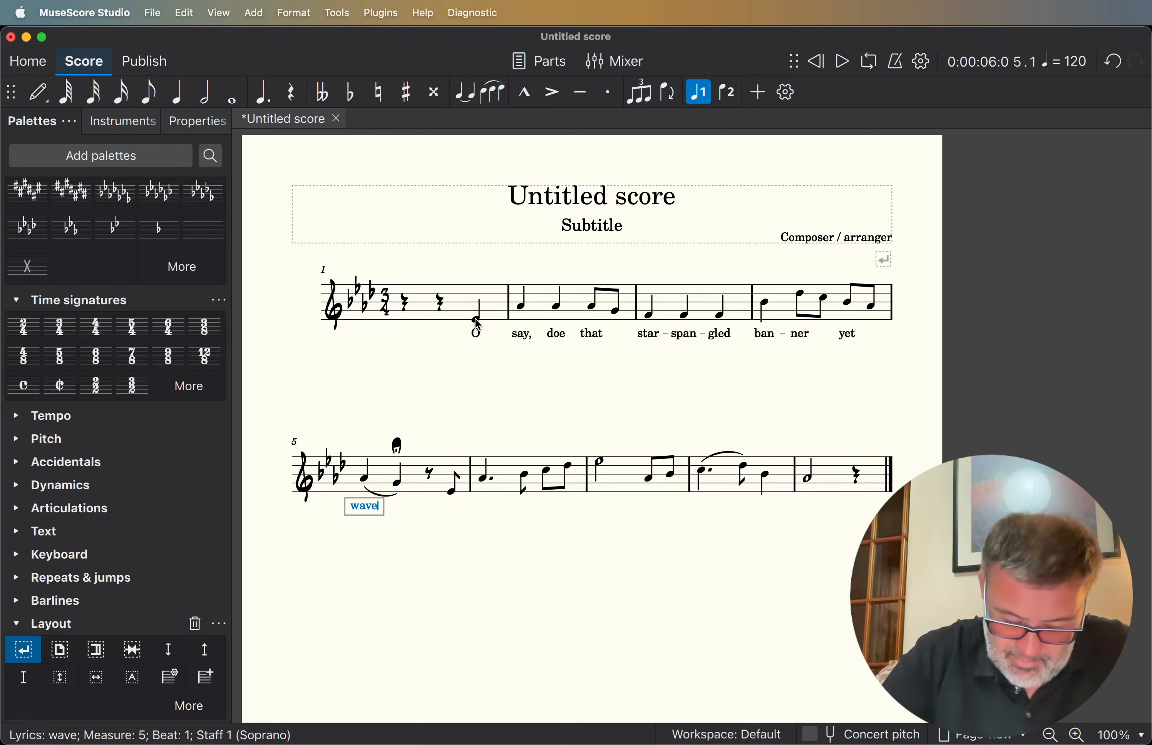
key("space")
key("space")
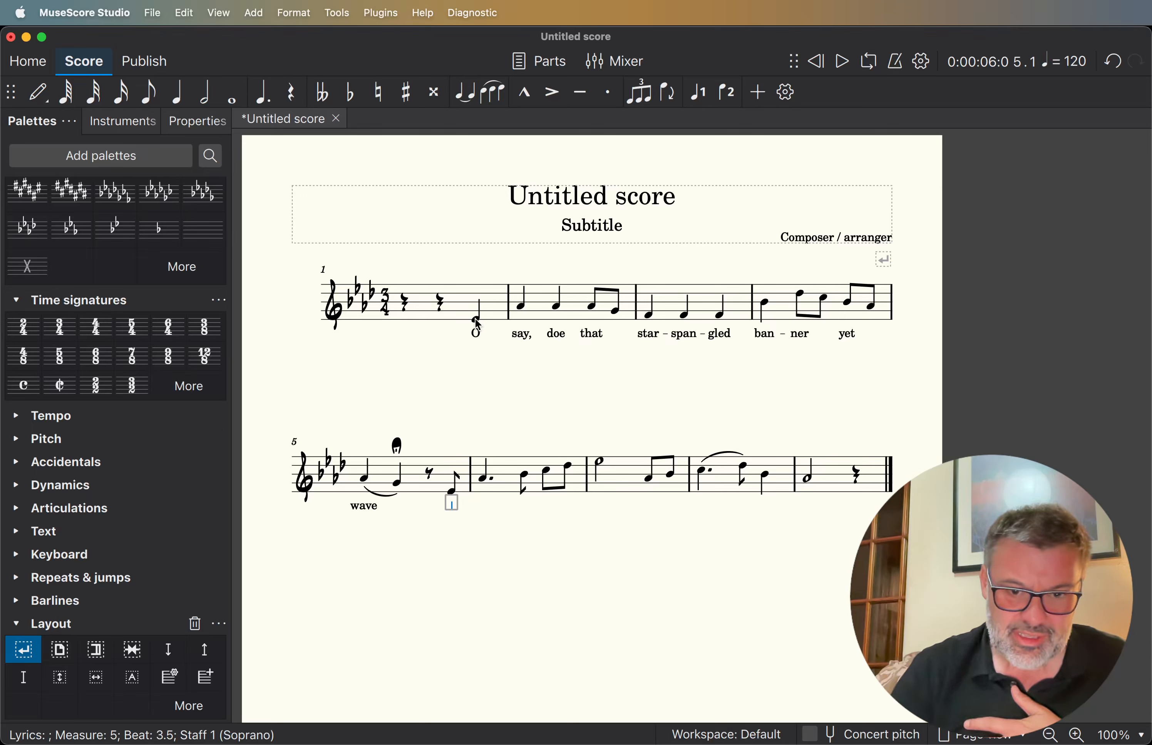
key("Escape")
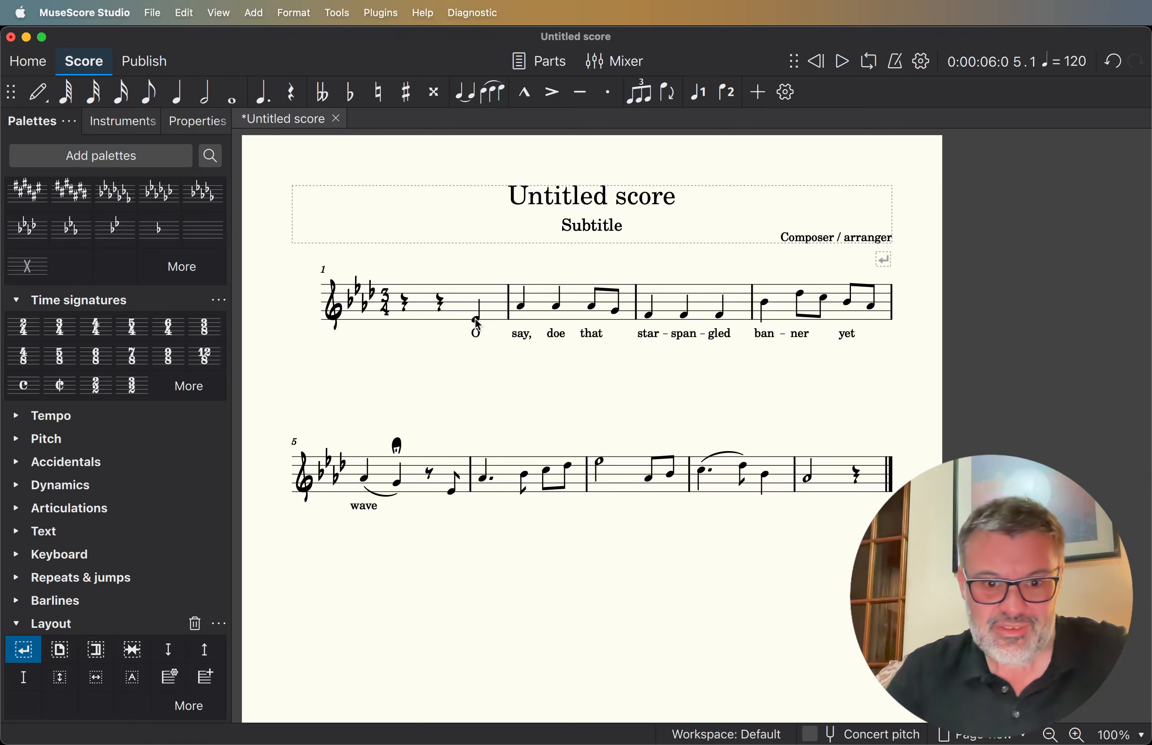
Replace the eighth rest on beat 3 of measure 5 with an eighth-note E-flat and leave note input.
left_click(430, 473)
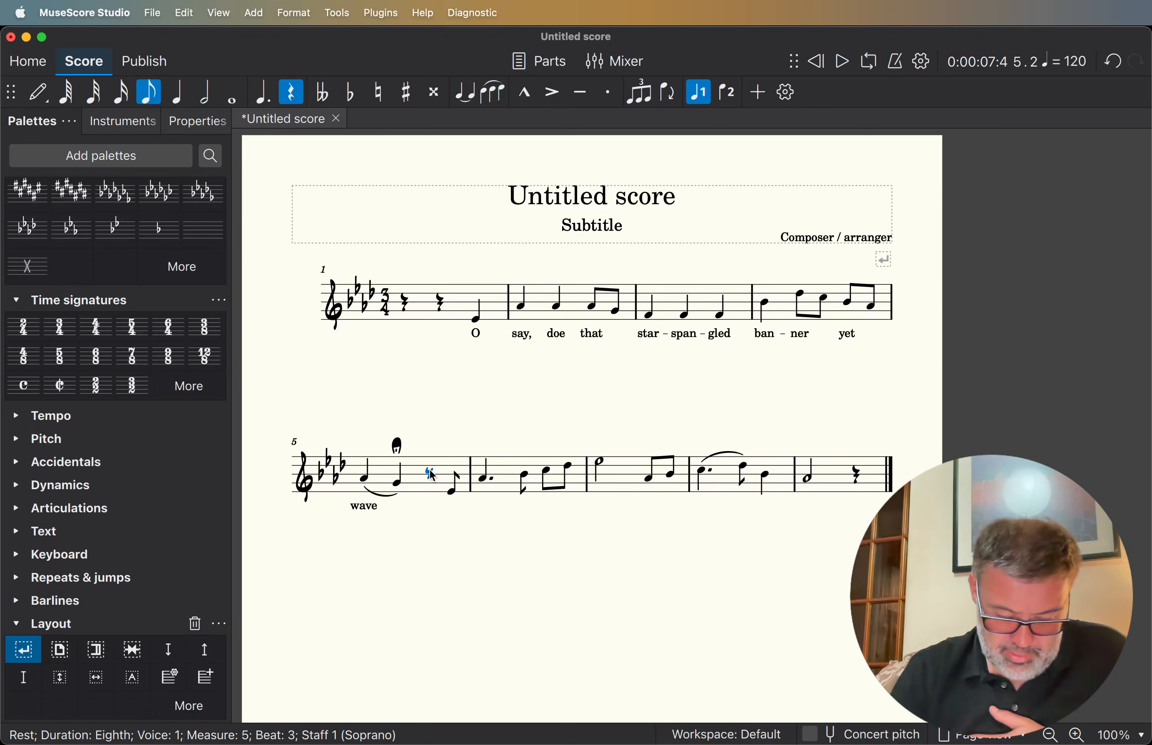
key("n")
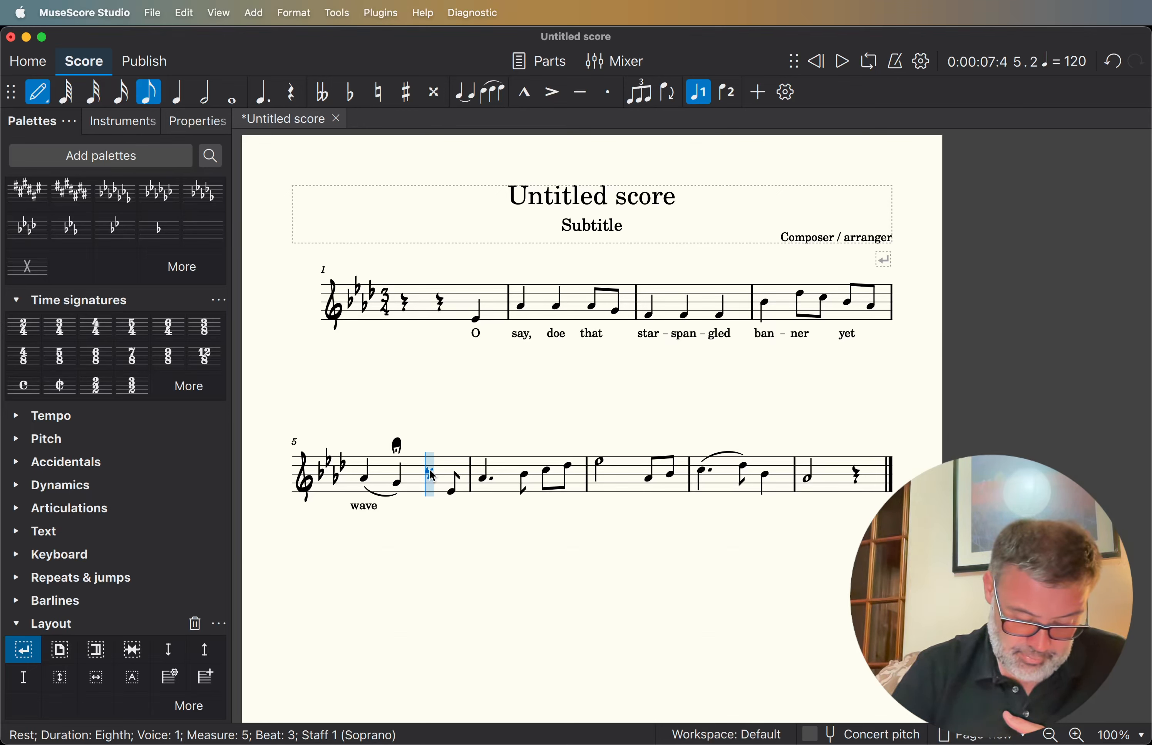
key("e")
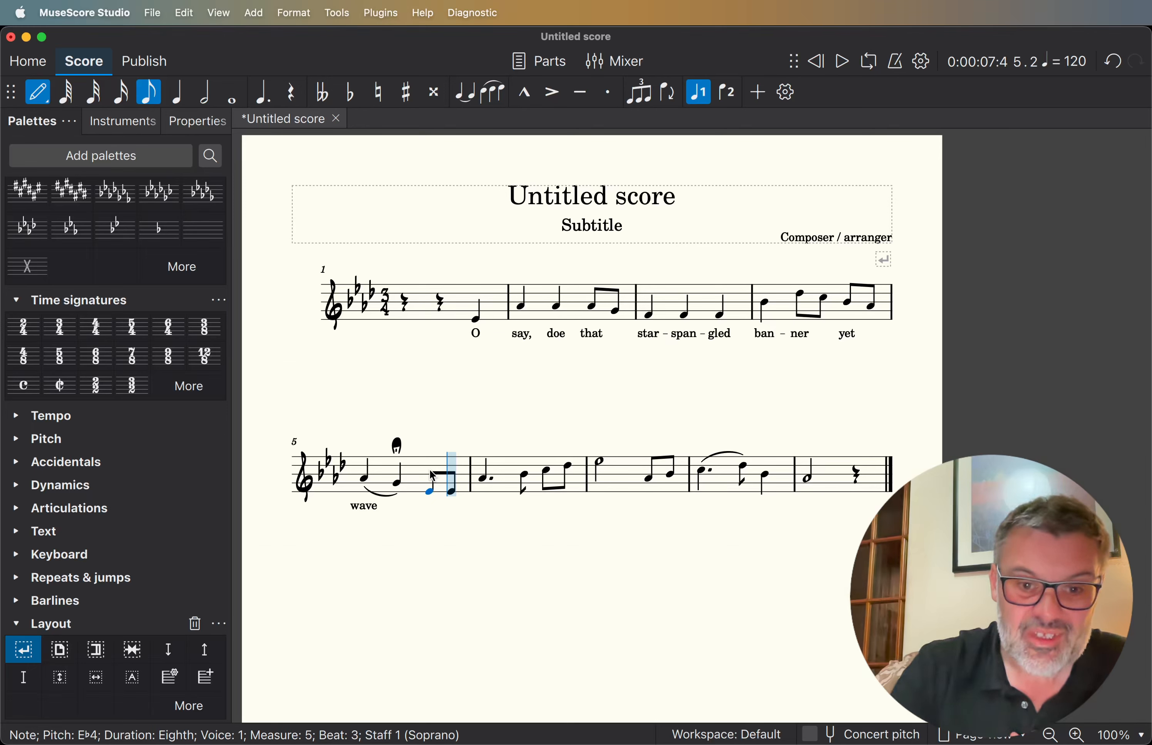
key("Escape")
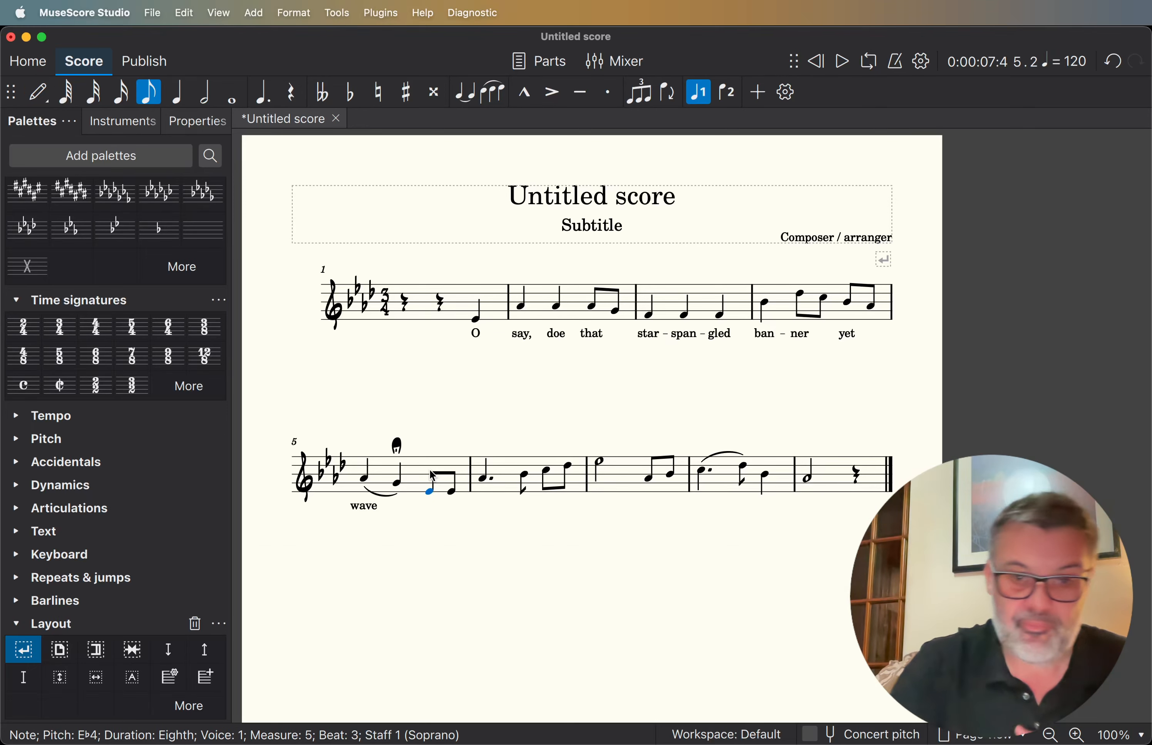
Enter the lyrics "O'er" and "the" under the two eighth notes ending measure 5 and "land" under the first note of measure 6.
key("super+l")
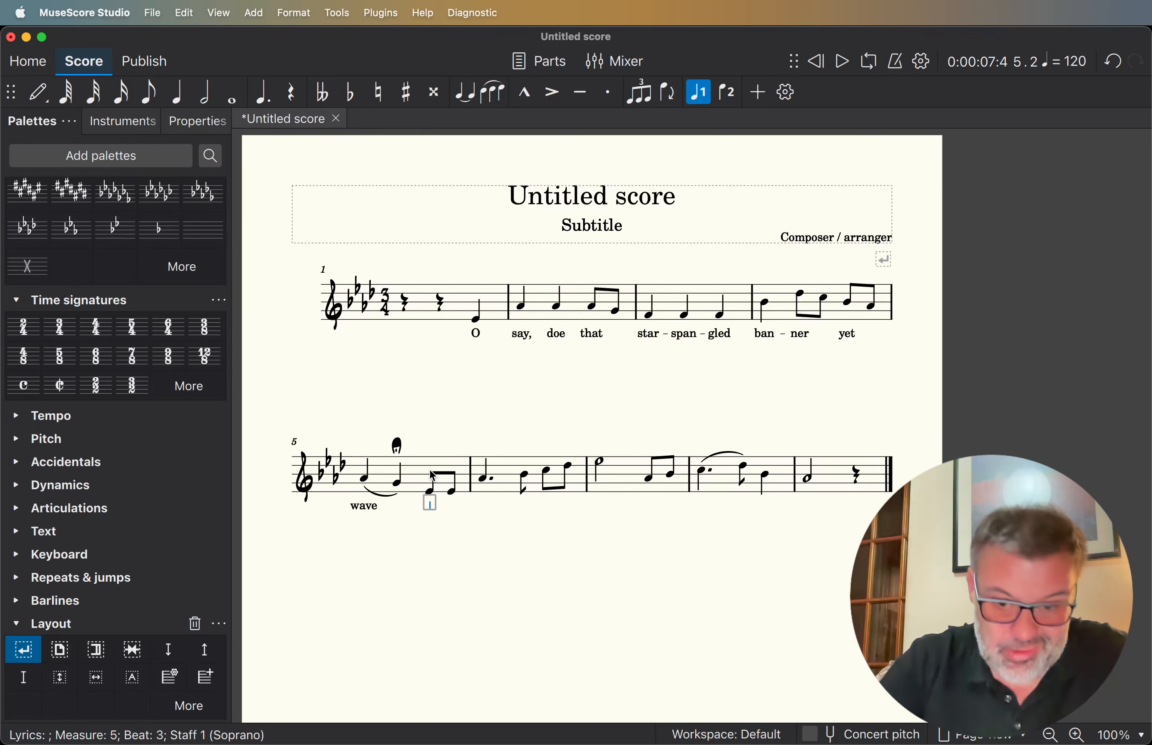
type("O'")
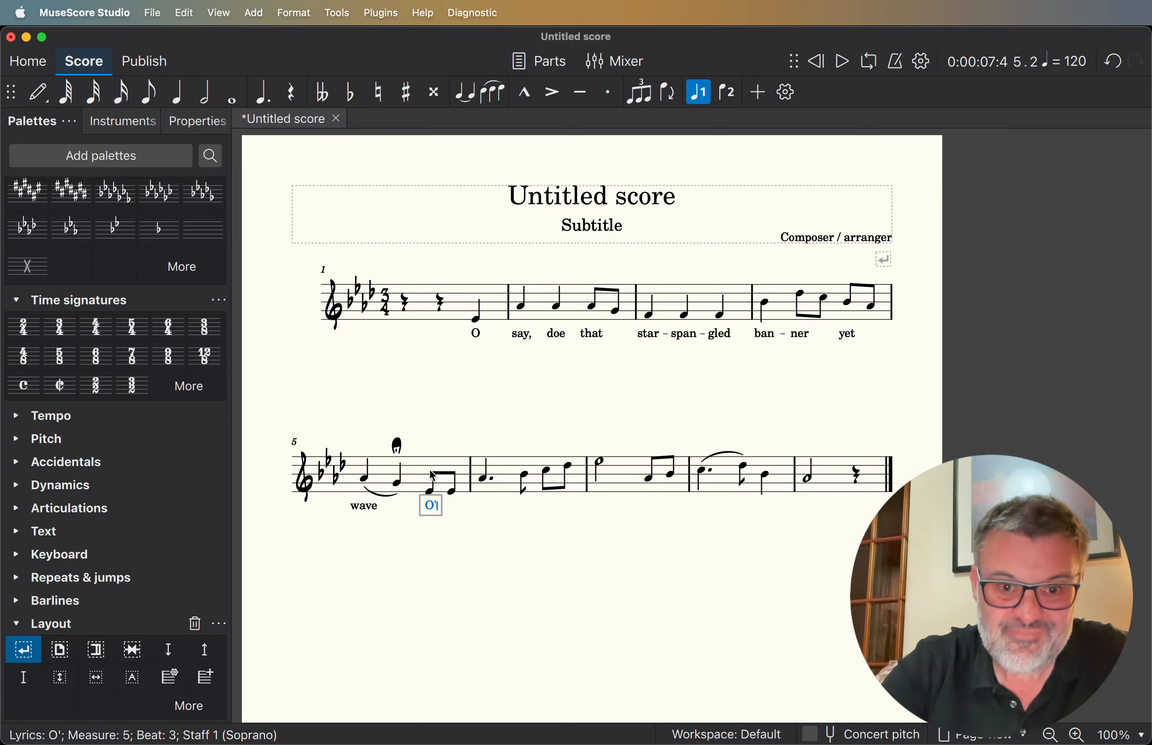
type("er")
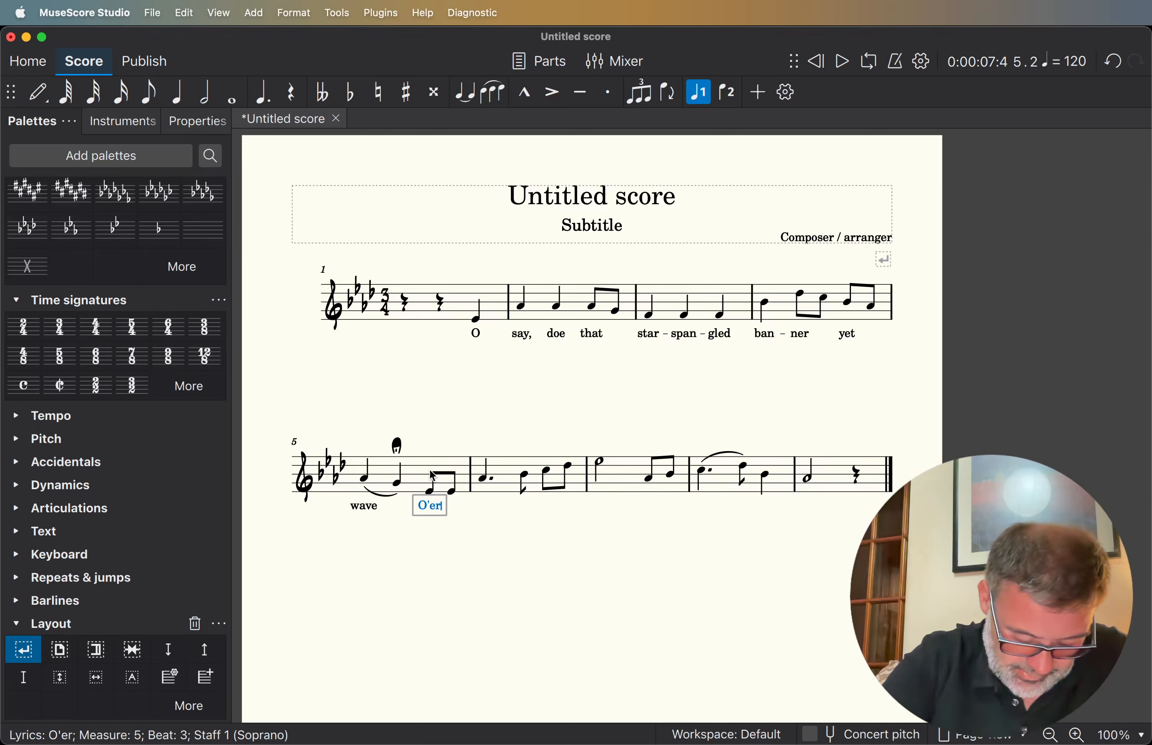
key("space")
type("the")
key("space")
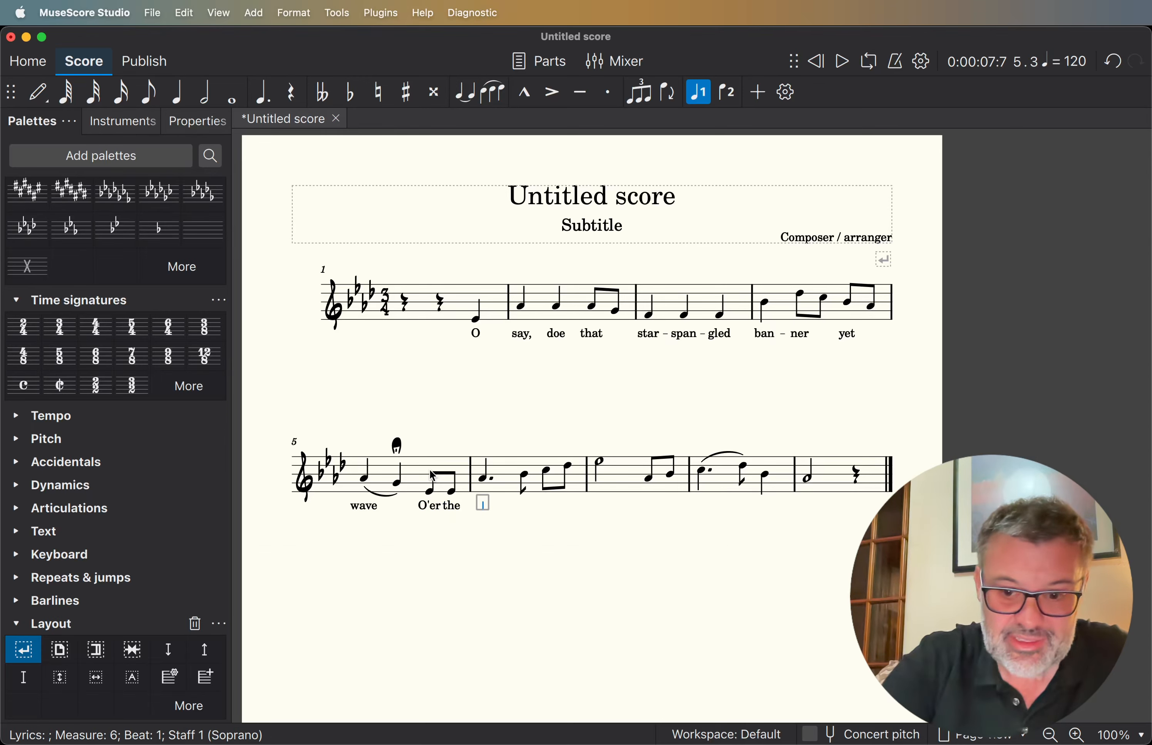
type("land")
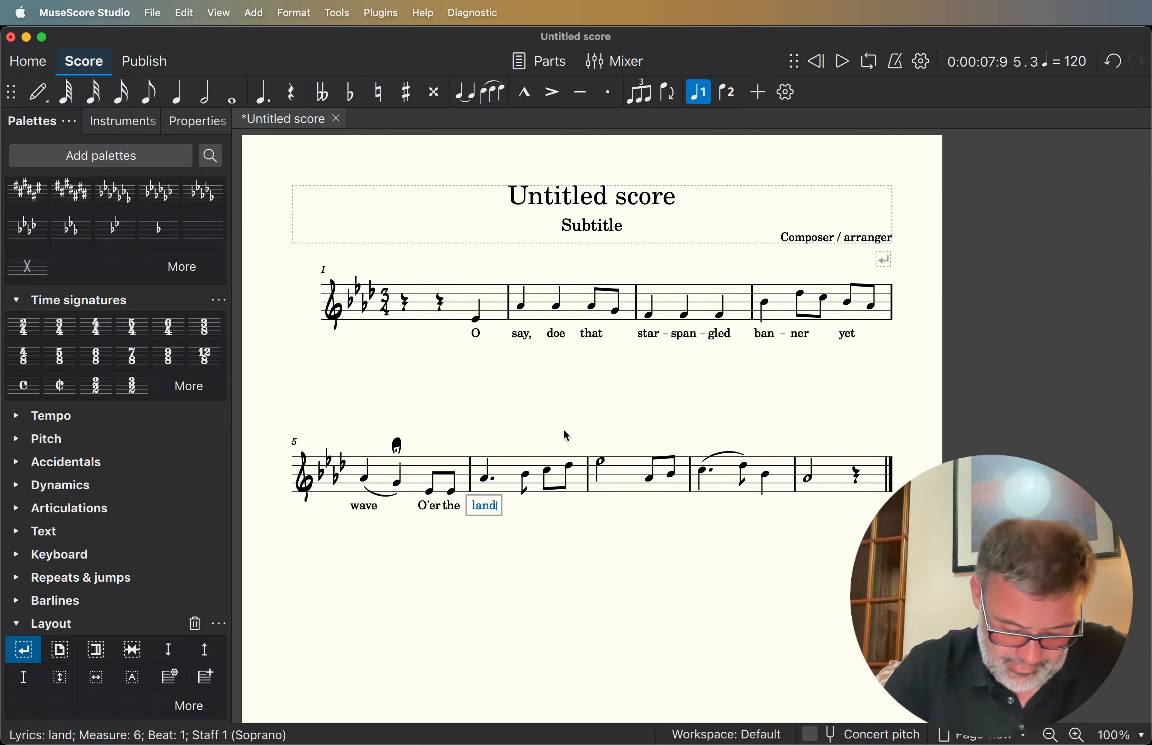
Add a slur from the dotted quarter note to the following eighth note in measure 6.
left_click(486, 482)
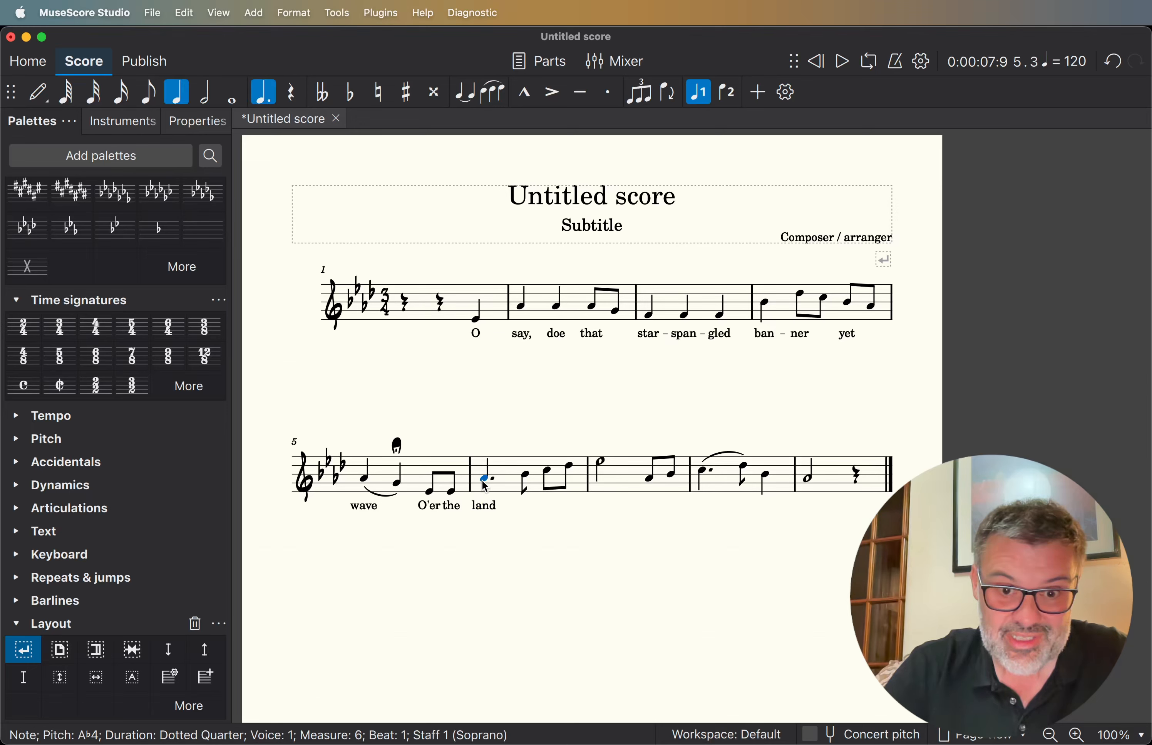
left_click(527, 480, "shift")
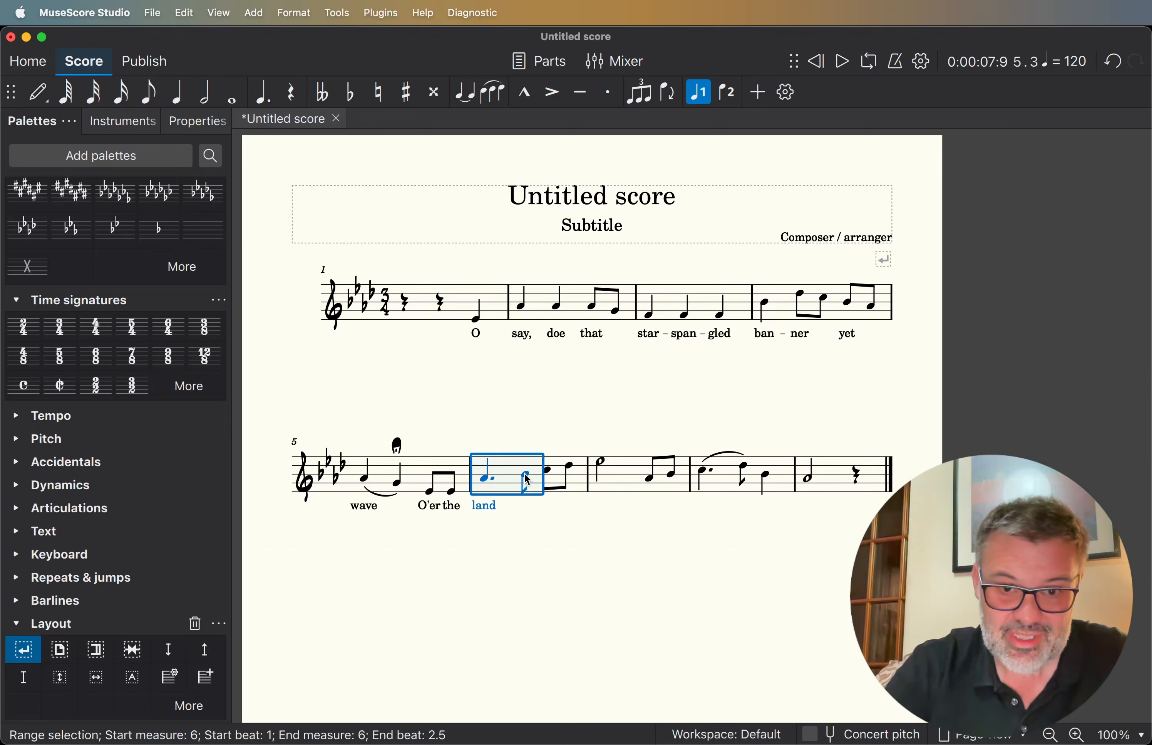
key("s")
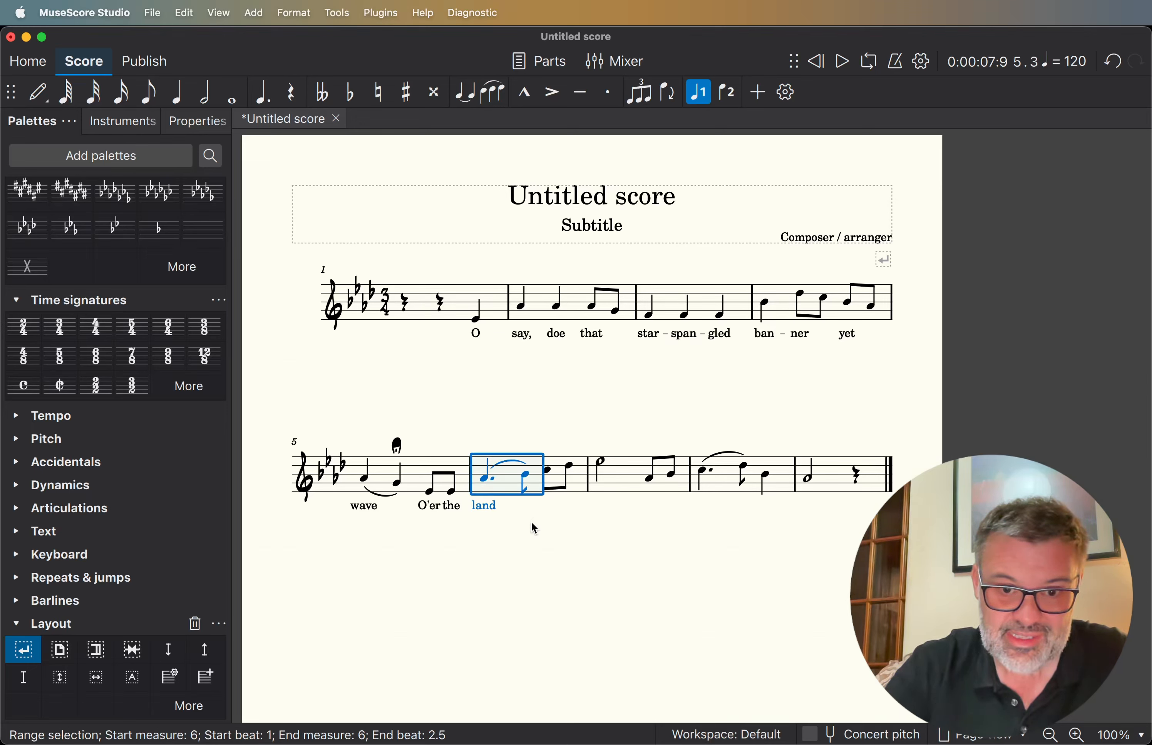
Enter the lyrics "of" and "the" under beat 3 of measure 6 and "free" under the half note of measure 7.
left_click(529, 472)
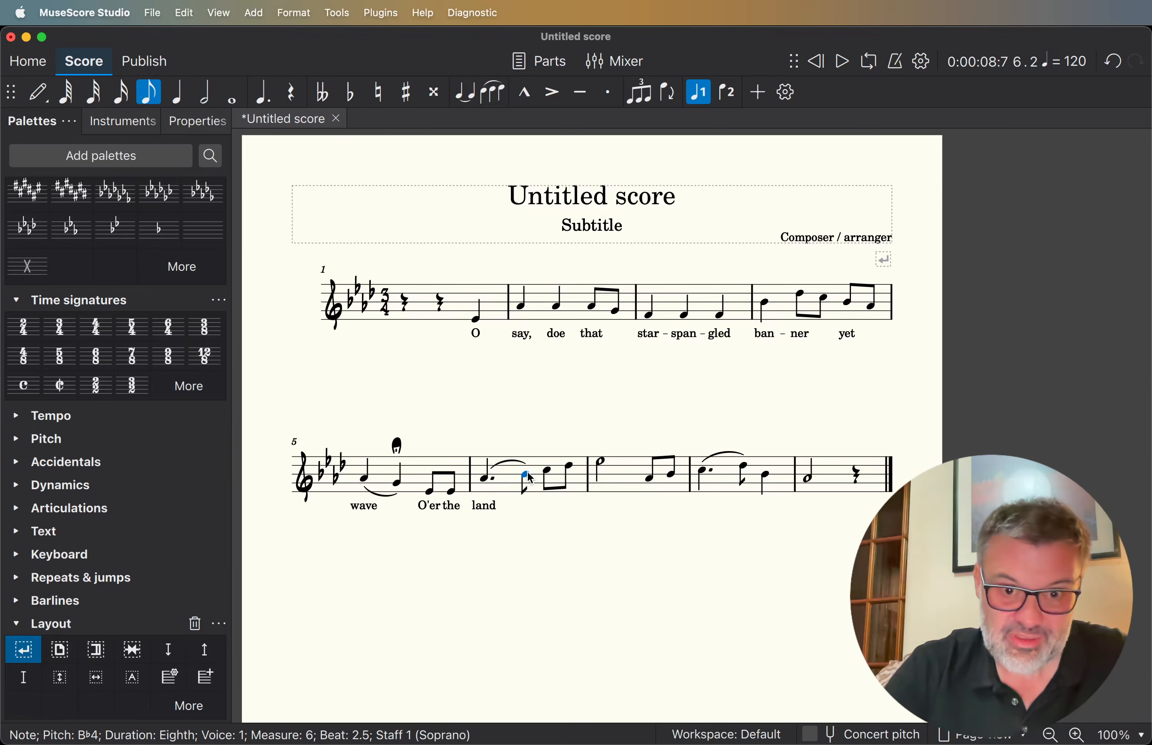
left_click(548, 468)
key("super+l")
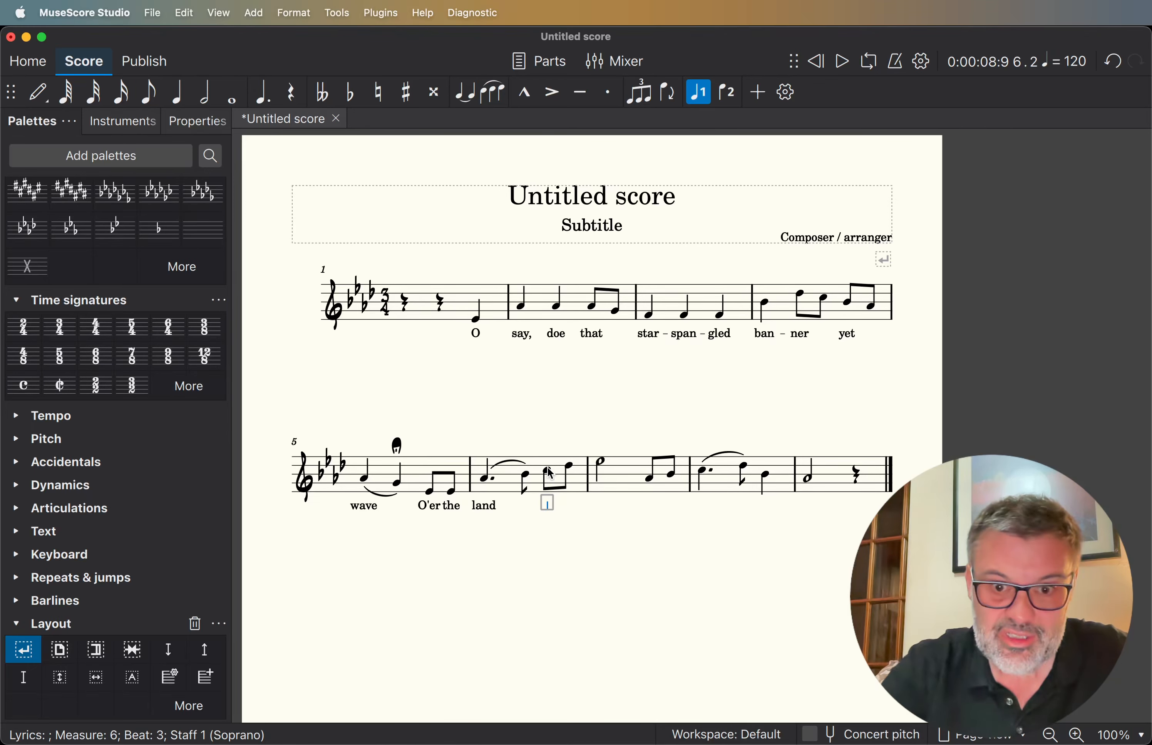
type("of the ")
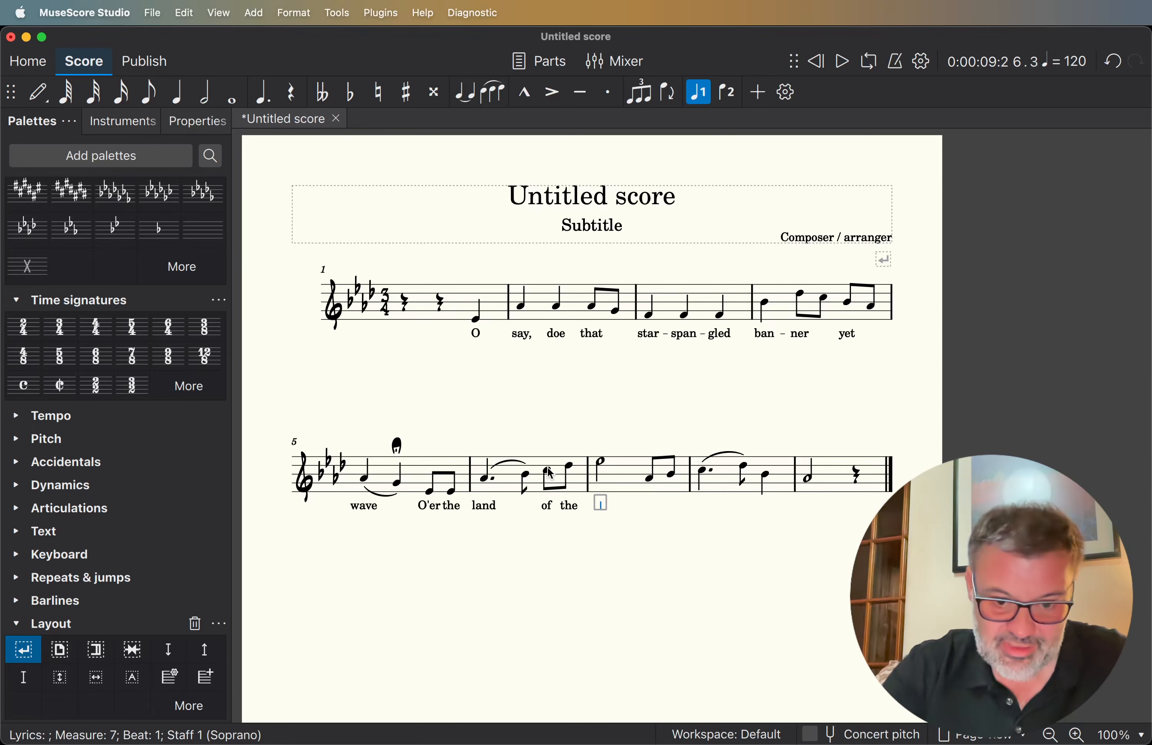
type("free")
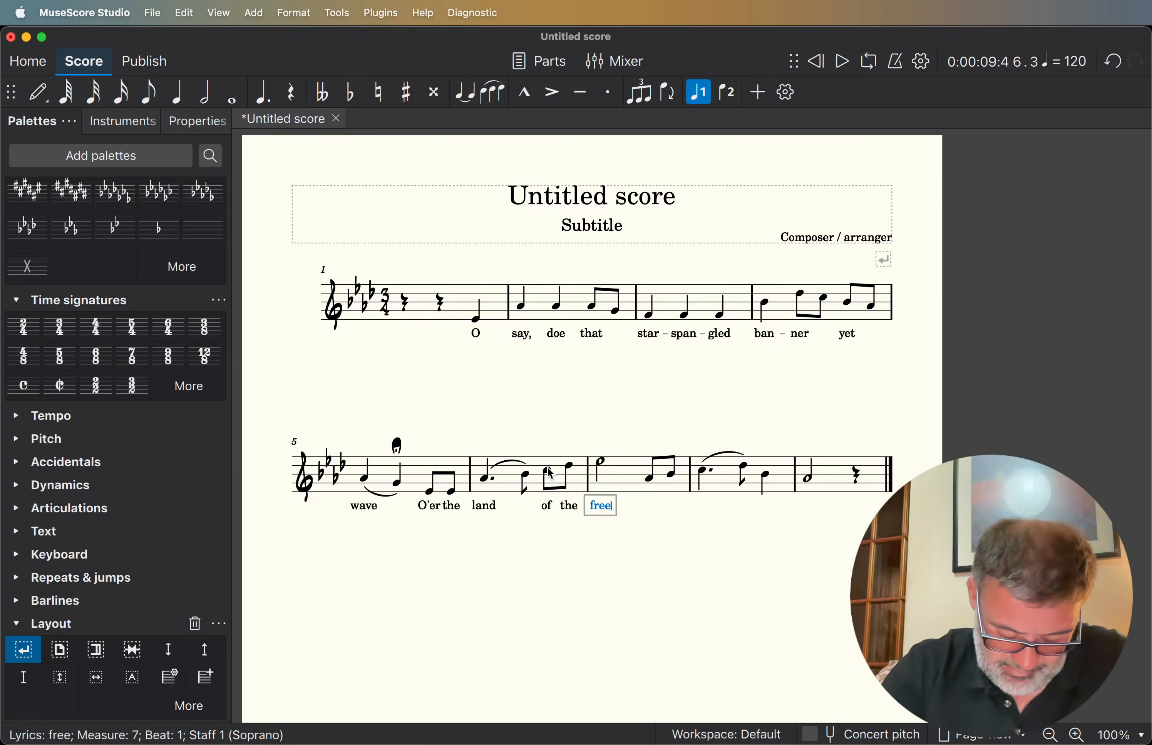
Enter the lyrics "and the home of the brave?" from beat 3 of measure 7 through measure 9, one word per note except the slurred eighth.
key("space")
type("an")
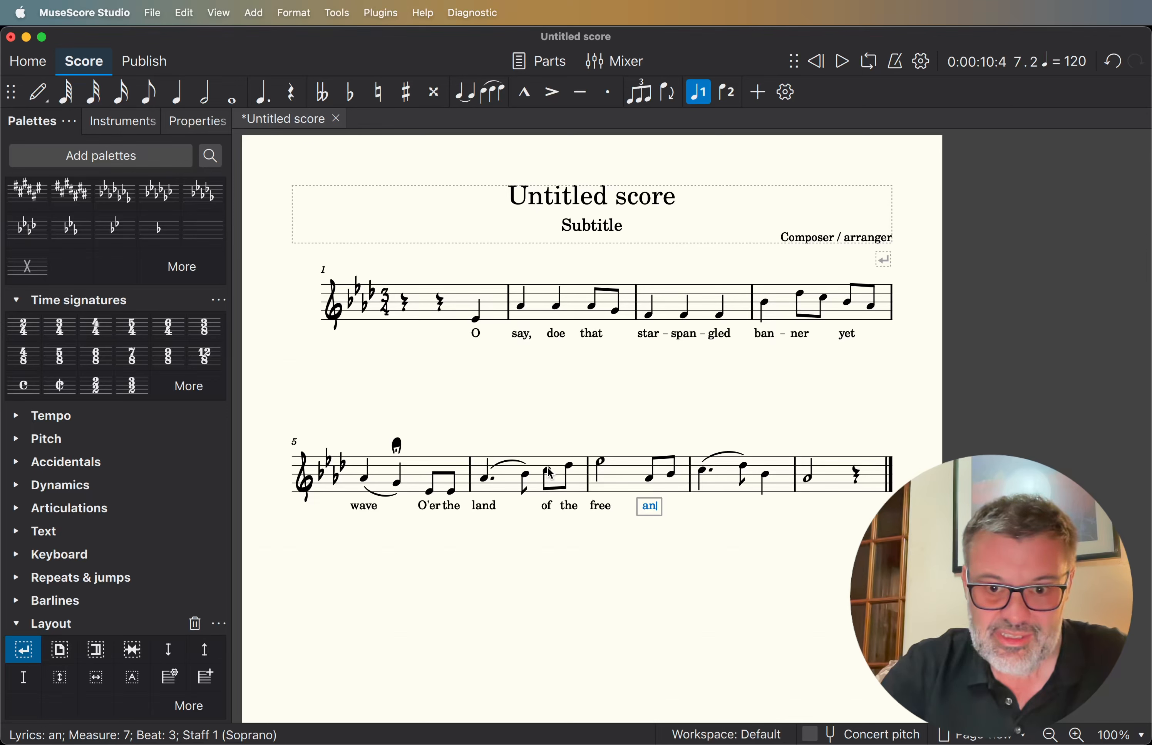
type("d the h")
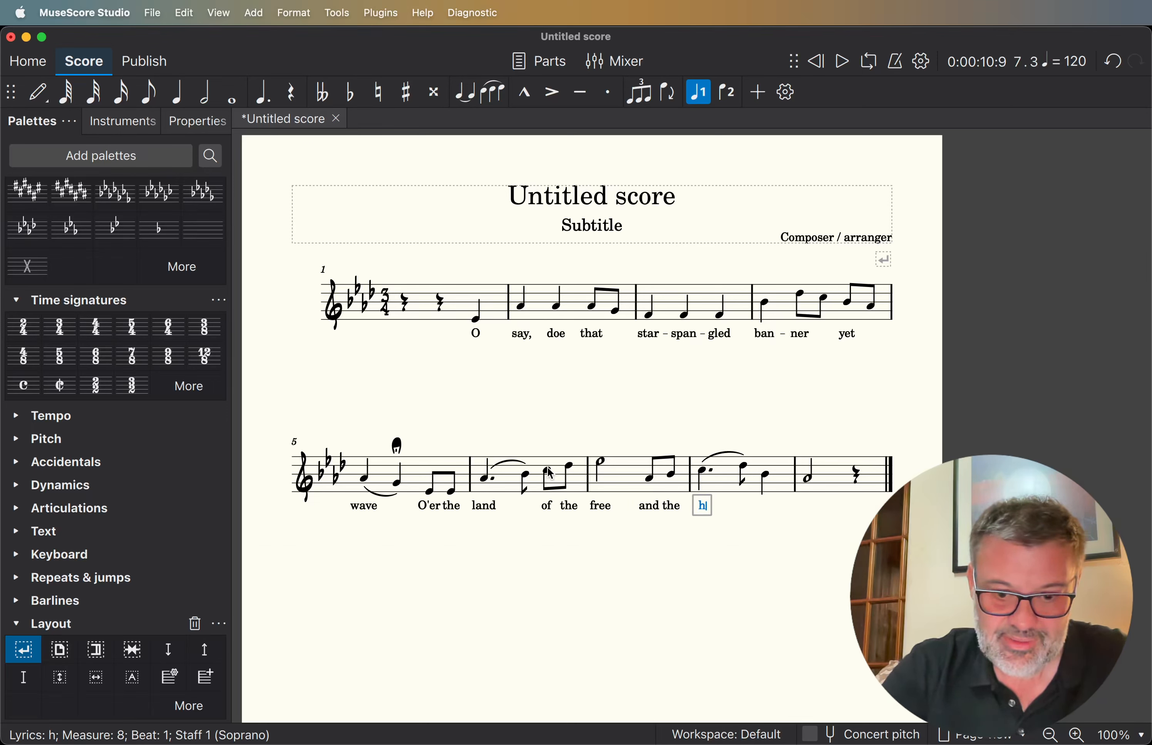
type("ome of the ")
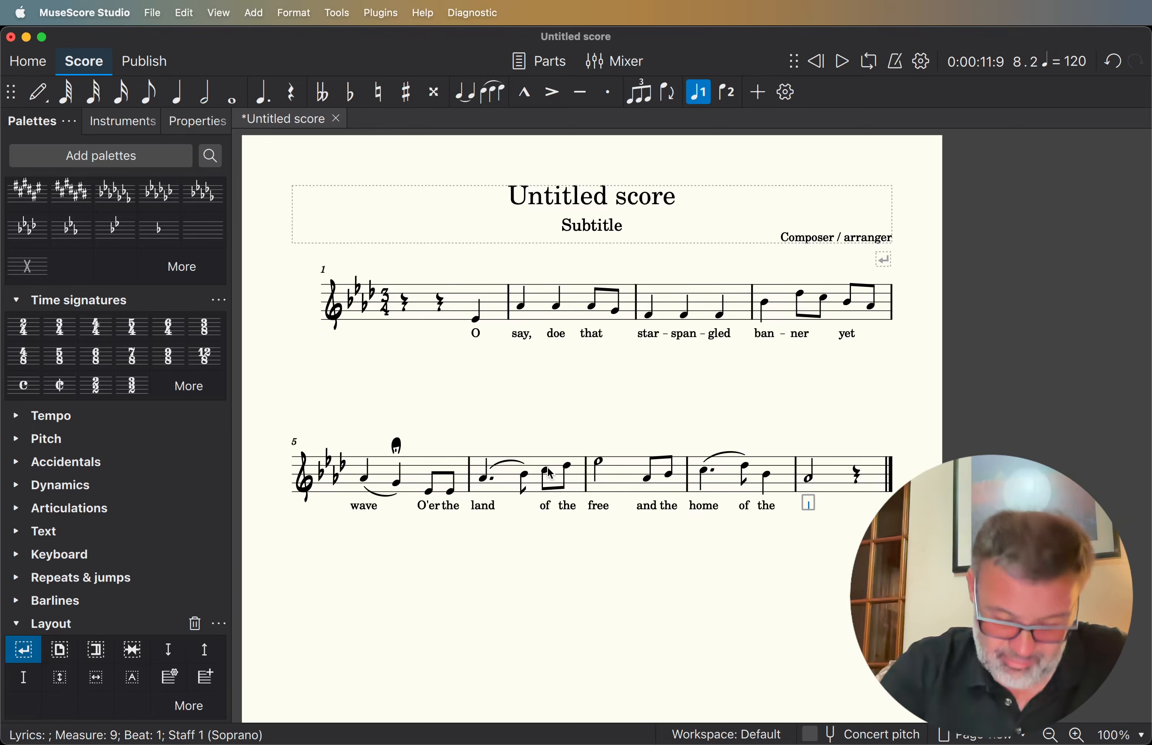
type("brave")
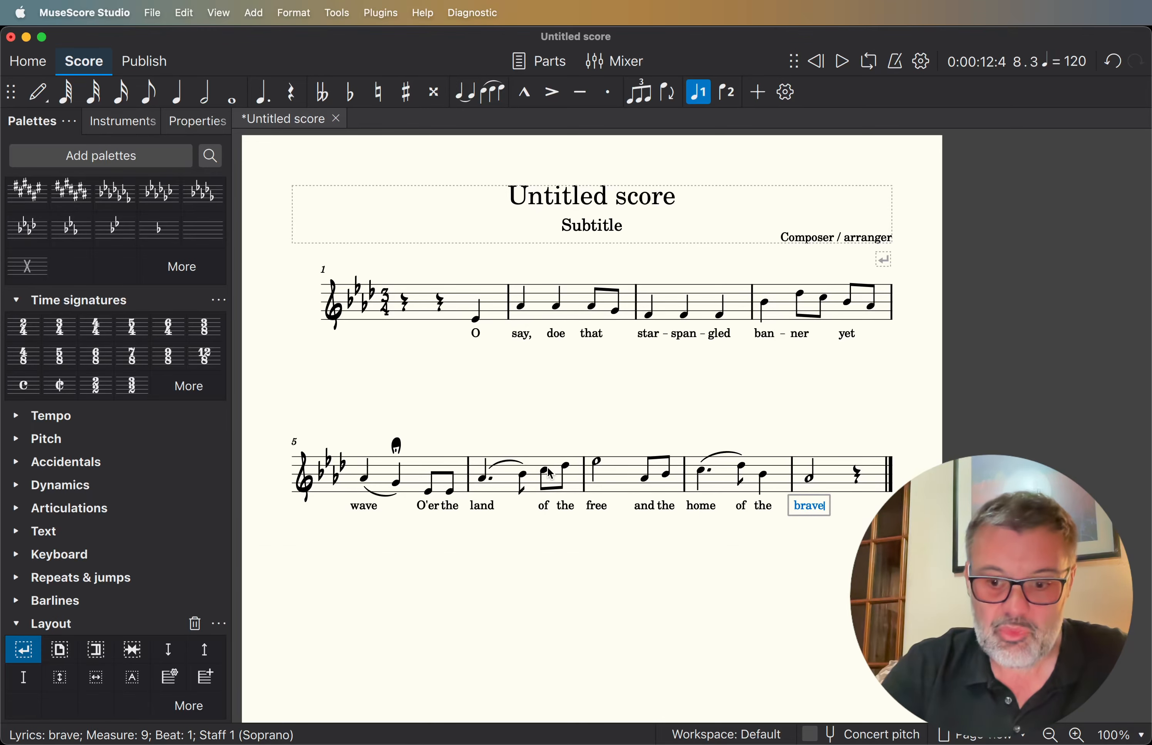
type("?")
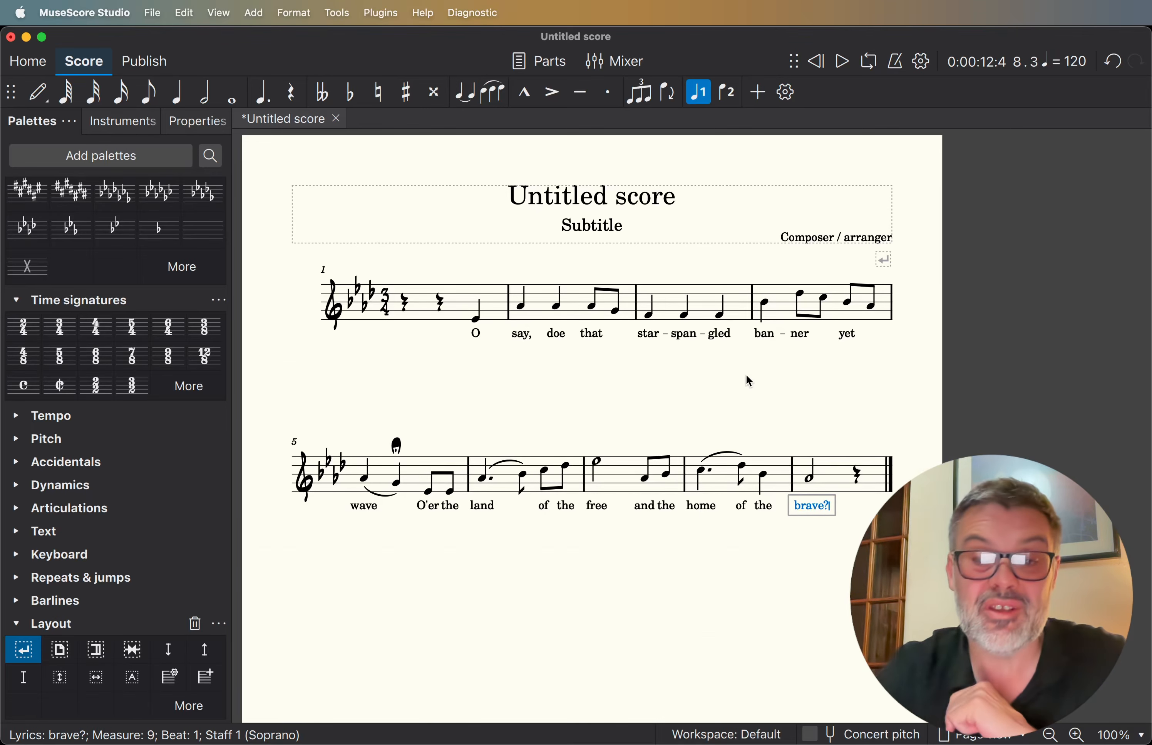
key("Escape")
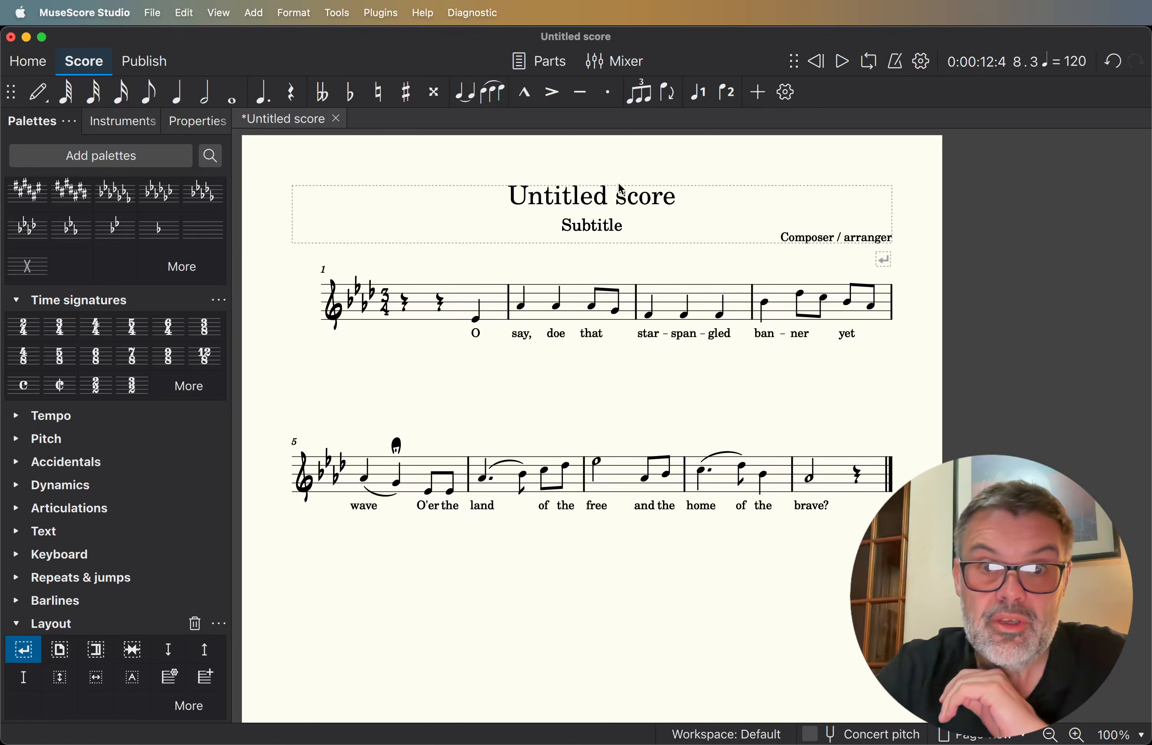
Change the score title to "The Star Spangled Banner".
left_click(612, 211)
double_click(616, 196)
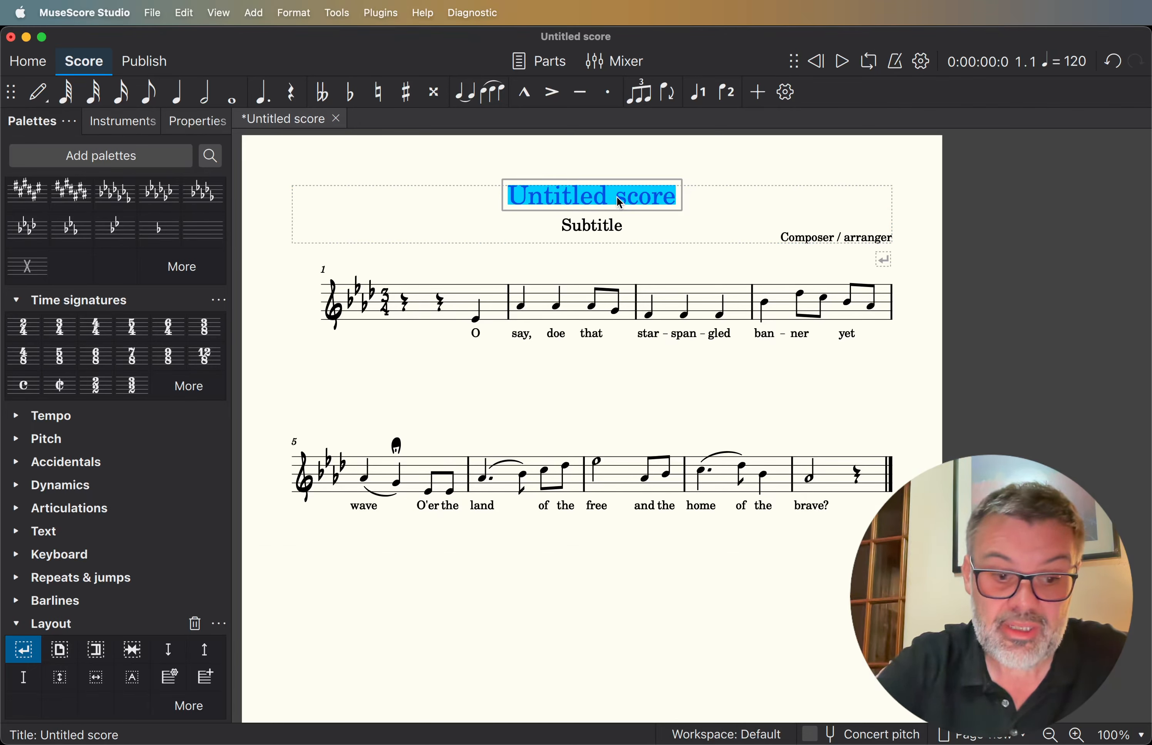
type("The St")
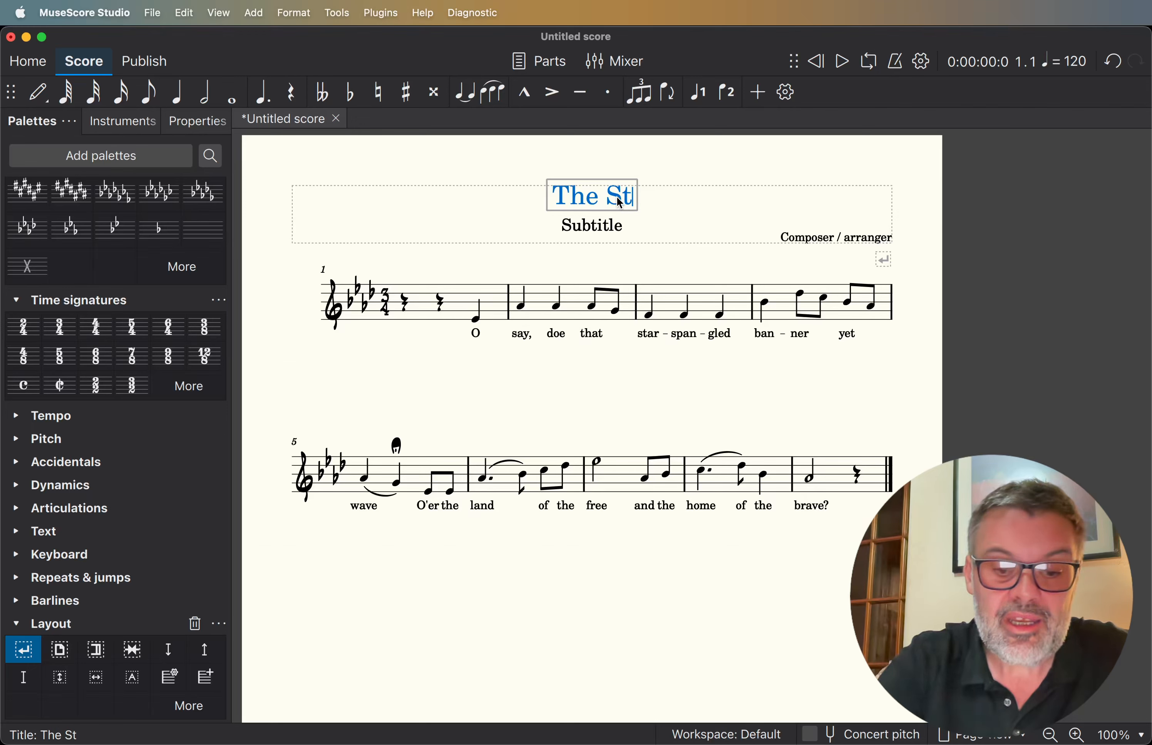
type("ar Spa")
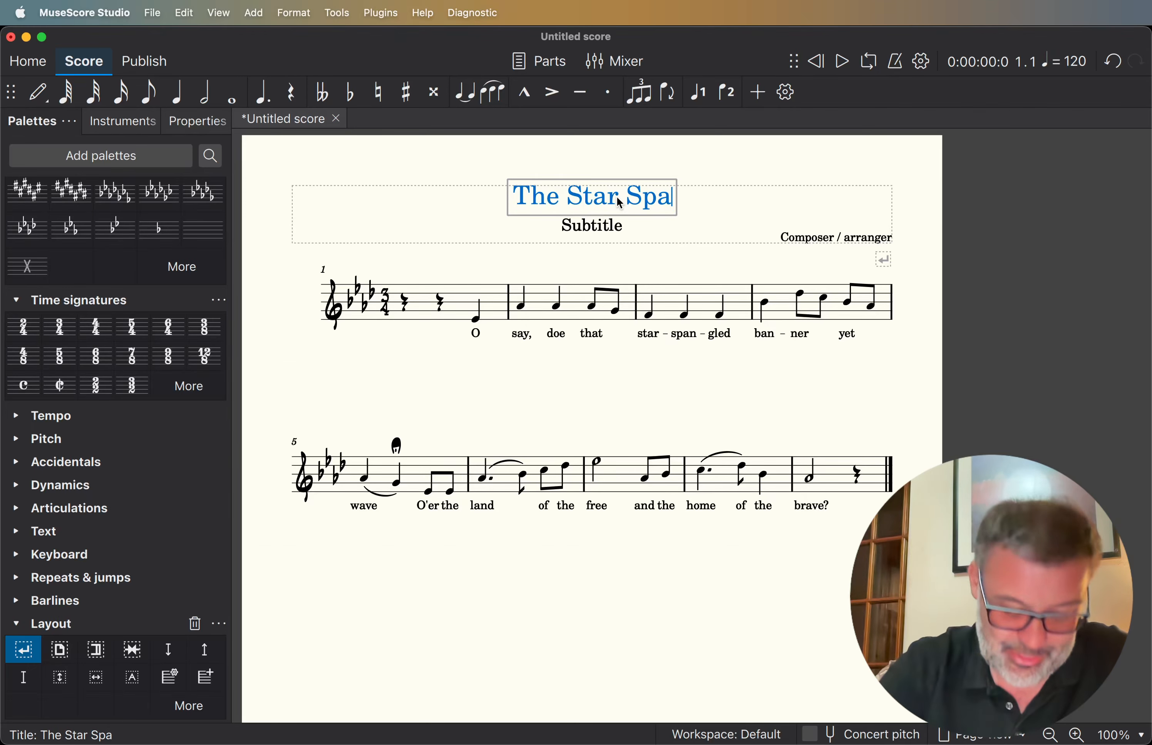
type("ngl")
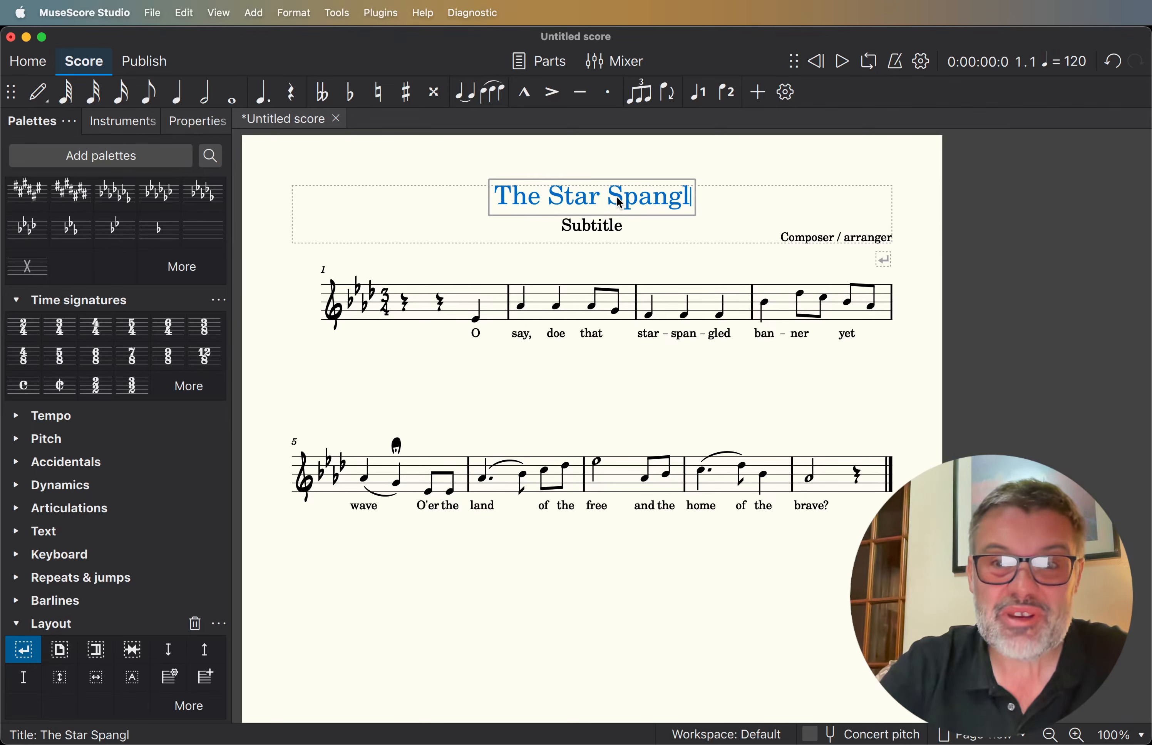
type("ed Banner")
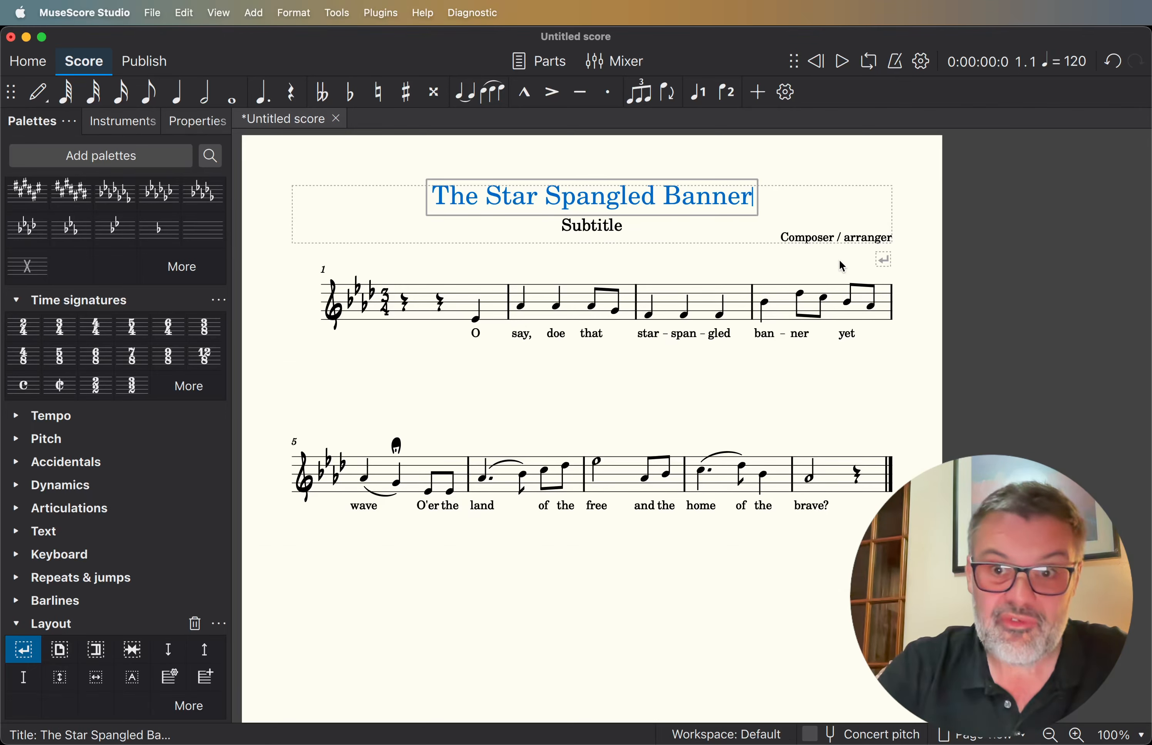
Replace the composer / arranger text with "Francis Key Scott / John Stafford".
left_click(815, 232)
left_click(808, 237)
double_click(808, 236)
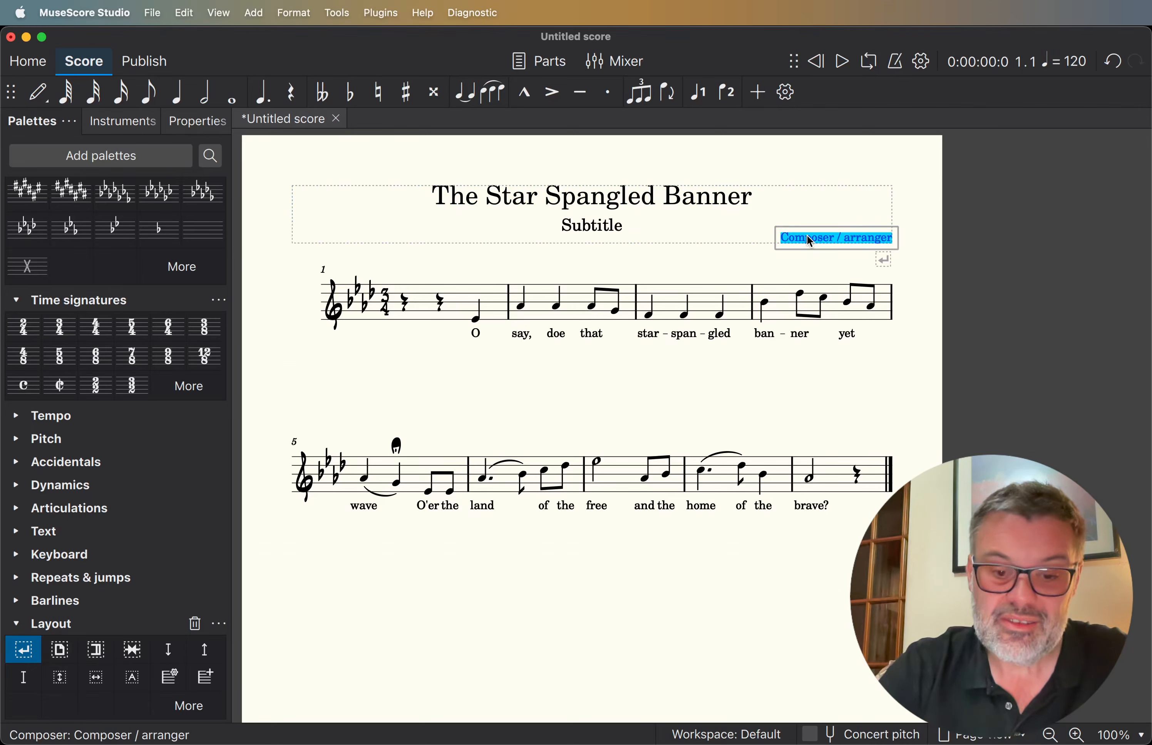
type("Fra")
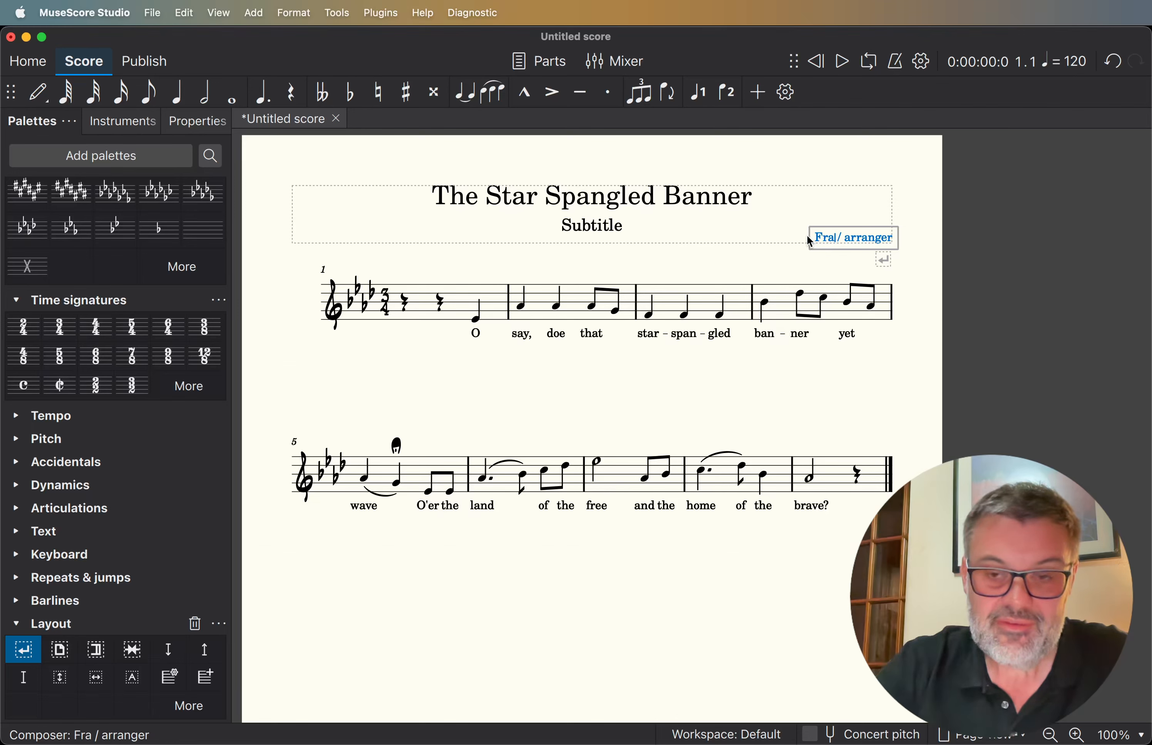
type("ncis Ke")
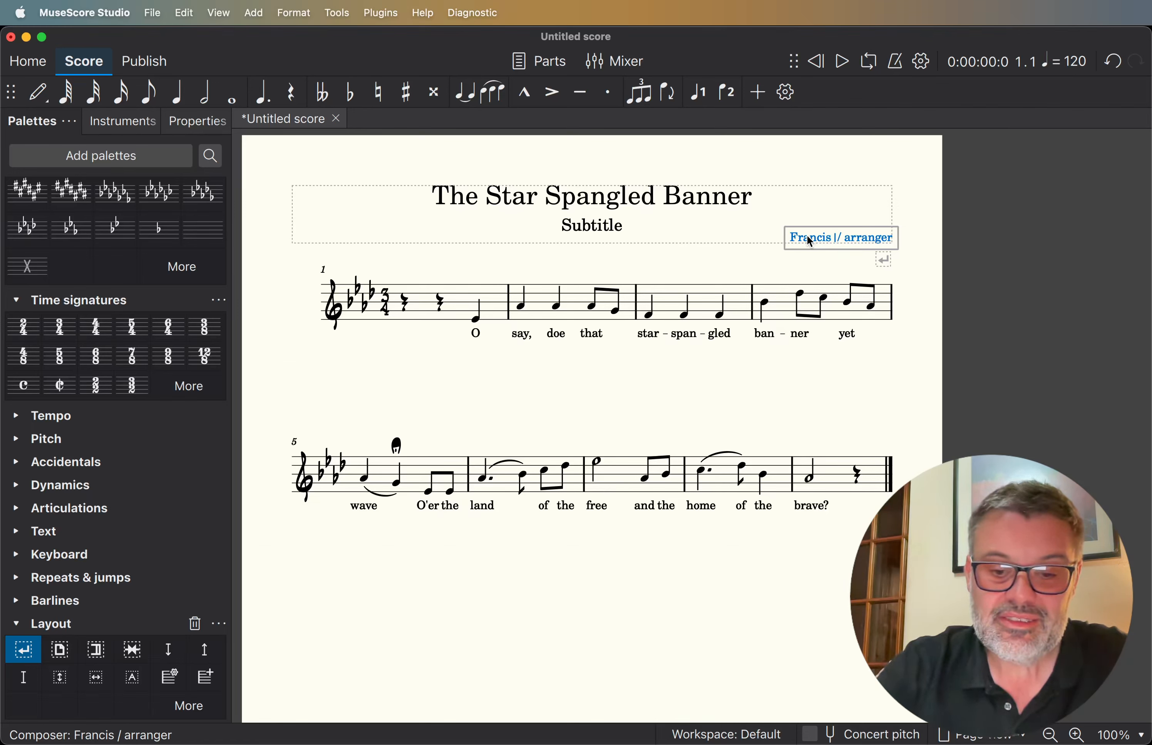
type("y Sco")
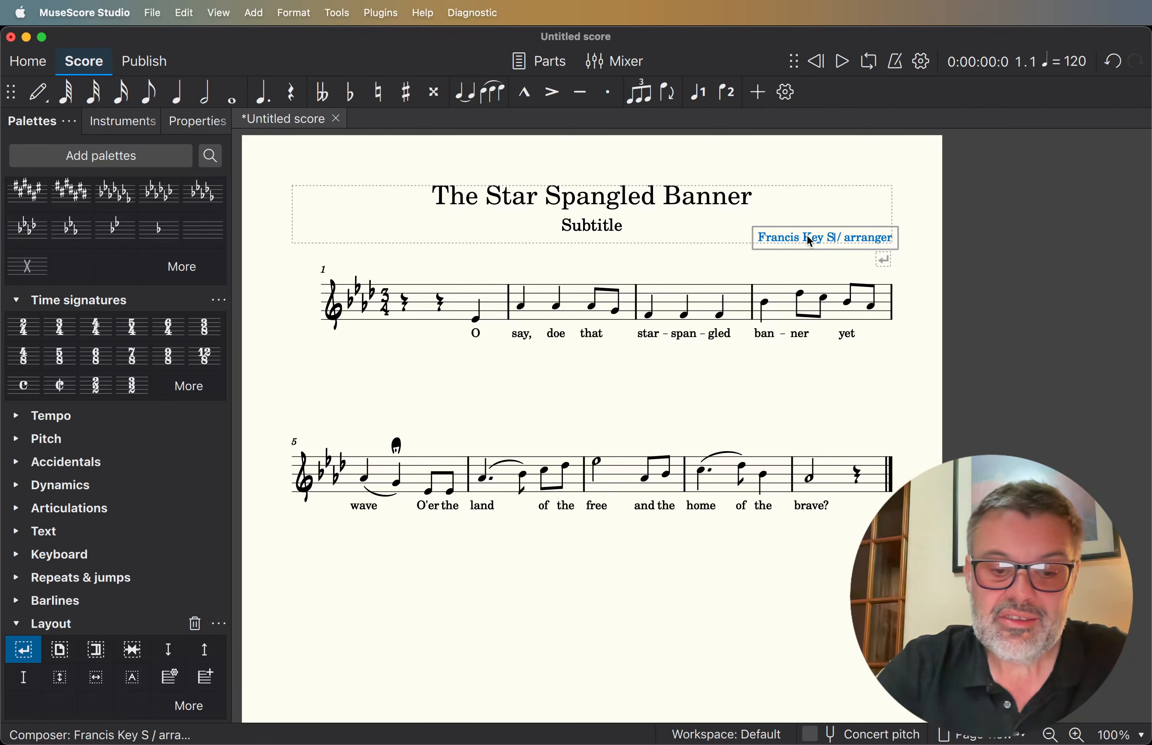
type("tt")
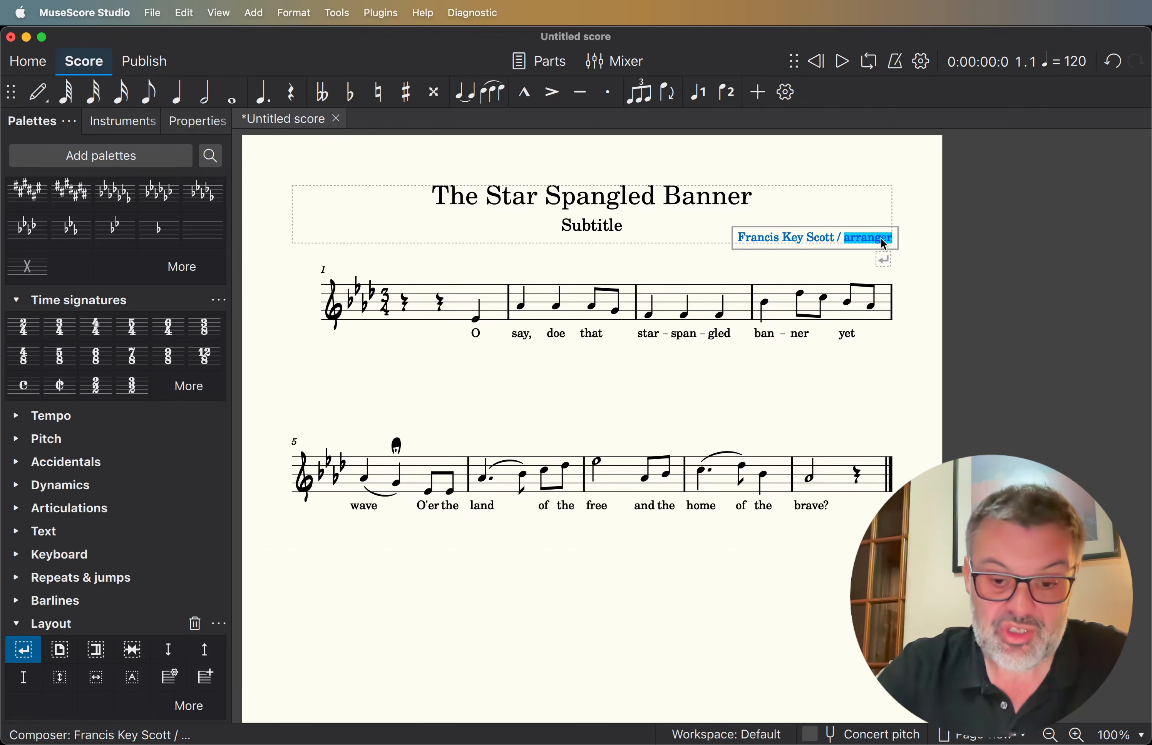
type("J")
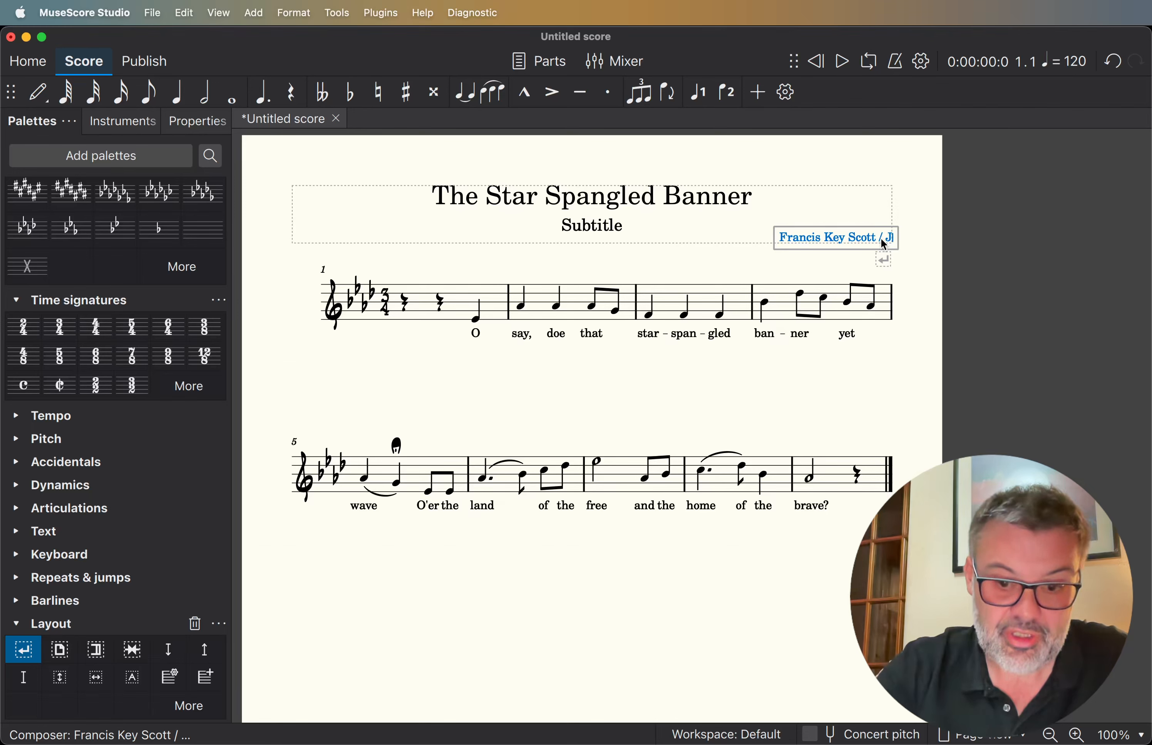
type("ohn Stafford")
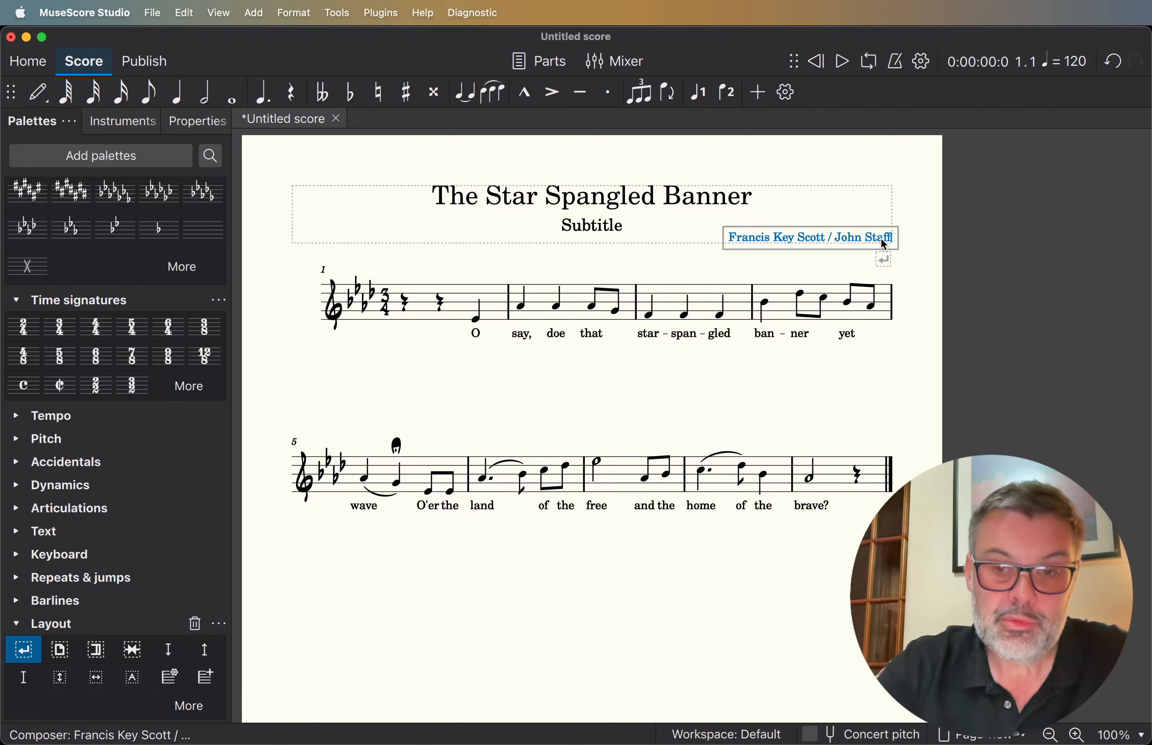
Replace the subtitle placeholder with "July 4th".
left_click(611, 231)
double_click(611, 231)
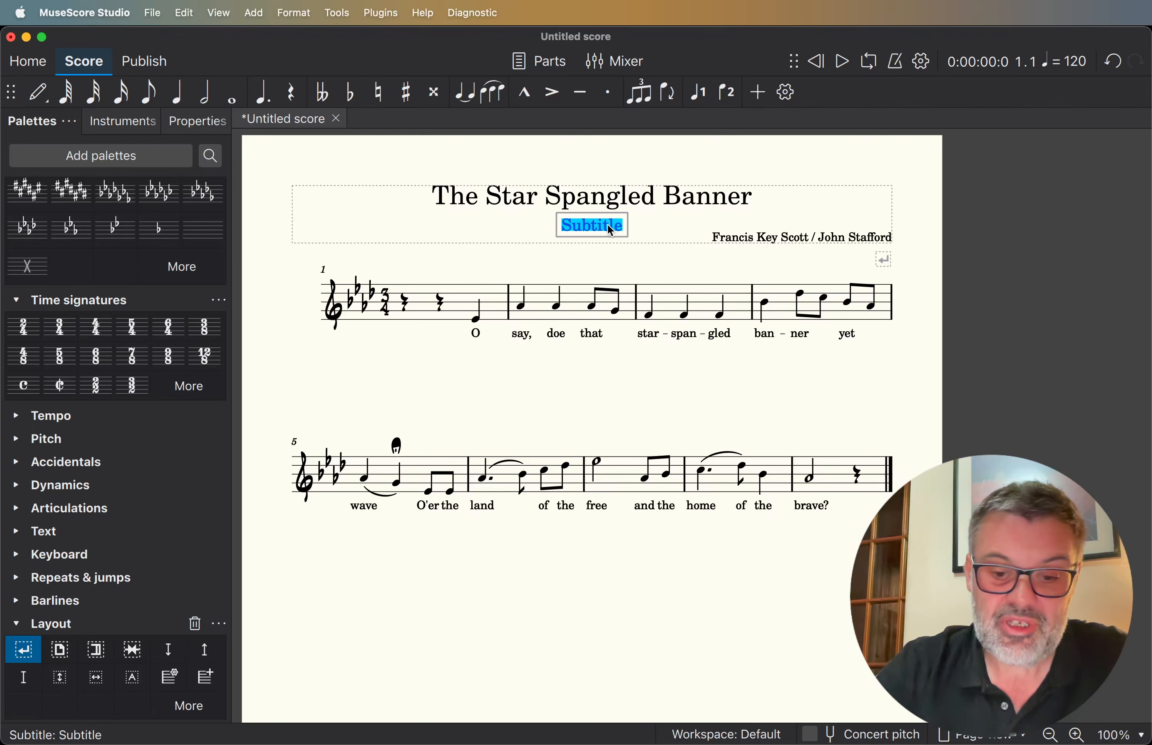
type("July 4th")
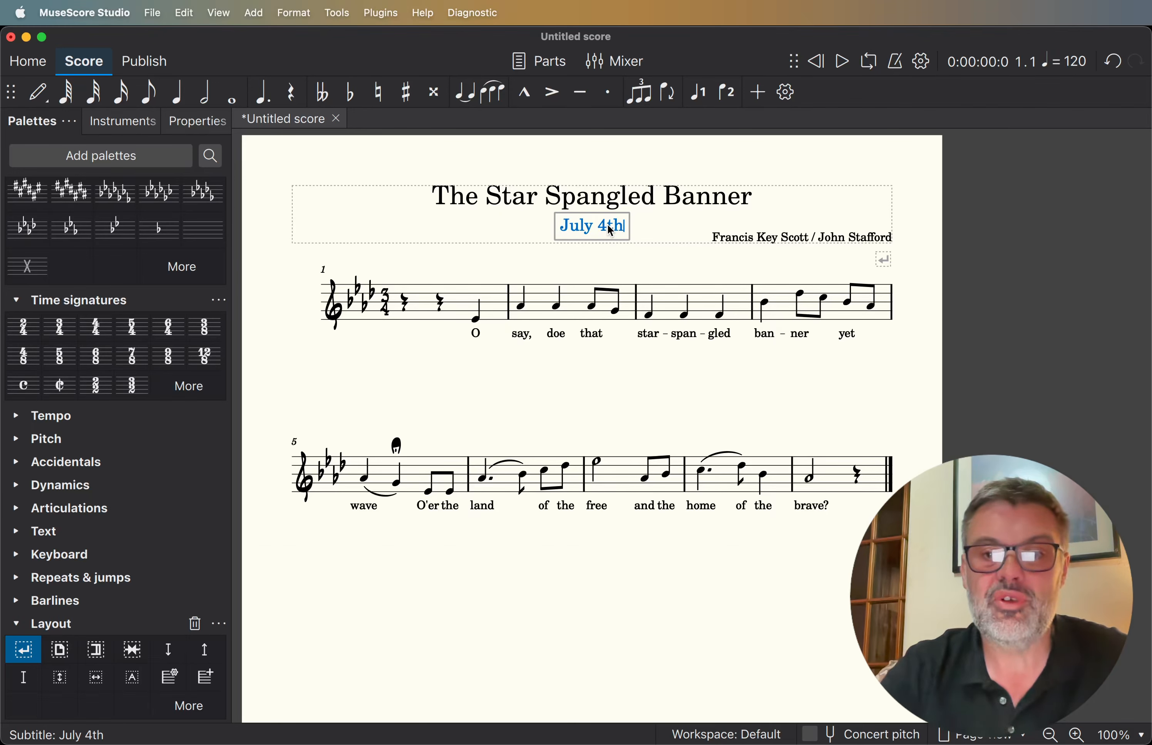
left_click(513, 391)
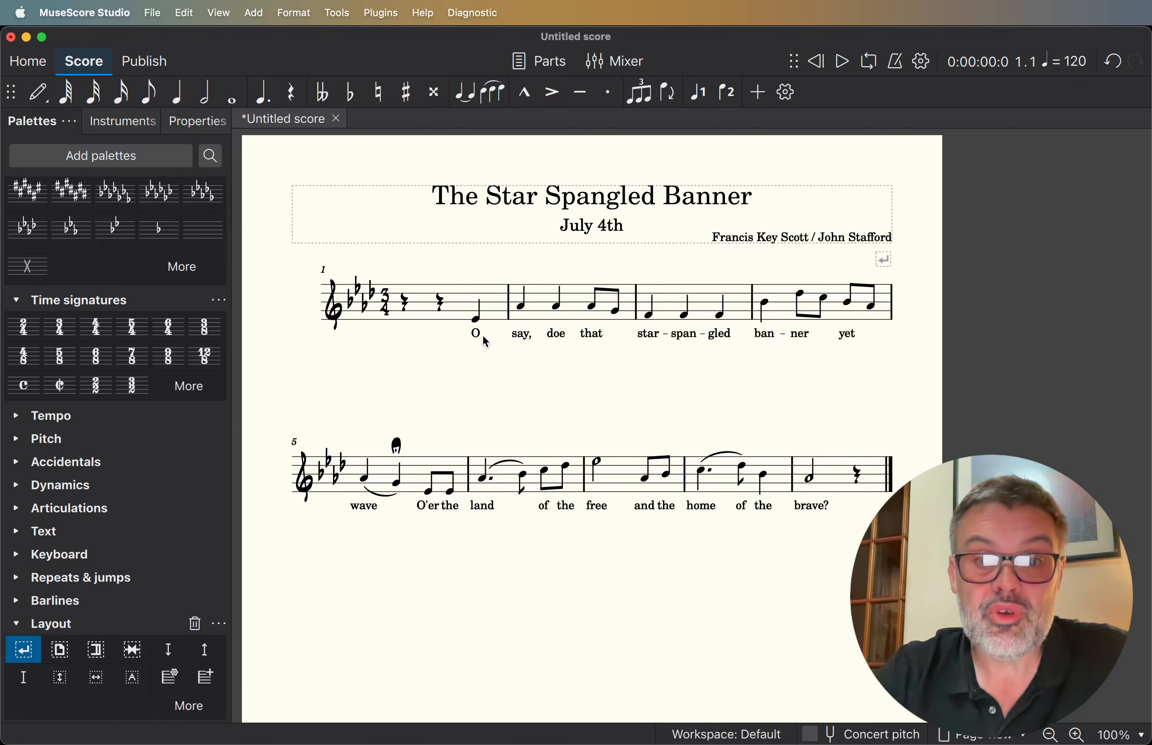
Select the whole score and run the Color Notes plugin on it.
key("super+a")
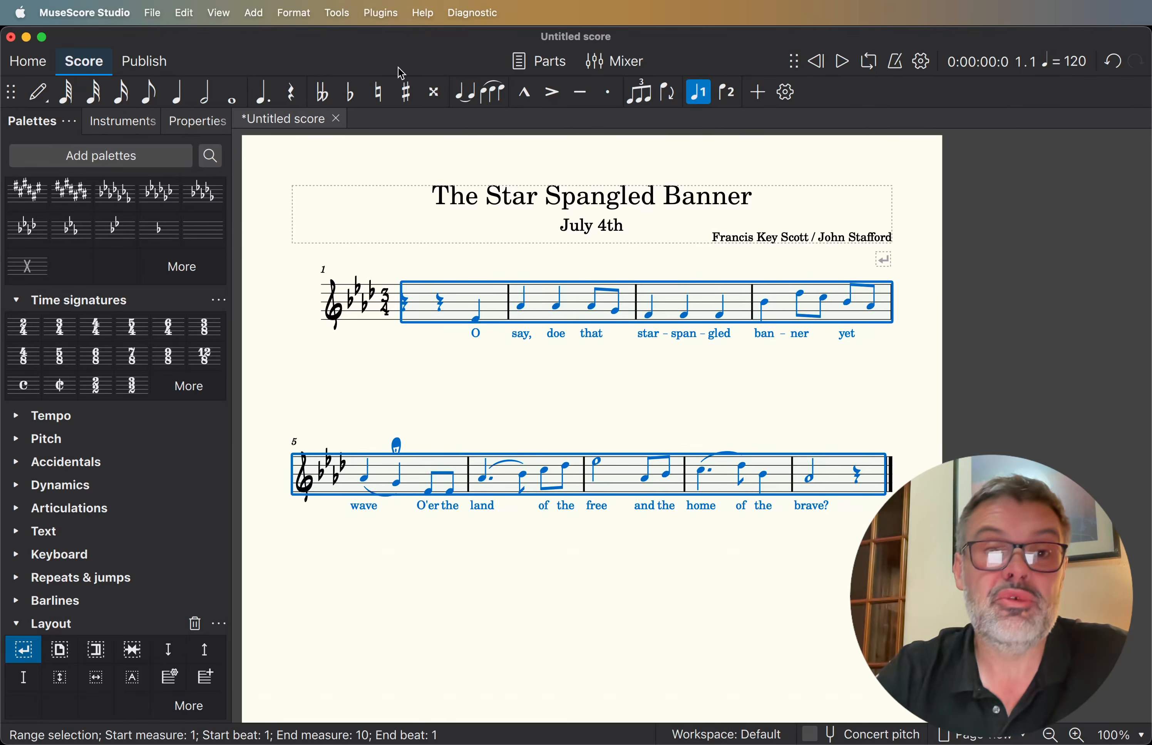
left_click(338, 14)
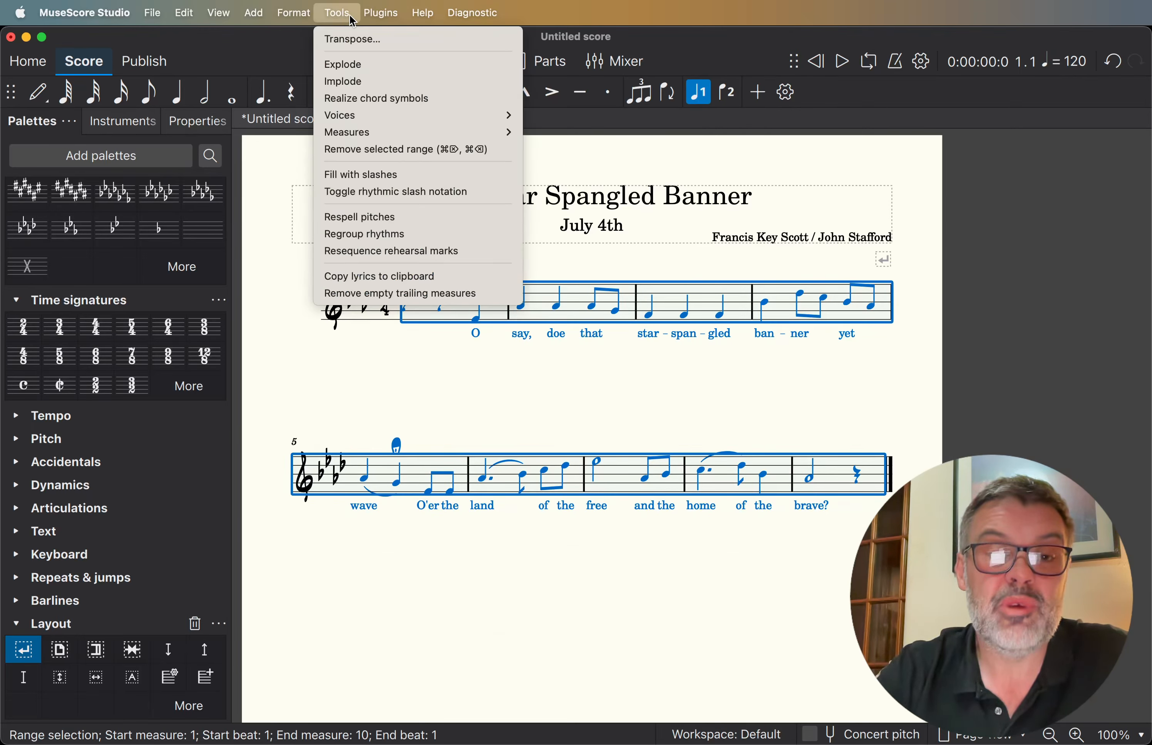
mouse_move(380, 13)
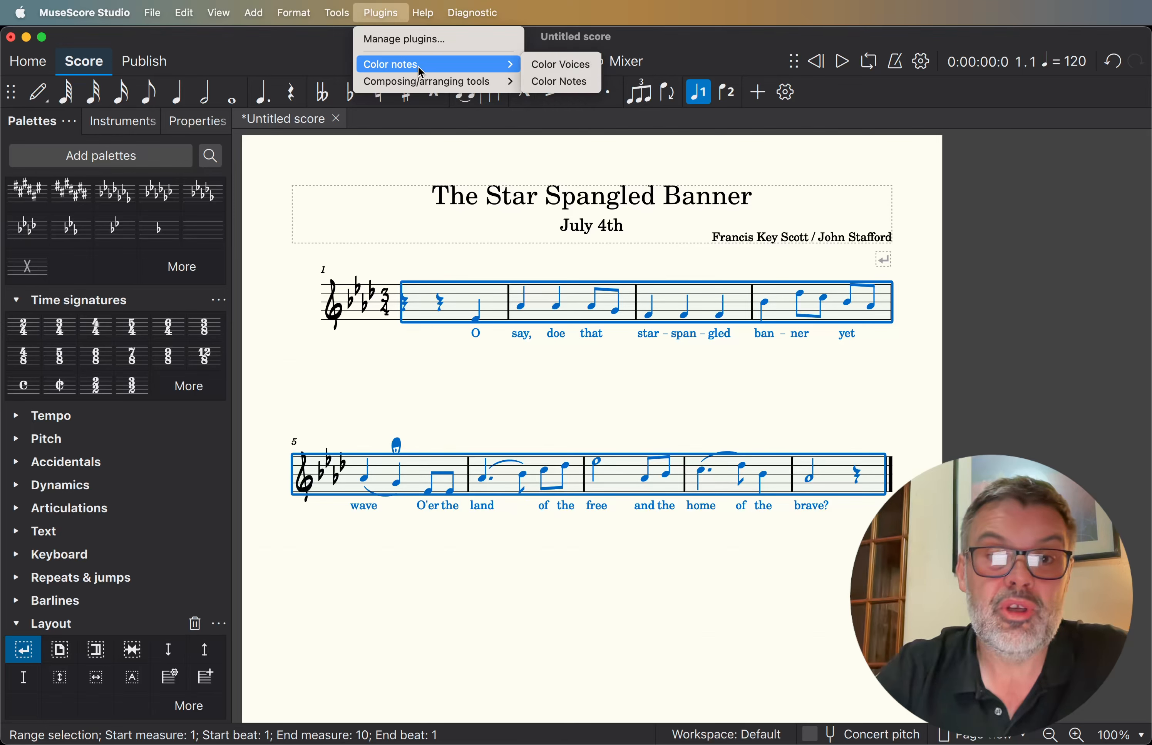
left_click(541, 79)
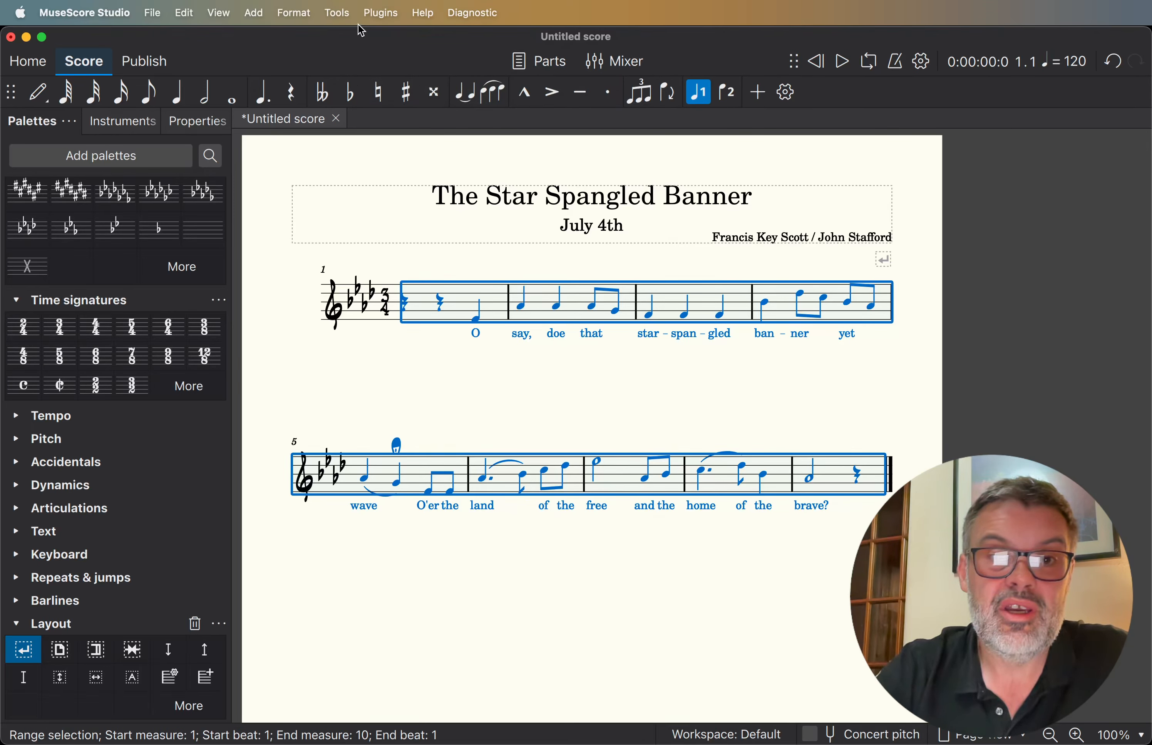
Run the Note Names plugin to label every note of the soprano melody with its pitch name.
left_click(341, 15)
mouse_move(381, 20)
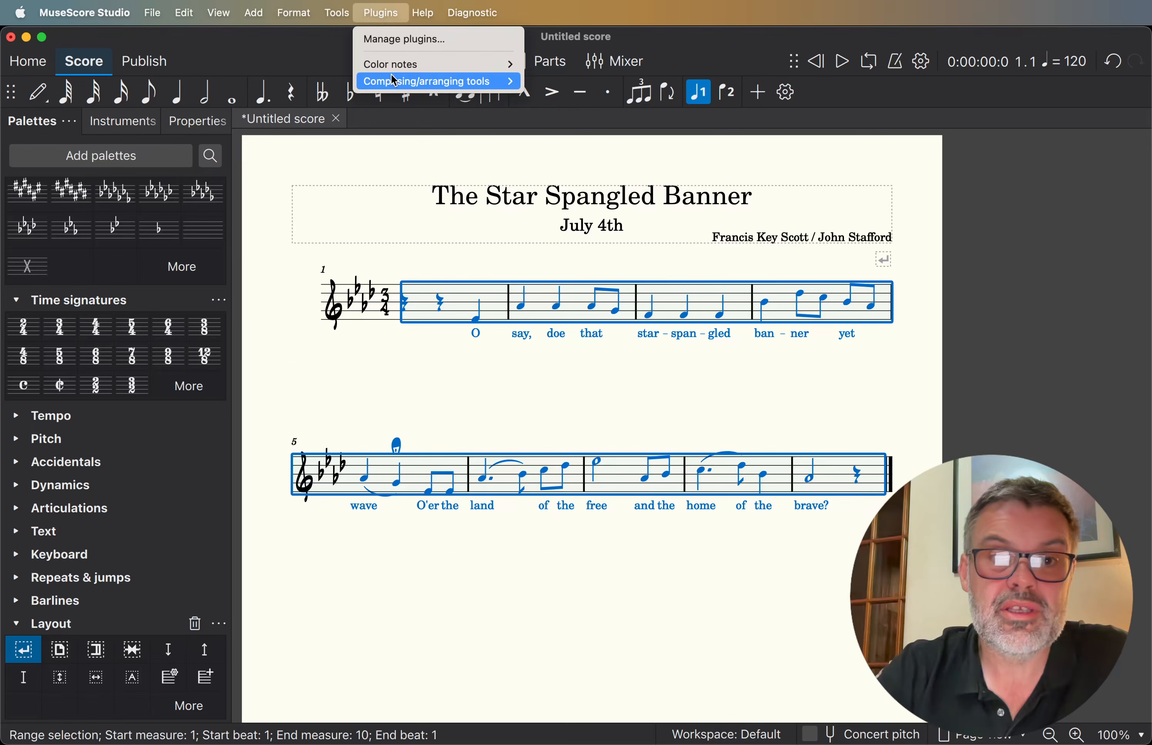
mouse_move(438, 81)
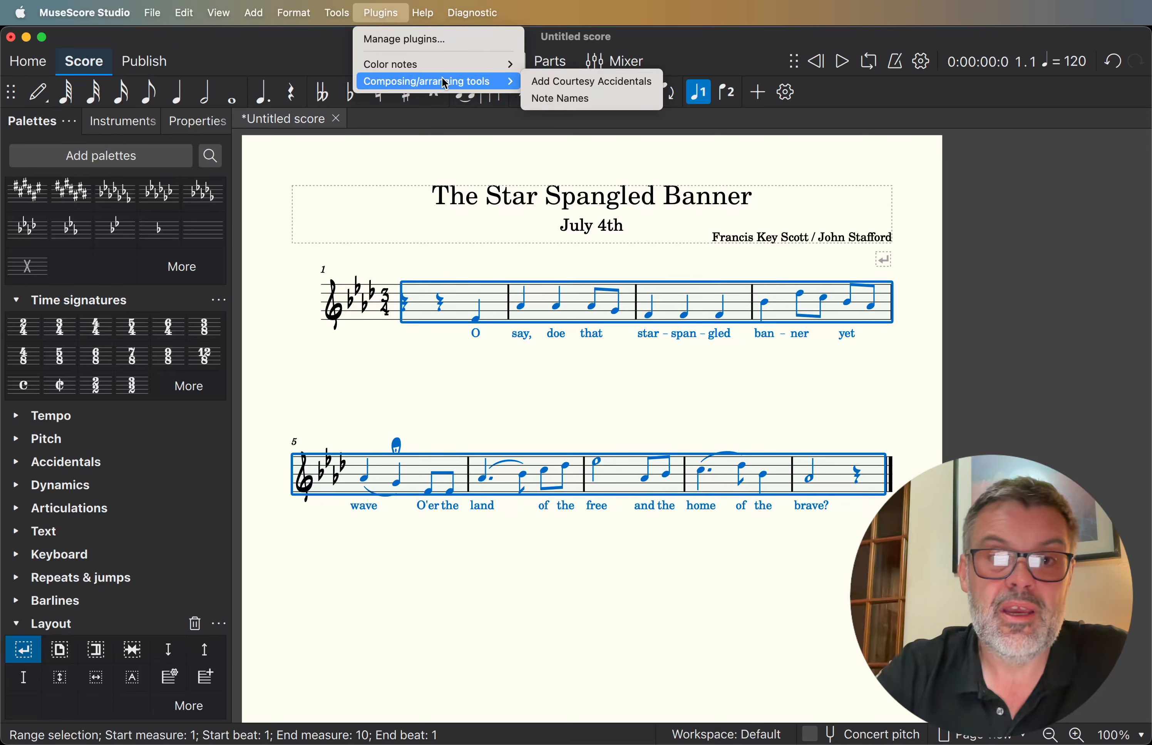
left_click(561, 99)
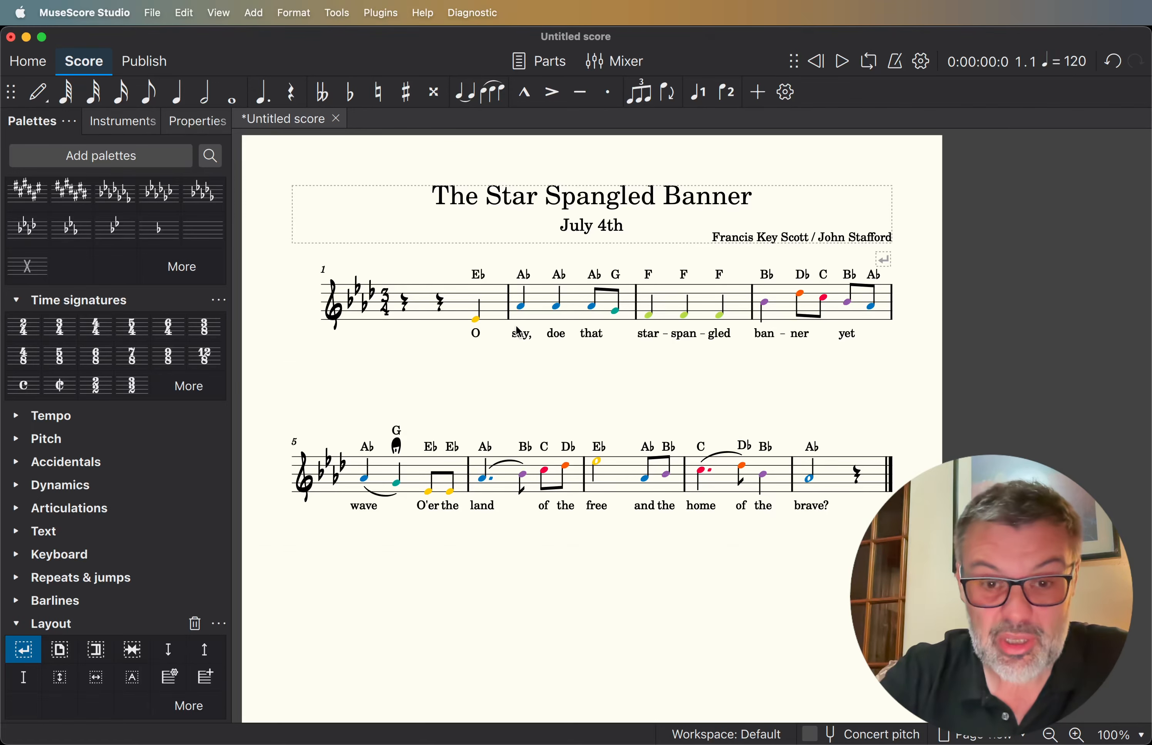
left_click(478, 321)
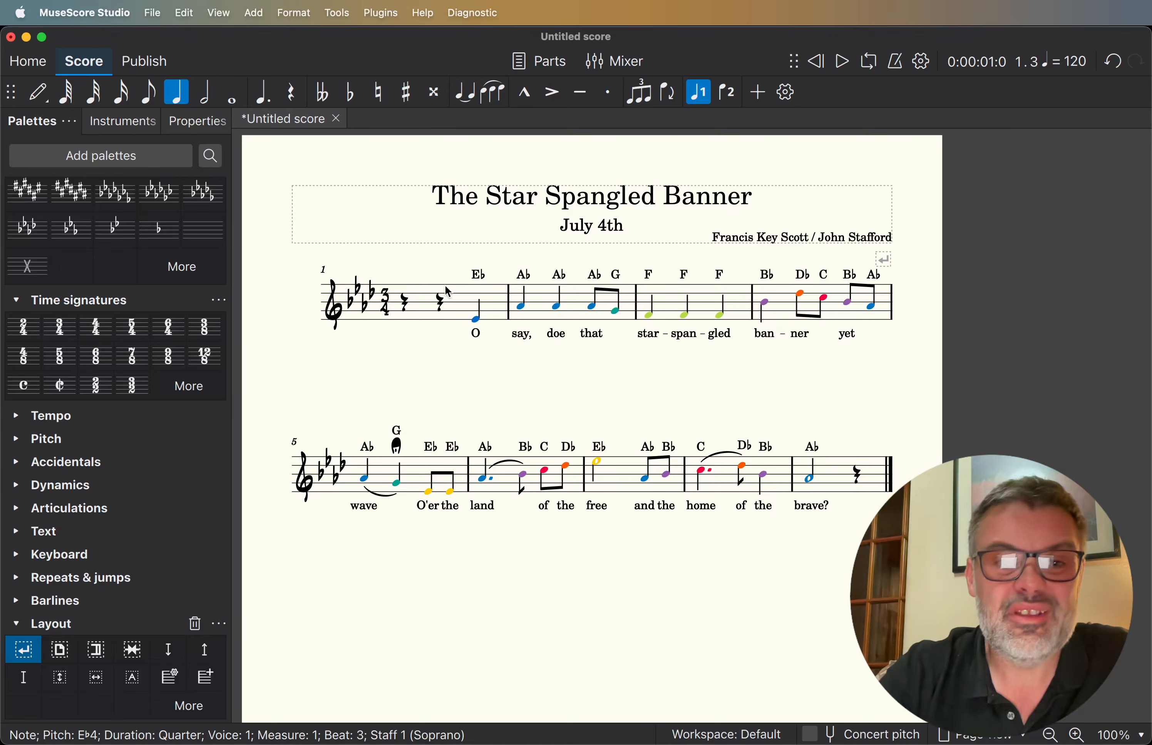
Paste the triad list from Ab Major (I) to G diminished (vii°) as title-frame text, one chord per line, and shift the title clear of it.
left_click(319, 212)
right_click(319, 212)
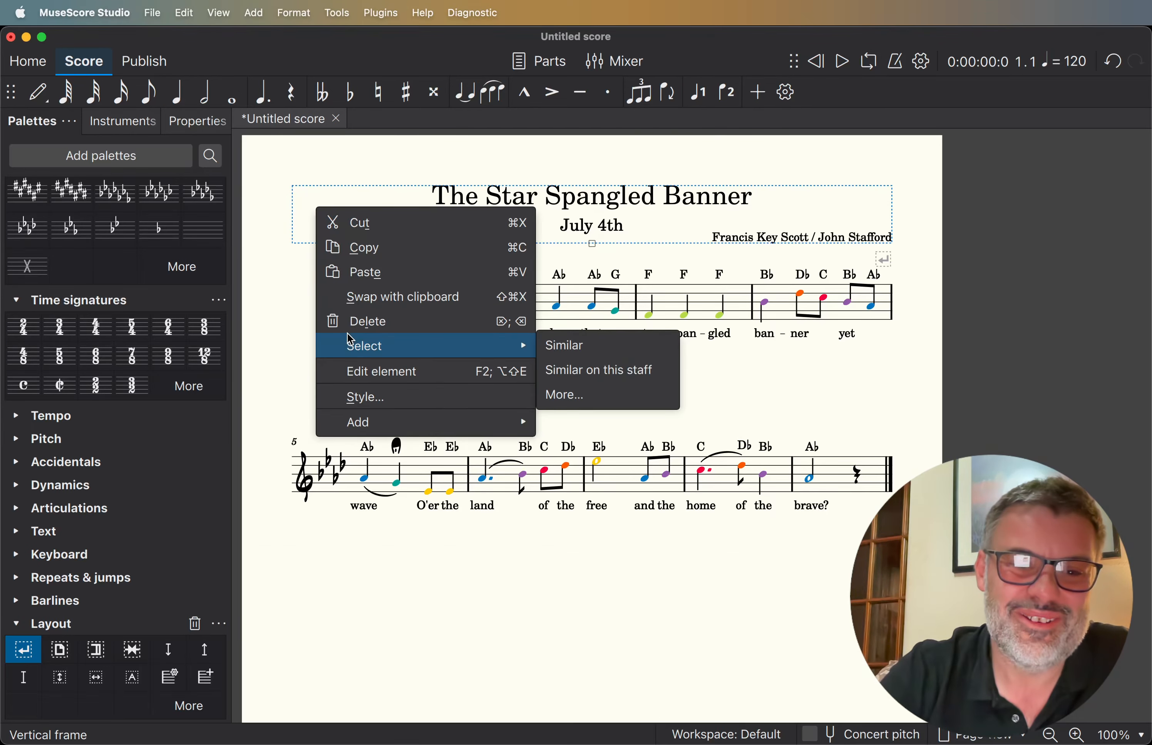
mouse_move(425, 421)
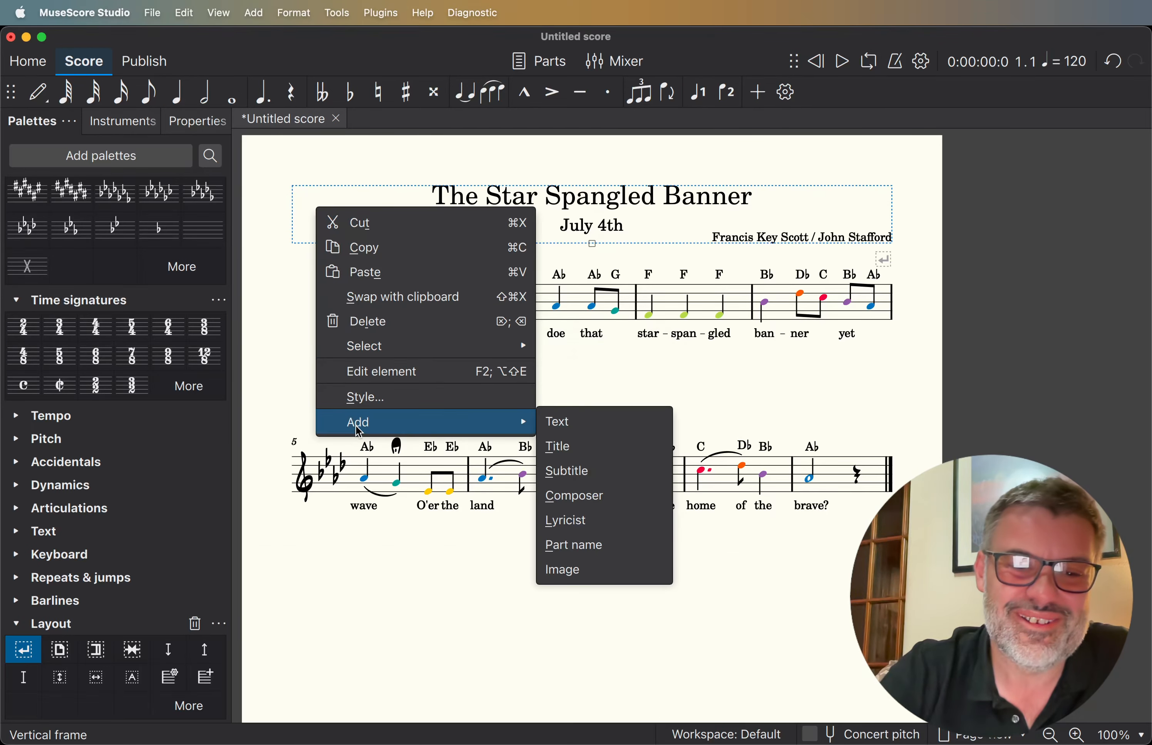
left_click(603, 431)
key("super+v")
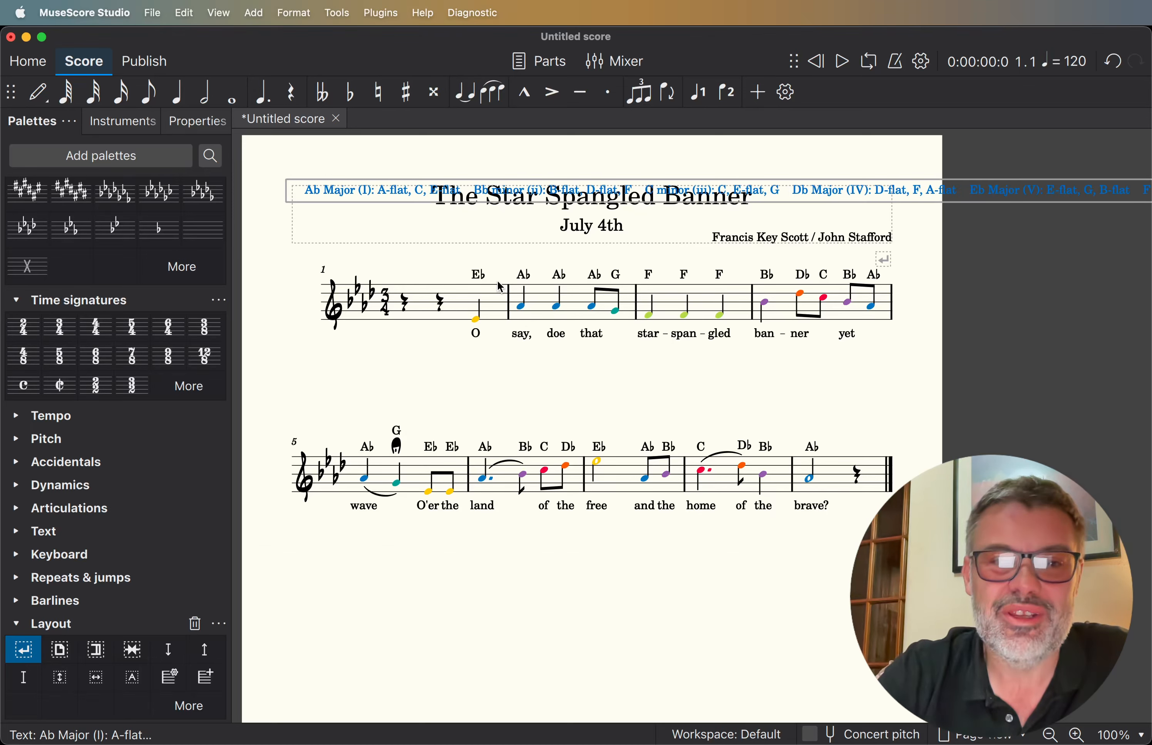
key("Escape")
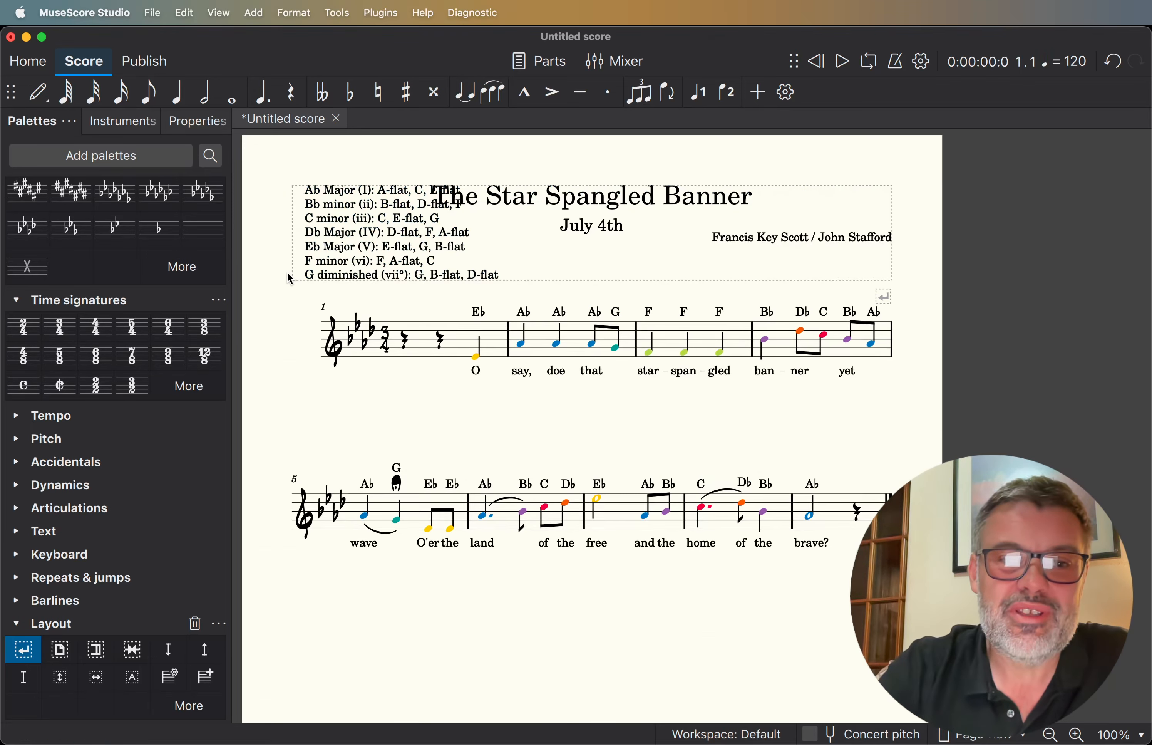
left_click(521, 197)
left_click_drag(521, 198, 549, 198)
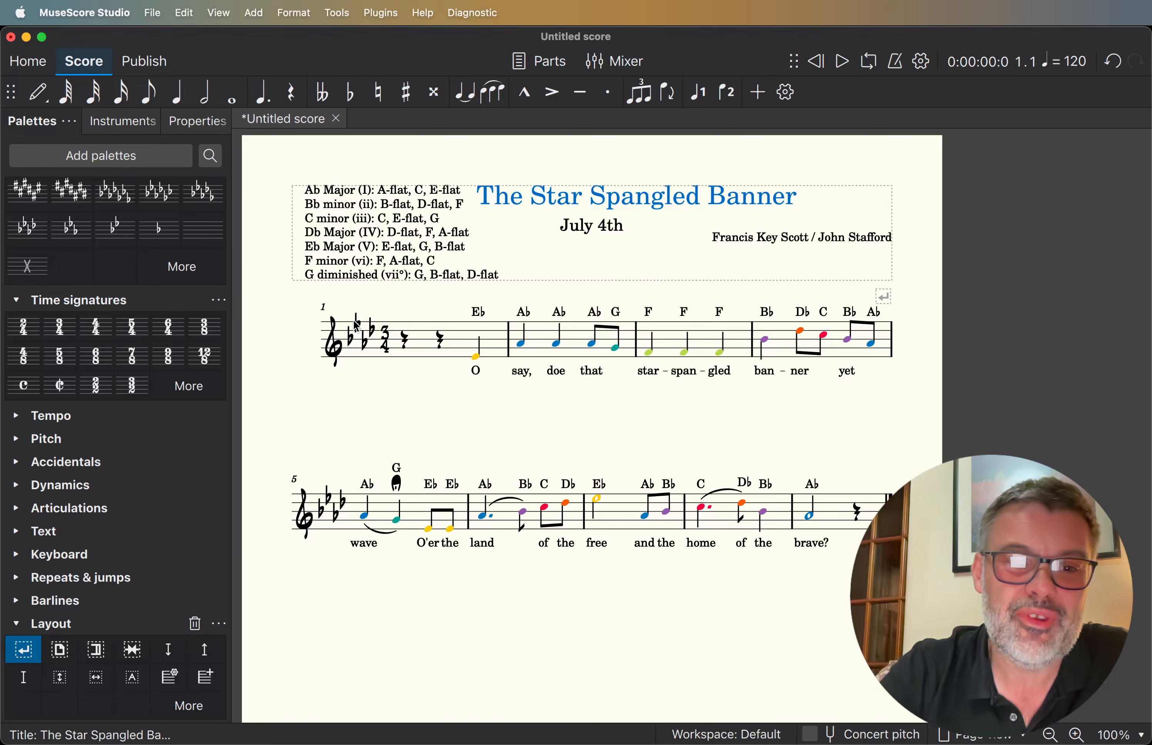
Enter chord numerals as a second lyric line: V under "O" and I under both "say," and "doe".
left_click(477, 360)
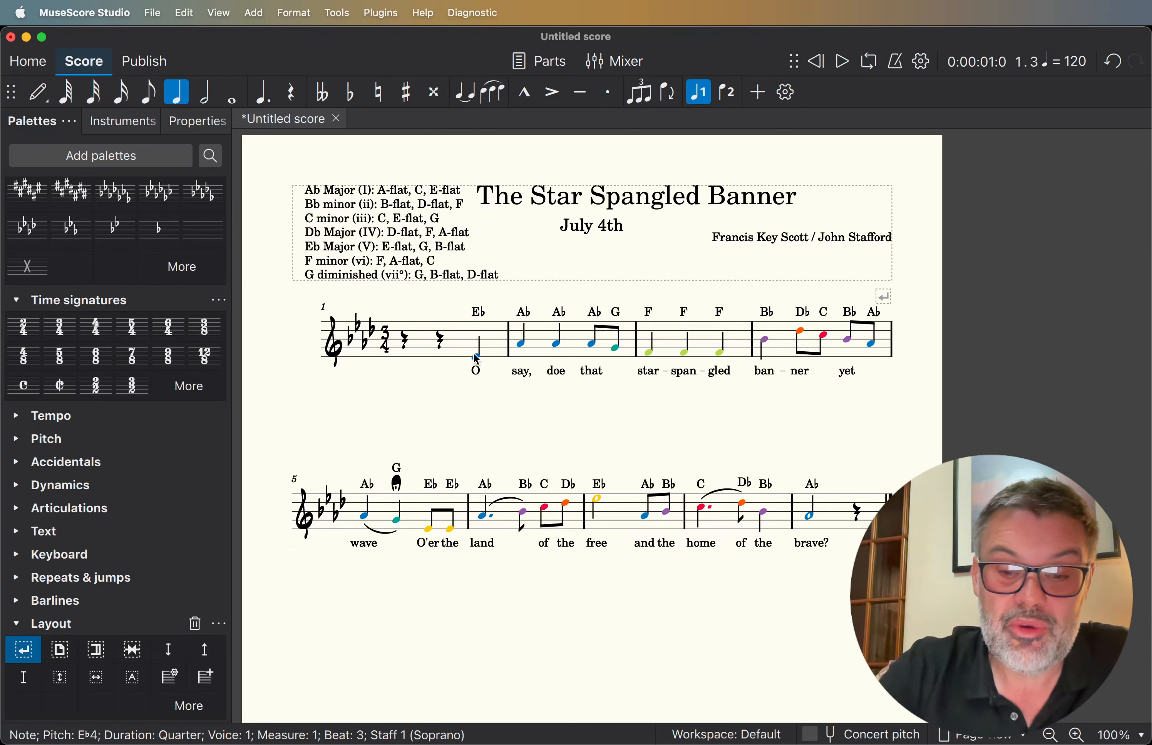
key("super+l")
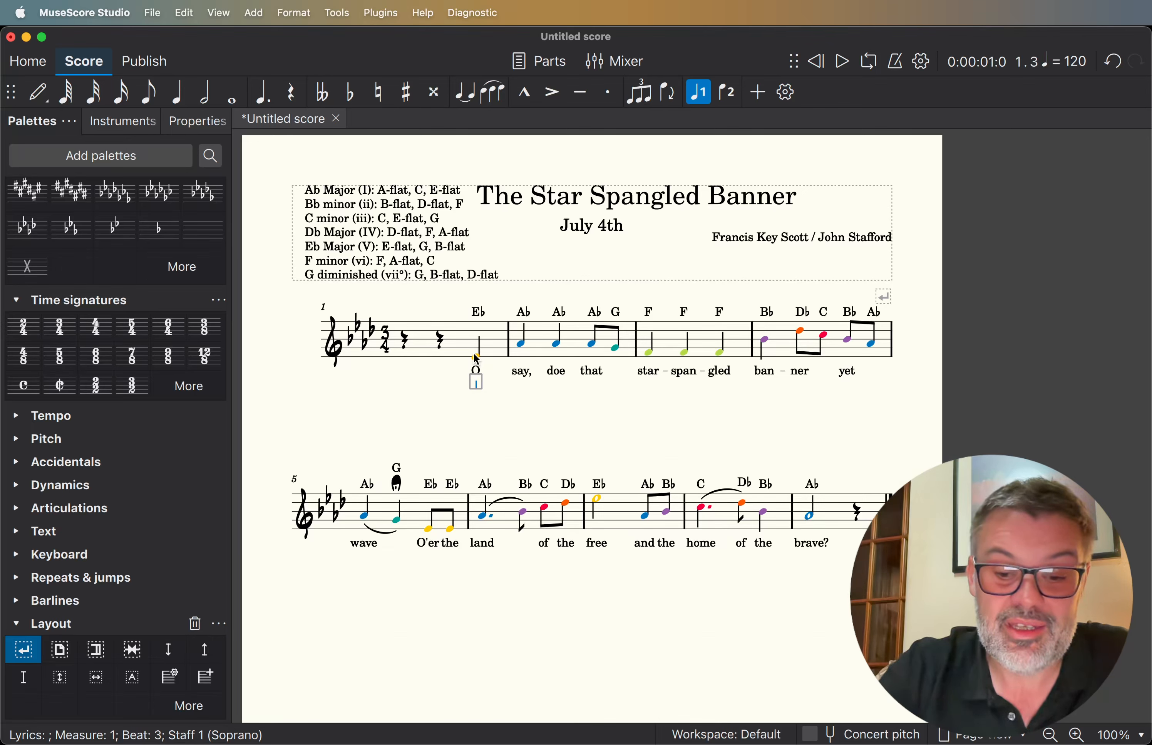
type("I")
key("space")
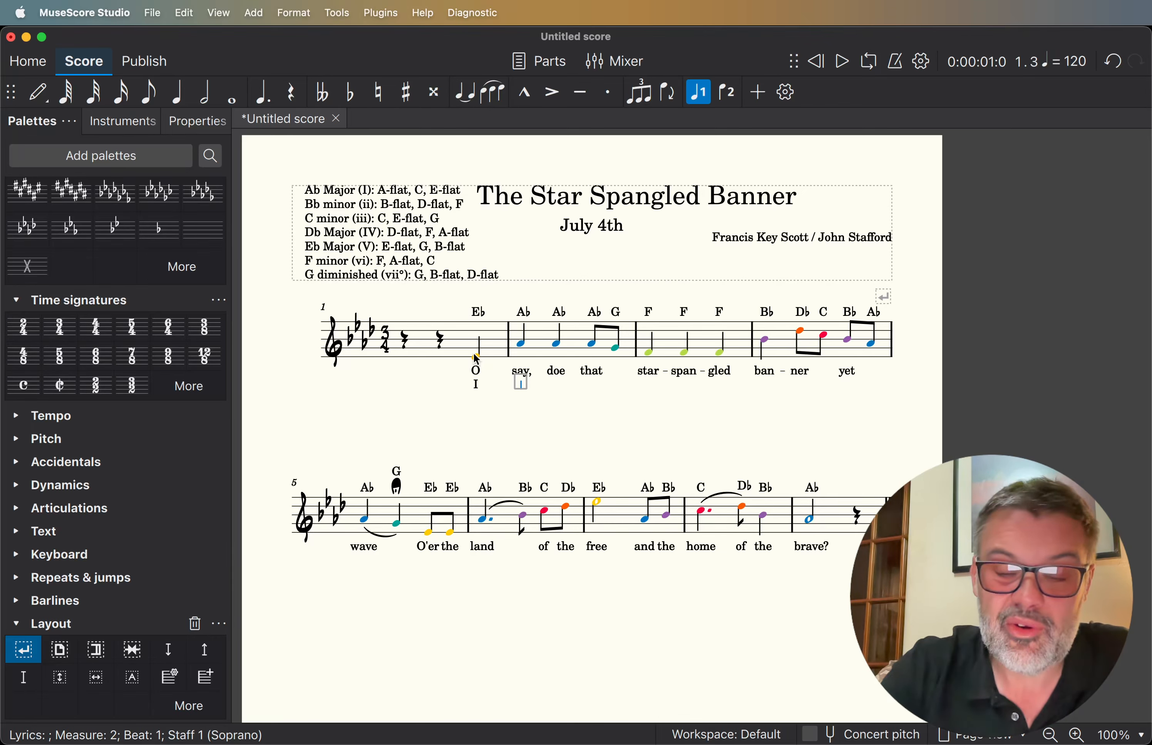
key("shift+space")
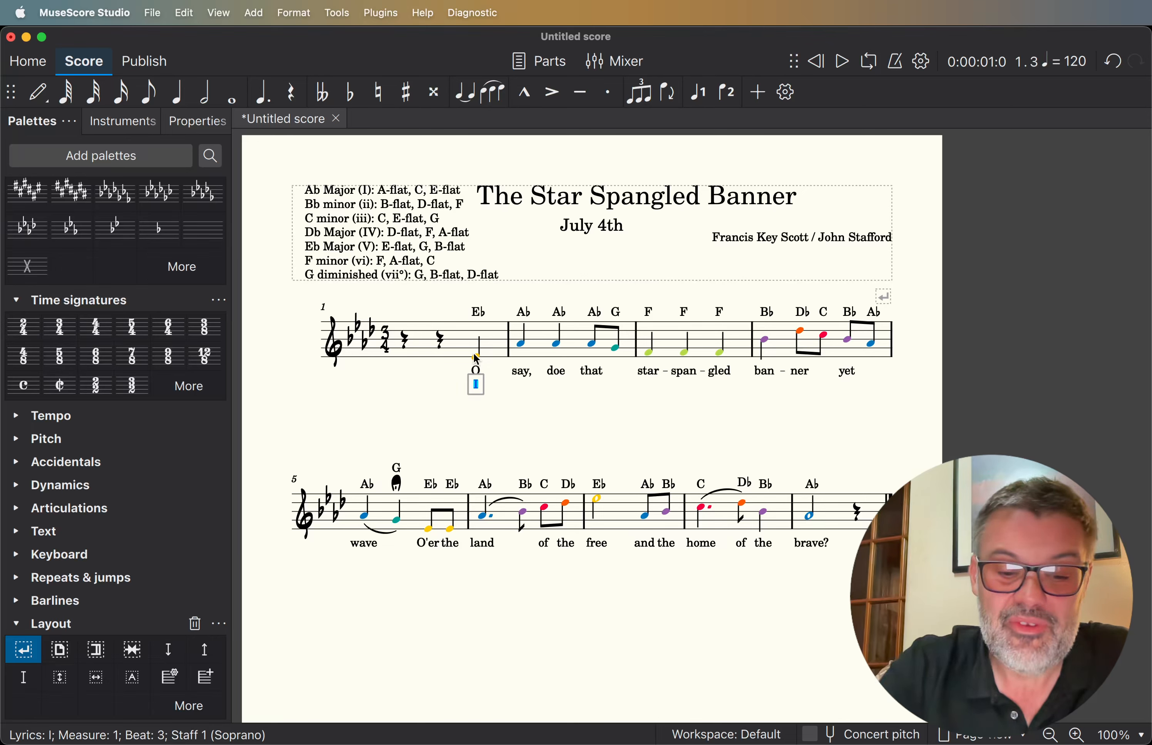
type("V")
key("space")
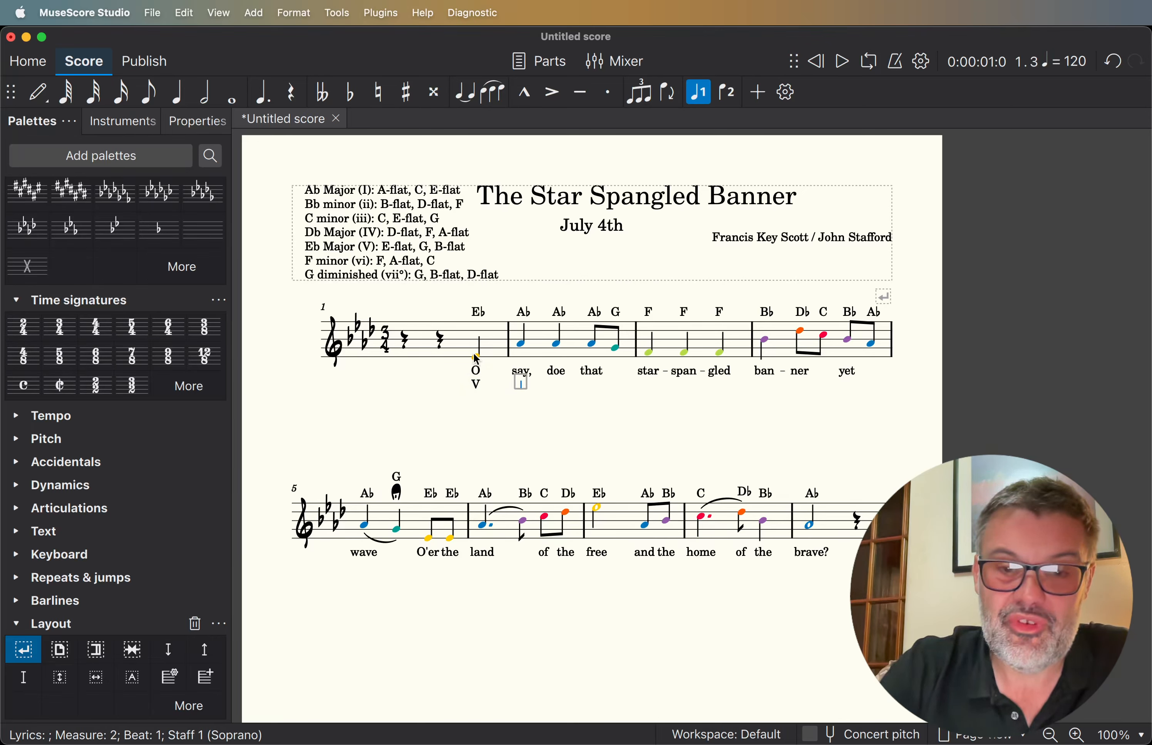
type("I")
key("space")
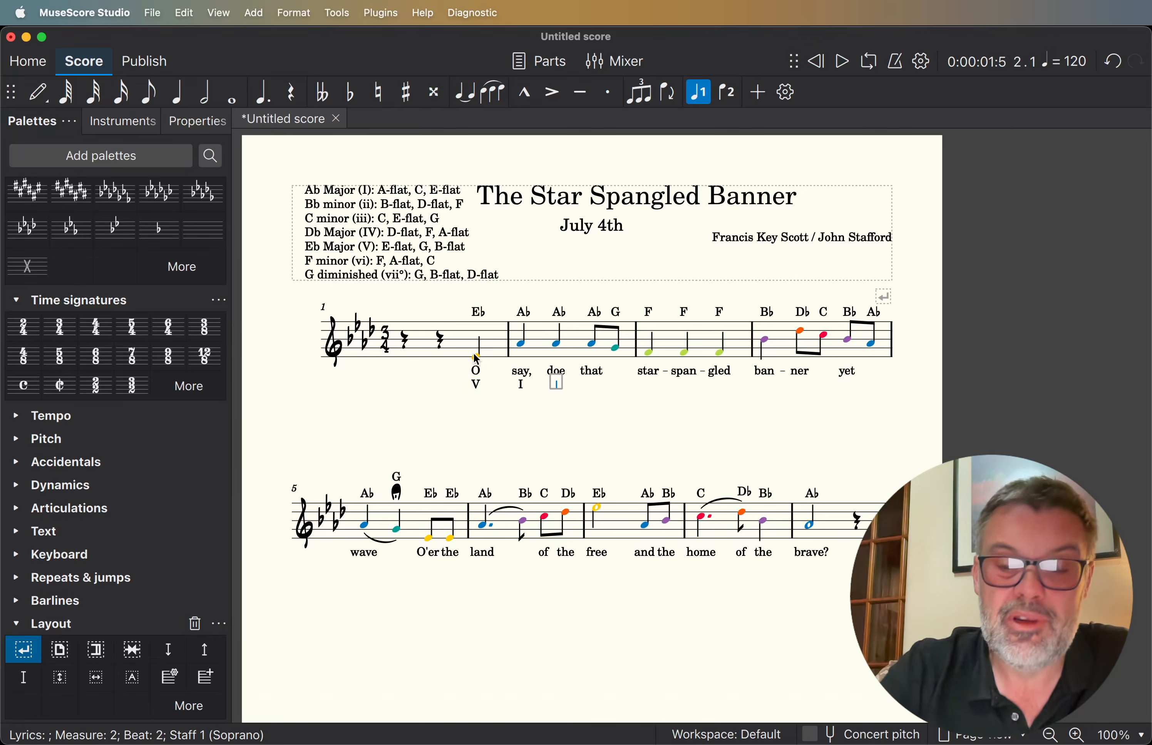
Correct the lyric "doe" on beat 2 of measure 2 to "does".
left_click(568, 375)
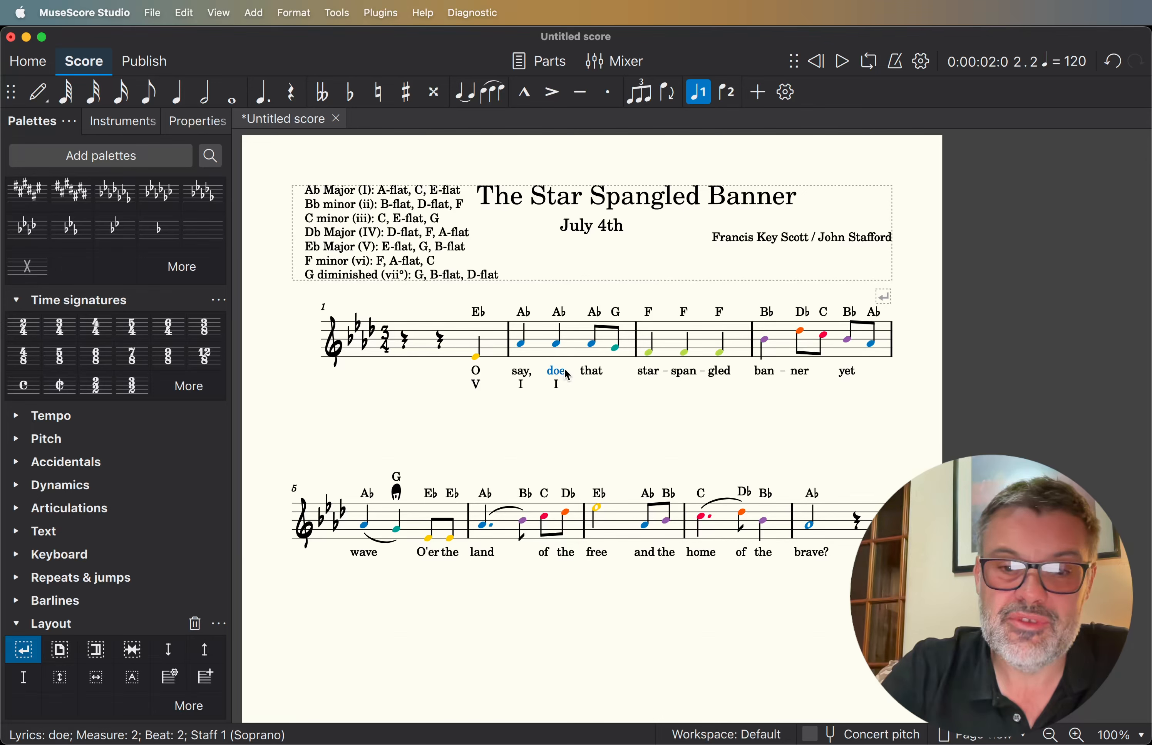
double_click(568, 375)
type("s")
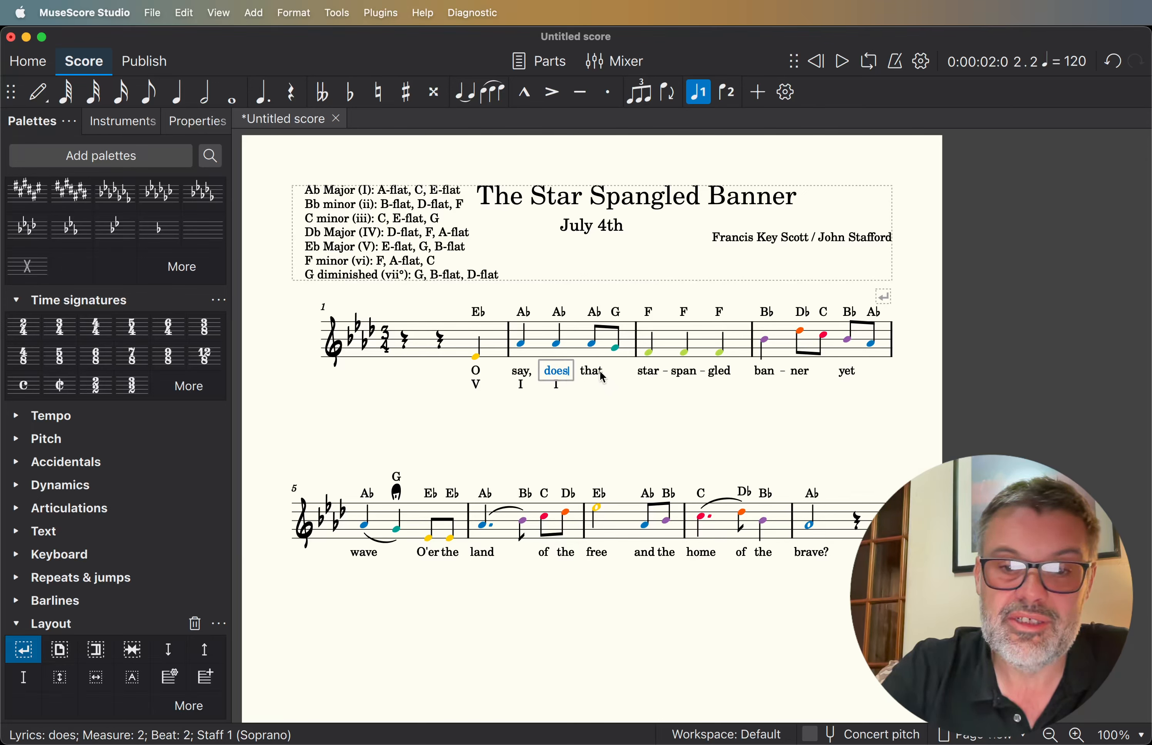
Add the numerals I under "that" and vii° under the following eighth note in measure 2.
left_click(599, 374)
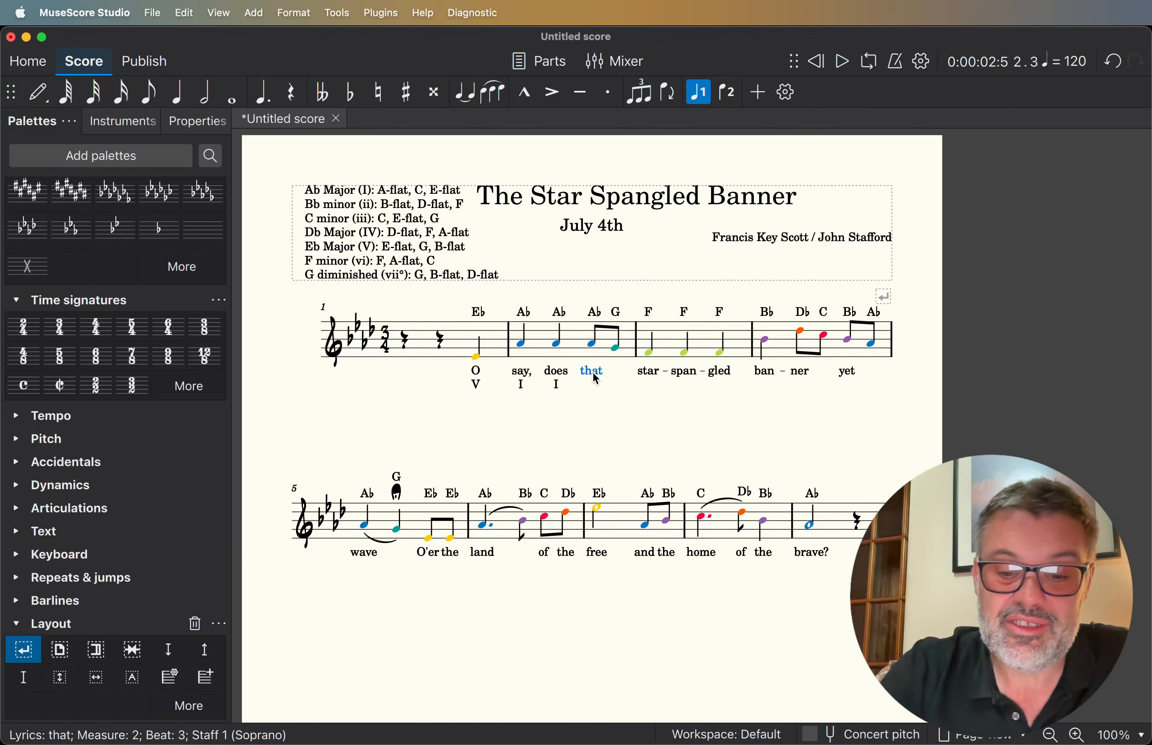
key("ctrl+l")
left_click(729, 488)
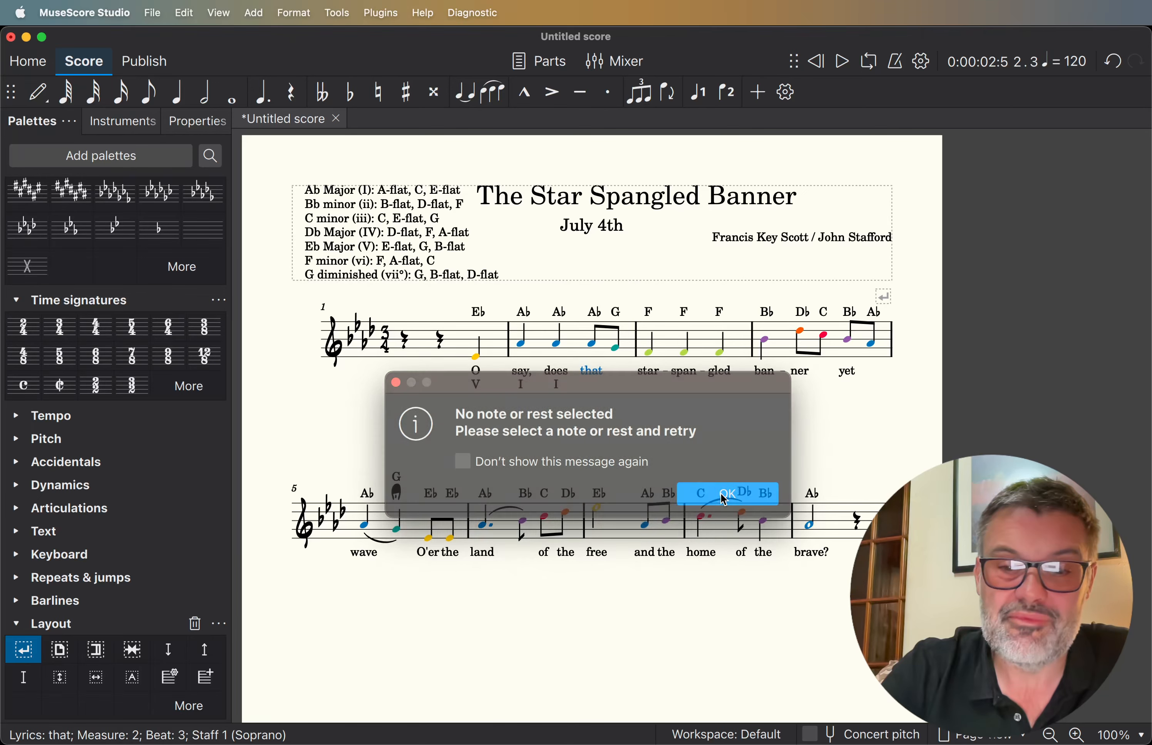
left_click(593, 348)
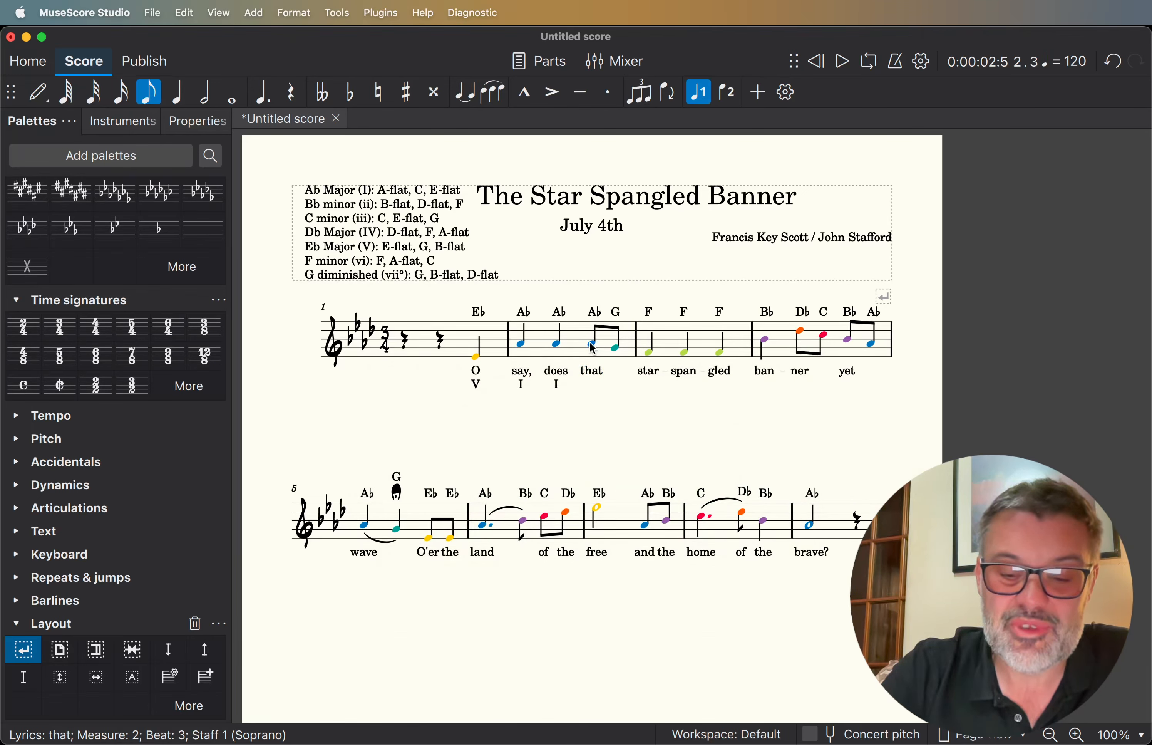
key("ctrl+l")
type("I")
key("space")
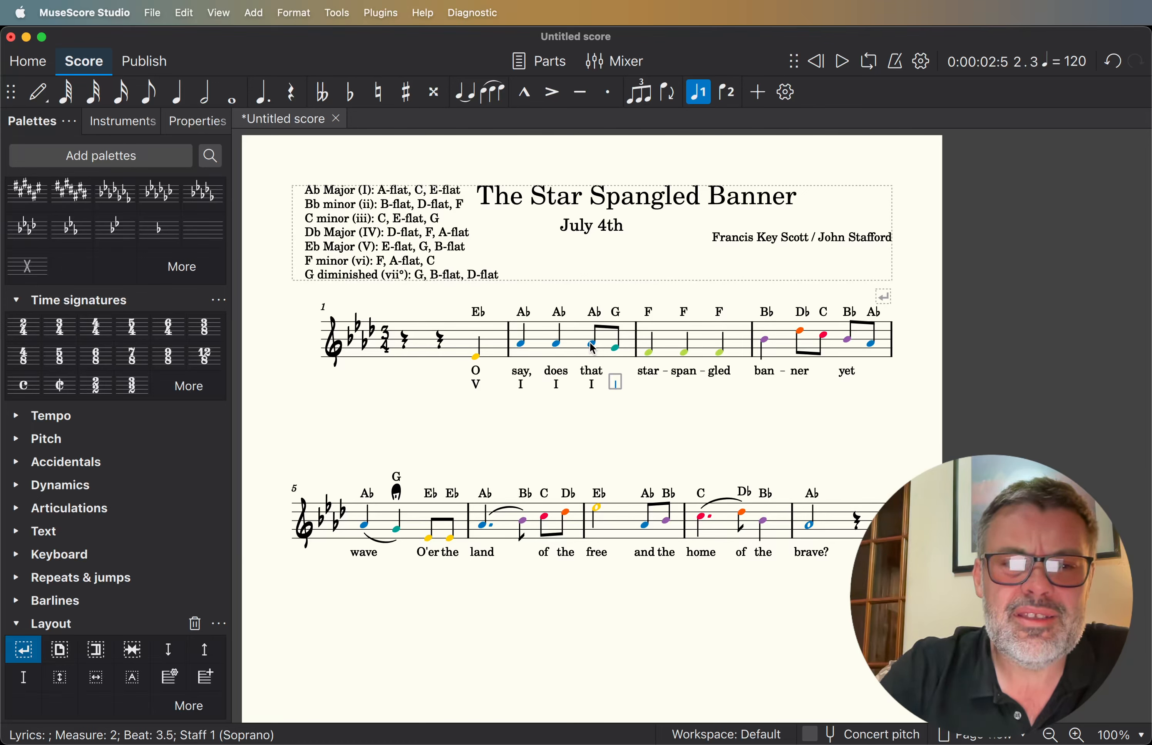
type("vii")
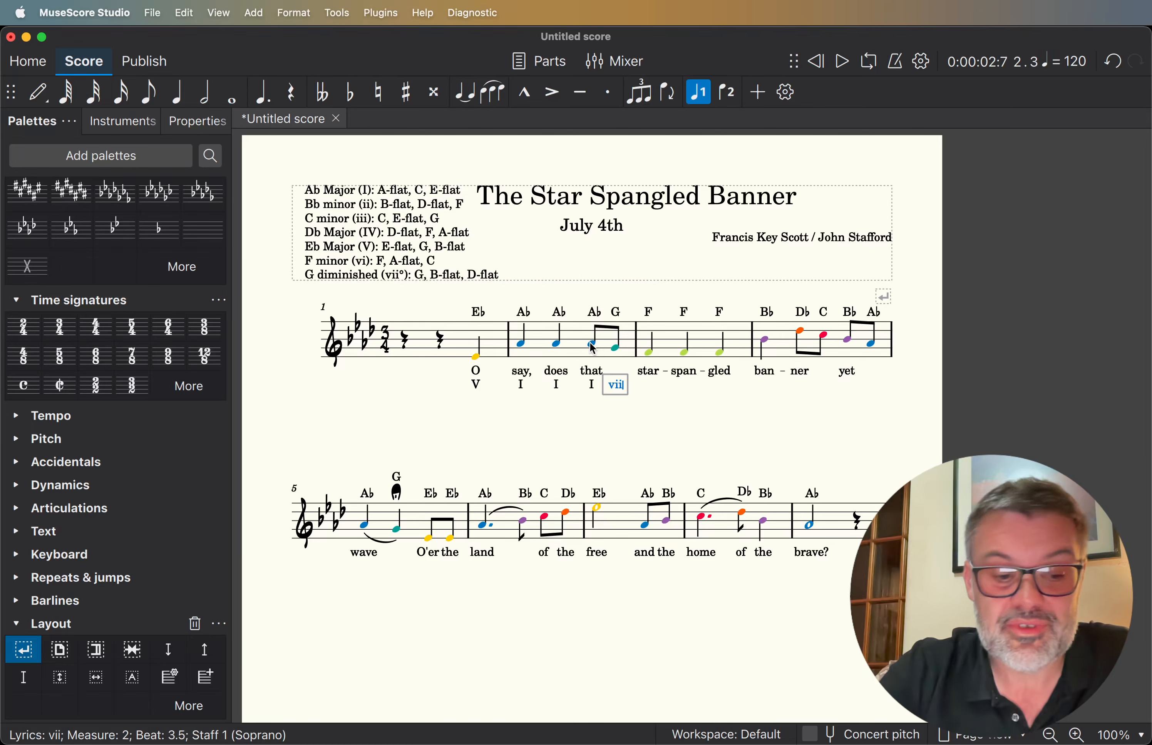
type("°")
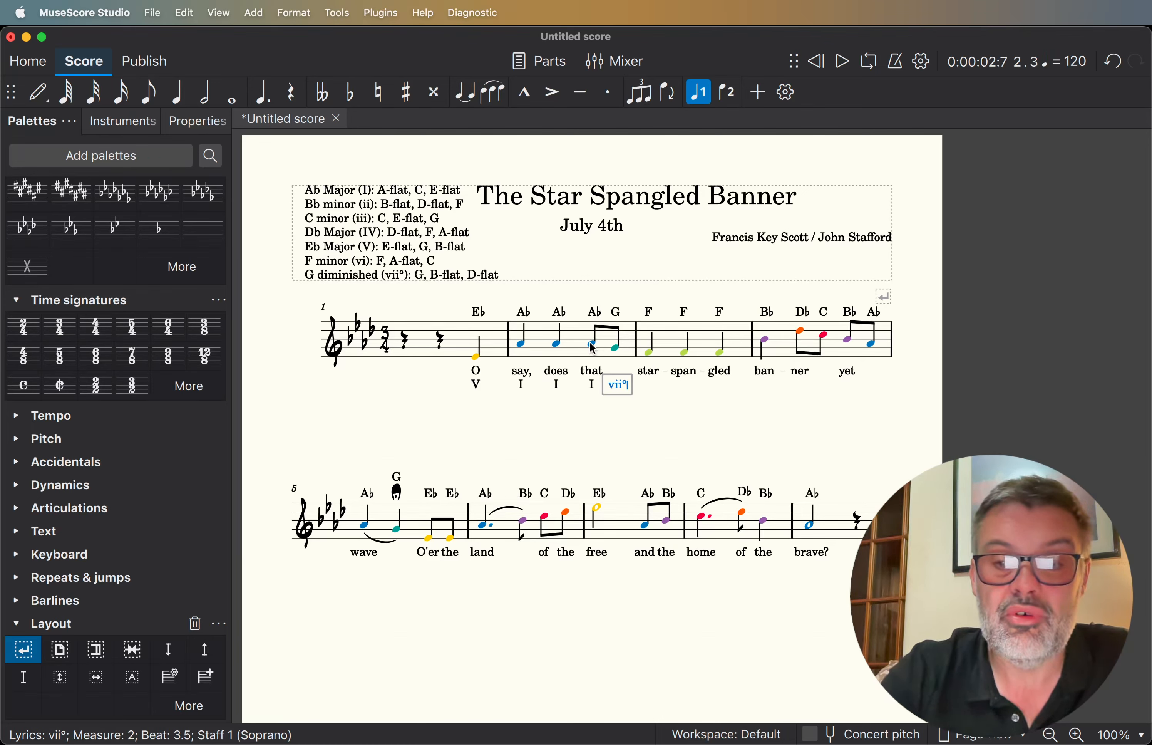
key("space")
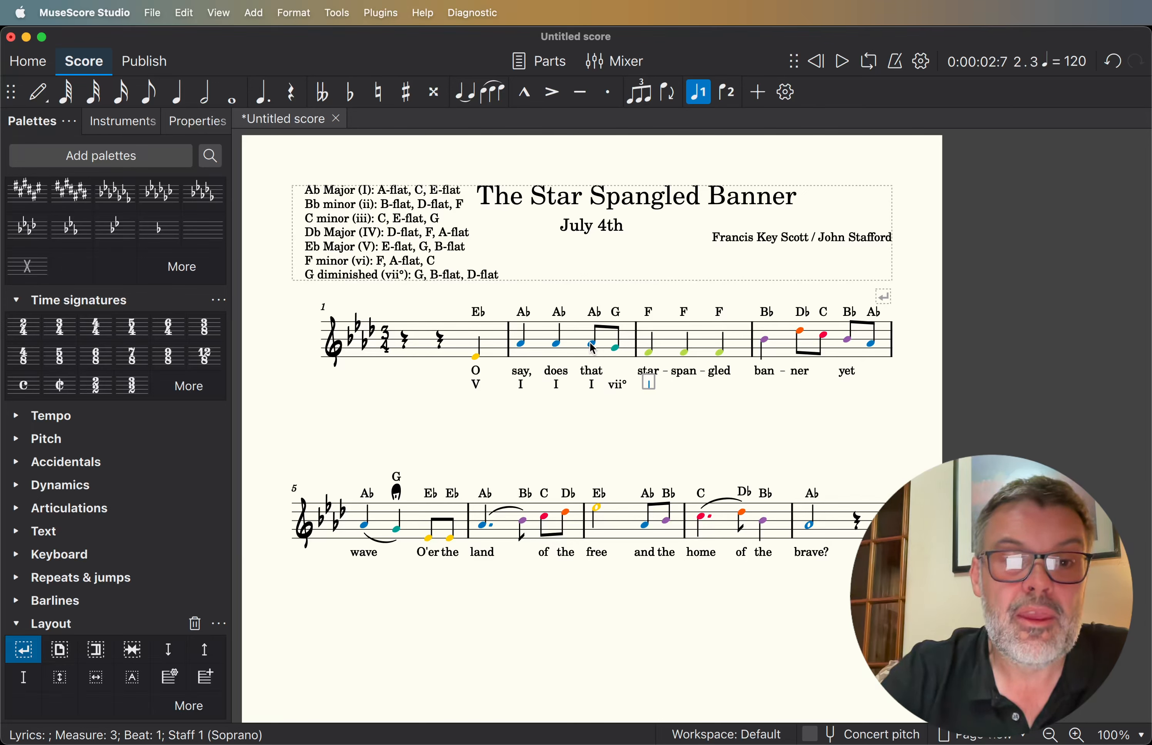
Enter the numeral vi under beat 1 of measure 3 and ii under beat 1 of measure 4, skipping the notes between.
type("vi")
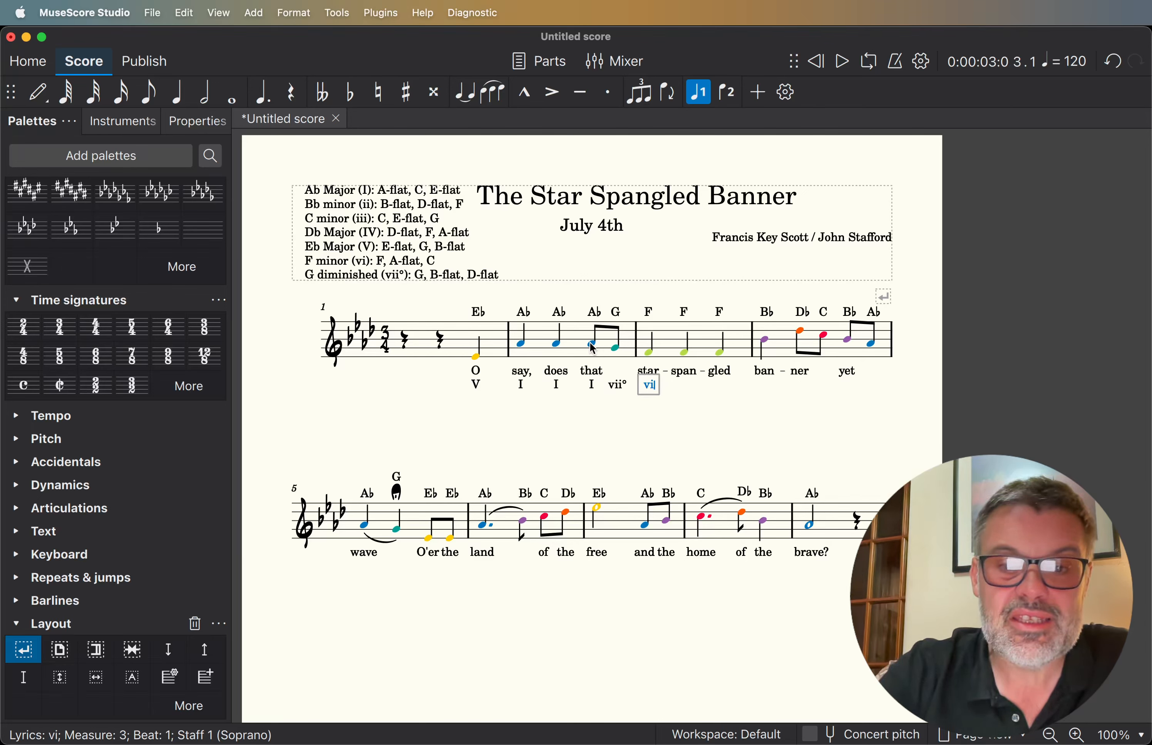
key("space")
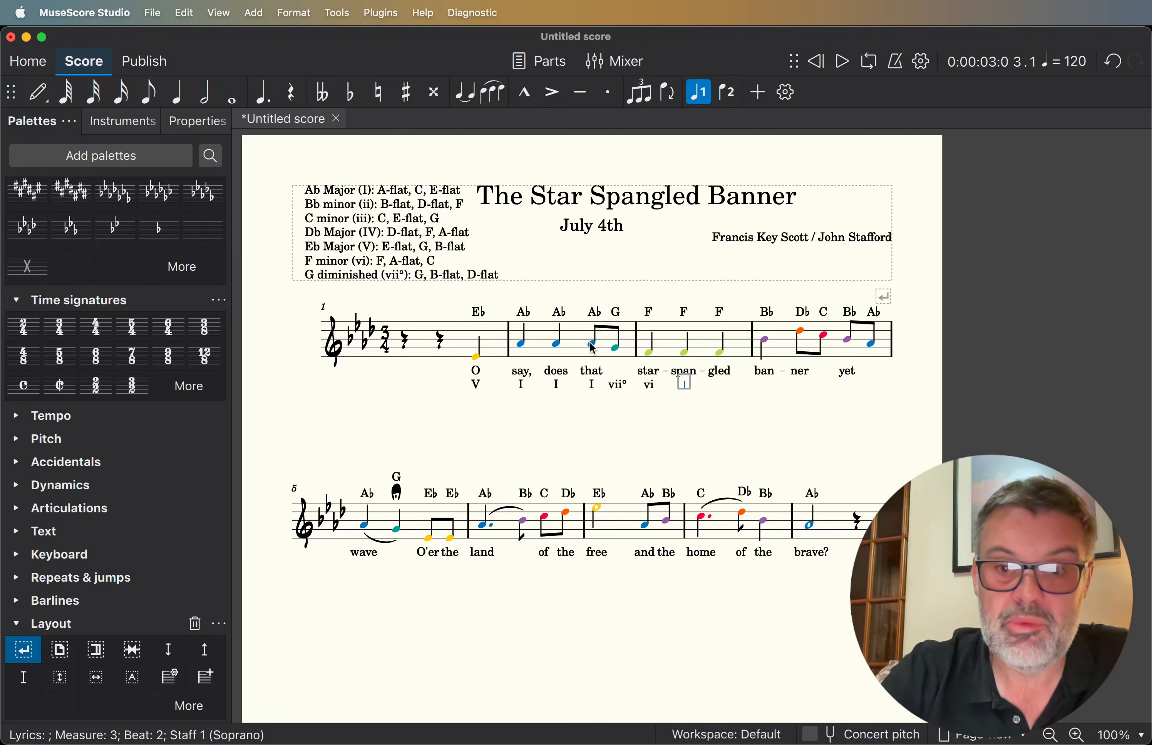
key("space")
key("space")
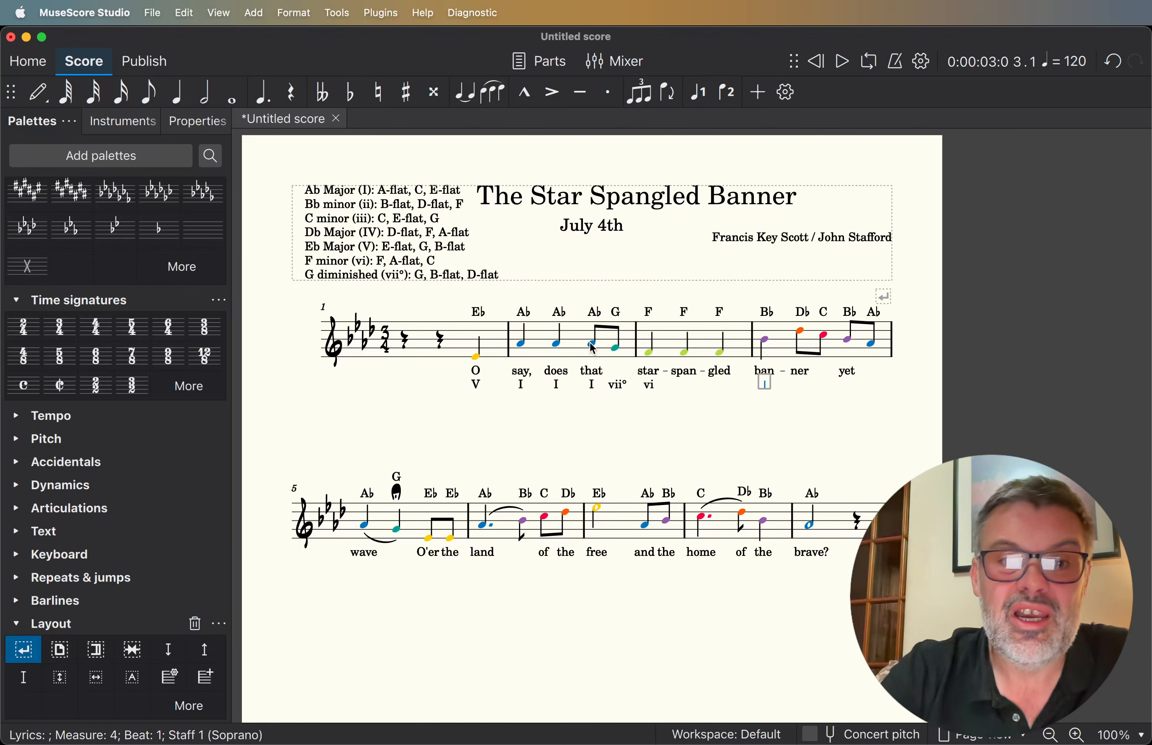
type("ii")
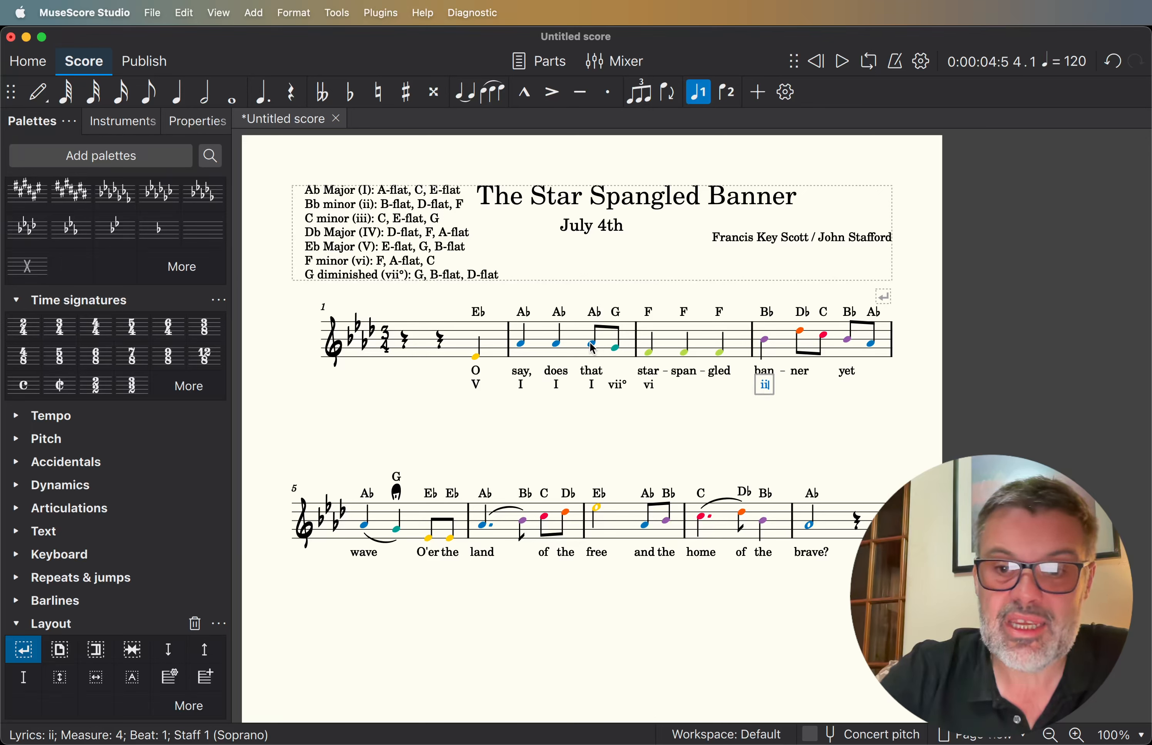
Continue the chord numerals in measure 4 with IV, iii, ii and I under the four eighth notes after beat 1.
key("space")
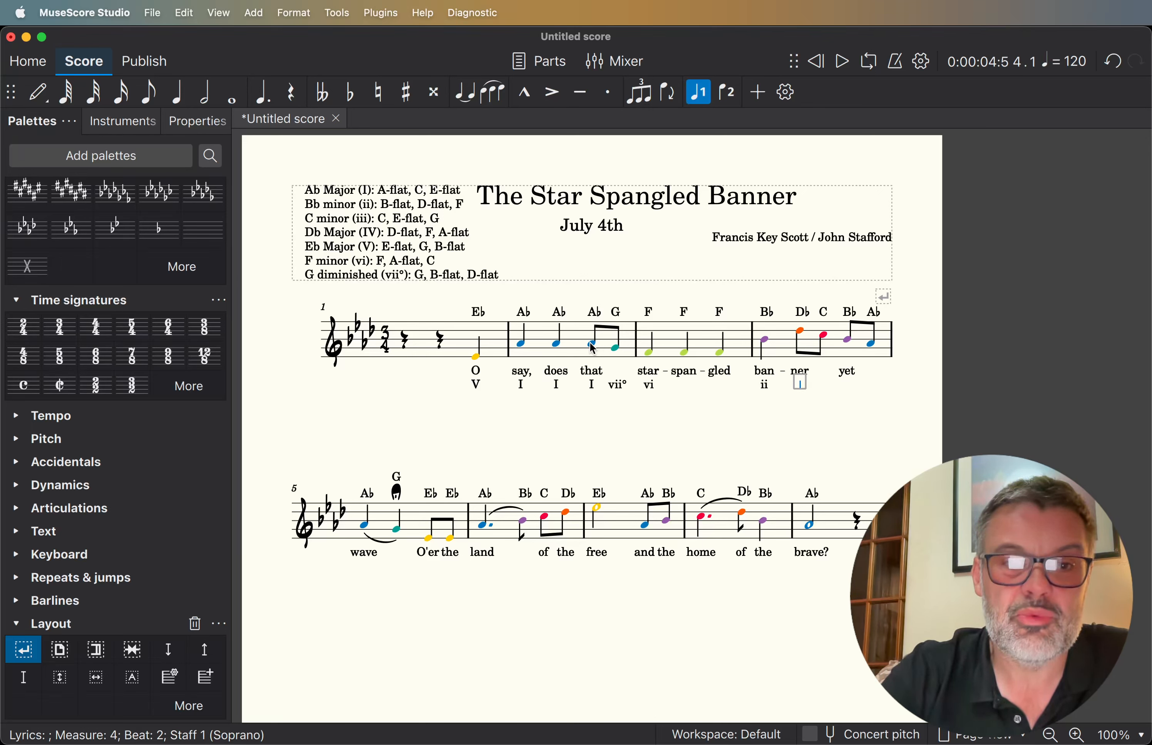
type("IV")
key("space")
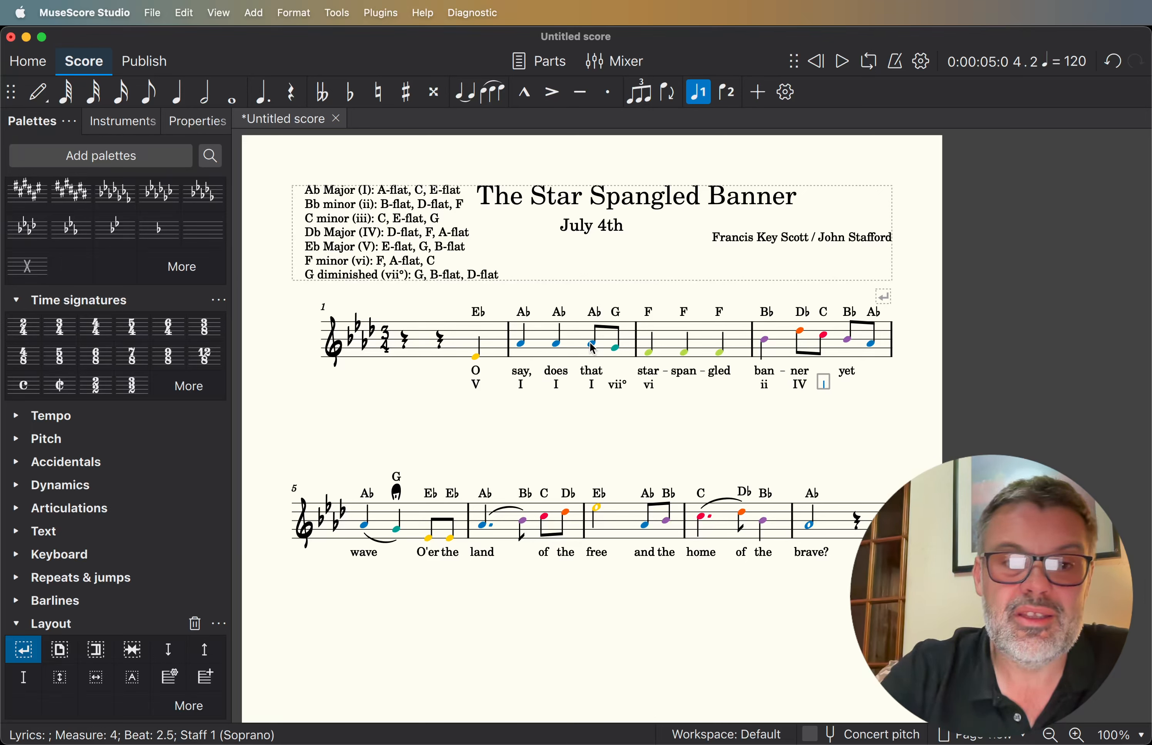
type("iii")
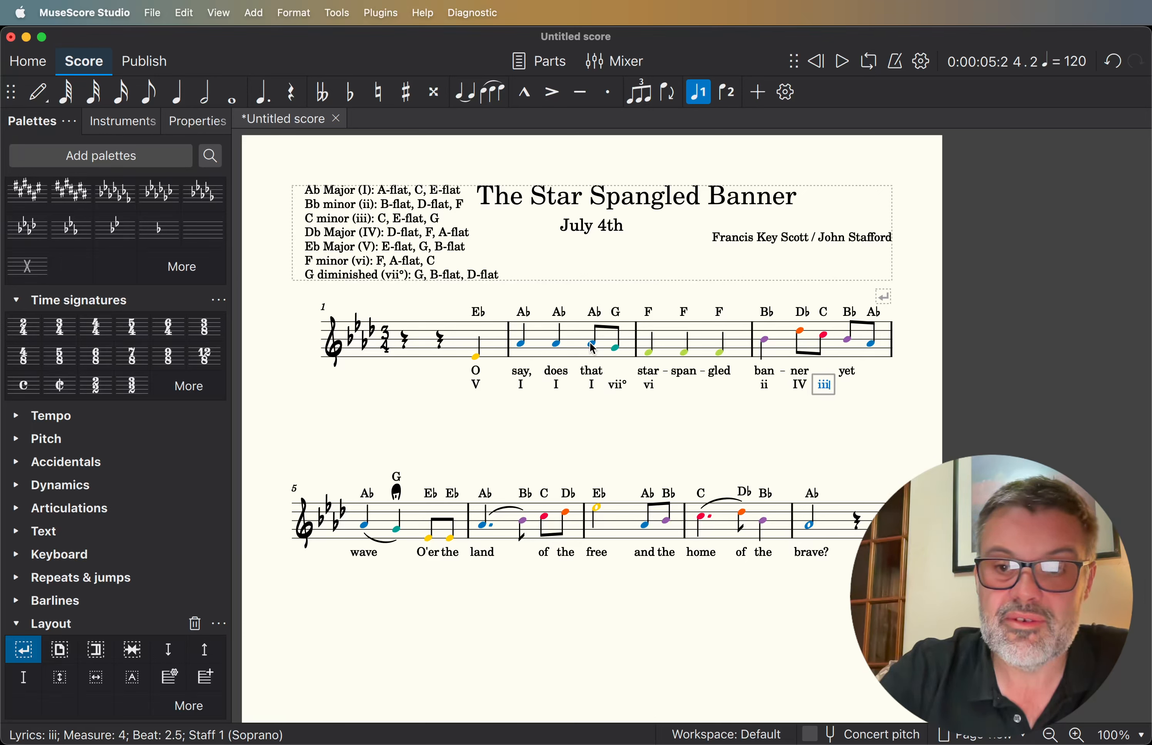
key("space")
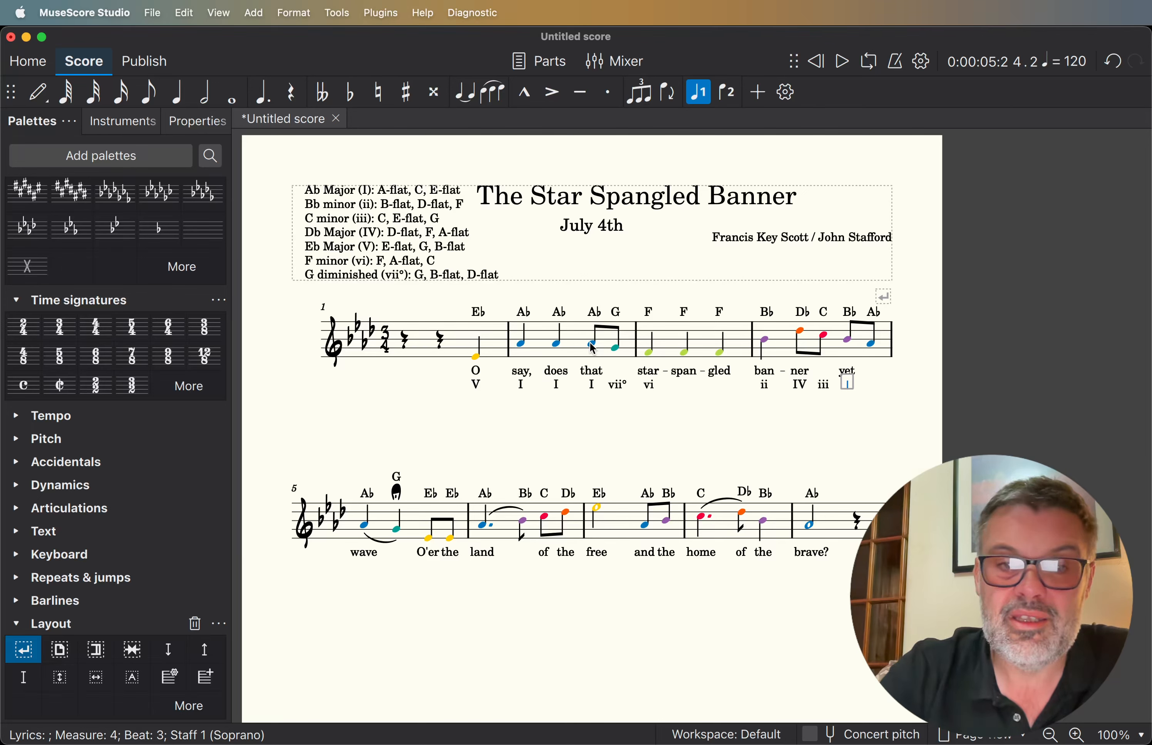
type("ii")
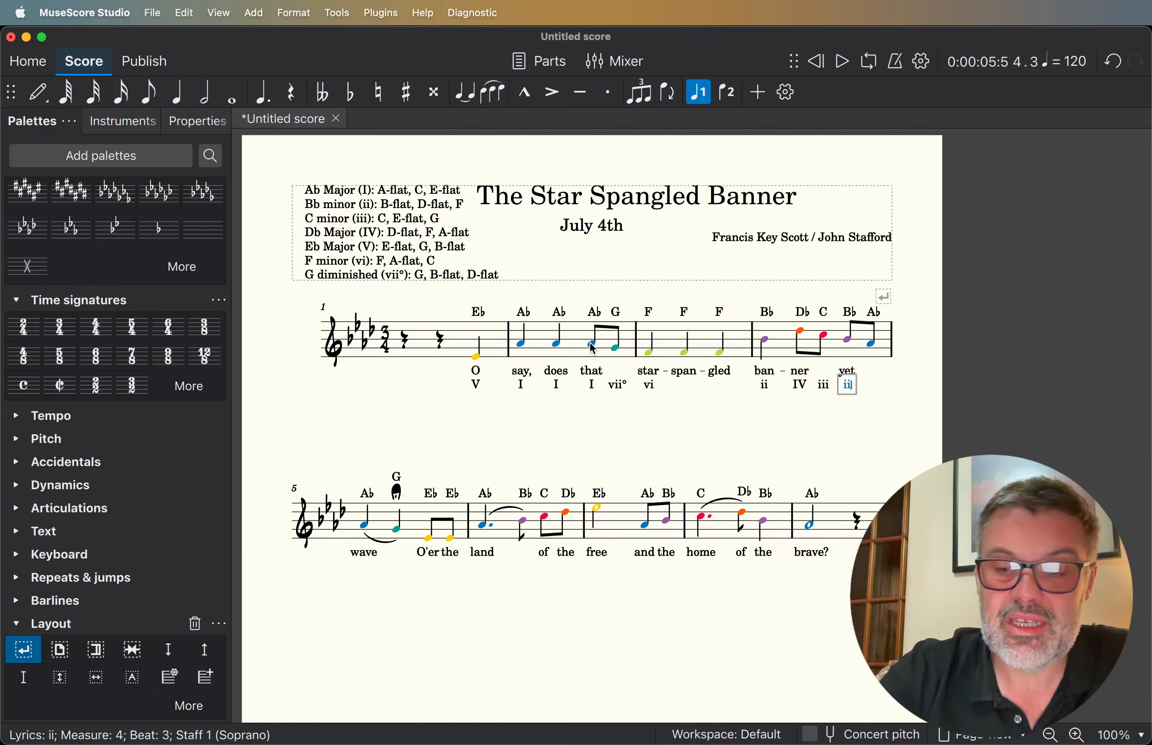
key("space")
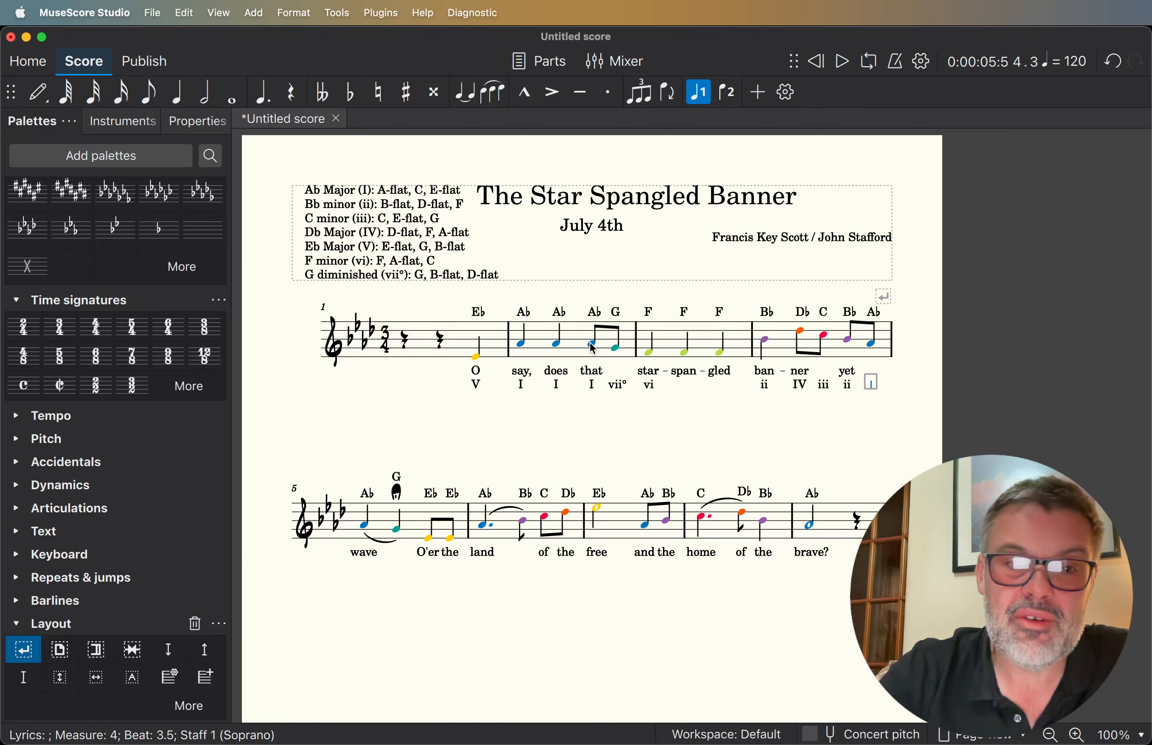
type("I")
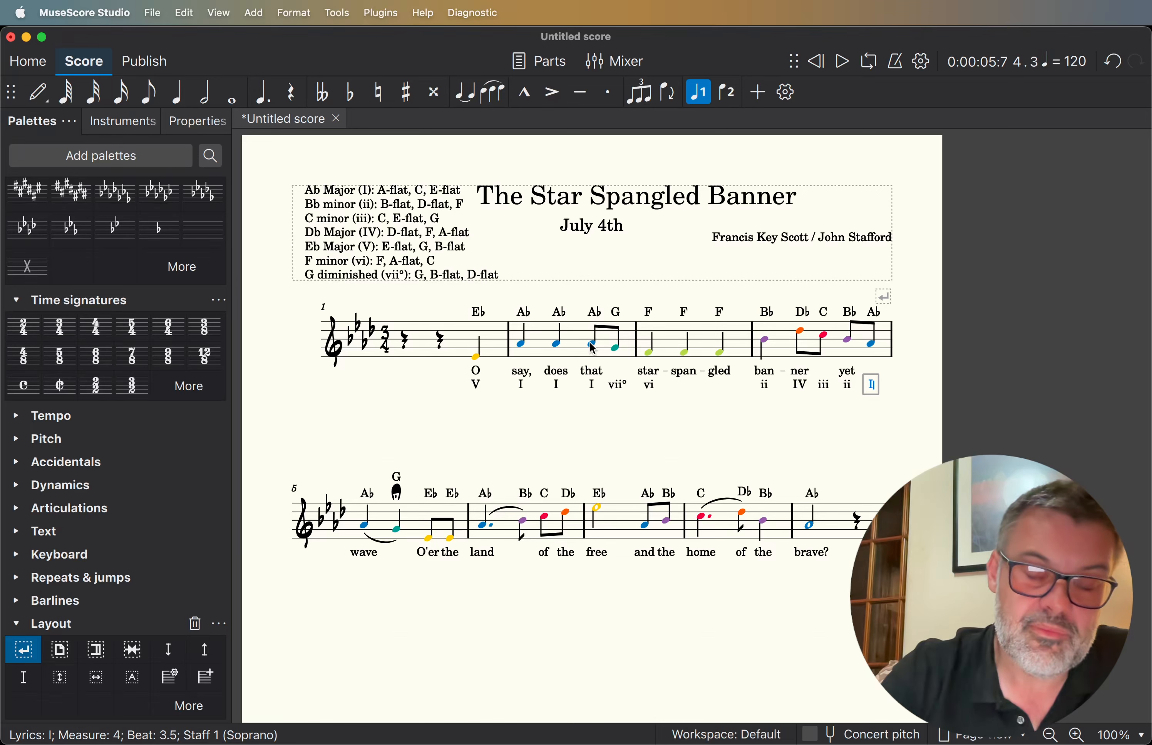
key("space")
Enter the chord numerals for measure 5: I under "wave", vii° under the fermata note, and V under both "O'er" and "the".
type("I")
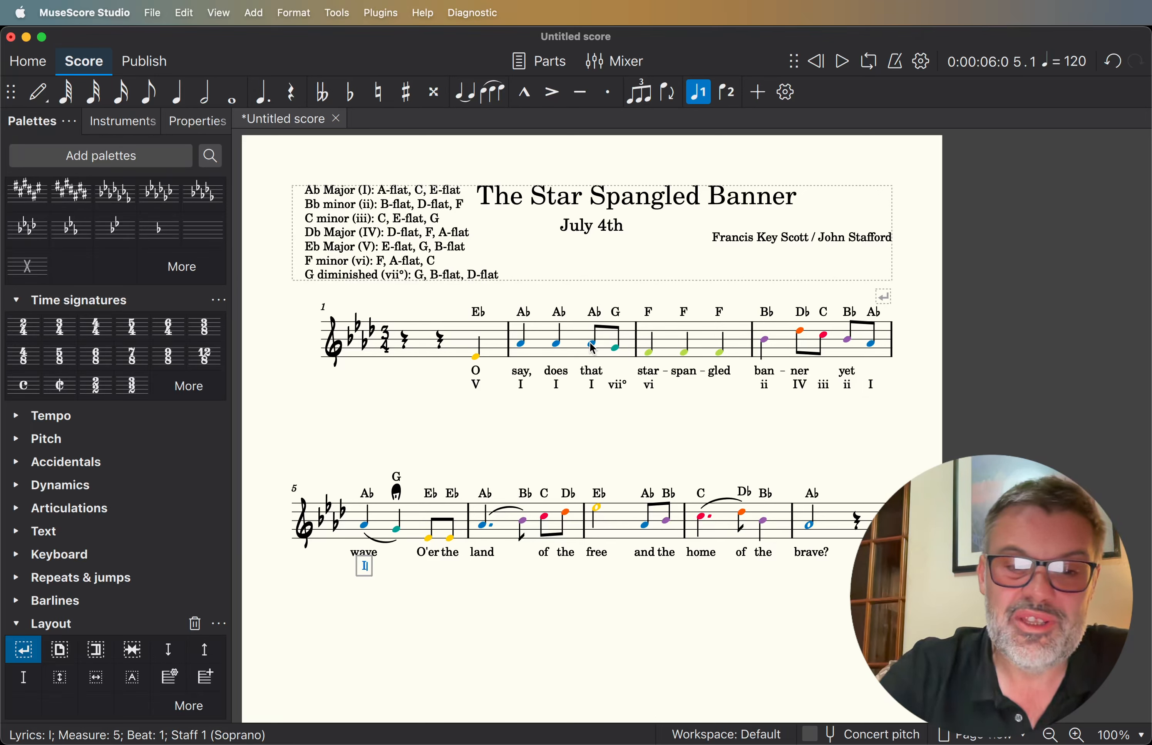
key("space")
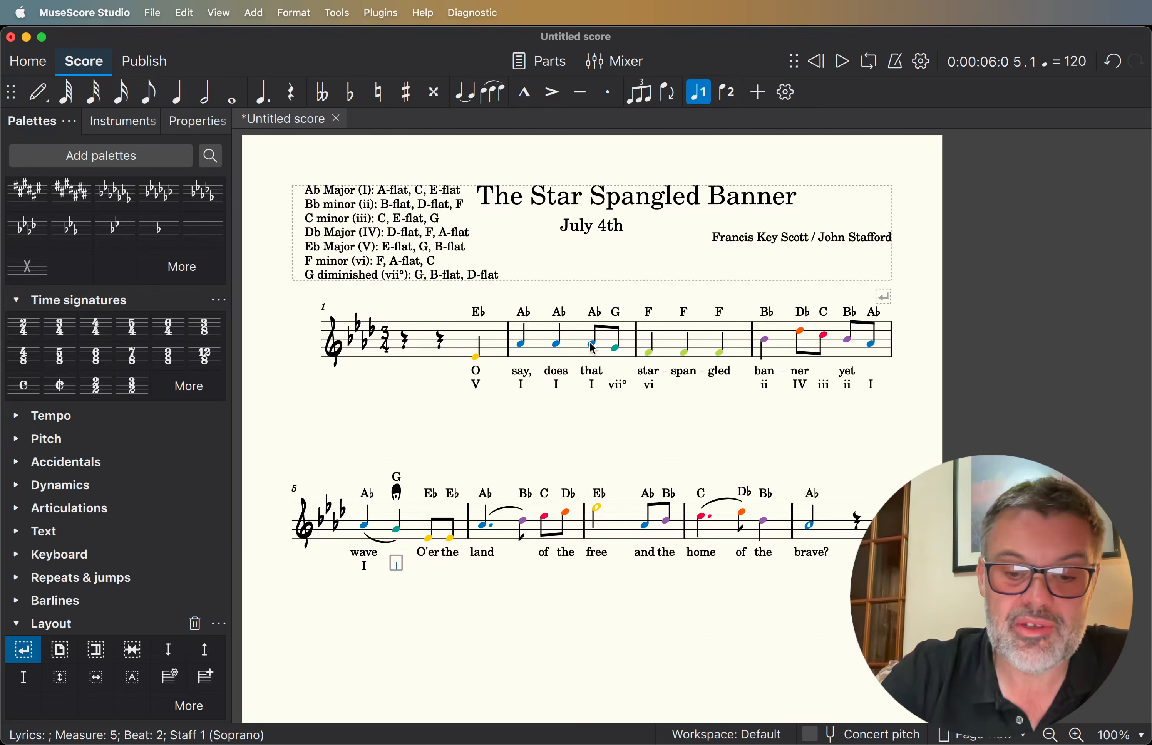
type("vii")
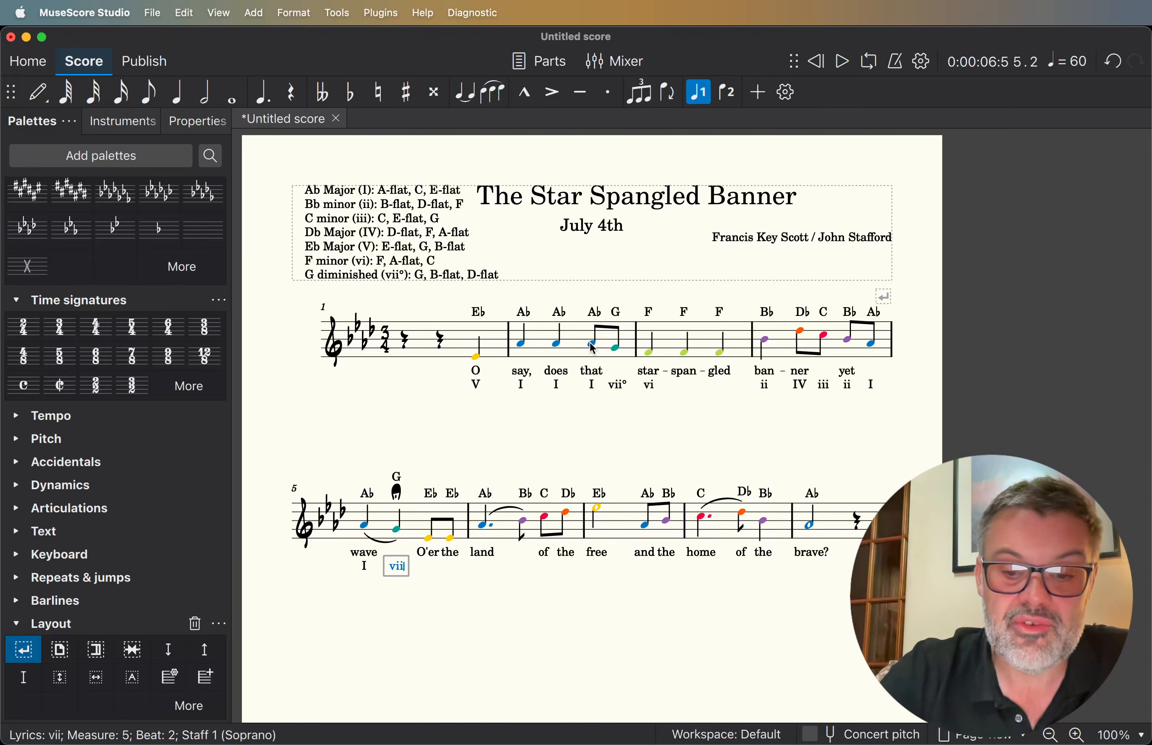
type("°")
key("space")
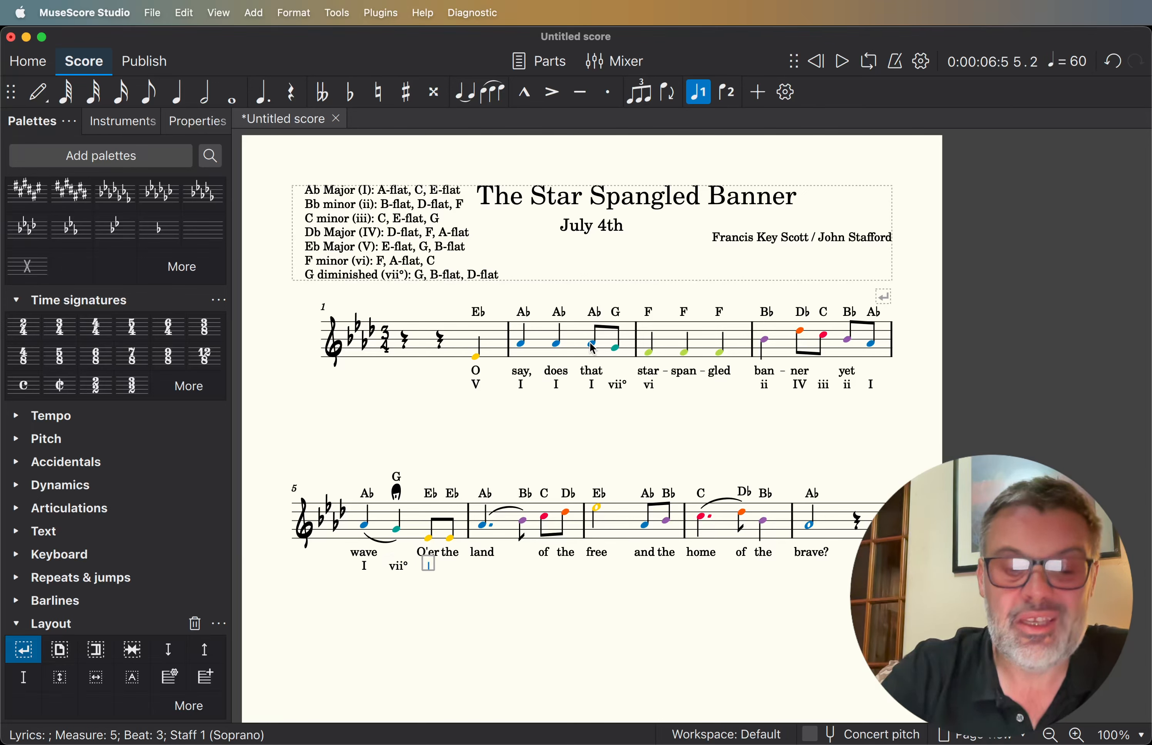
type("V")
key("space")
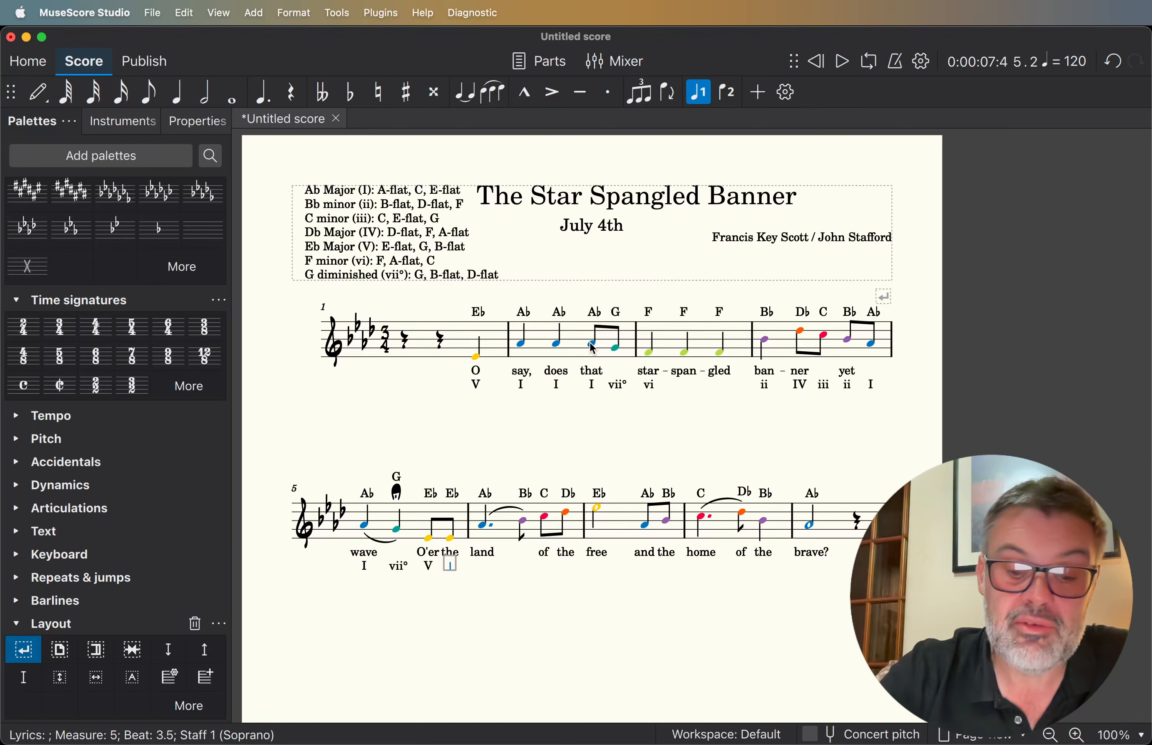
type("V")
key("space")
Enter the numerals I, ii, iii and IV under the four notes of measure 6, "land of the".
type("I")
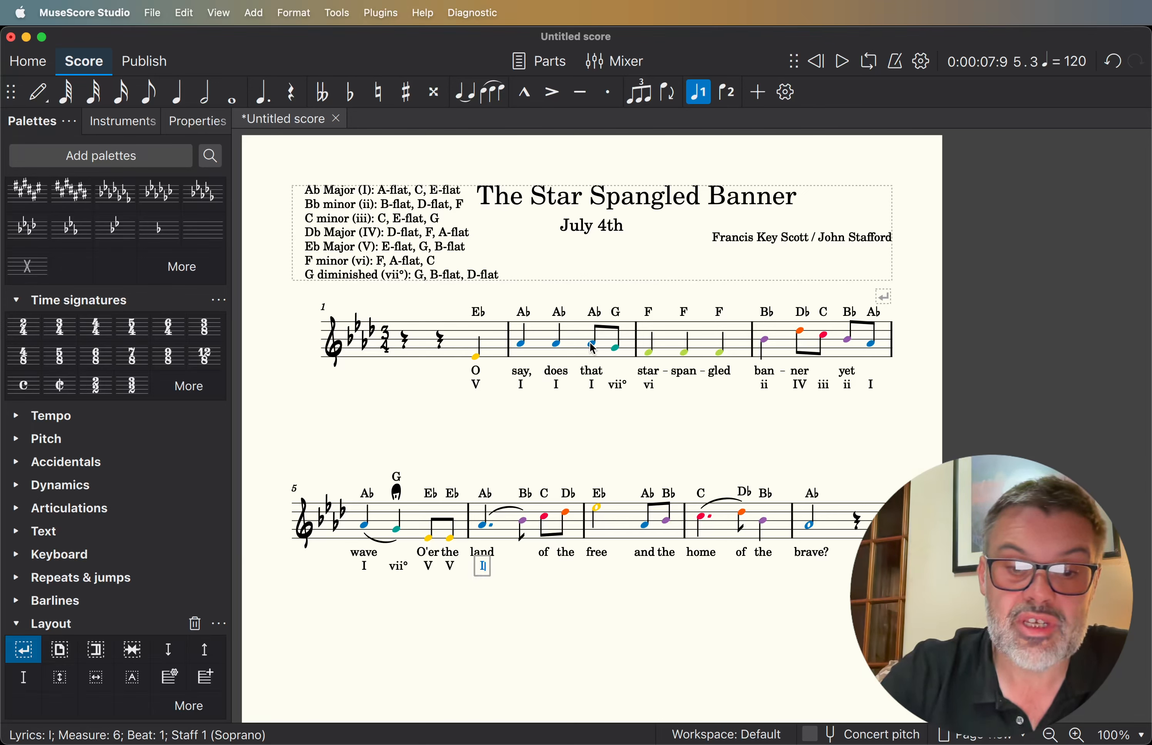
key("space")
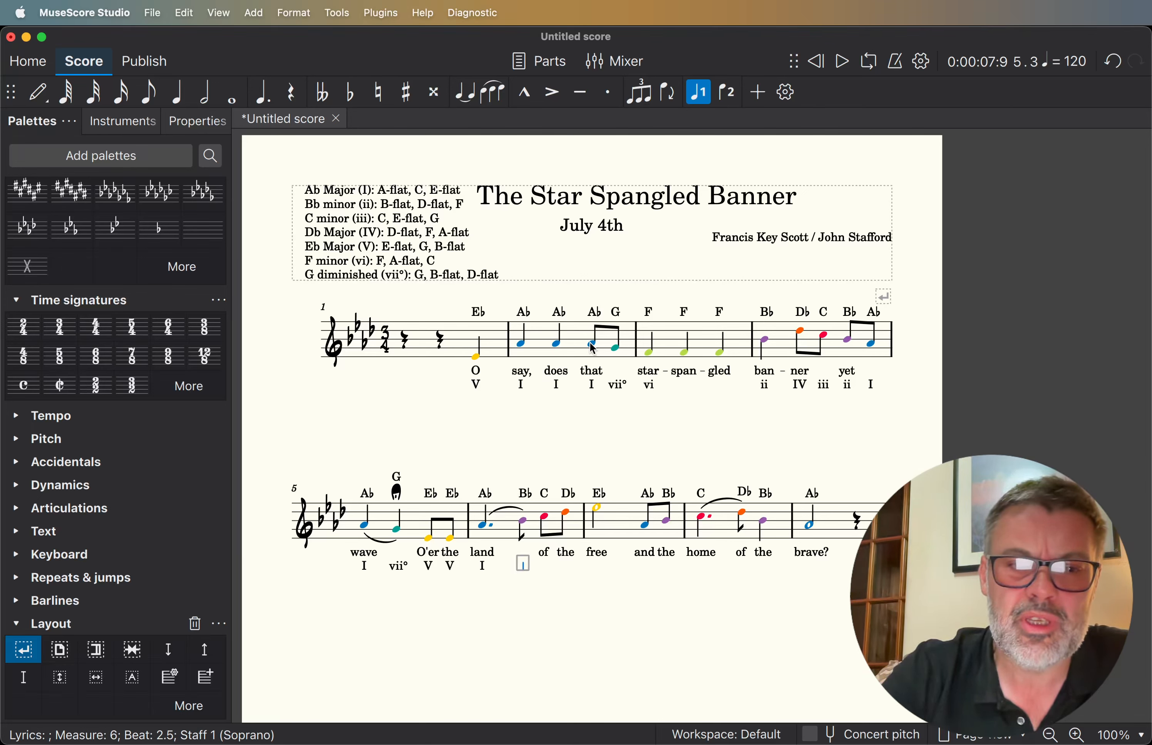
type("ii")
key("space")
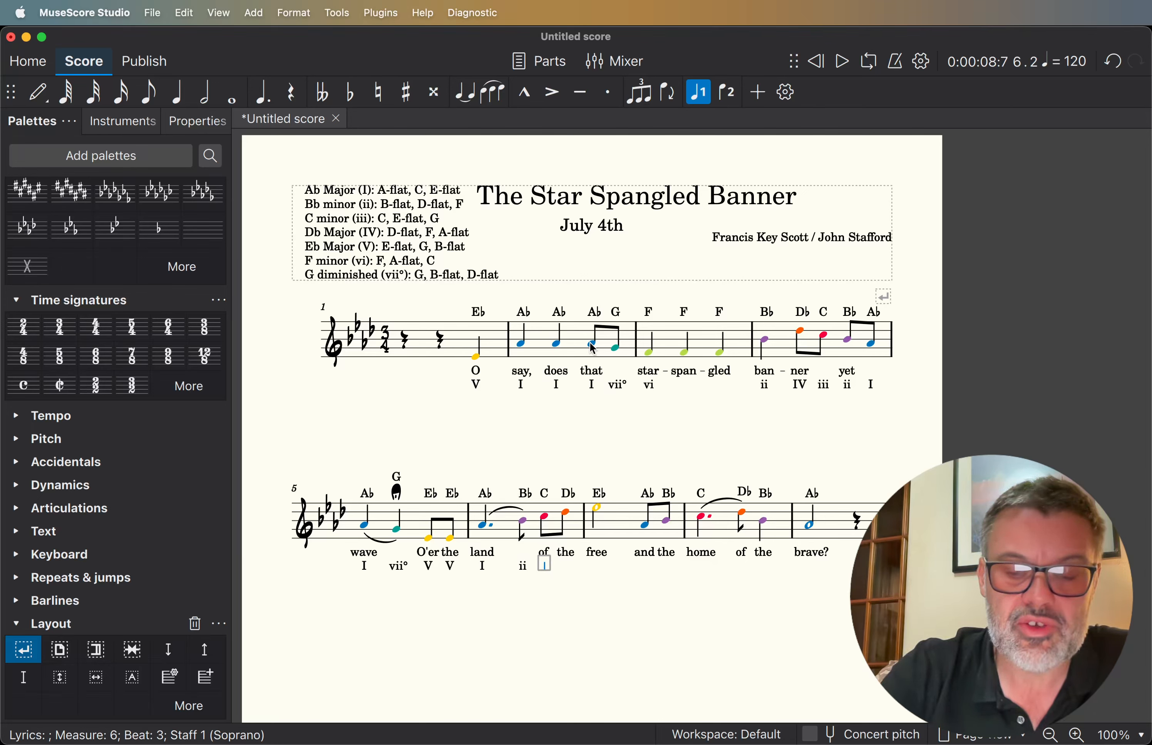
type("iii")
key("space")
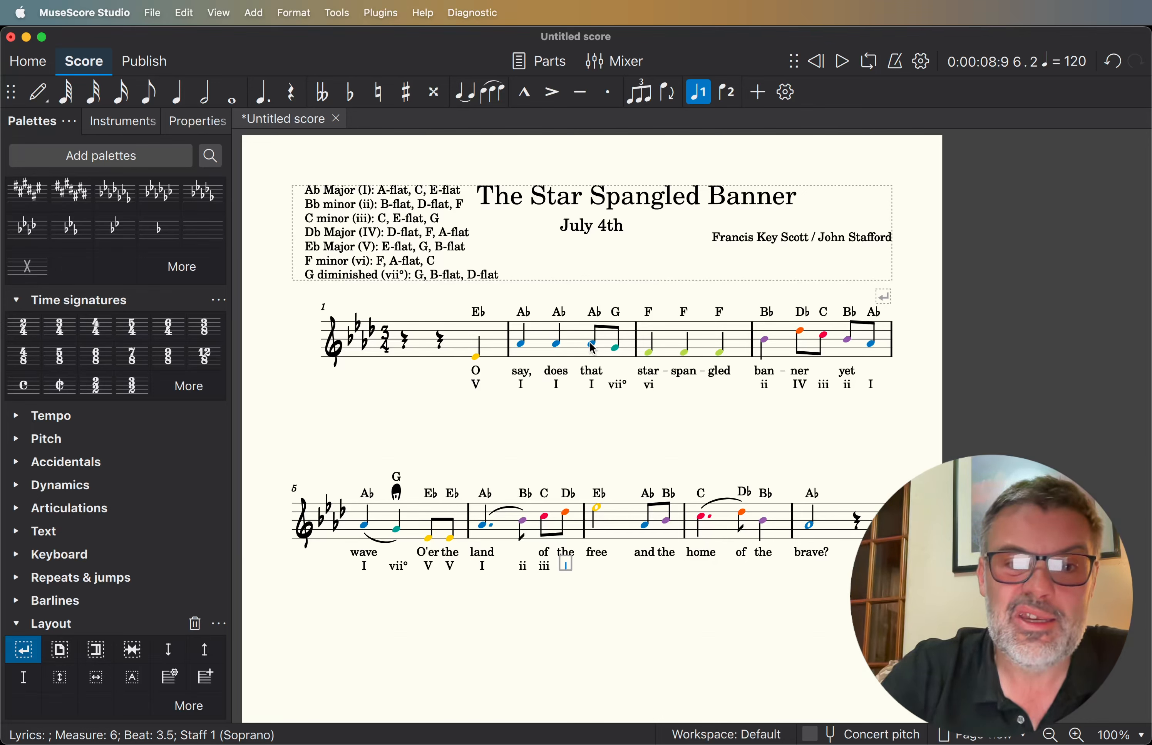
type("IV")
key("space")
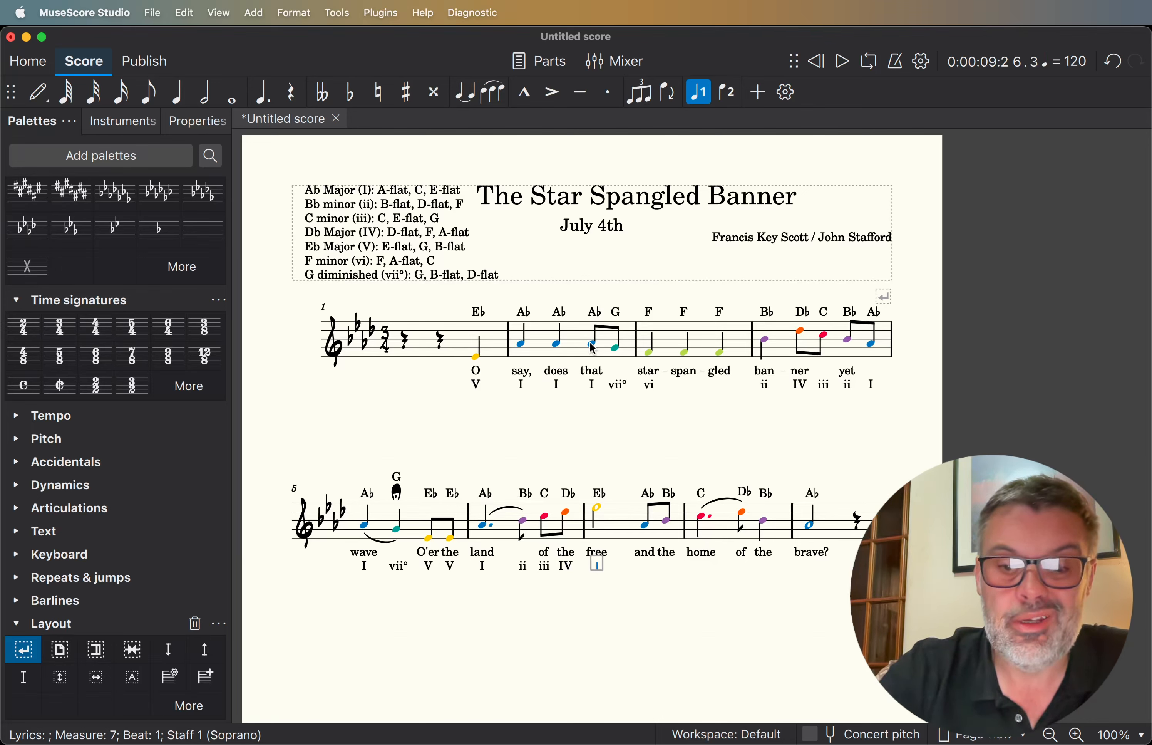
Enter the measure 7 numerals: V under "free", I under "and" and ii under "the".
type("V")
key("space")
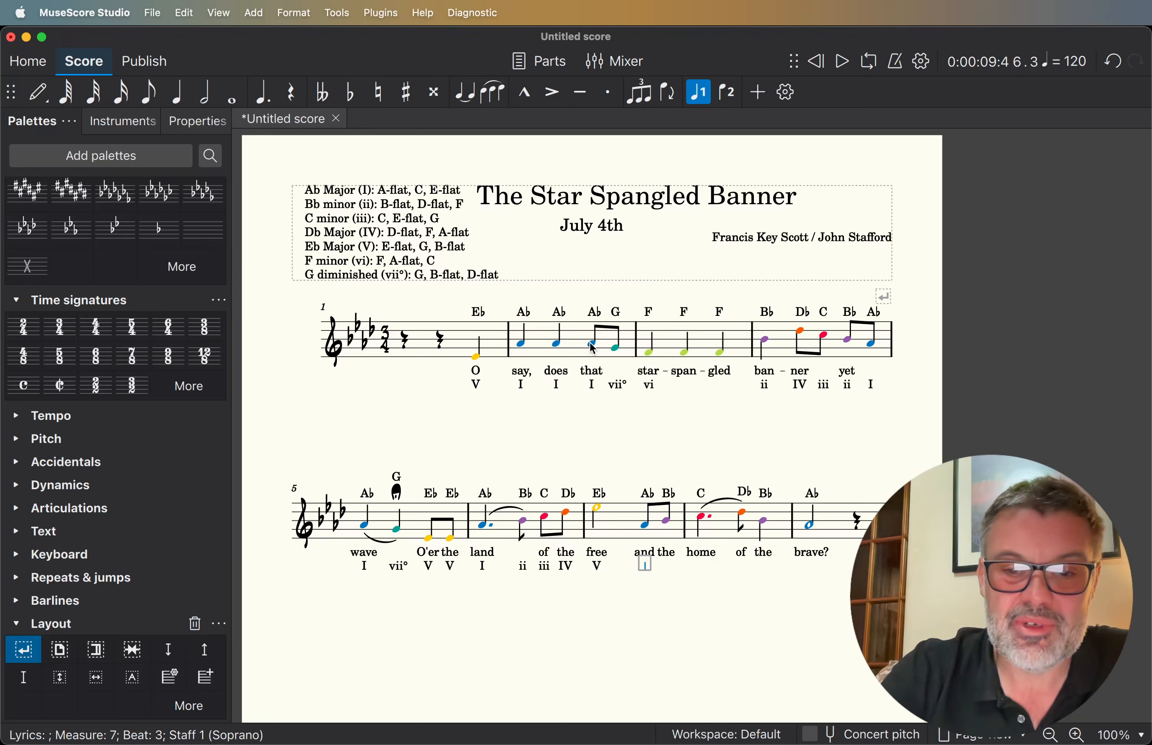
type("I")
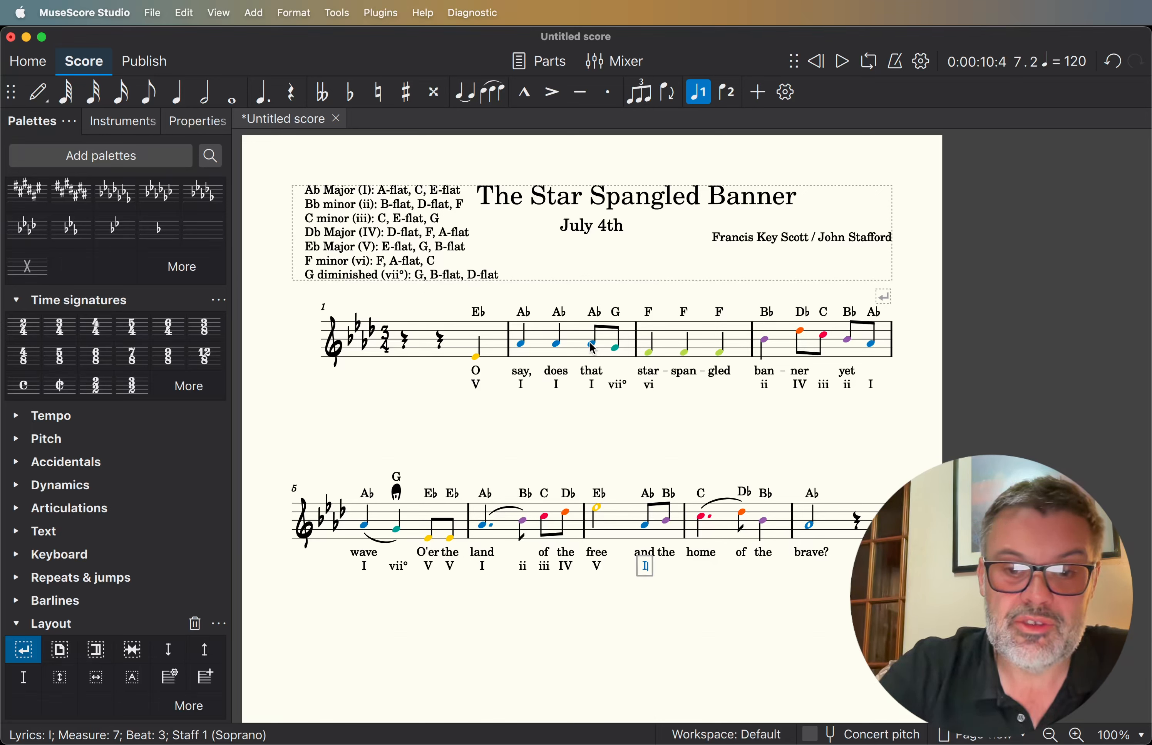
key("space")
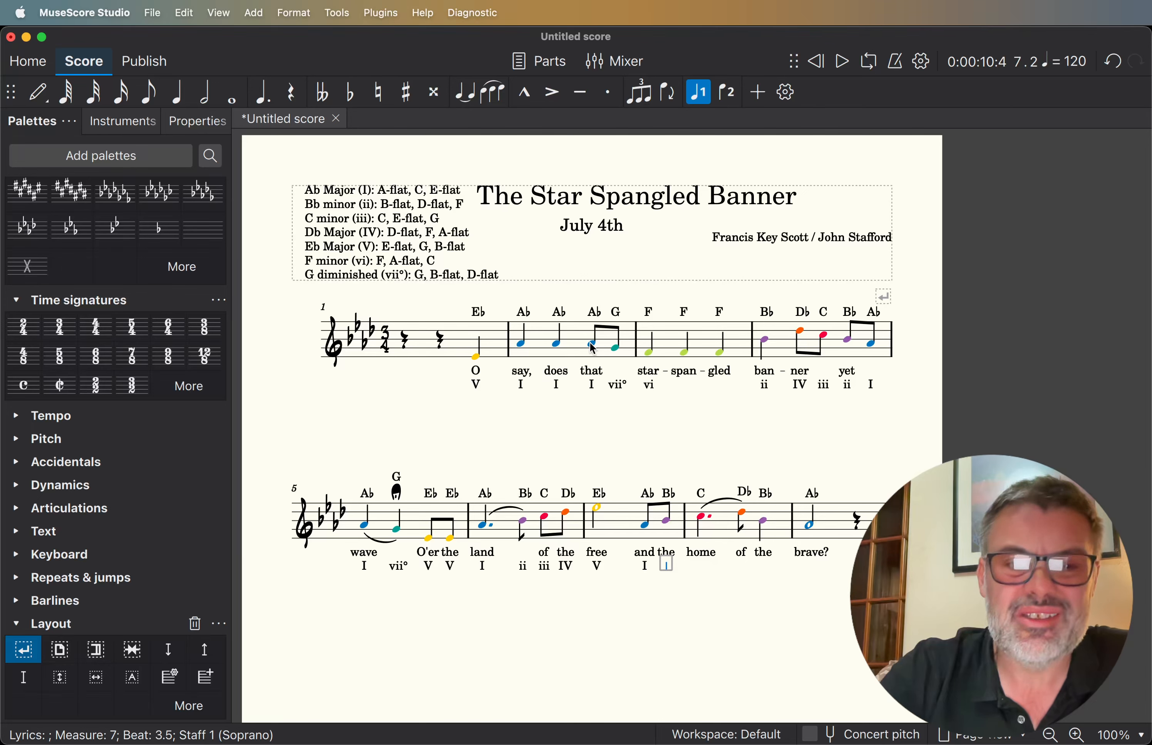
type("ii")
key("space")
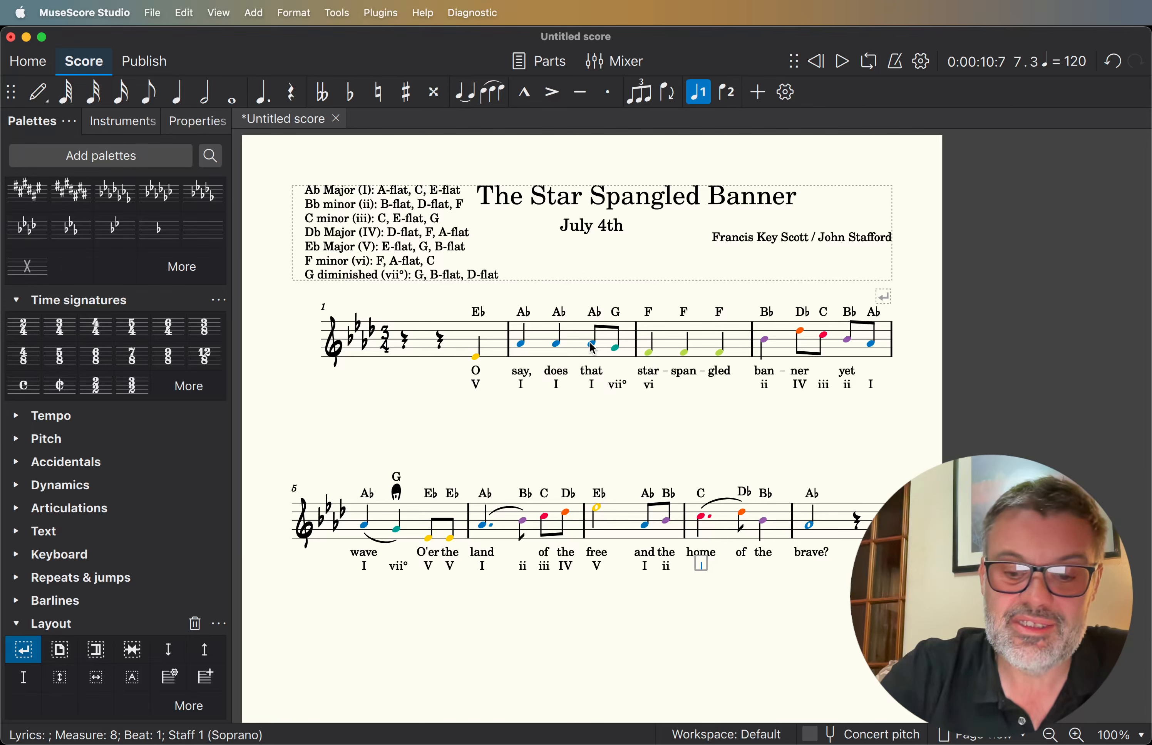
Enter iii, IV and ii under "home of the" in measure 8 and I under "brave?", finishing the numeral line.
type("iii")
key("space")
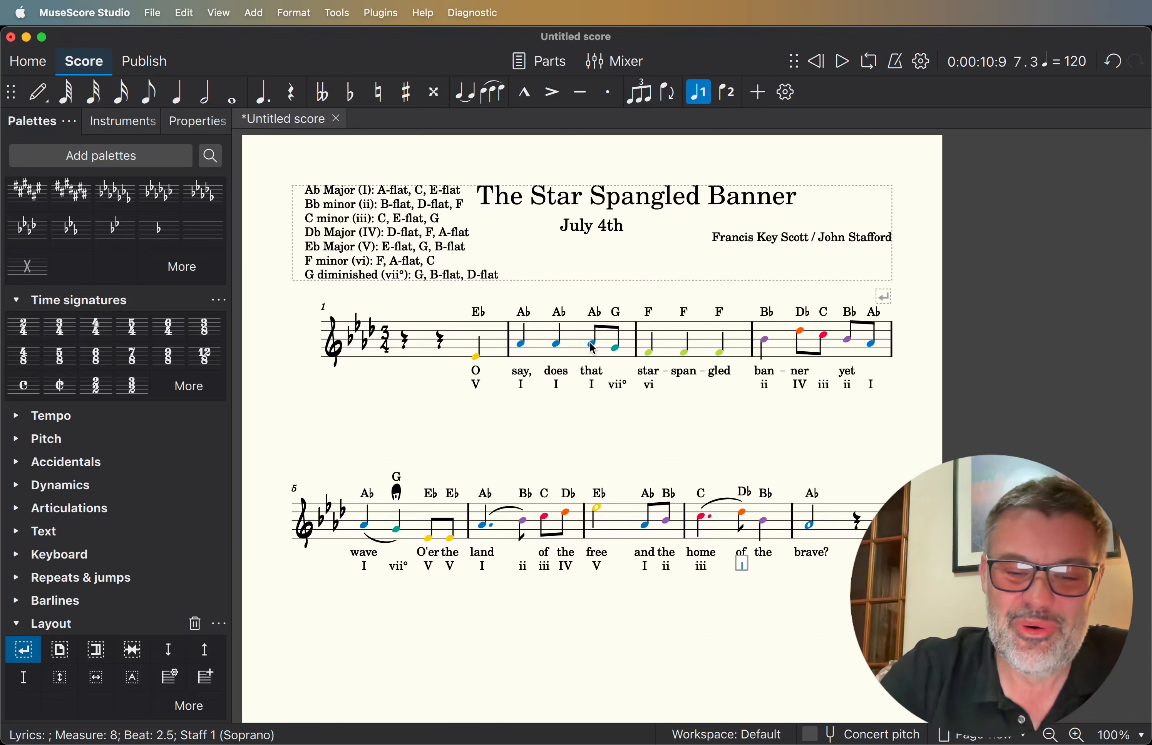
type("IV")
key("space")
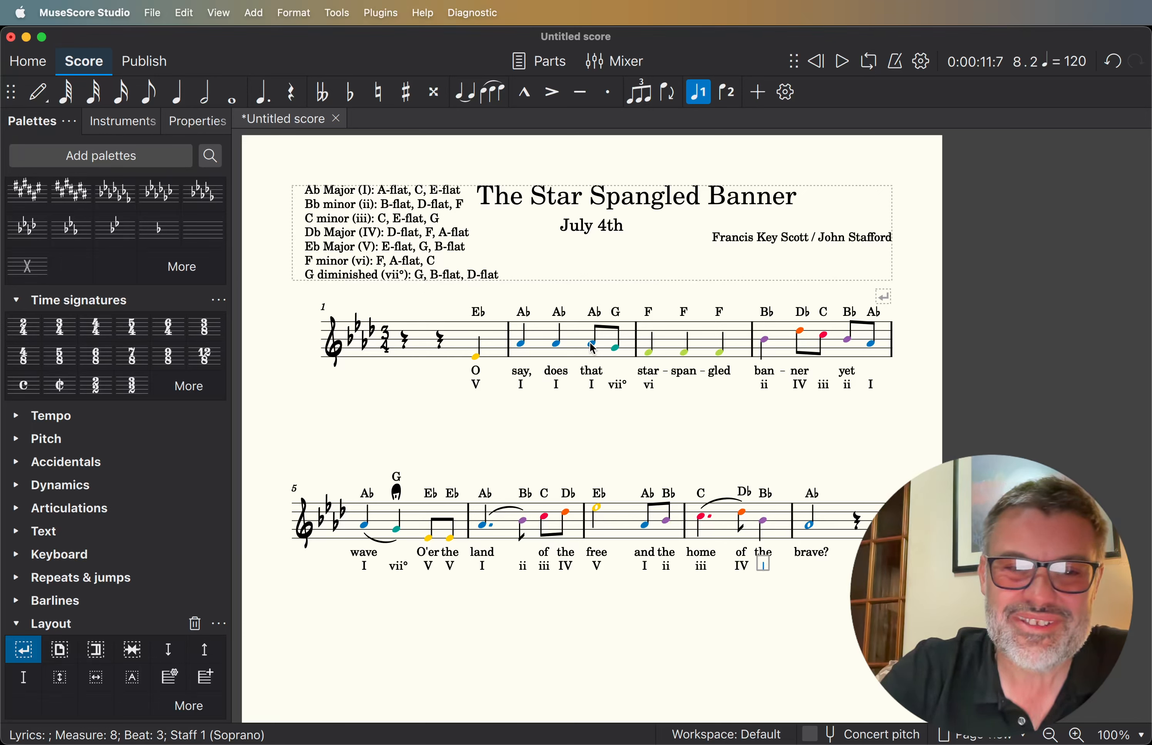
type("ii")
key("space")
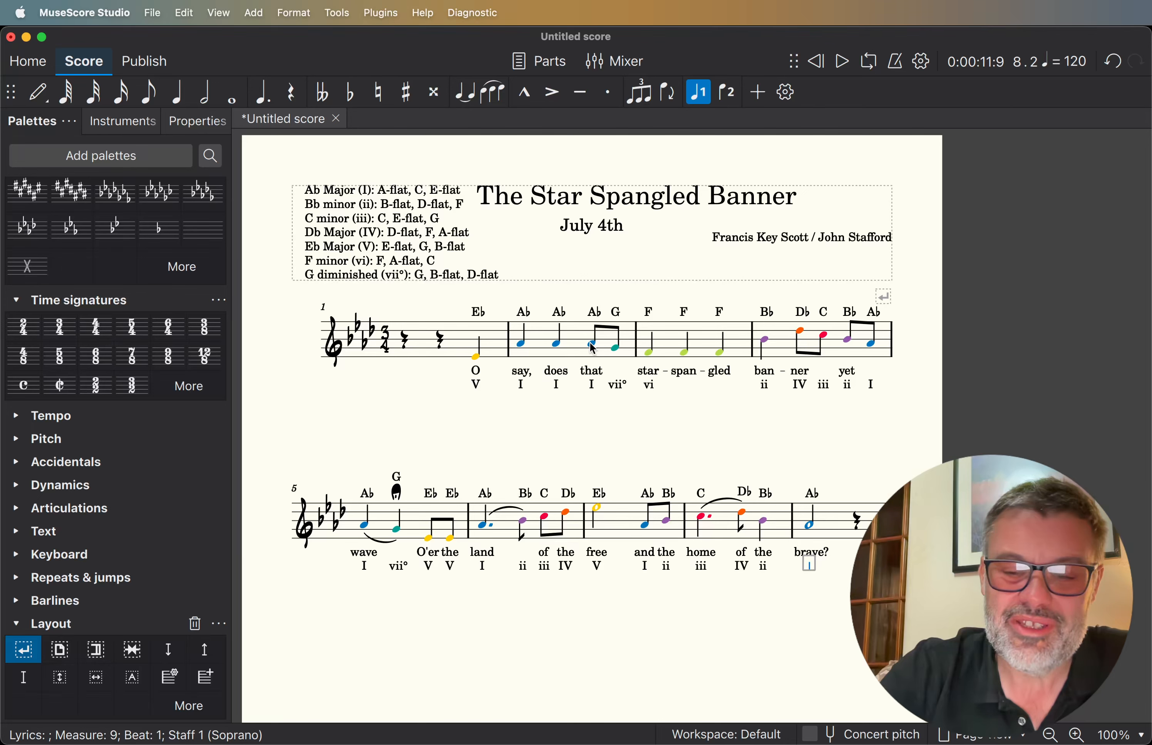
type("I")
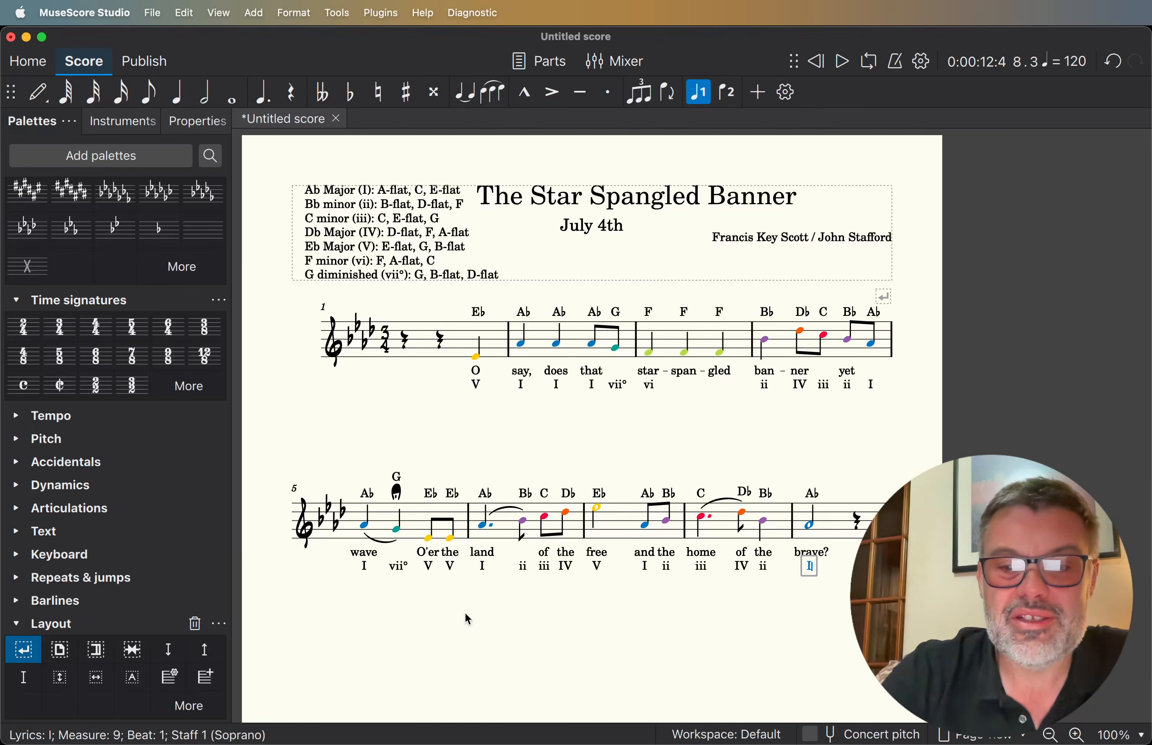
key("Escape")
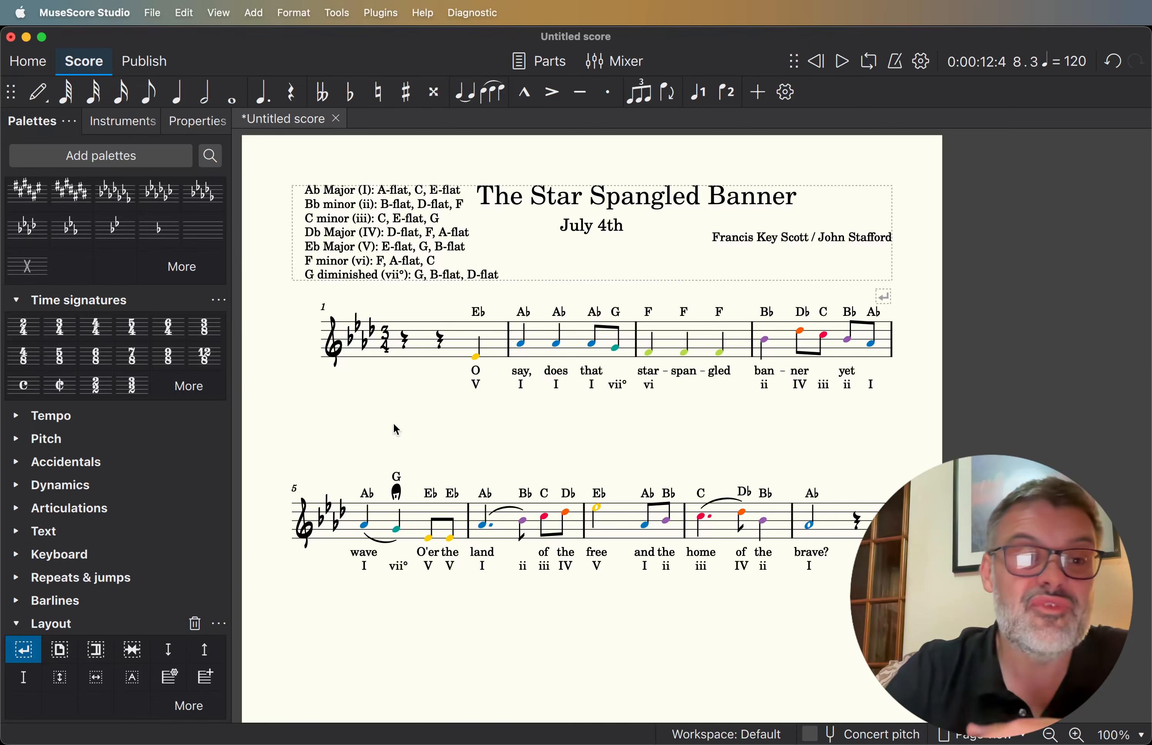
Show the Bass staff in the score and hide it again.
left_click(205, 125)
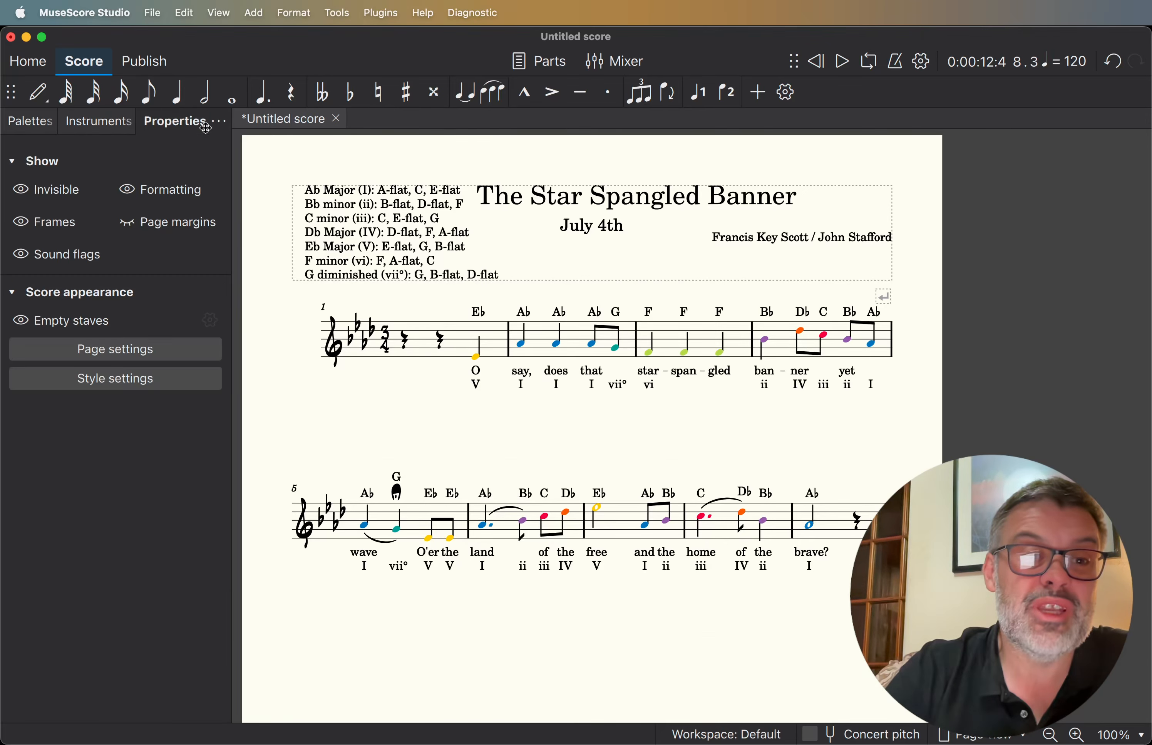
left_click(95, 125)
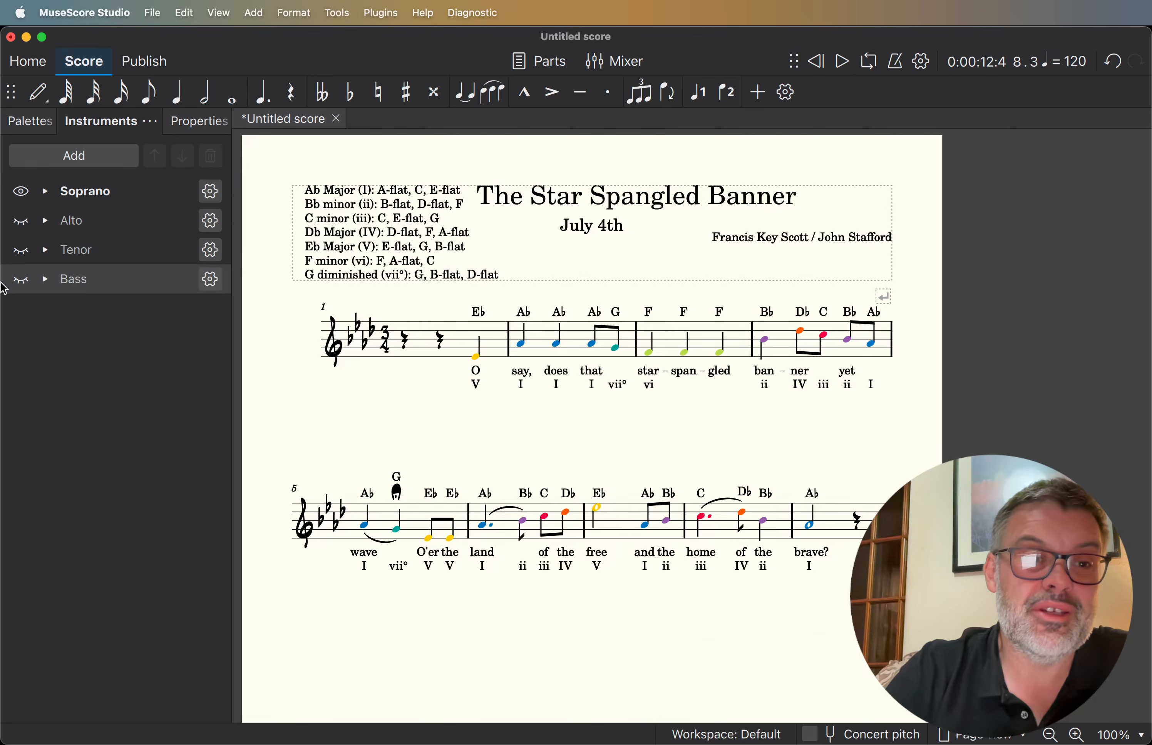
left_click(20, 280)
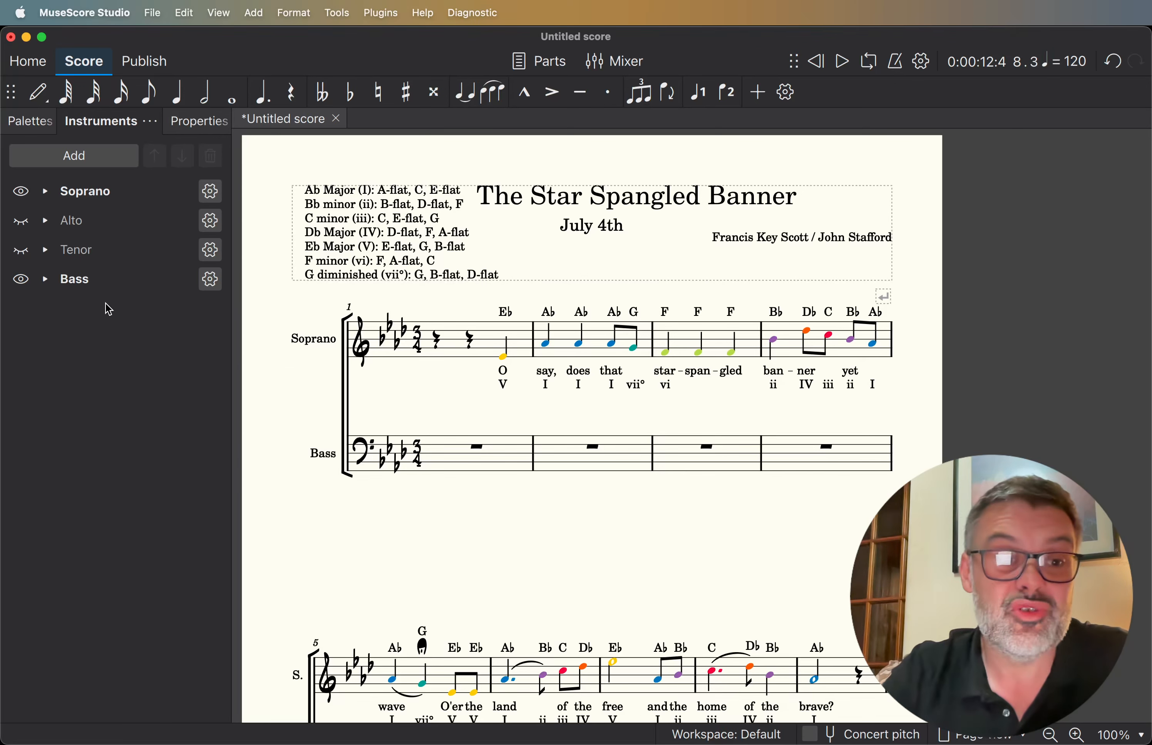
left_click(22, 279)
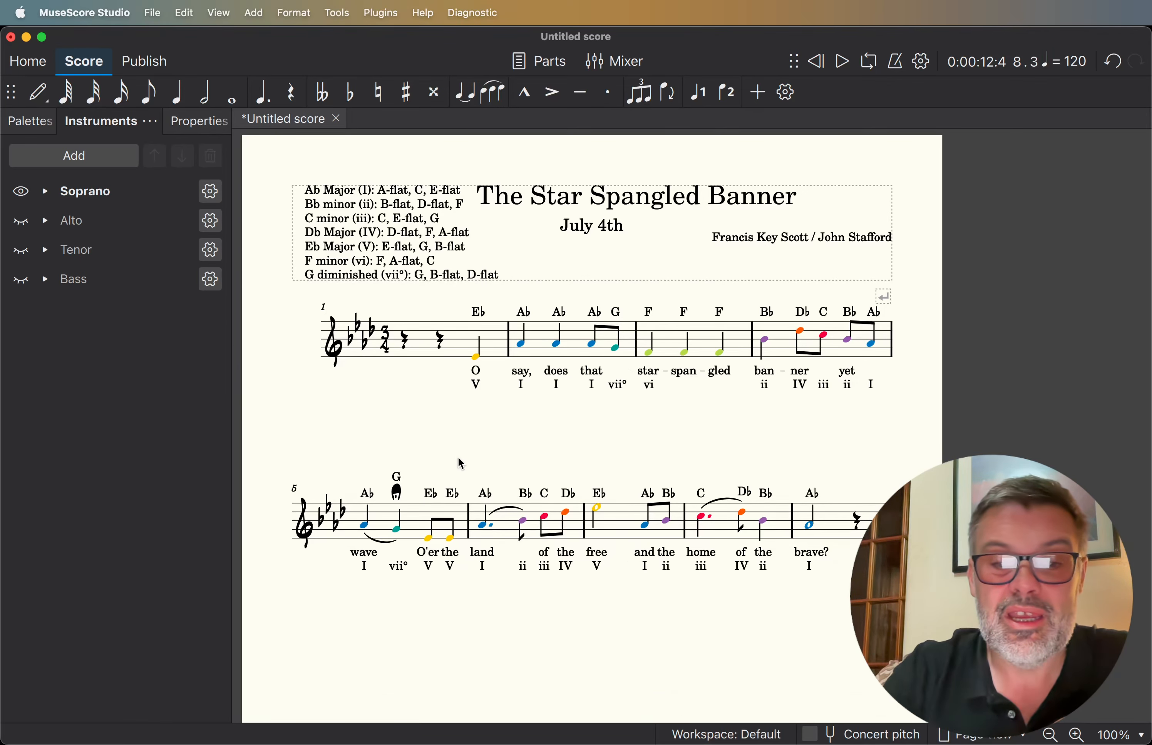
Play the melody from the pickup note on "O".
left_click(478, 359)
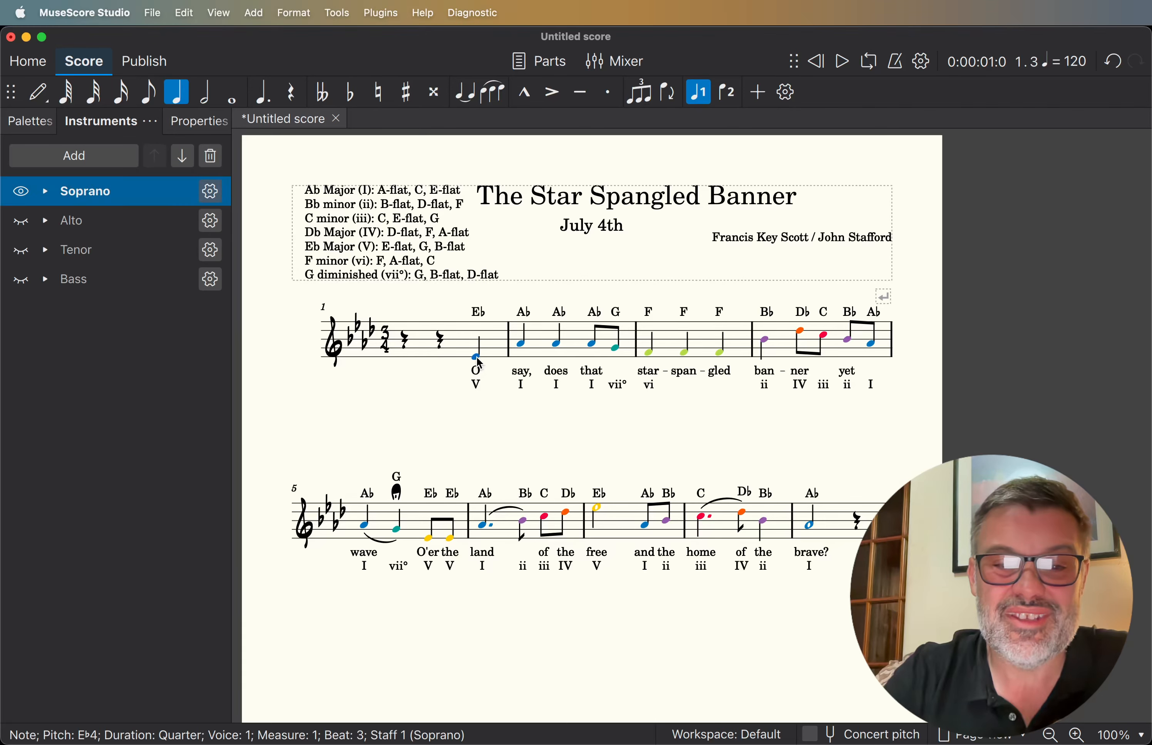
key("space")
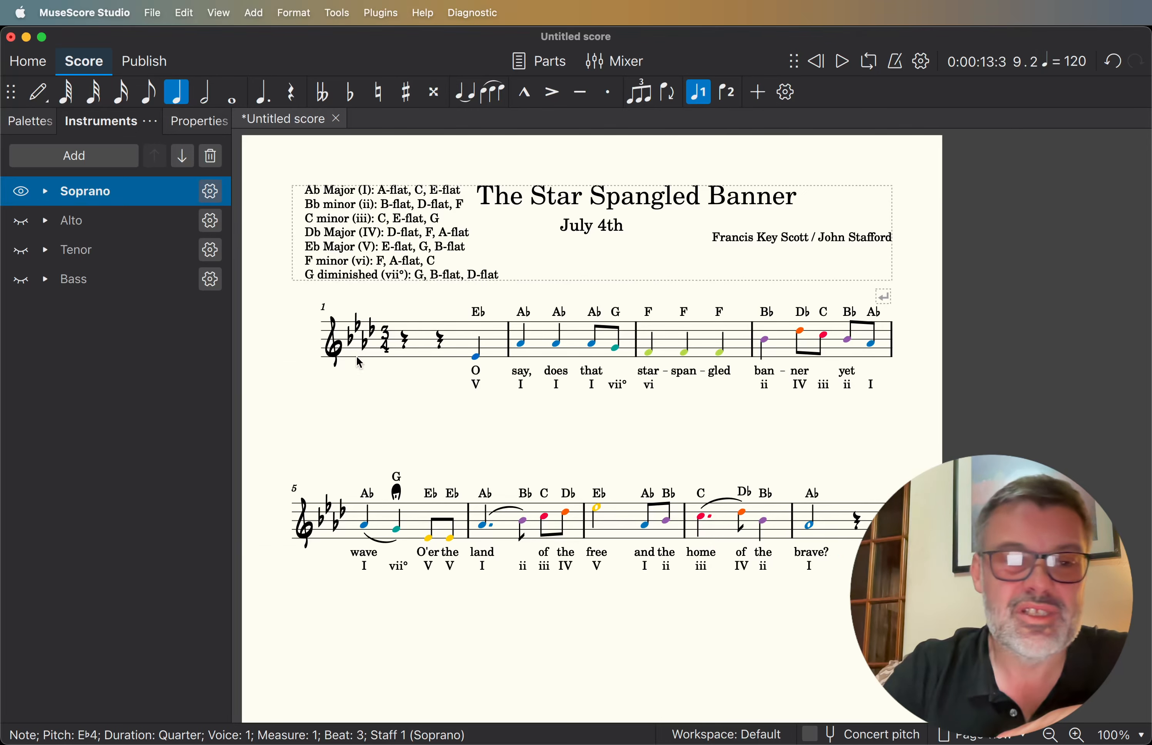
Add a quarter-note tempo marking at the pickup note on "O" and set it to 90.
left_click(44, 121)
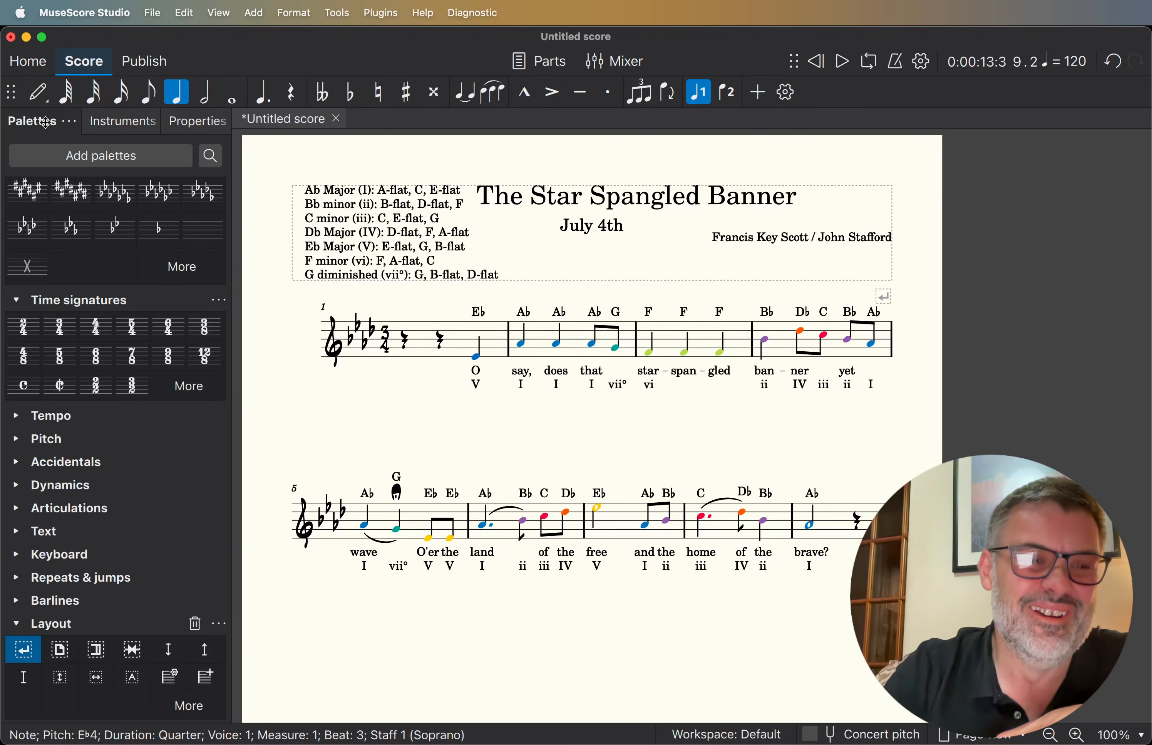
left_click(18, 415)
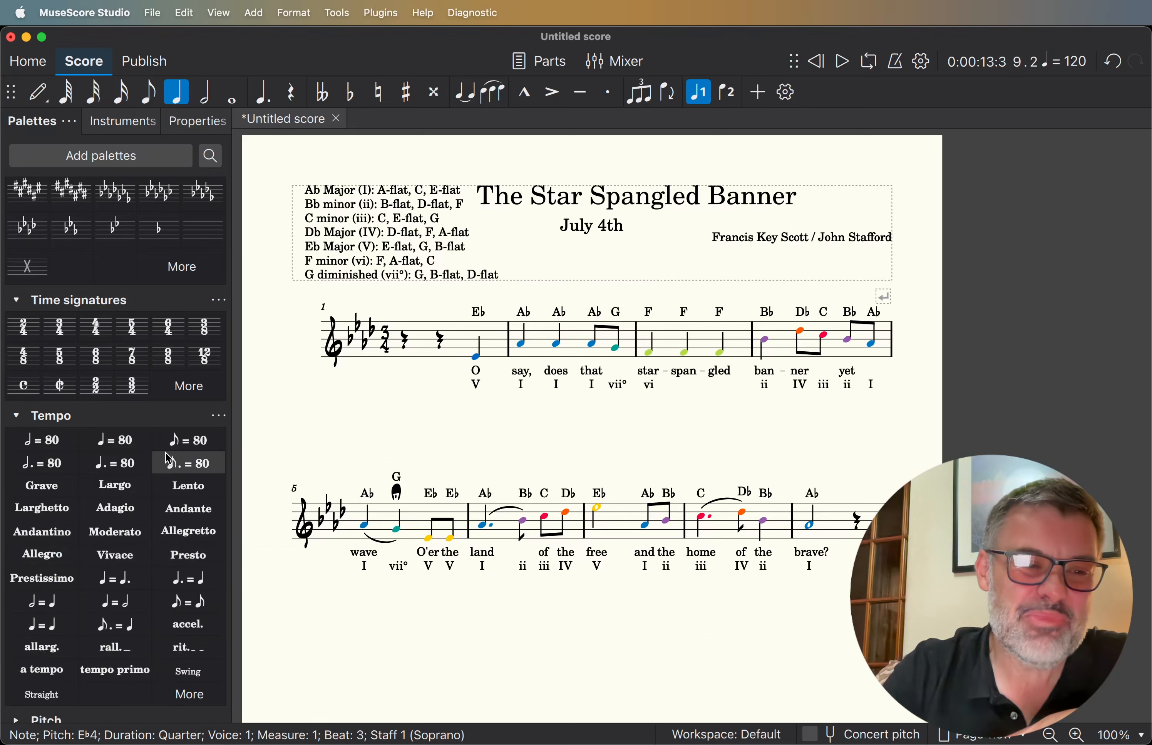
left_click_drag(112, 447, 478, 358)
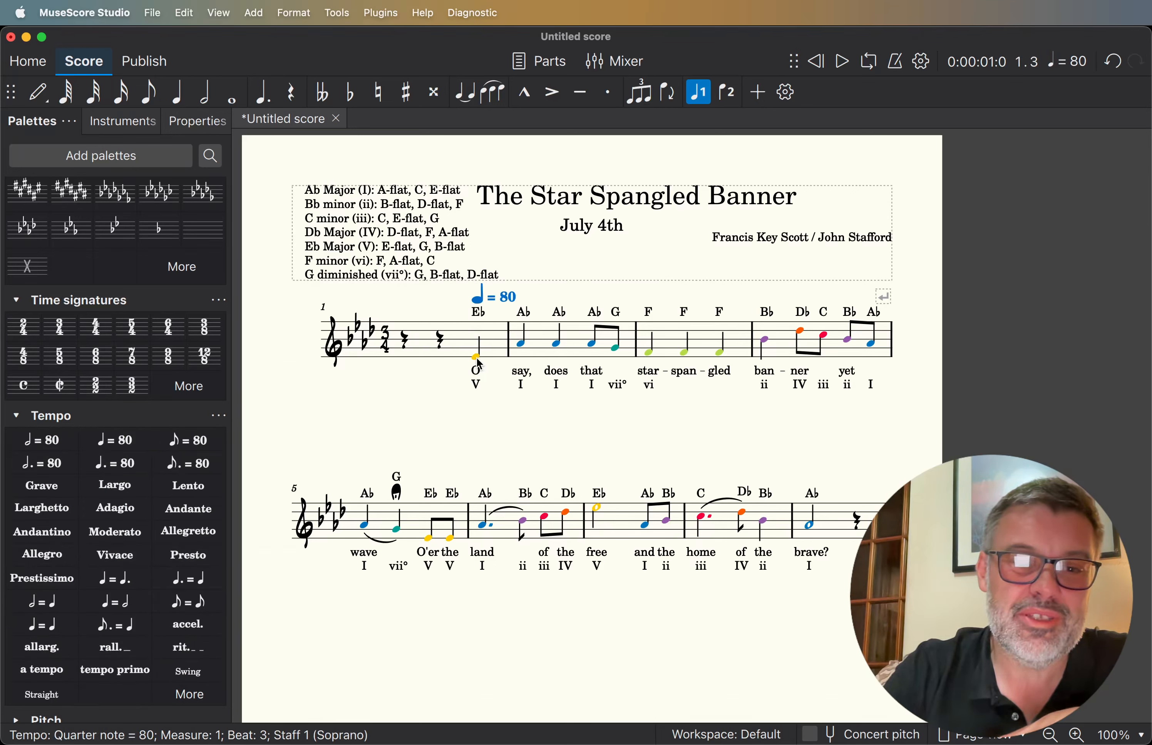
double_click(514, 301)
double_click(514, 301)
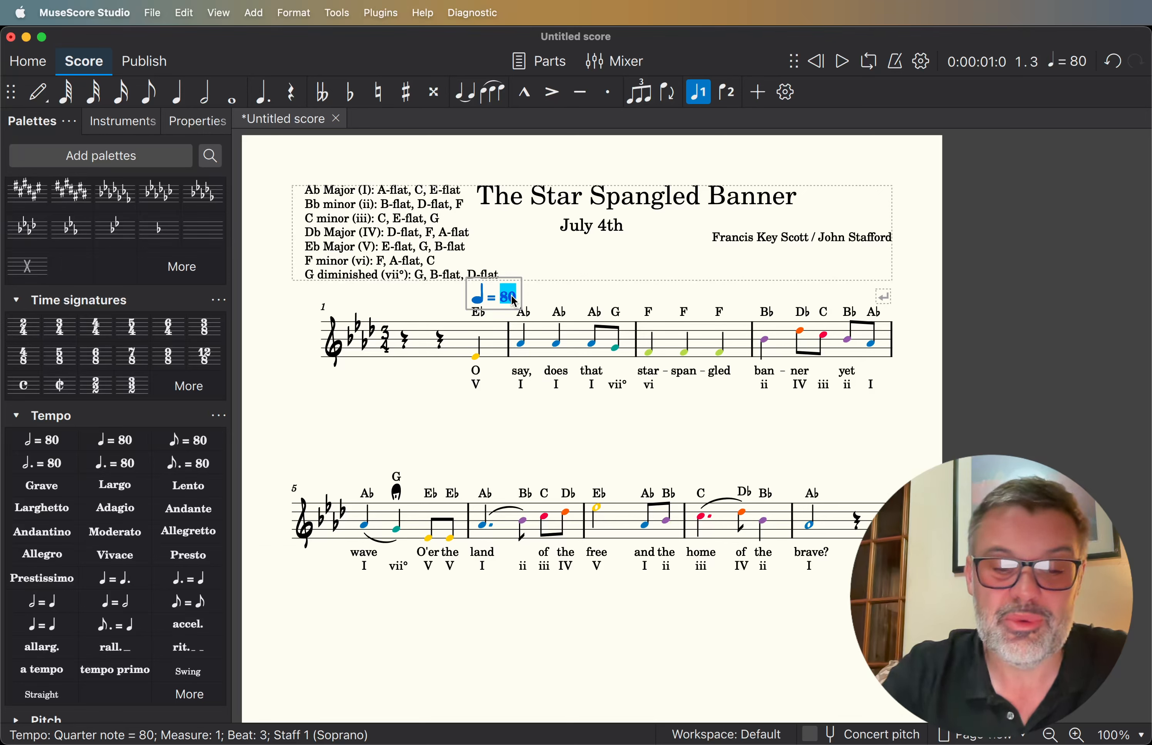
type("90")
key("Escape")
key("Escape")
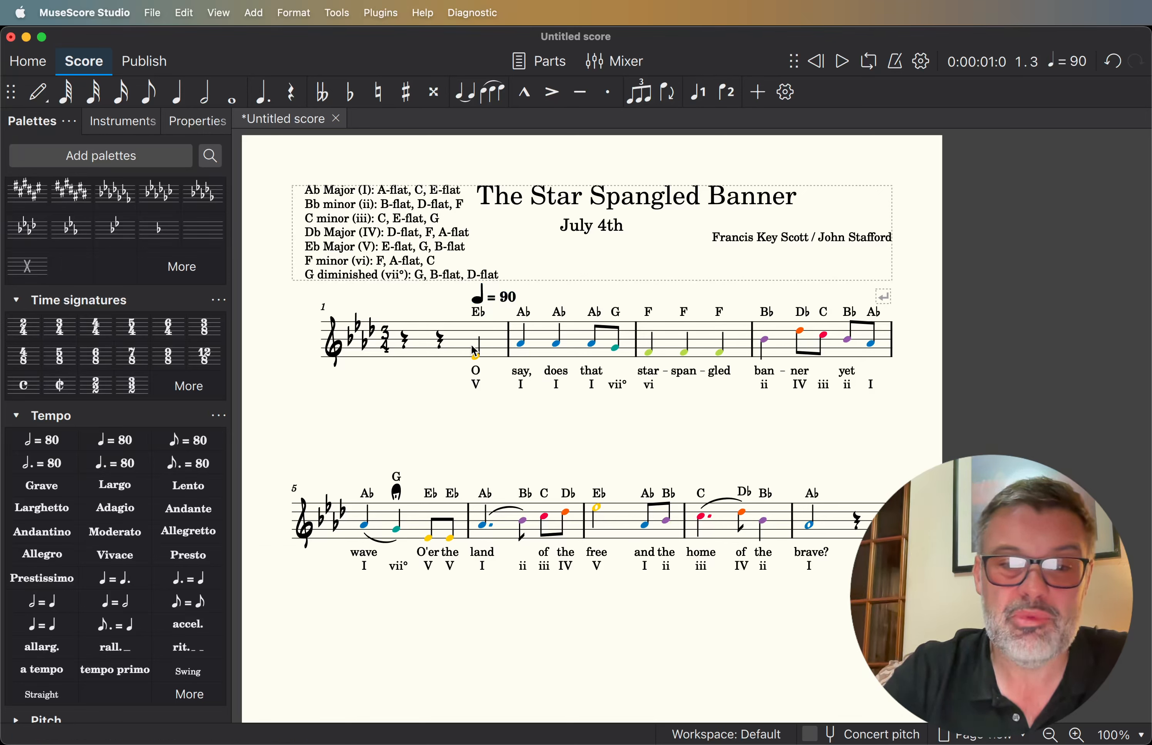
Listen to the melody from the pickup note at the new tempo, and stop playback at the end.
left_click(478, 357)
key("space")
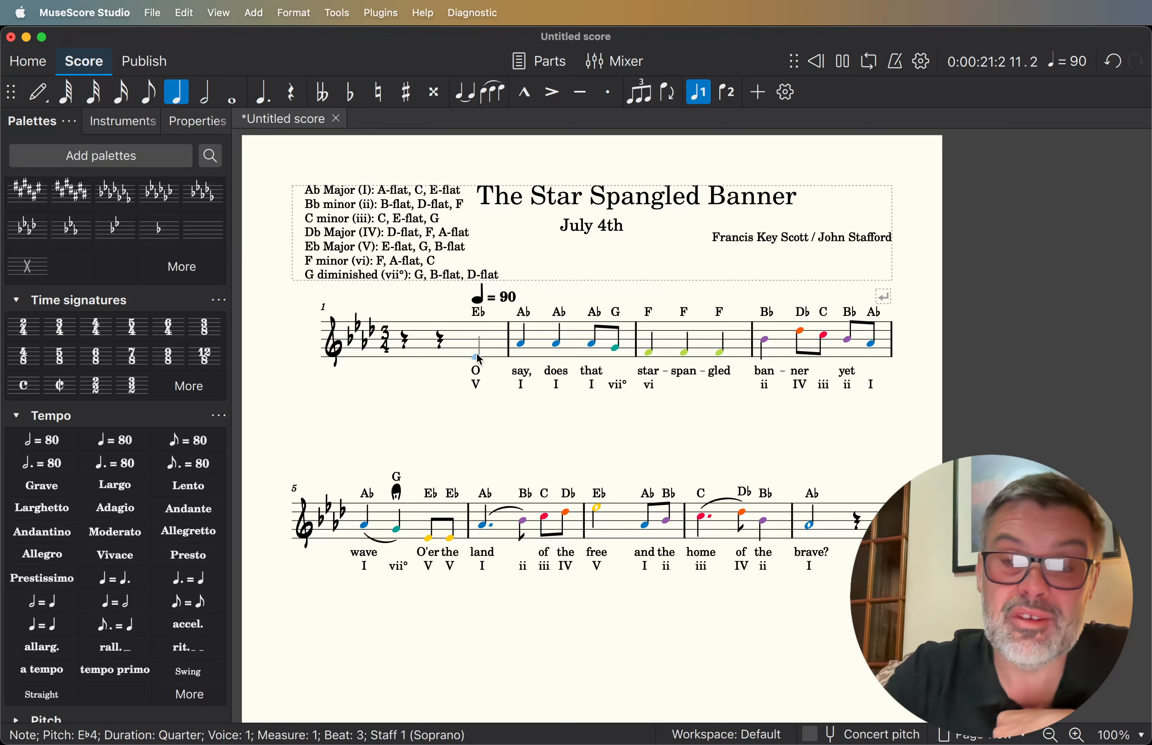
key("space")
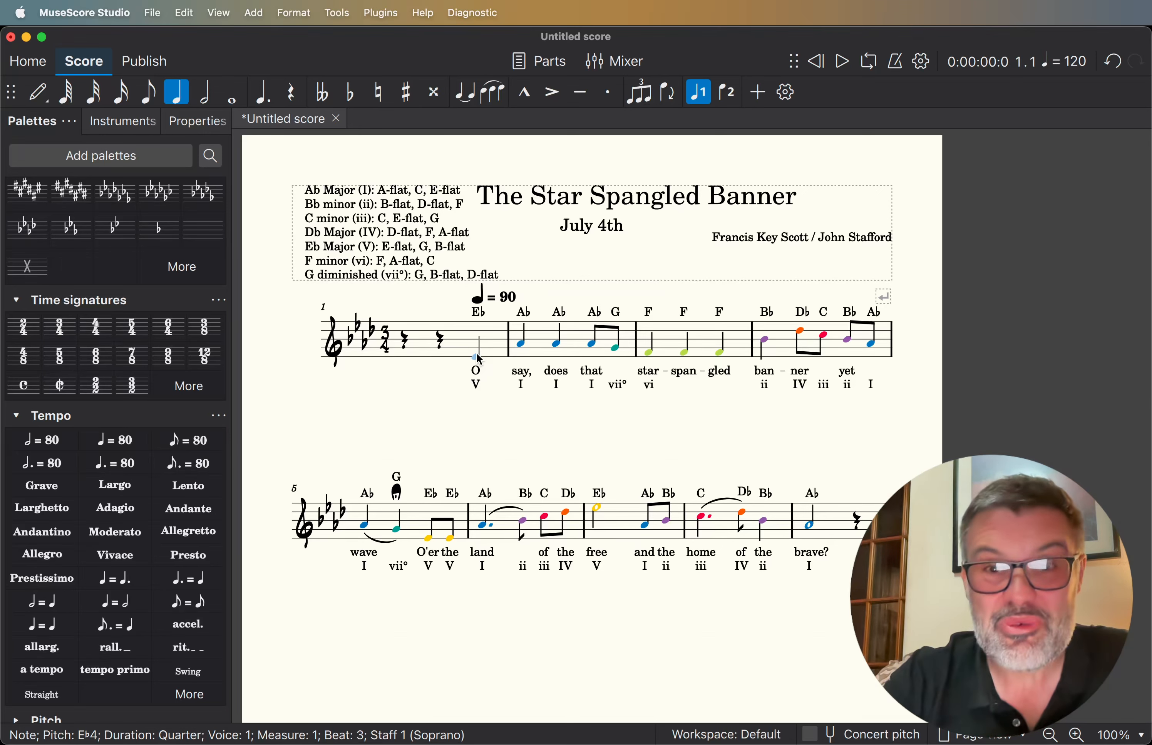